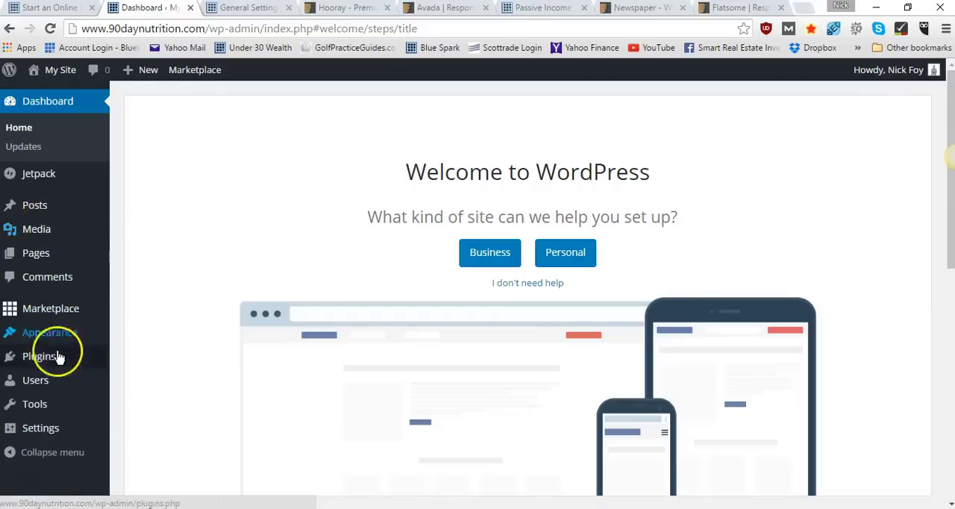
Go to the site's General settings and set the site title to "90 Day Nutrition"
mouse_move(60, 421)
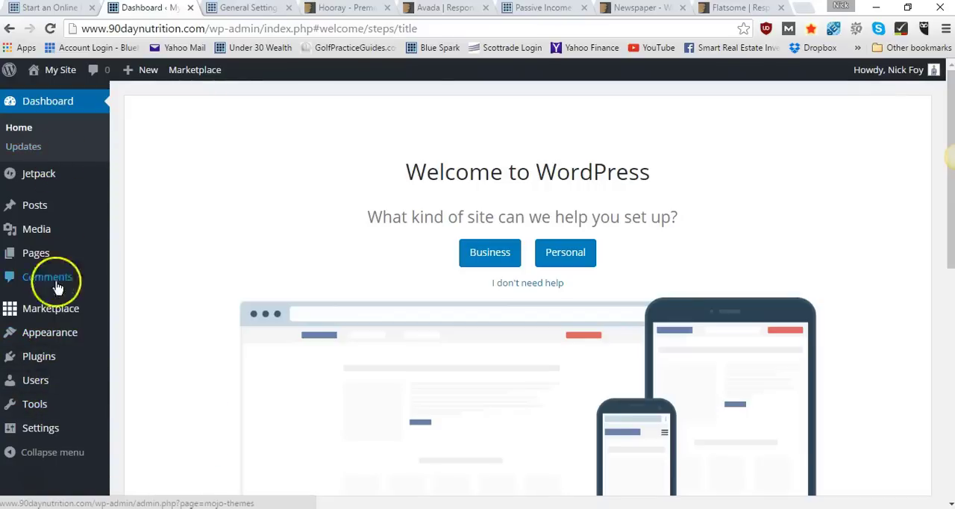
mouse_move(57, 388)
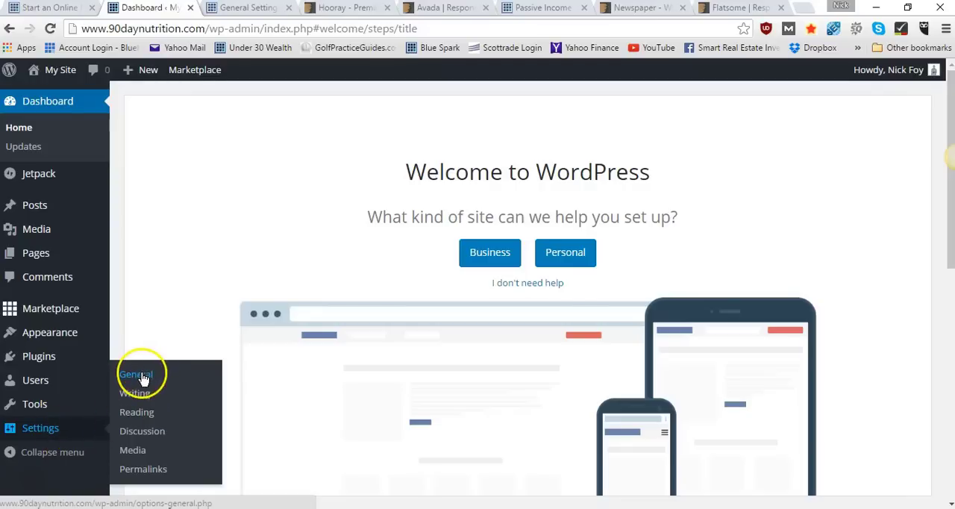
click(248, 9)
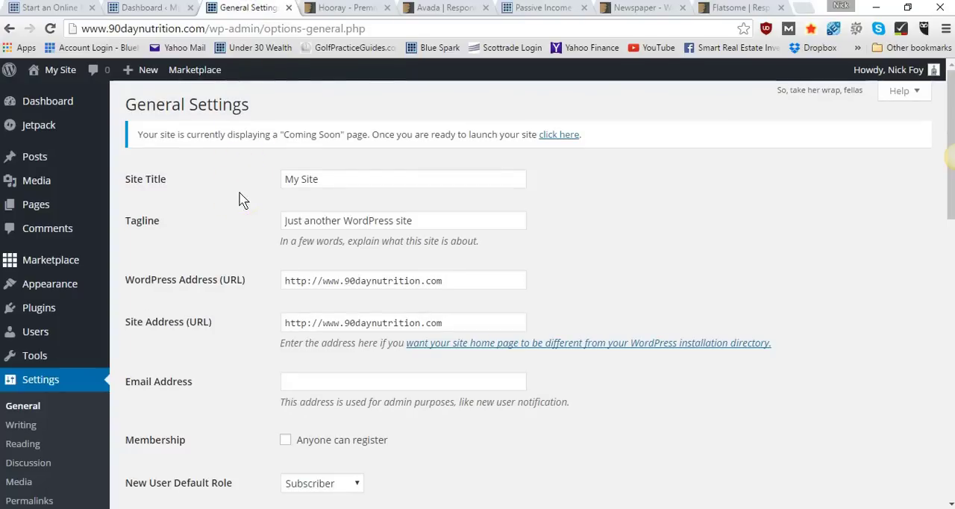
drag(334, 183, 271, 185)
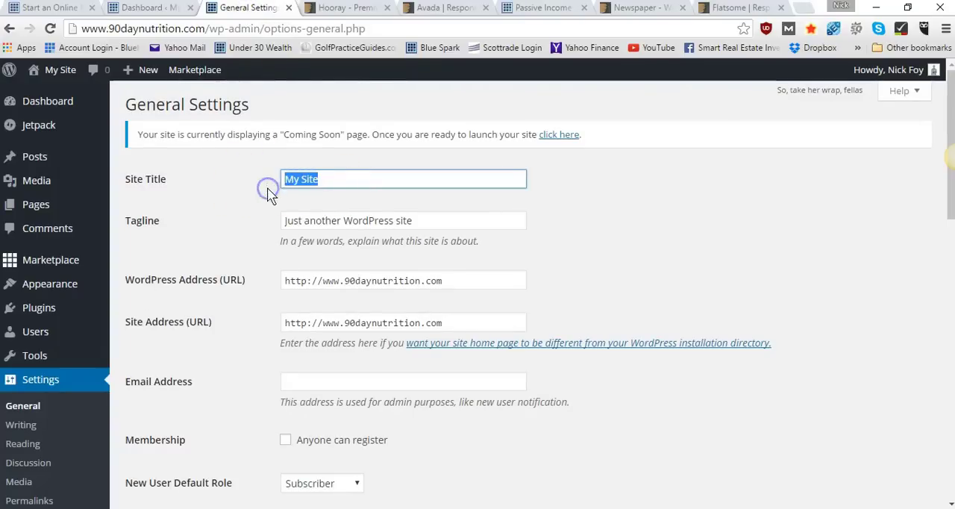
text(90 Day Nutrition)
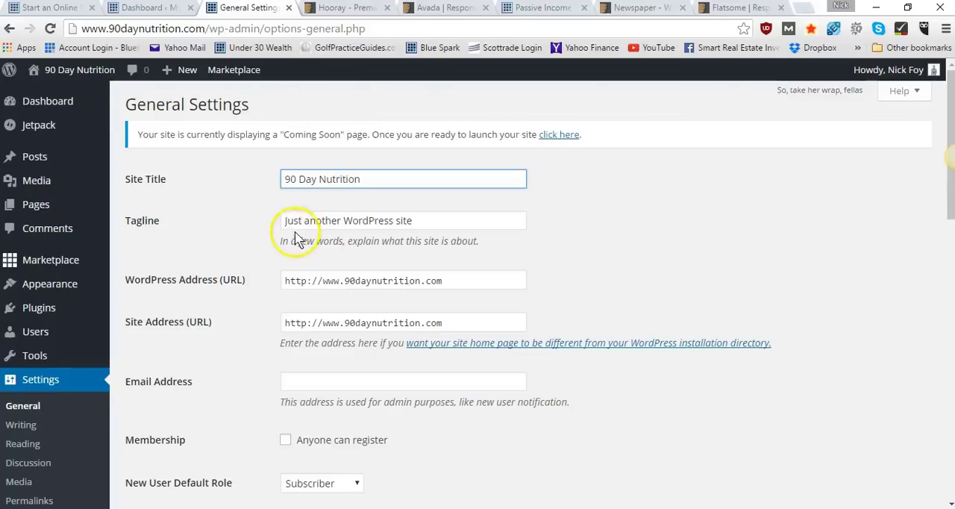
Replace the default tagline with "Teaching the best Nutrition Tips" and clear the tagline field again
drag(422, 223, 273, 234)
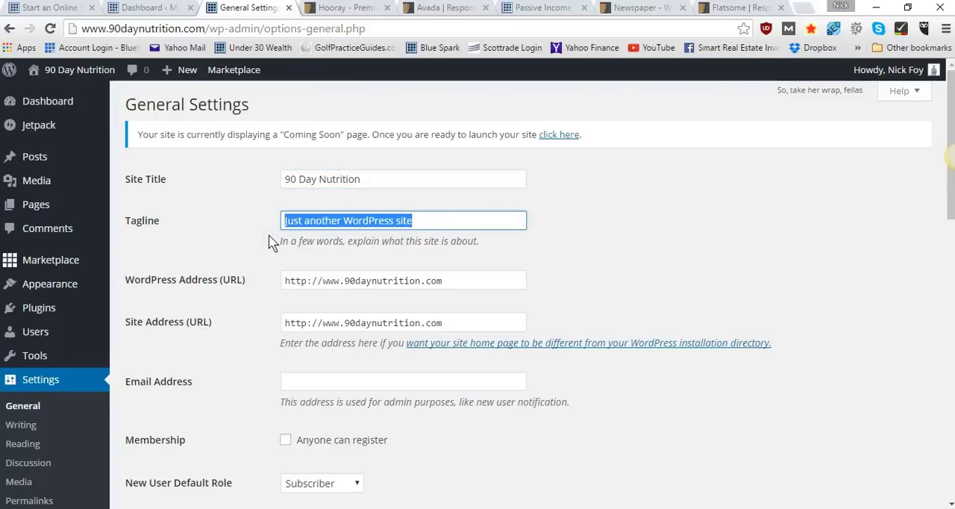
text(Teaching the bes)
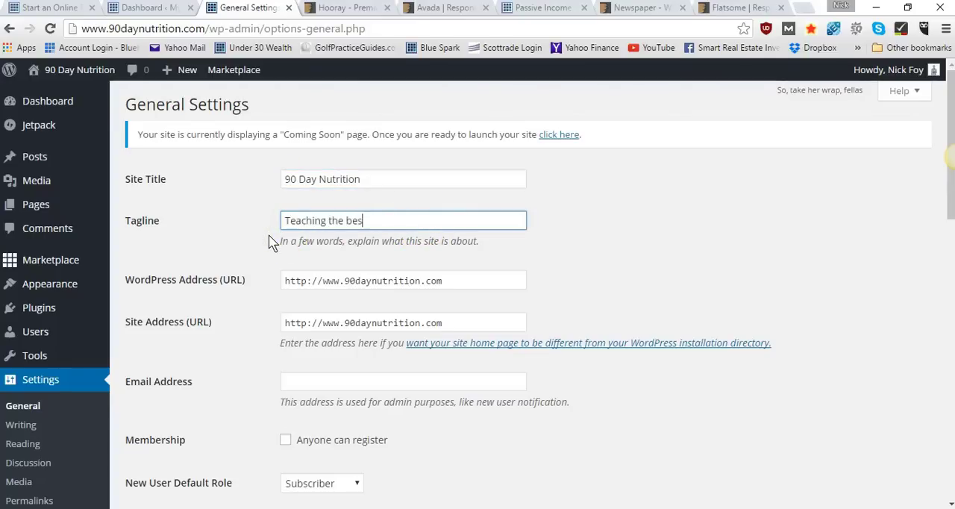
text(t Nutrition Tips)
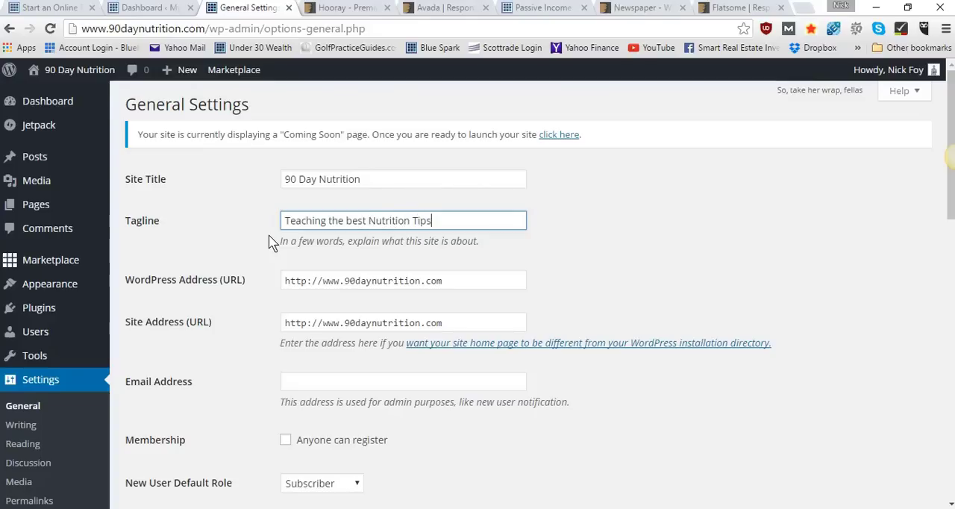
key(BackSpace)
key(BackSpace)
key(BackSpace)
key(BackSpace)
key(BackSpace)
key(BackSpace)
key(BackSpace)
key(BackSpace)
key(BackSpace)
key(BackSpace)
key(BackSpace)
key(BackSpace)
key(BackSpace)
key(BackSpace)
key(BackSpace)
key(BackSpace)
key(BackSpace)
key(BackSpace)
key(BackSpace)
key(BackSpace)
key(BackSpace)
key(BackSpace)
key(BackSpace)
key(BackSpace)
key(BackSpace)
key(BackSpace)
key(BackSpace)
key(BackSpace)
key(BackSpace)
key(BackSpace)
key(BackSpace)
key(BackSpace)
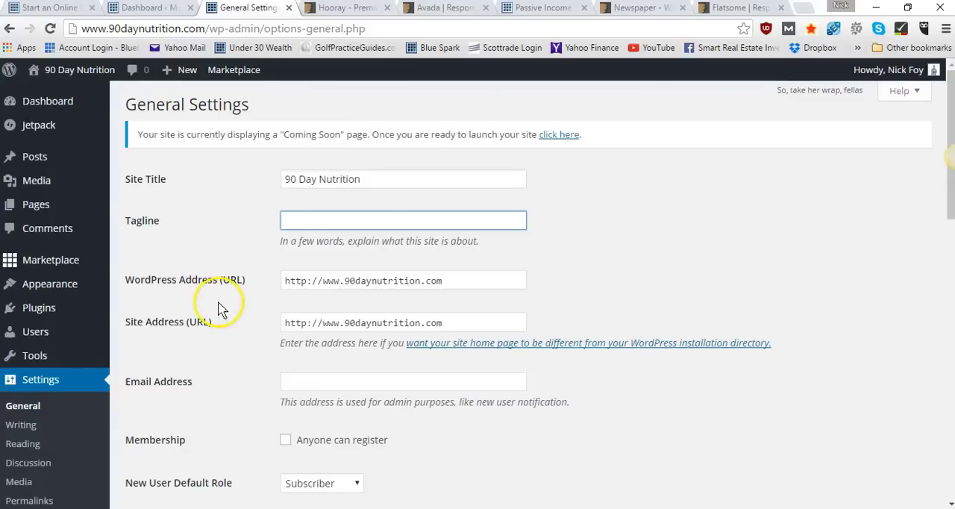
Look through the default roles offered for new users and set the site's timezone to Indiana - Indianapolis
scroll(206, 328, down, 3)
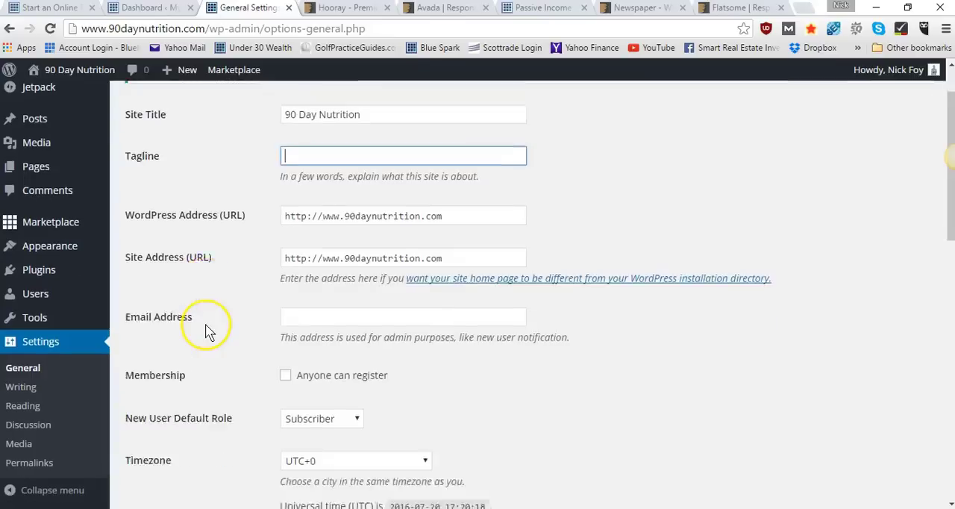
scroll(207, 328, down, 2)
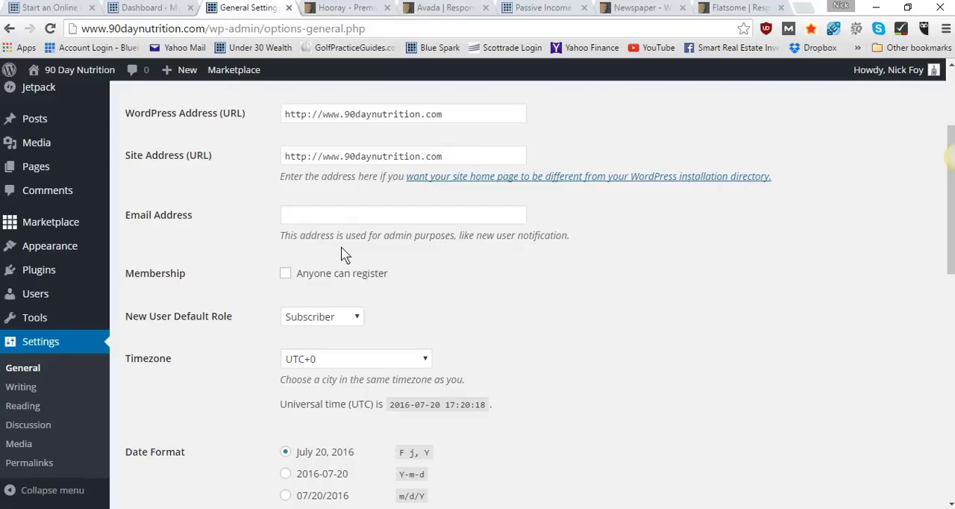
scroll(256, 252, down, 2)
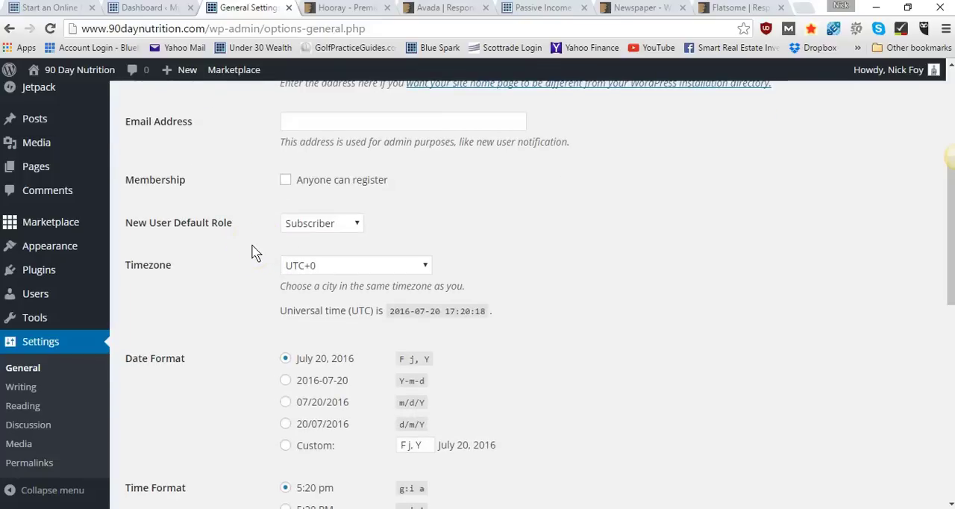
click(357, 225)
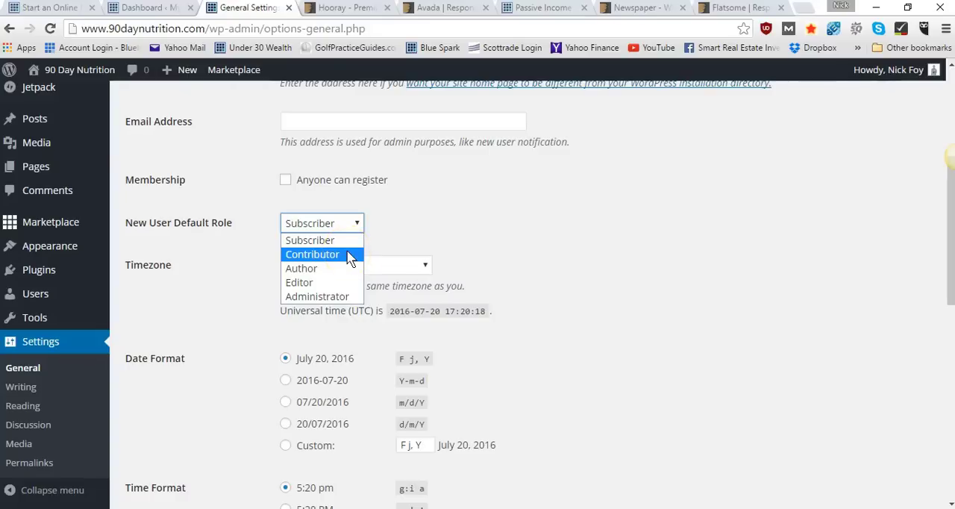
click(260, 244)
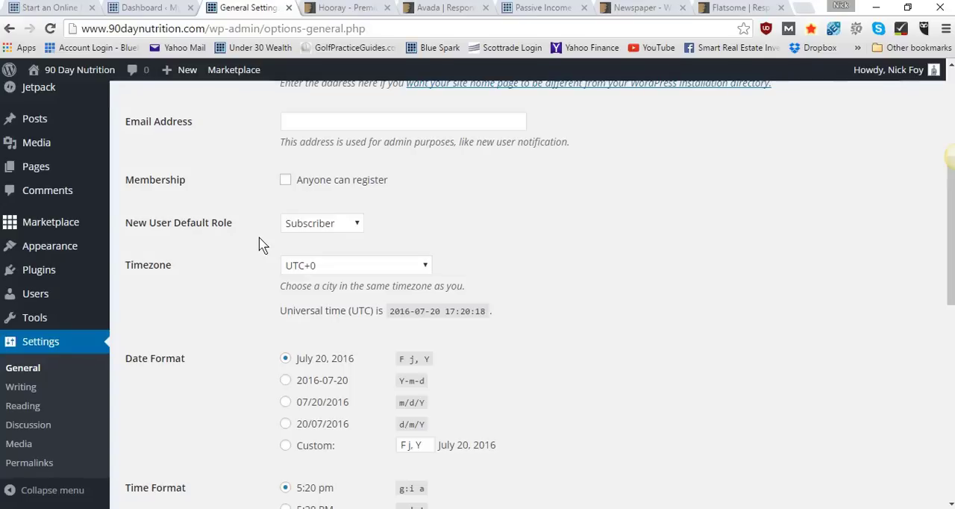
click(362, 265)
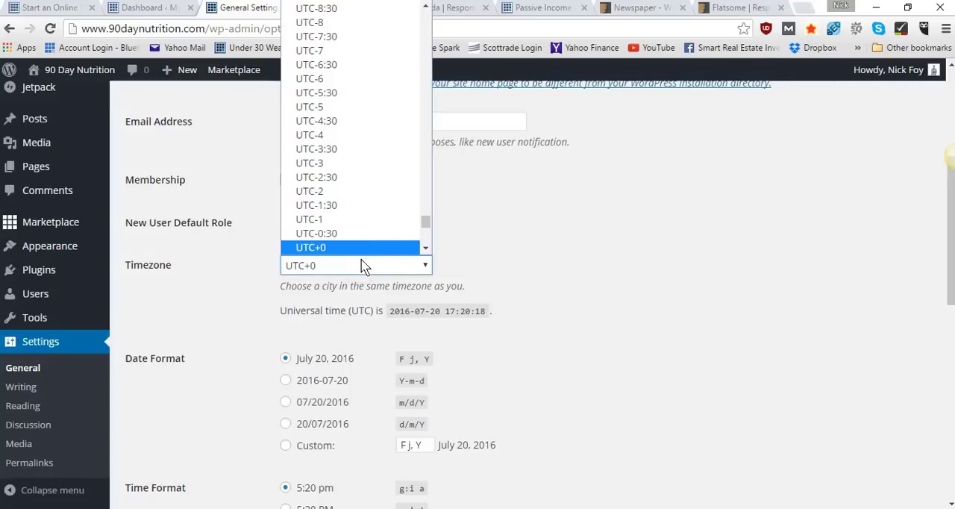
drag(427, 223, 432, 78)
click(394, 46)
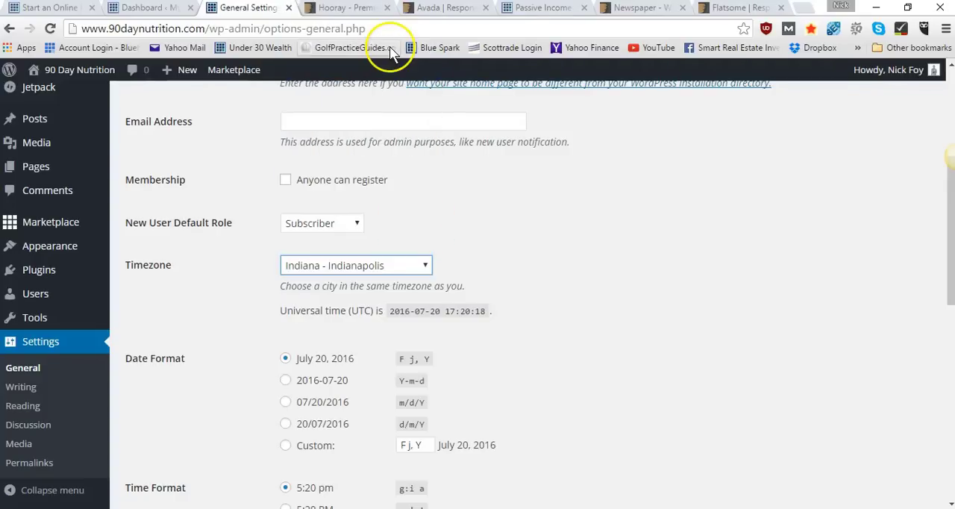
Enter "Teaching smart nutrition tips" as the site's tagline
scroll(455, 229, up, 4)
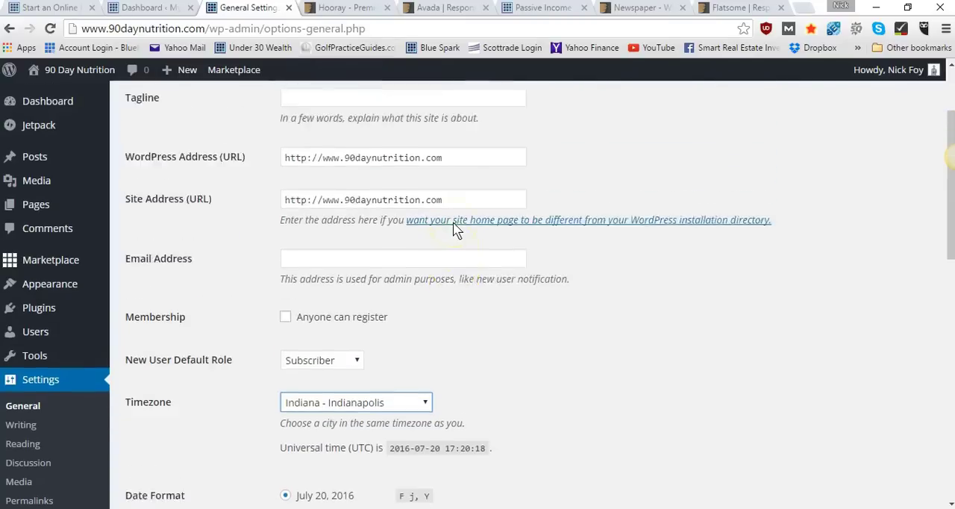
click(424, 220)
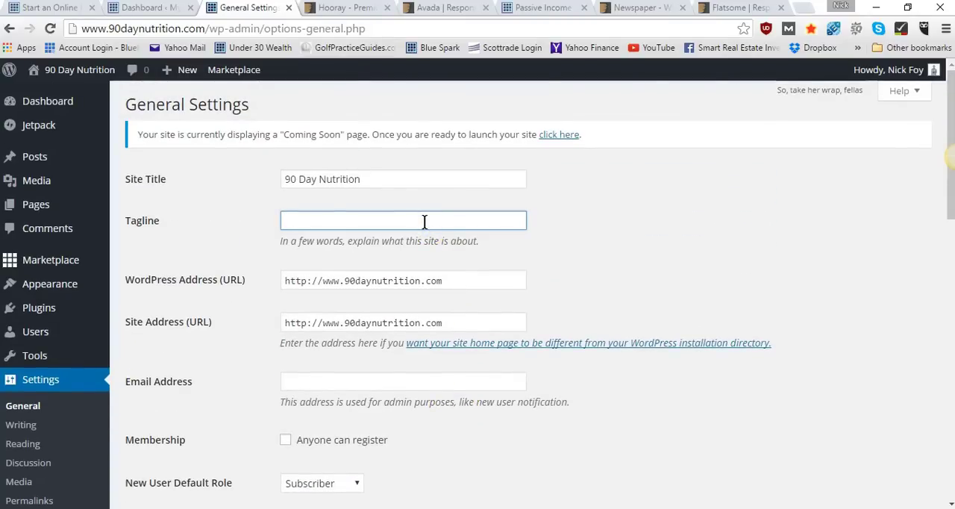
text(N)
key(BackSpace)
text(Teaching smart t)
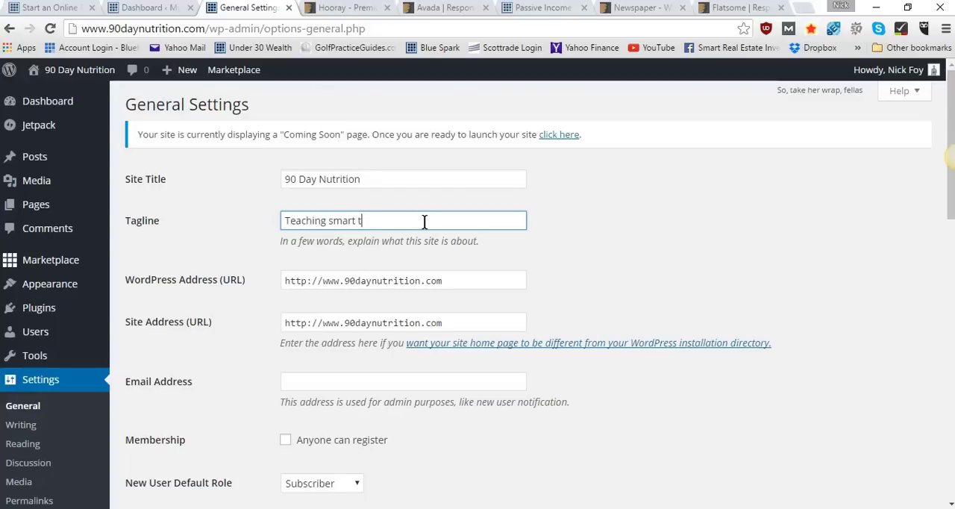
key(BackSpace)
text(nutrition tips)
Review the date, time, language and auto-update options and save the general settings
scroll(257, 272, down, 3)
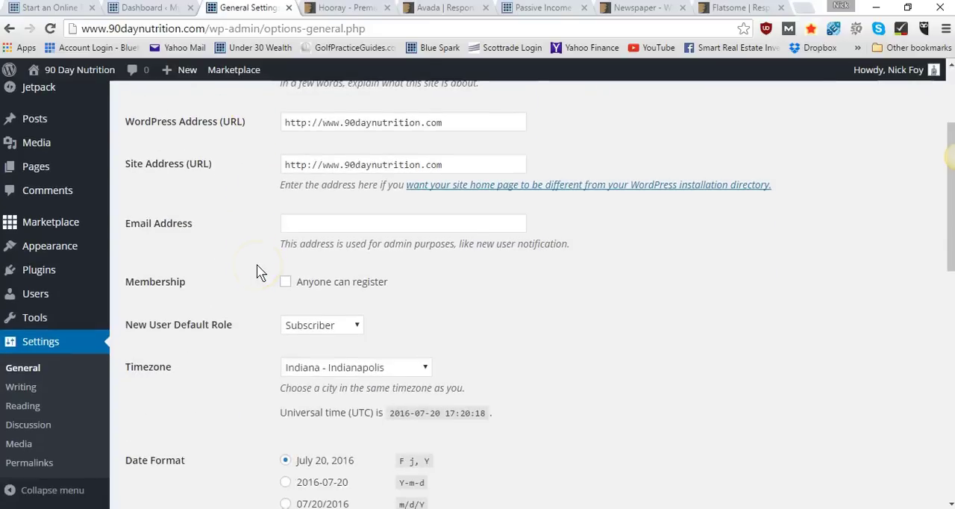
scroll(257, 271, down, 3)
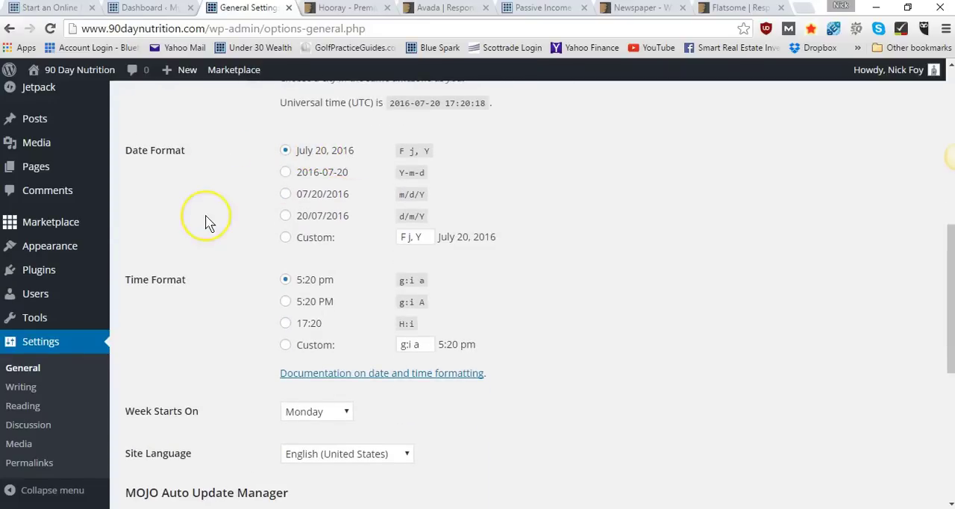
scroll(208, 217, down, 2)
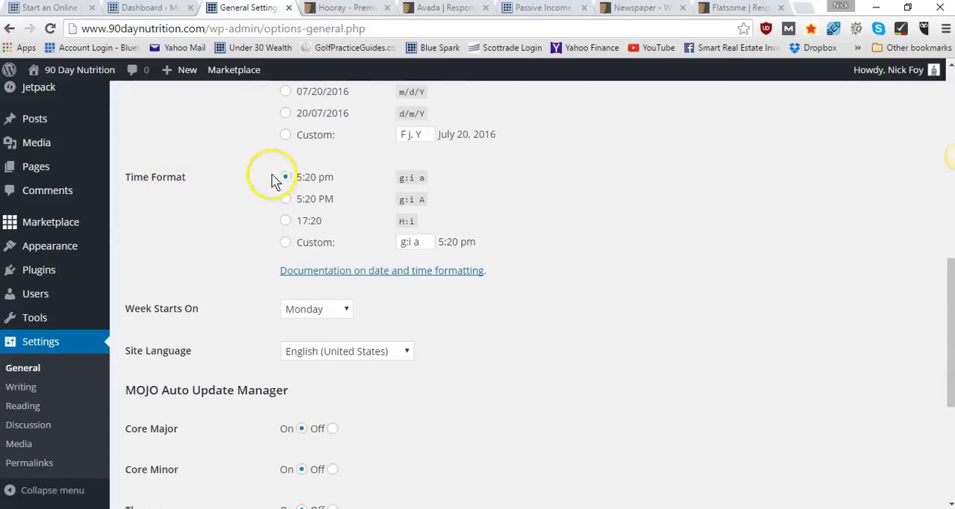
scroll(265, 235, down, 3)
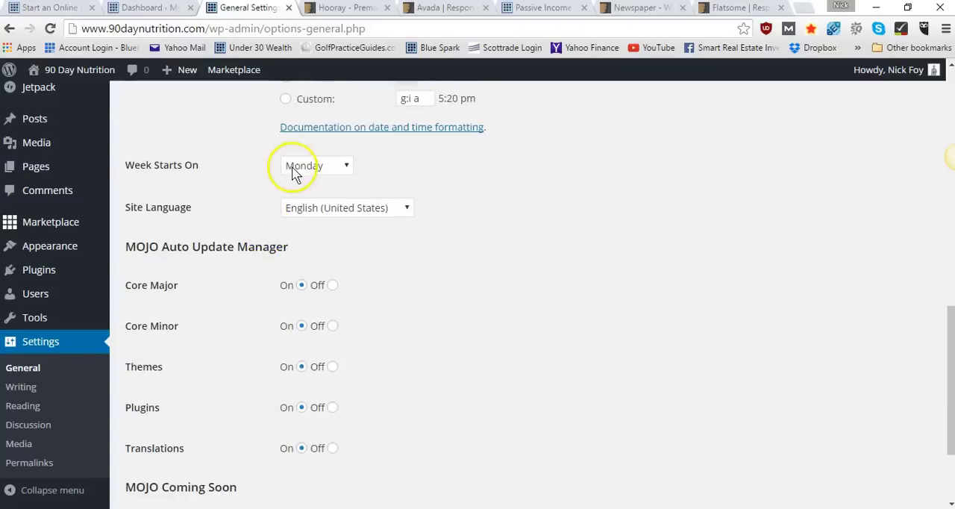
scroll(246, 207, down, 1)
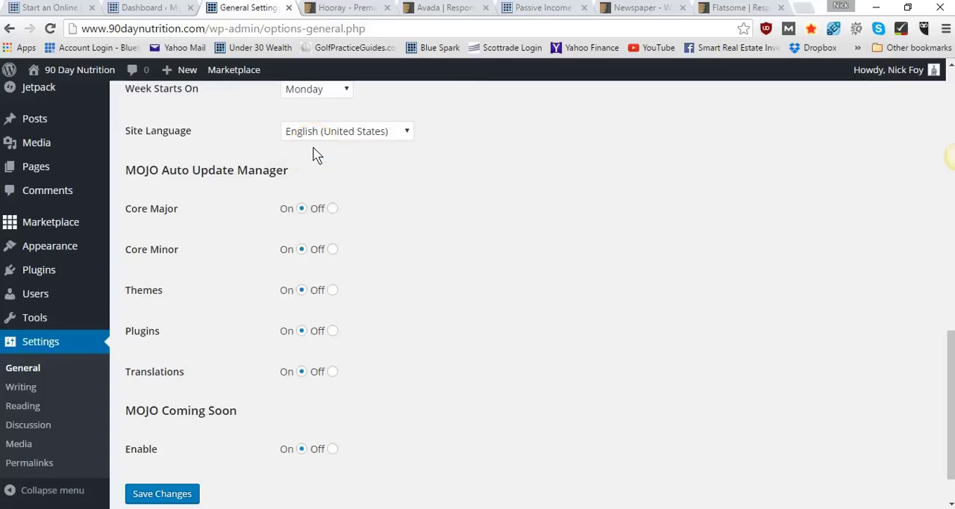
scroll(358, 252, down, 1)
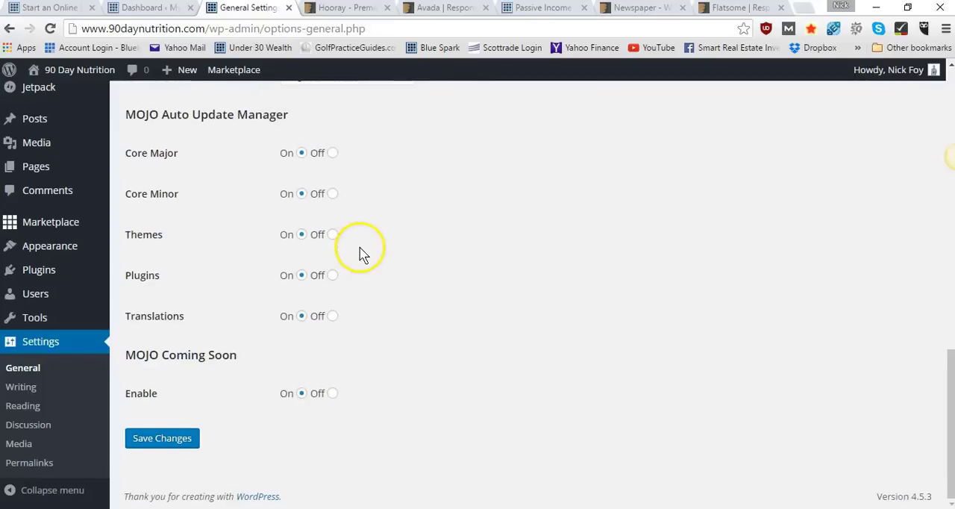
click(161, 441)
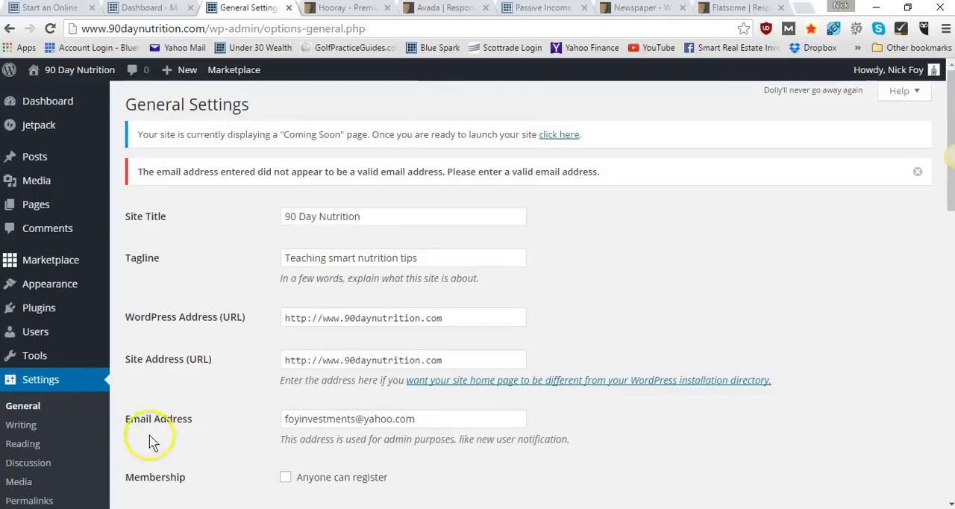
Open the Writing settings and review the default post category, post format and post-via-email options
scroll(112, 418, down, 2)
click(32, 385)
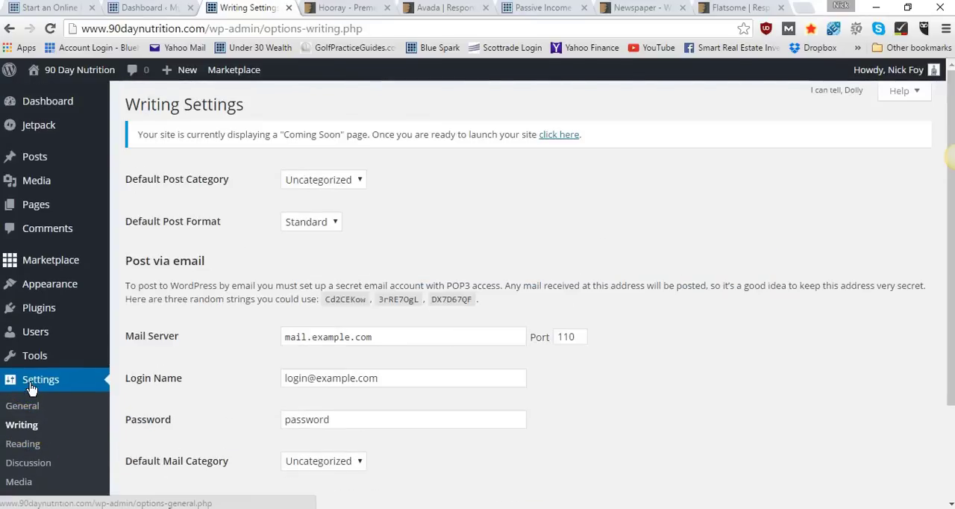
scroll(172, 392, down, 2)
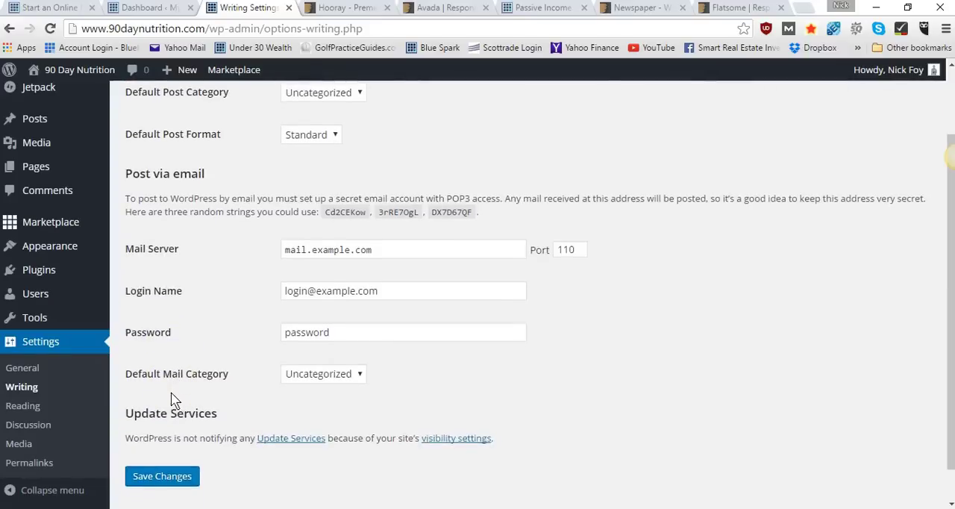
click(22, 420)
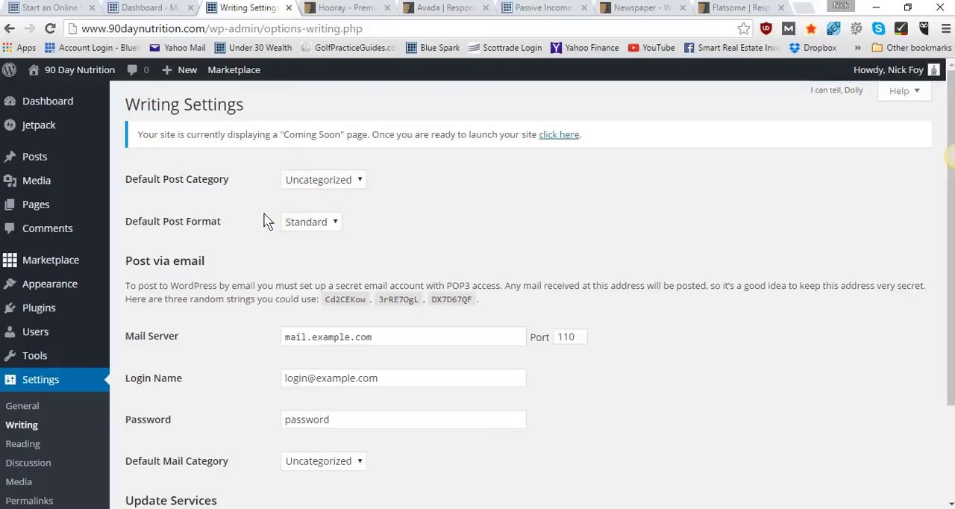
scroll(265, 220, down, 3)
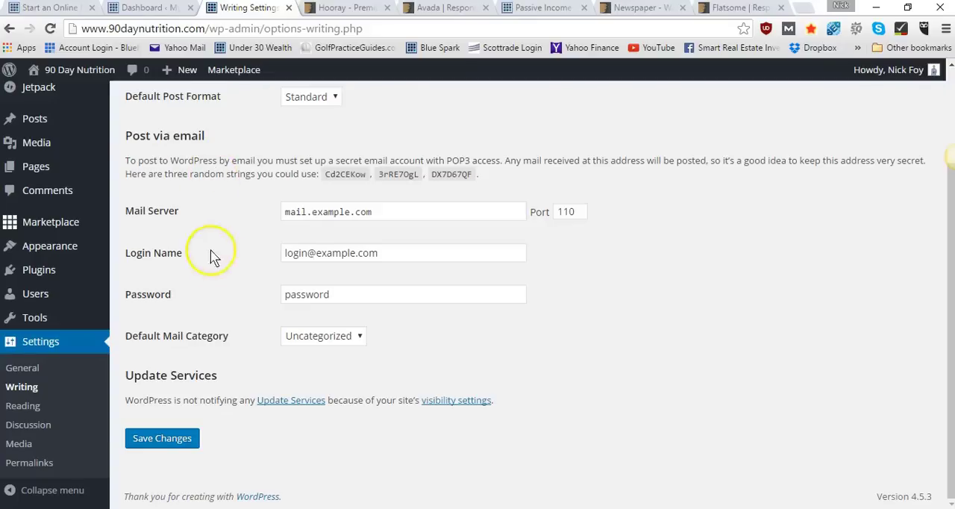
scroll(249, 297, up, 3)
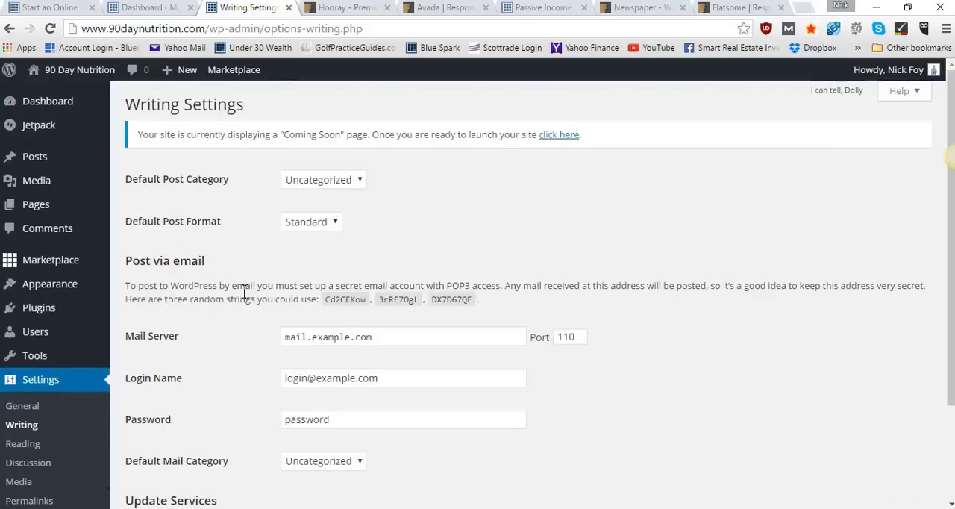
scroll(246, 292, down, 3)
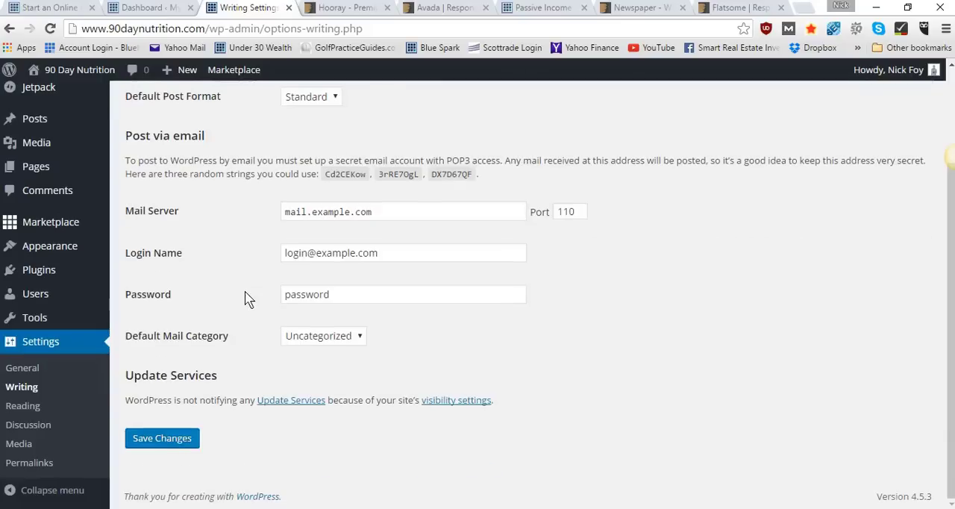
In the Reading settings, stop discouraging search engines from indexing the site and save the changes
click(20, 413)
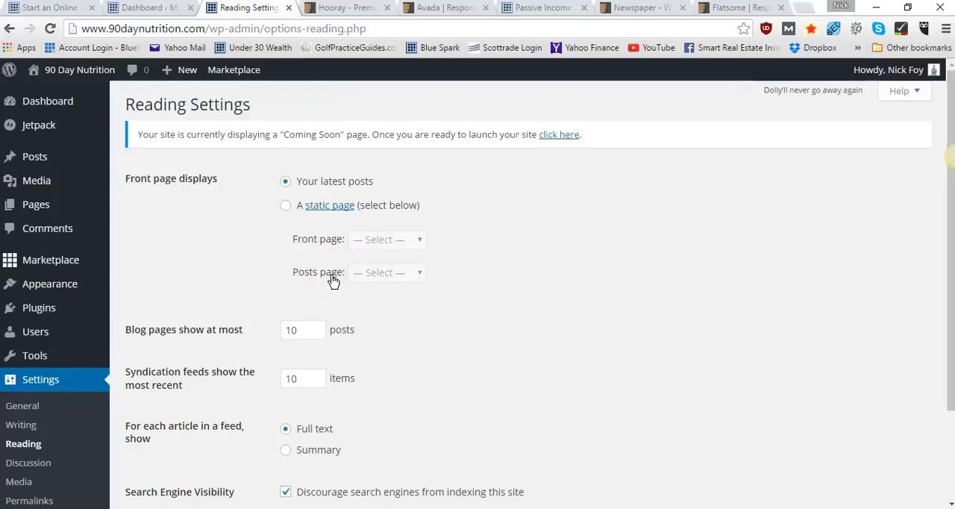
scroll(332, 280, down, 3)
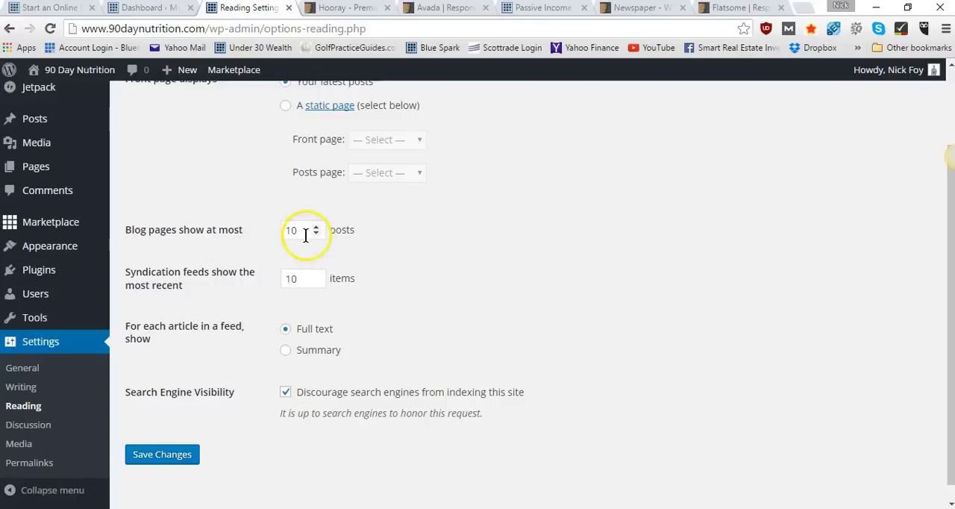
scroll(256, 277, down, 1)
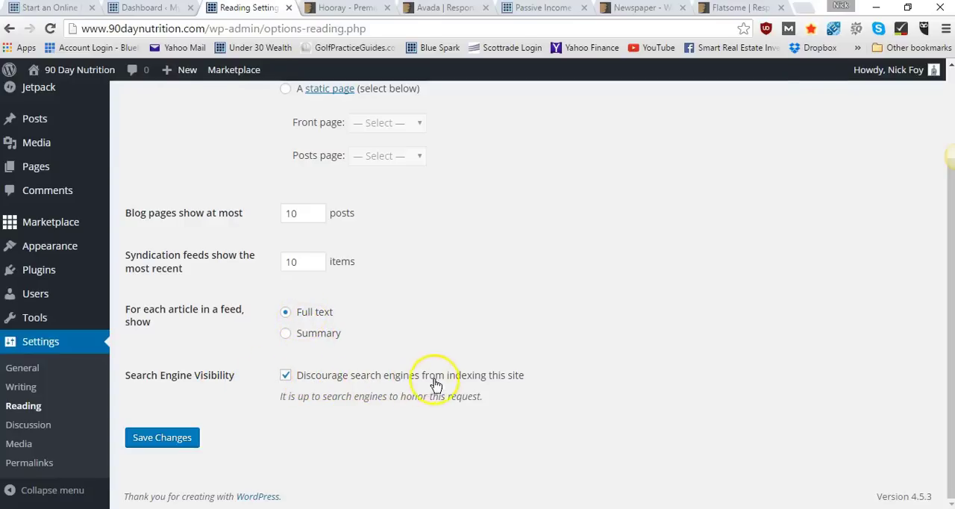
click(286, 379)
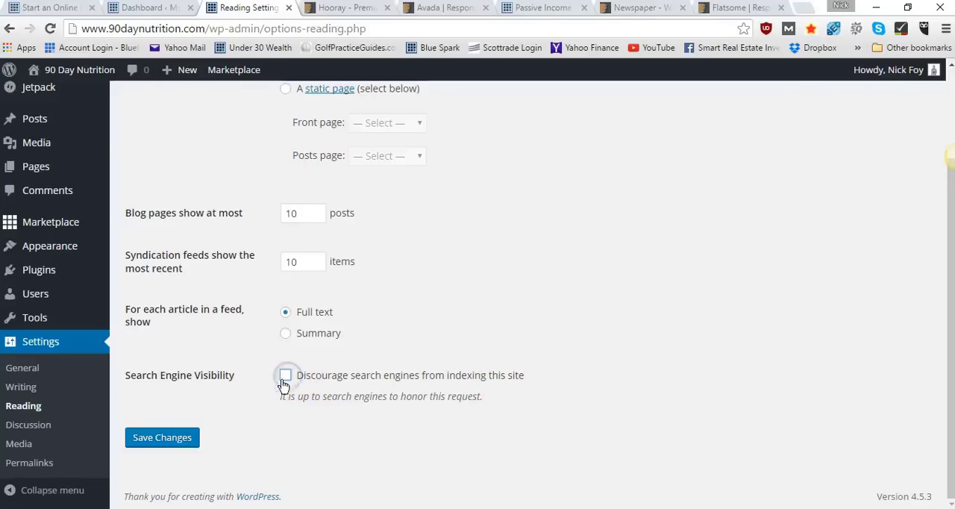
click(157, 438)
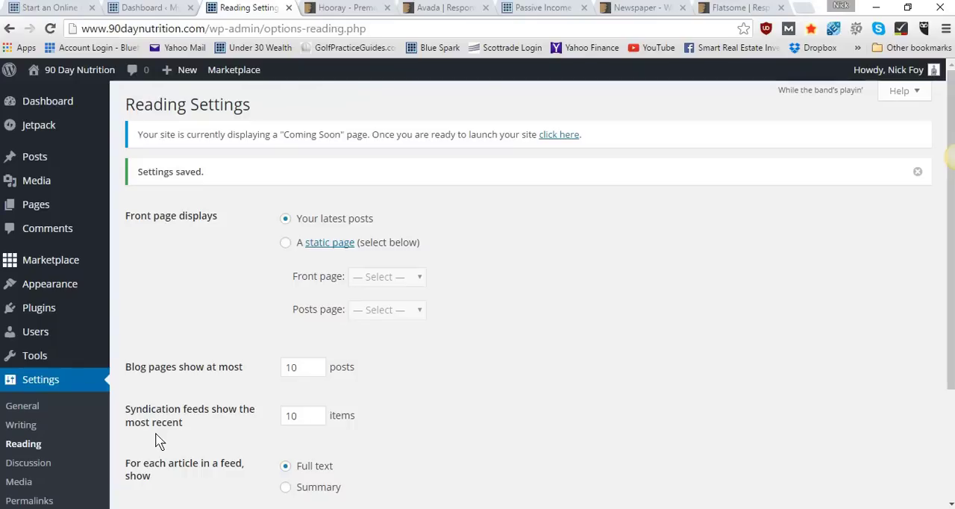
Open the Discussion settings and require every comment to be manually approved before it appears
click(59, 467)
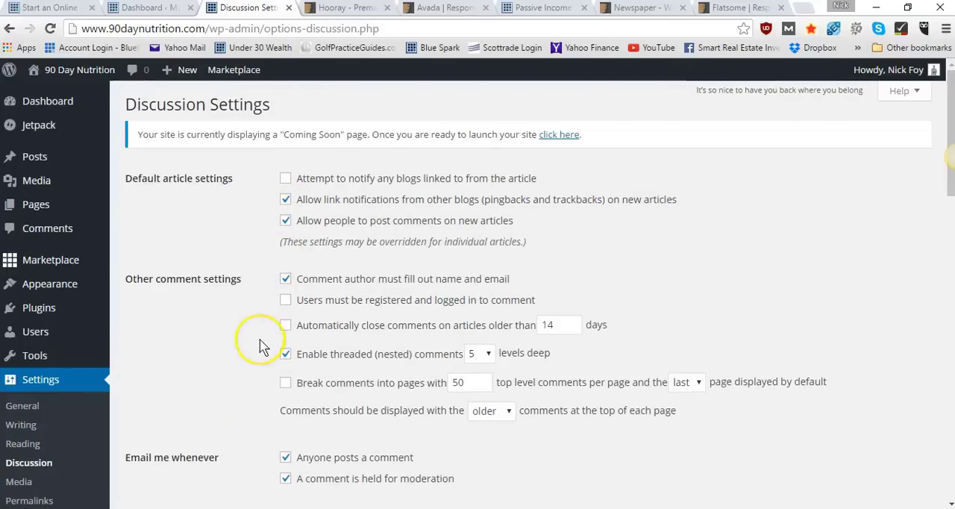
scroll(259, 346, down, 1)
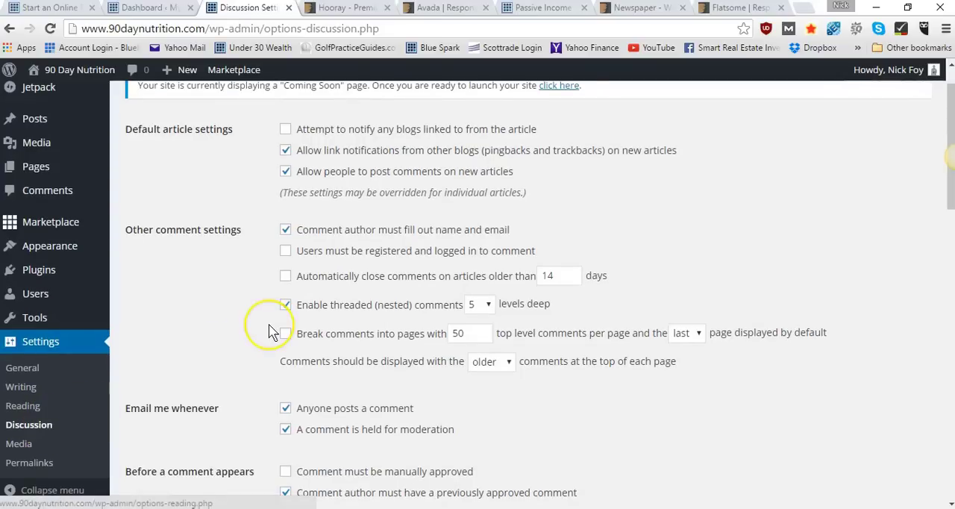
scroll(272, 332, up, 1)
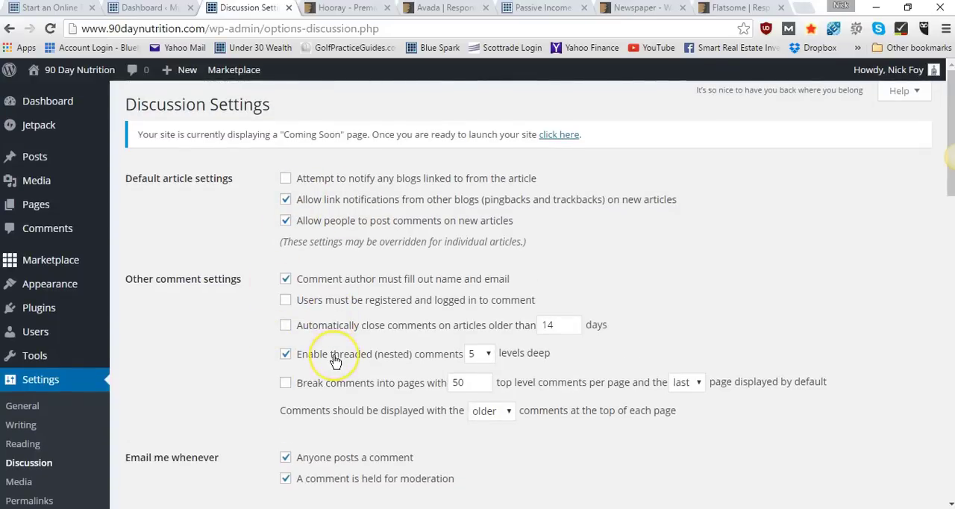
scroll(335, 362, down, 2)
scroll(335, 363, down, 3)
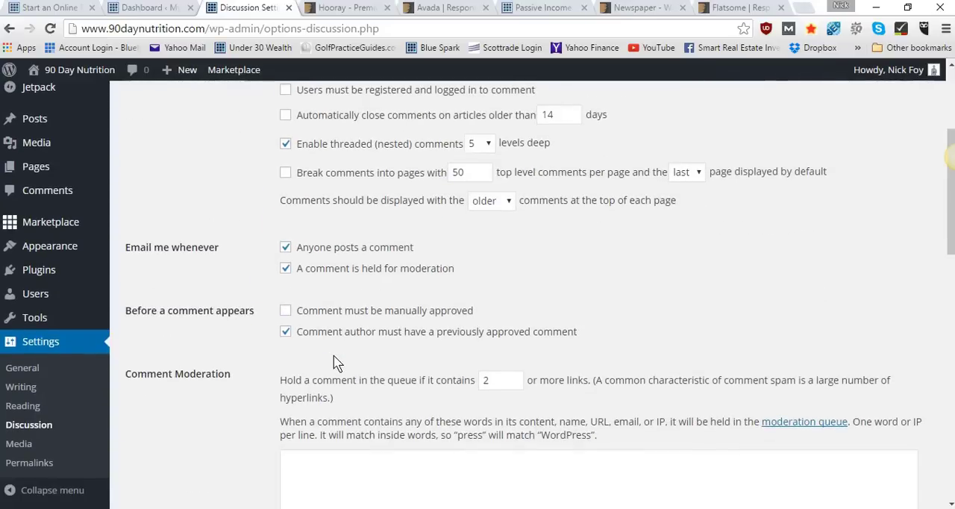
click(285, 312)
scroll(313, 149, up, 5)
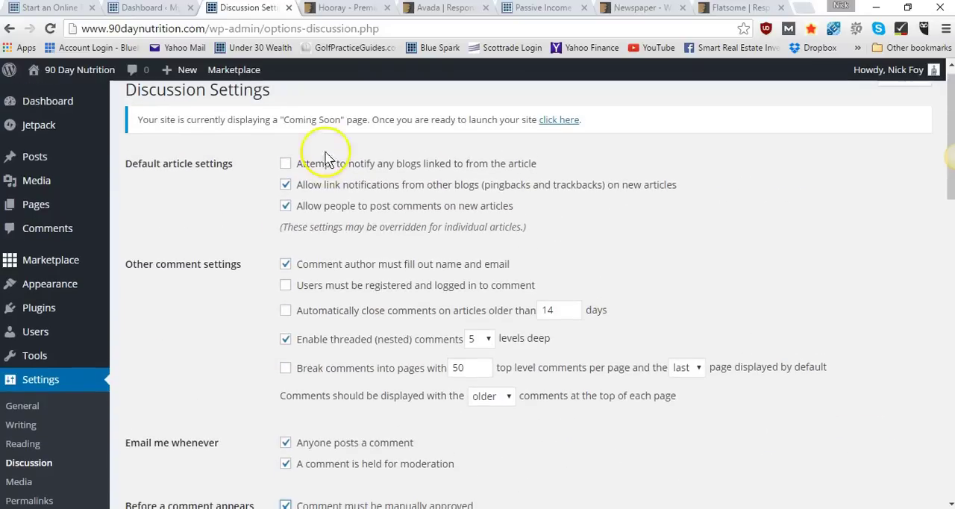
Review the comment moderation, blacklist and avatar options and save the discussion settings
scroll(239, 349, down, 4)
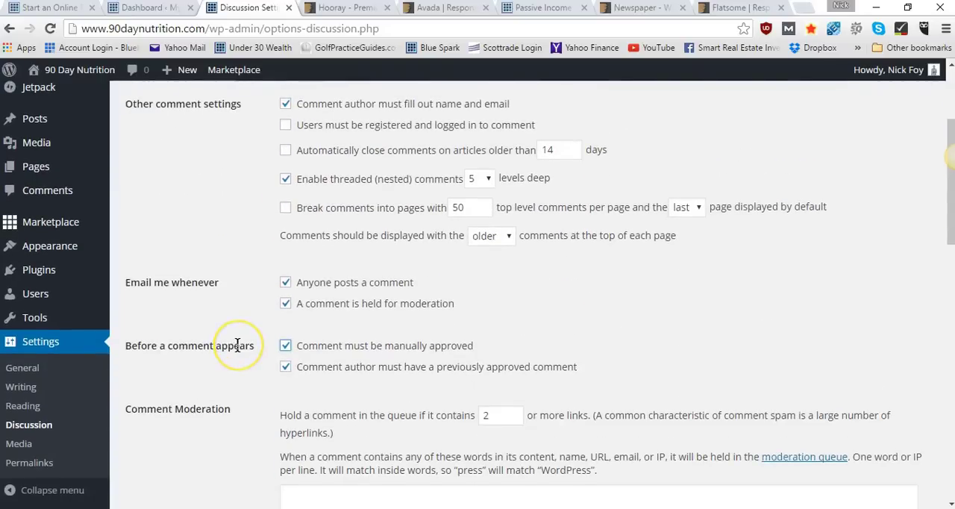
scroll(237, 344, down, 4)
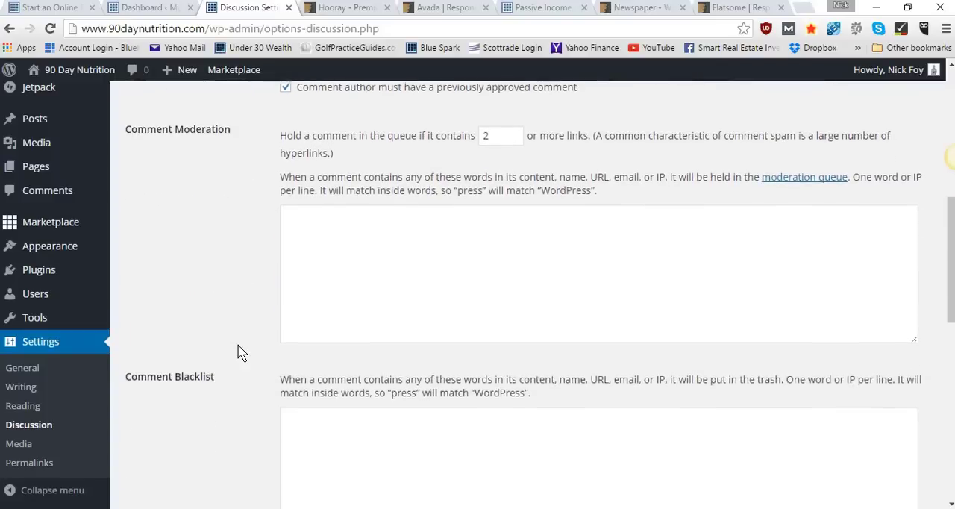
scroll(238, 350, down, 5)
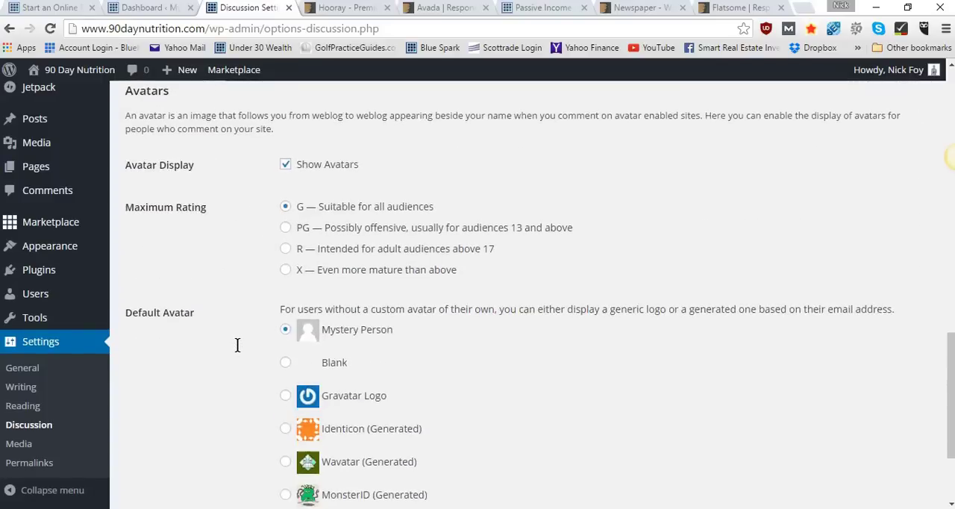
scroll(239, 349, down, 2)
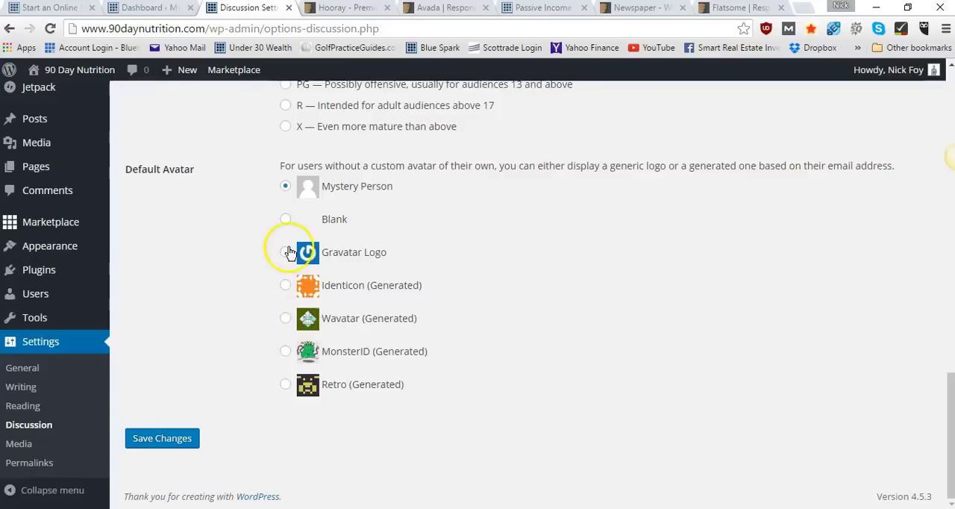
click(167, 441)
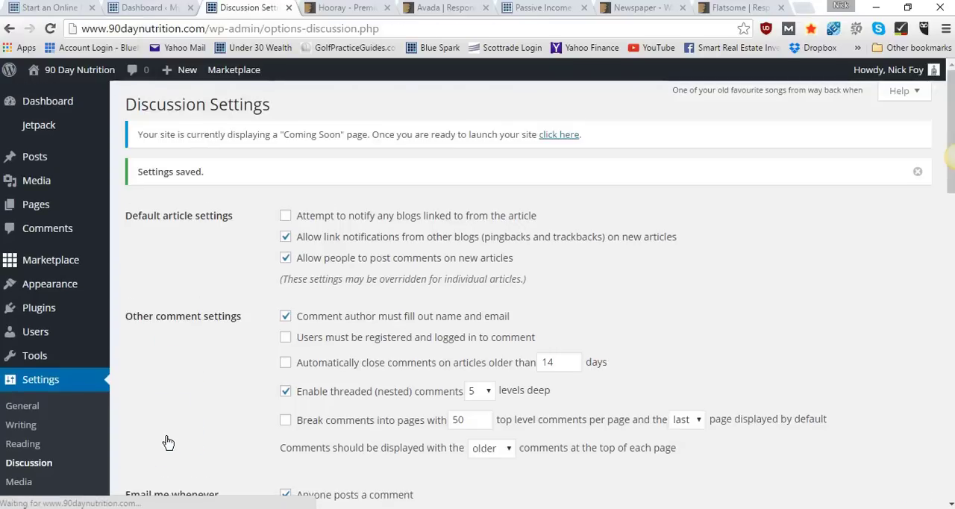
In the Media settings, set the medium image size to a maximum width and height of 600 and save the changes
scroll(82, 444, down, 3)
click(53, 443)
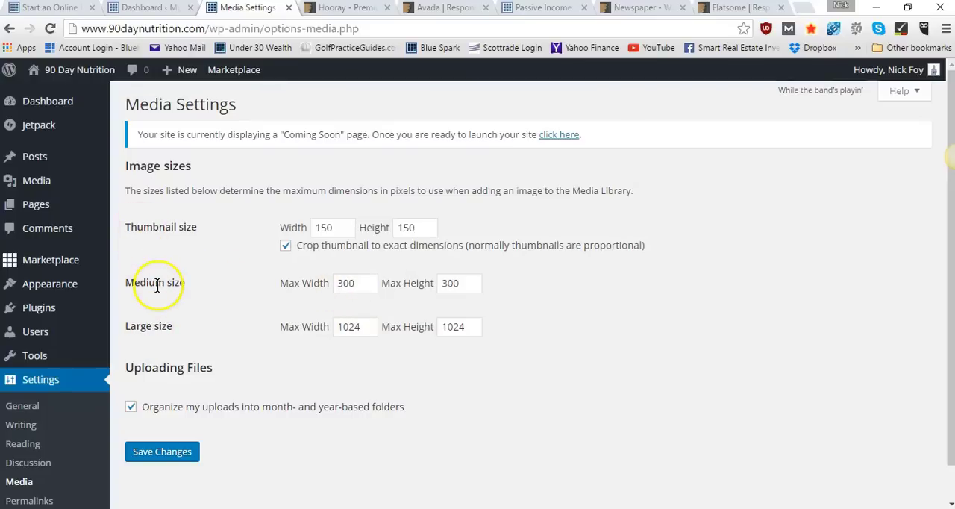
drag(352, 283, 326, 282)
text(6)
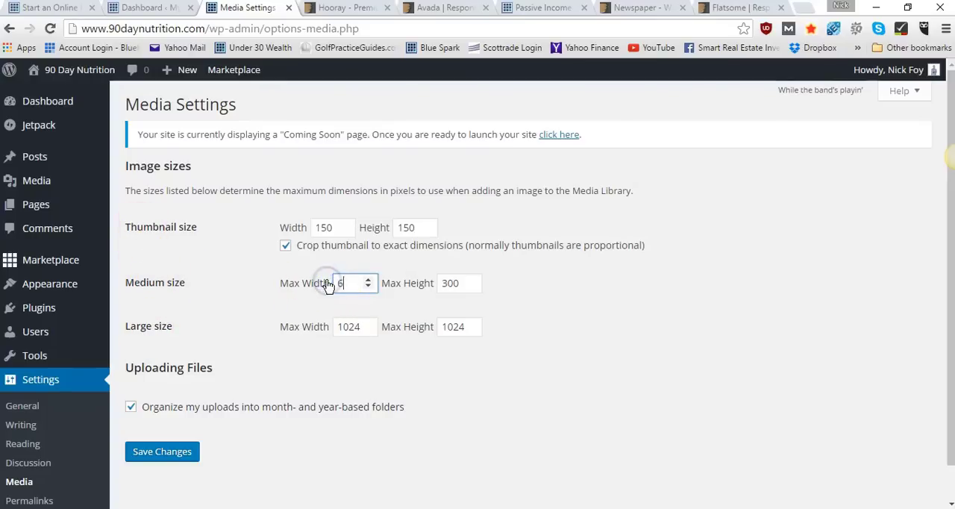
text(00)
drag(461, 284, 415, 285)
key(BackSpace)
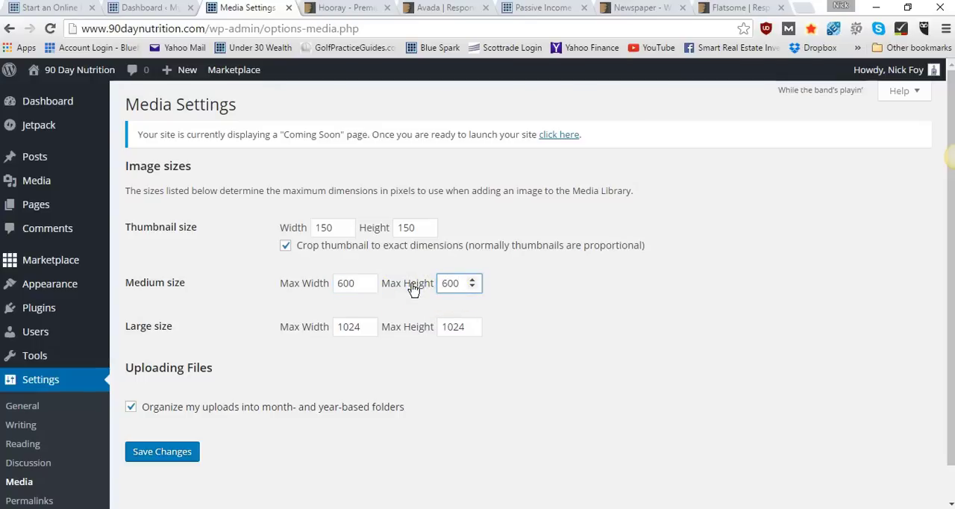
click(550, 312)
click(158, 302)
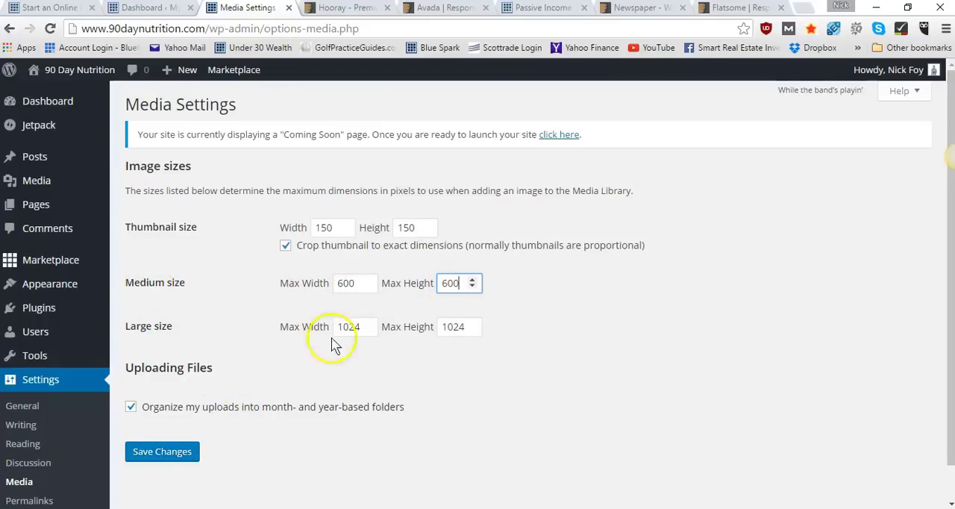
click(165, 452)
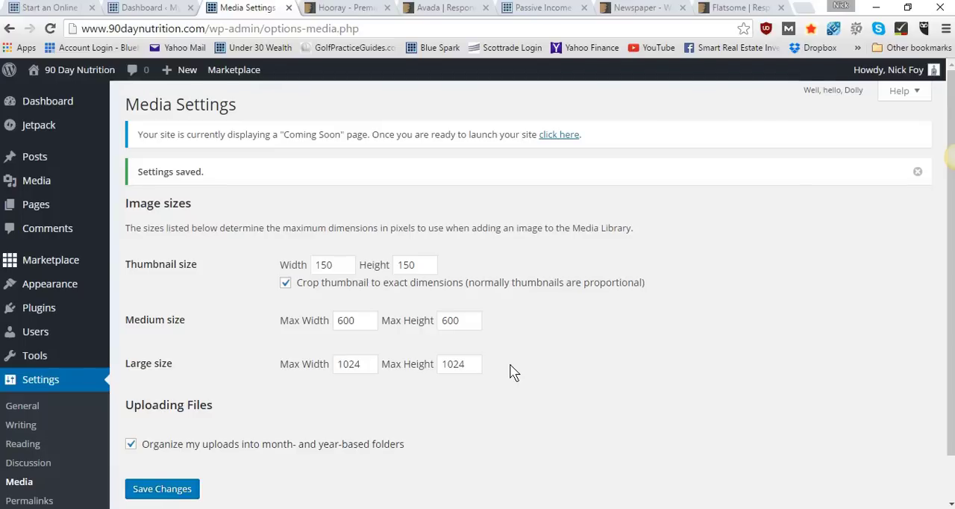
Set the site's permalink structure to Post name and save the permalink settings
scroll(513, 371, down, 1)
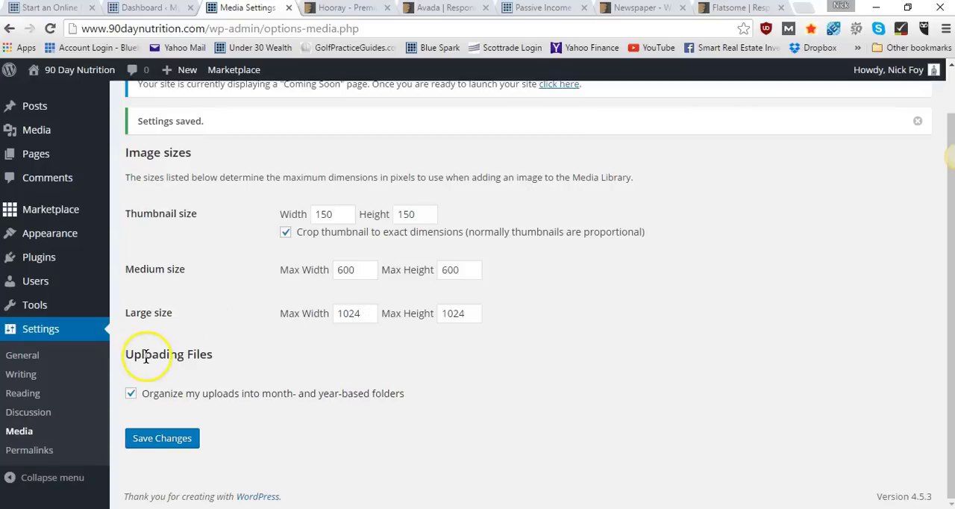
click(47, 452)
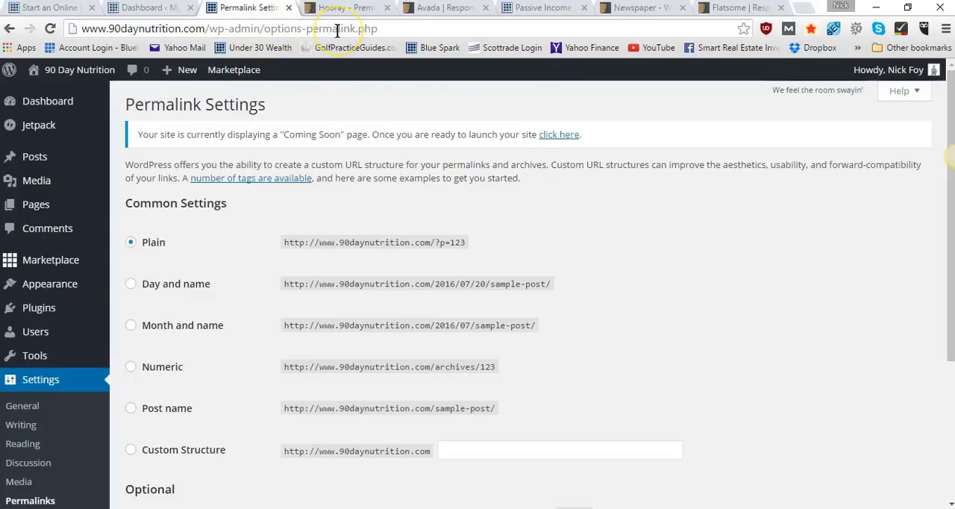
click(132, 412)
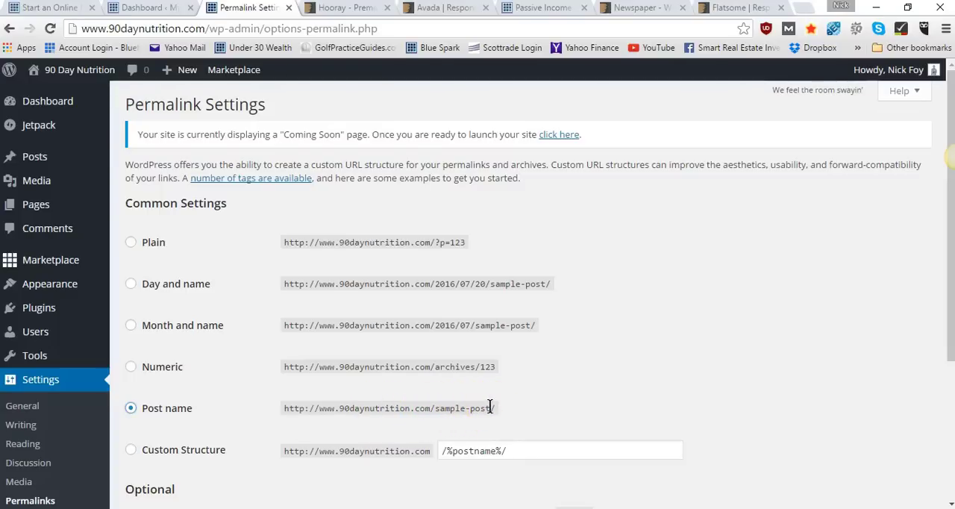
scroll(246, 426, down, 3)
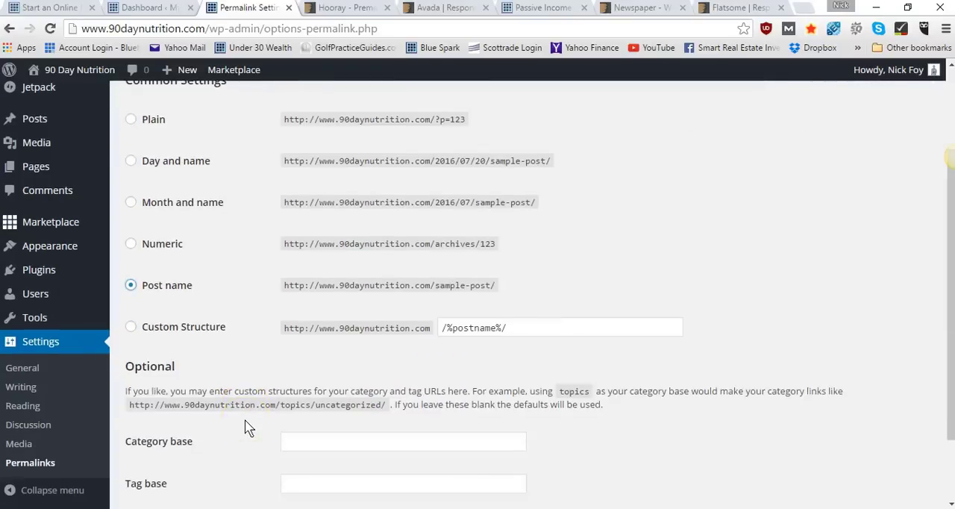
scroll(247, 427, down, 3)
click(184, 439)
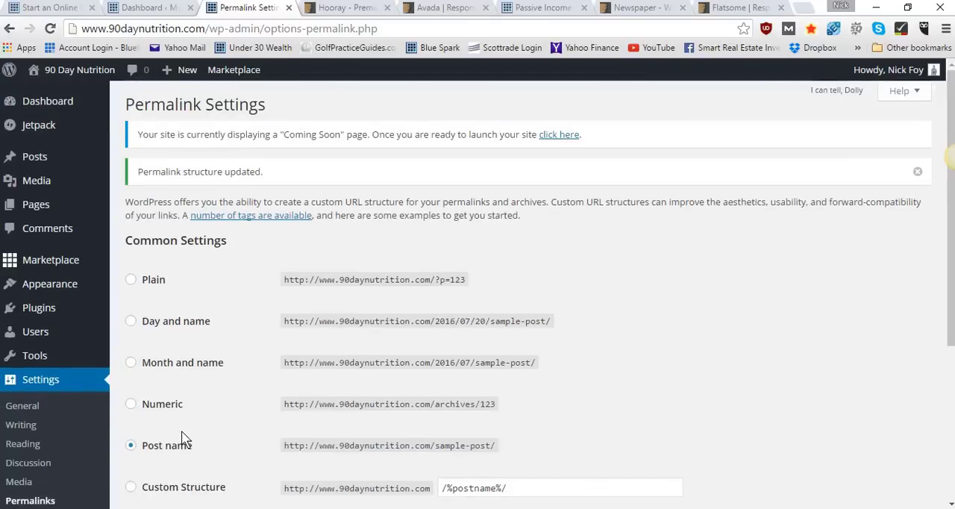
scroll(185, 438, down, 2)
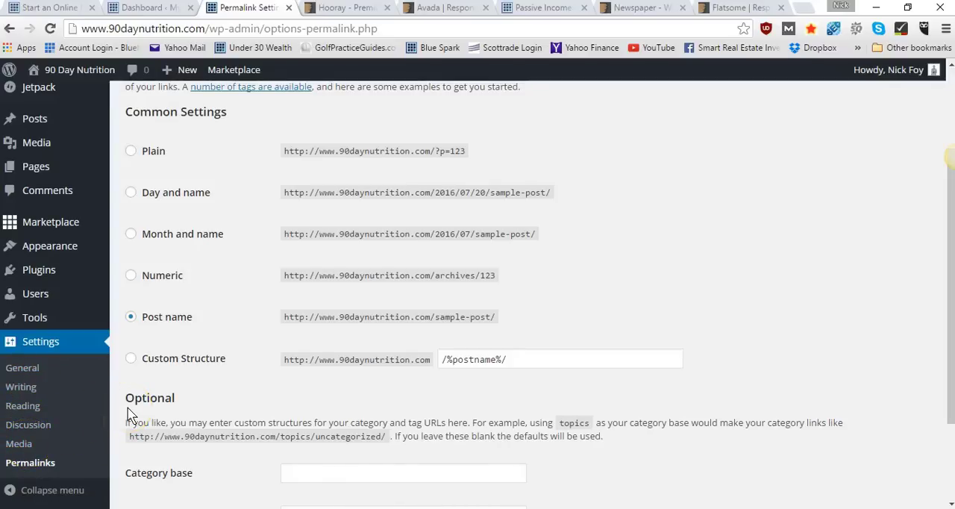
mouse_move(67, 318)
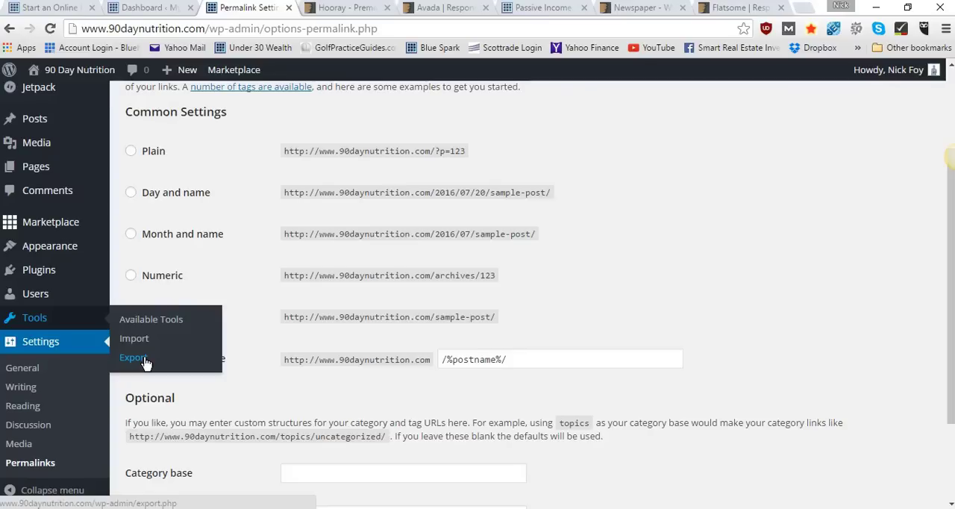
click(146, 362)
click(65, 330)
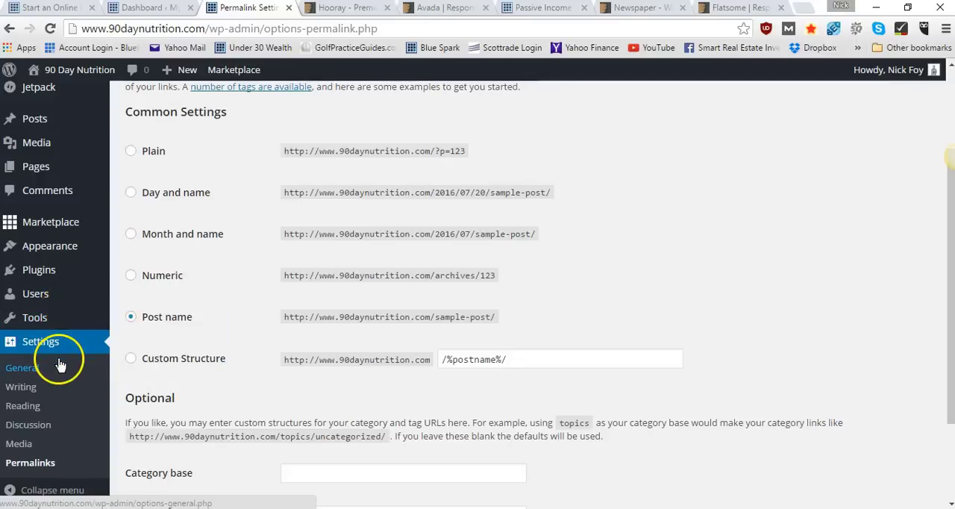
scroll(59, 357, down, 2)
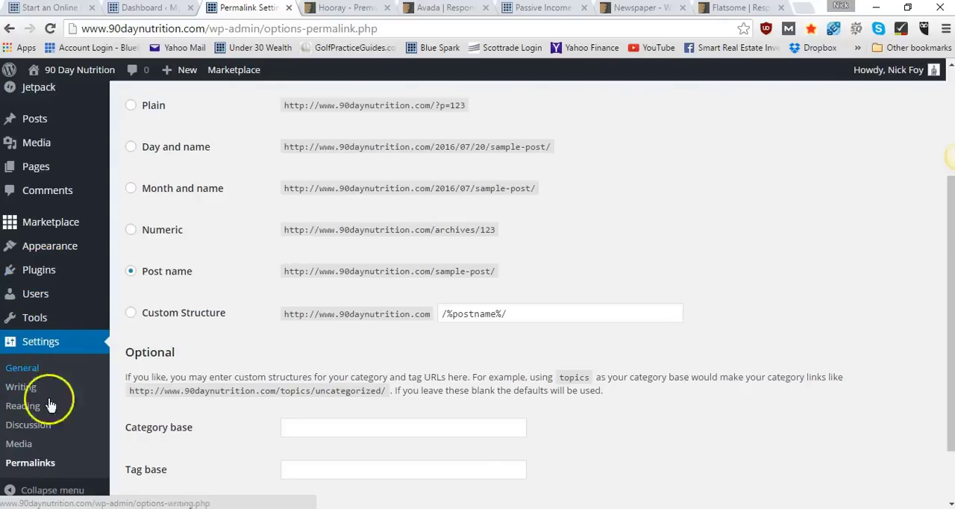
mouse_move(35, 317)
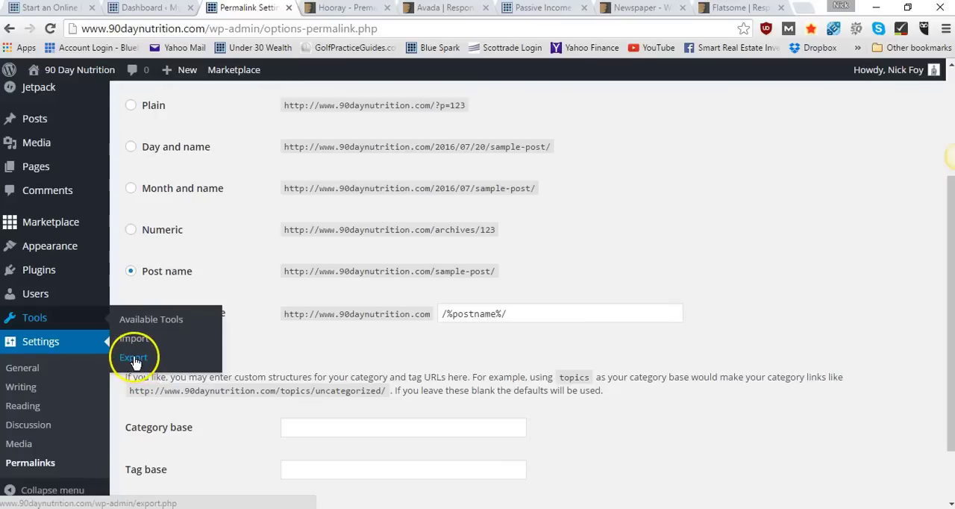
mouse_move(63, 304)
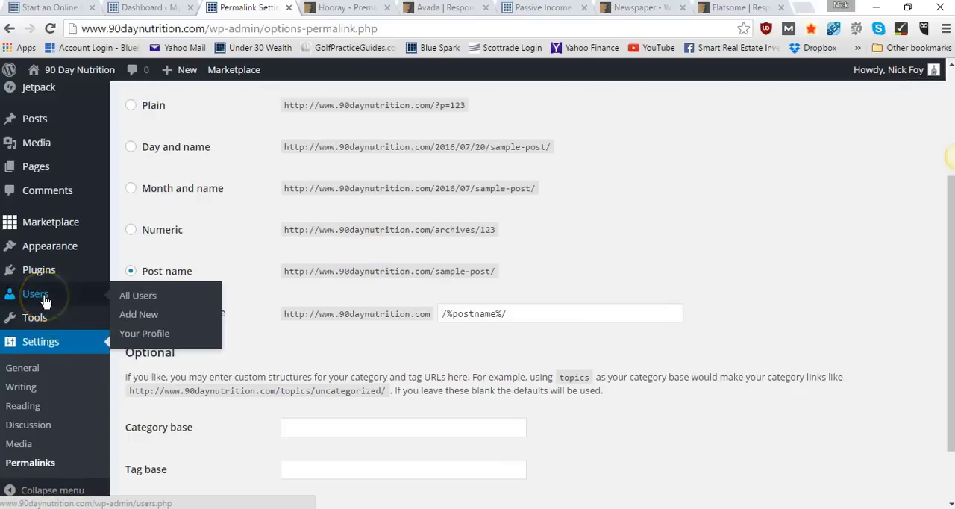
Open the page for adding new plugins to the site
mouse_move(48, 273)
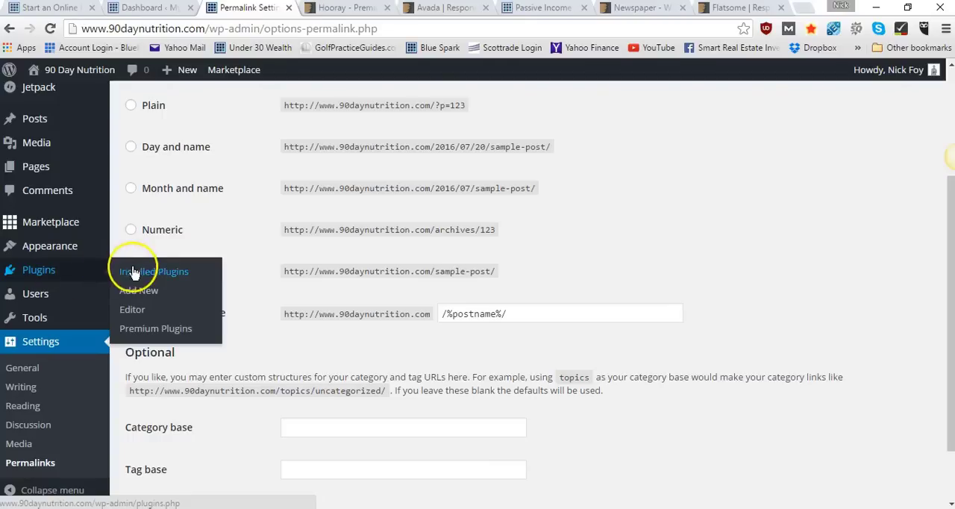
click(137, 296)
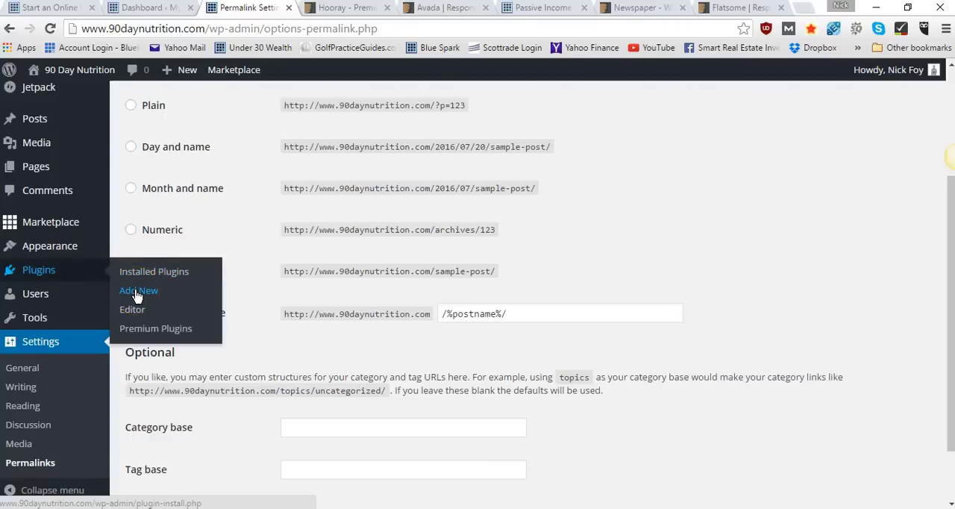
click(138, 273)
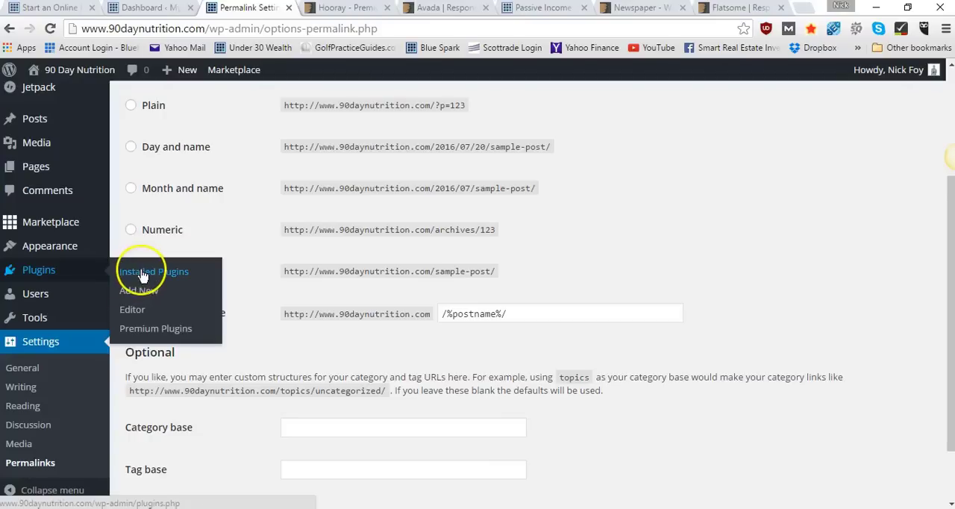
click(142, 291)
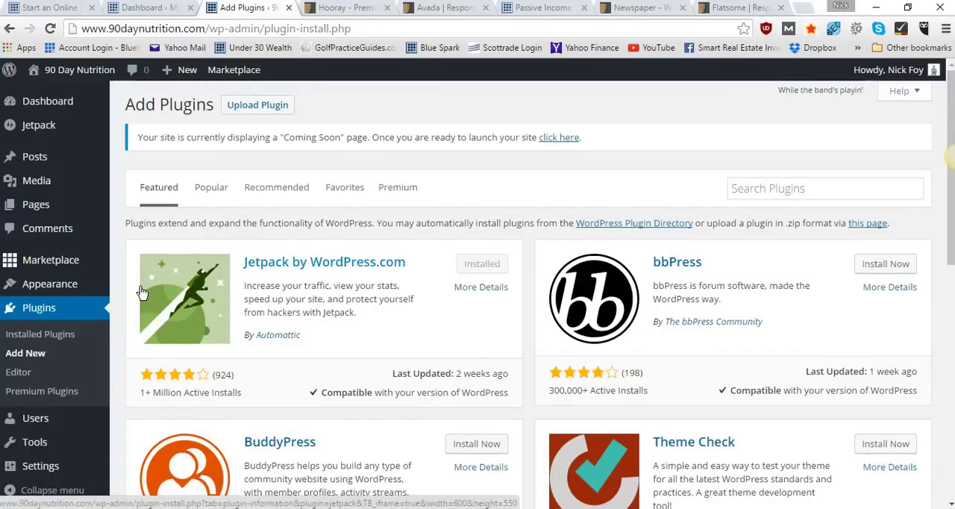
Search the plugin directory for "yoast seo" and install the Yoast SEO plugin in a new browser tab
click(746, 189)
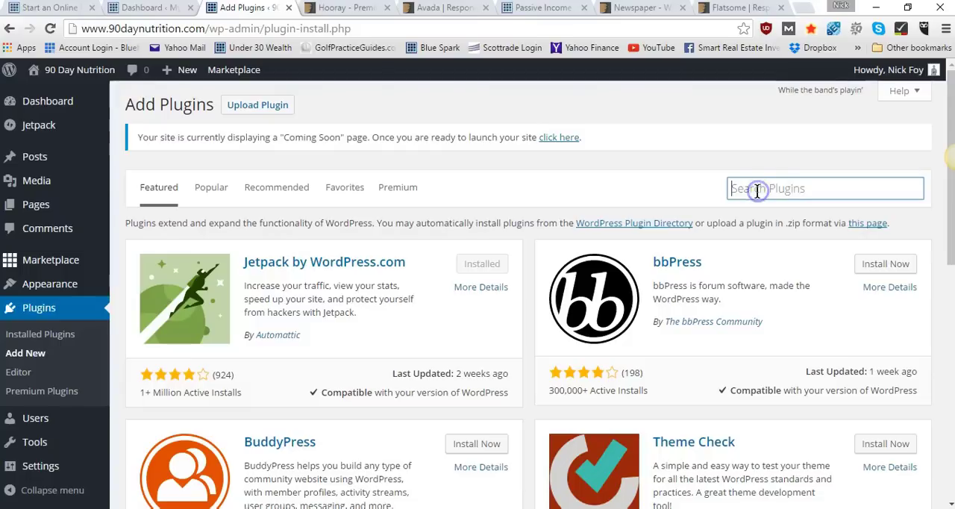
text(yoast seo)
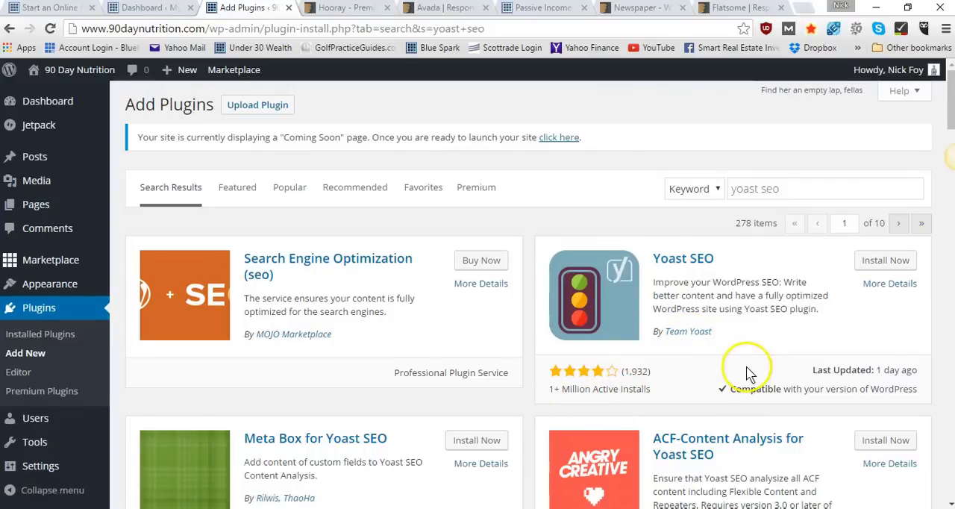
right_click(873, 264)
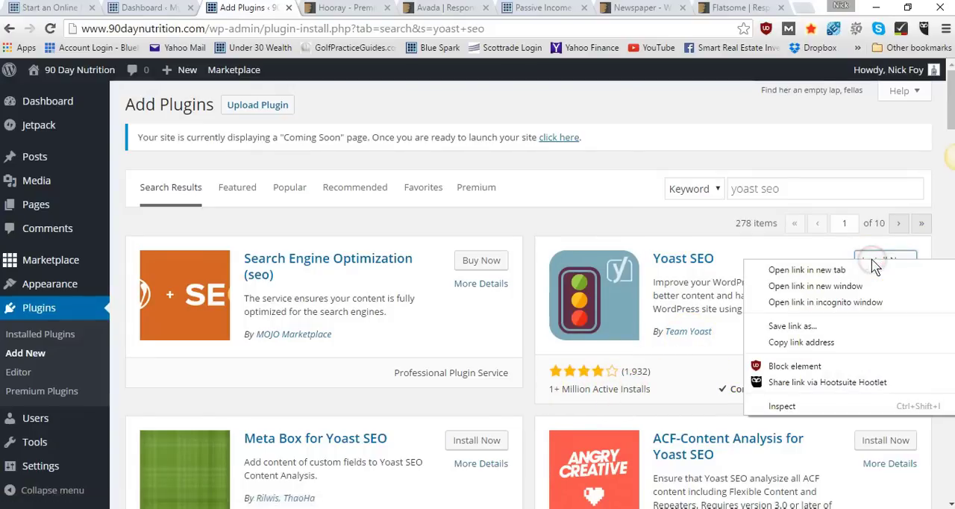
click(806, 270)
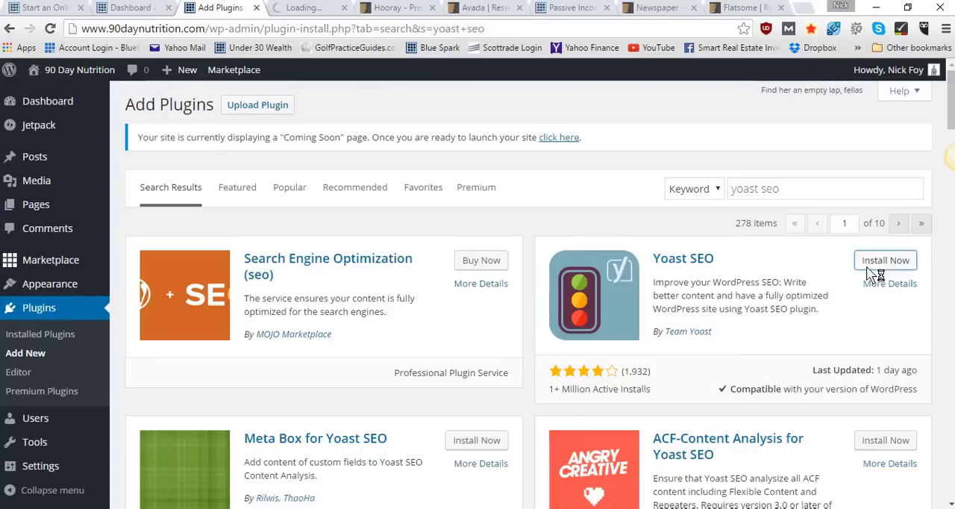
Search the plugin directory for "w3 total cache" and install the W3 Total Cache plugin in a new browser tab
click(800, 188)
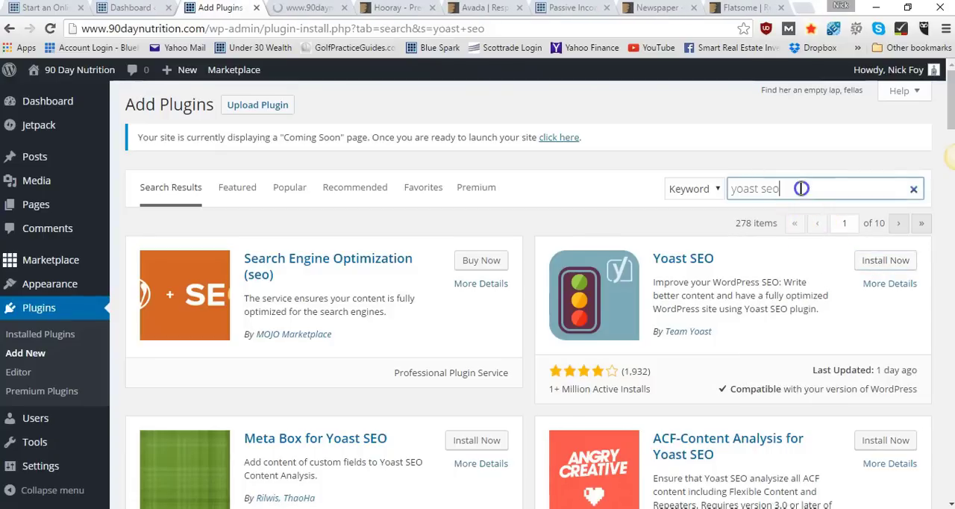
drag(800, 188, 730, 211)
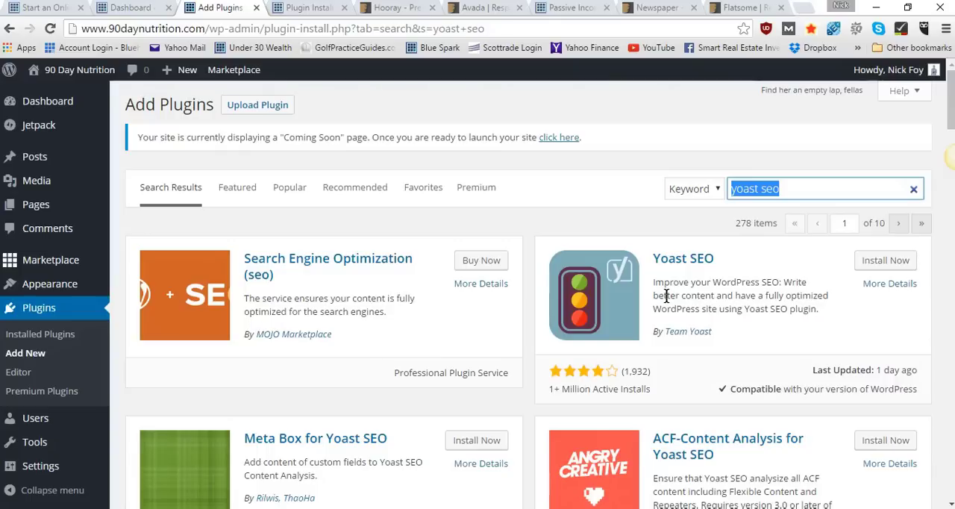
text(w3 total ca)
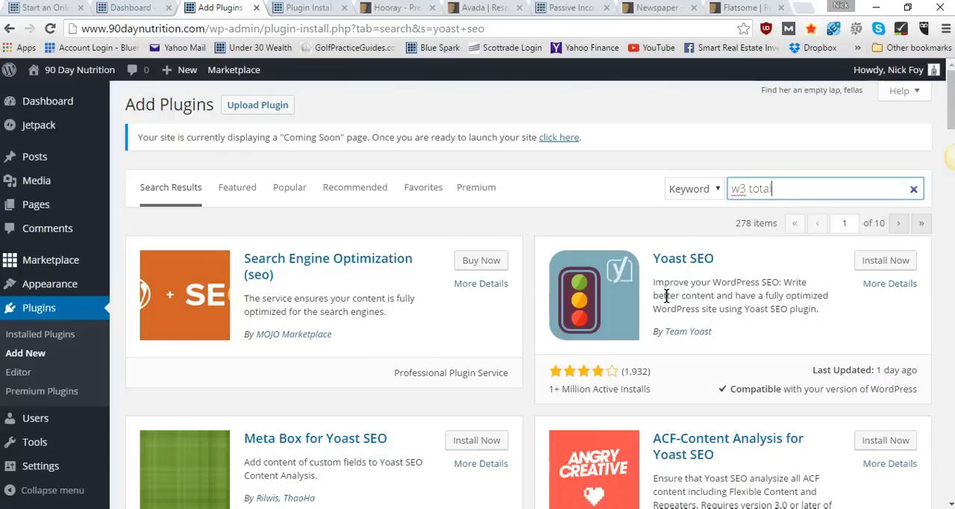
text(hce)
key(BackSpace)
key(BackSpace)
key(BackSpace)
text(che)
key(Return)
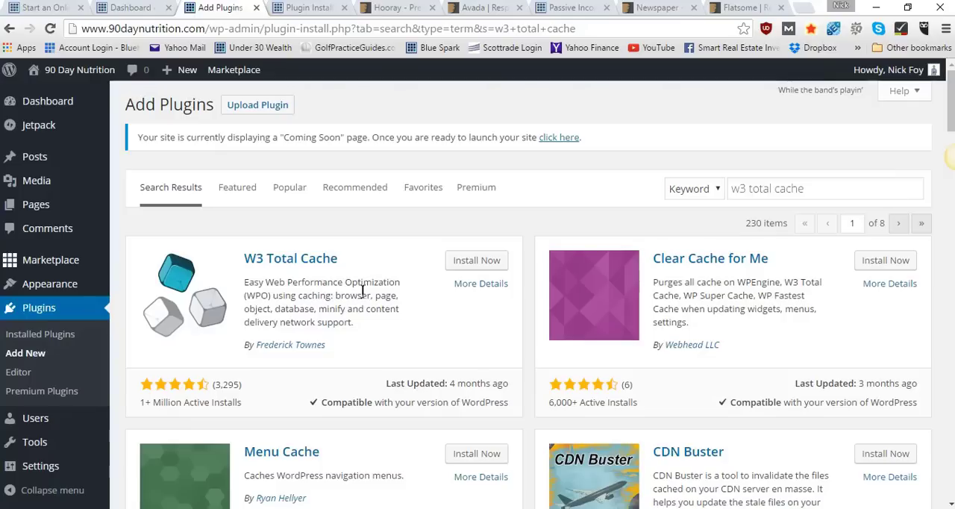
right_click(463, 266)
click(472, 270)
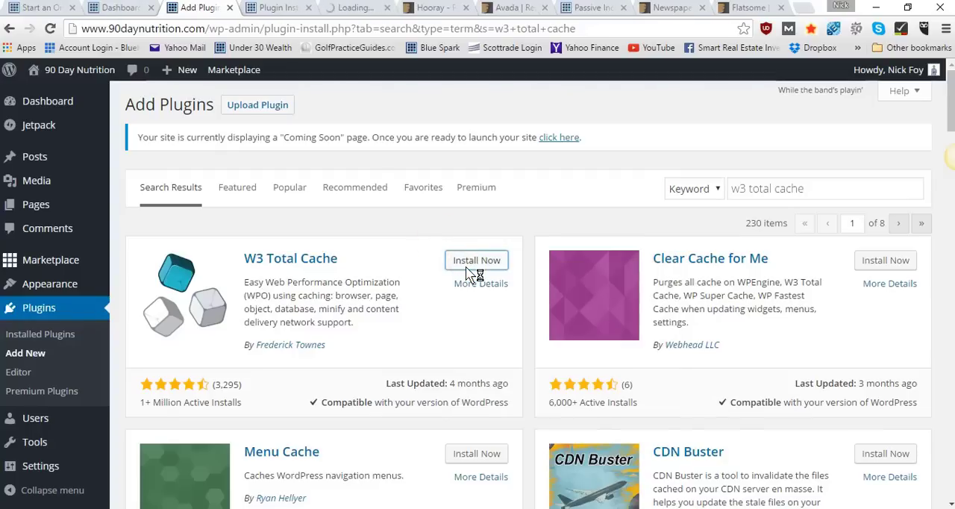
Activate the newly installed Yoast SEO and W3 Total Cache plugins from their installation pages
click(261, 9)
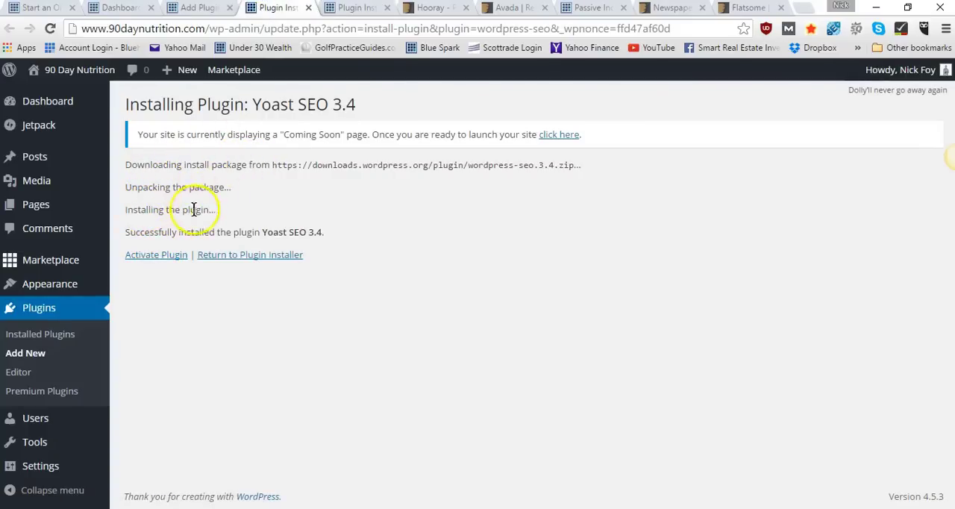
click(151, 257)
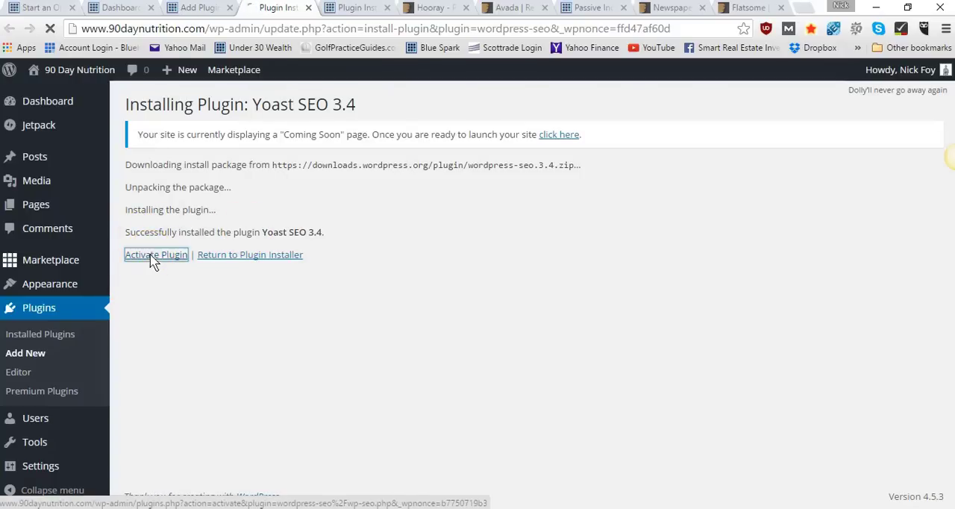
click(352, 9)
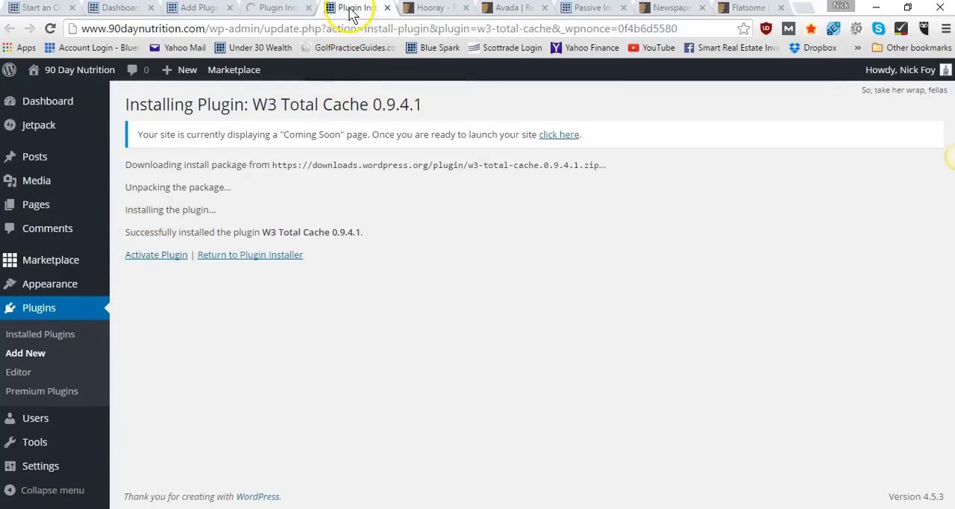
click(147, 255)
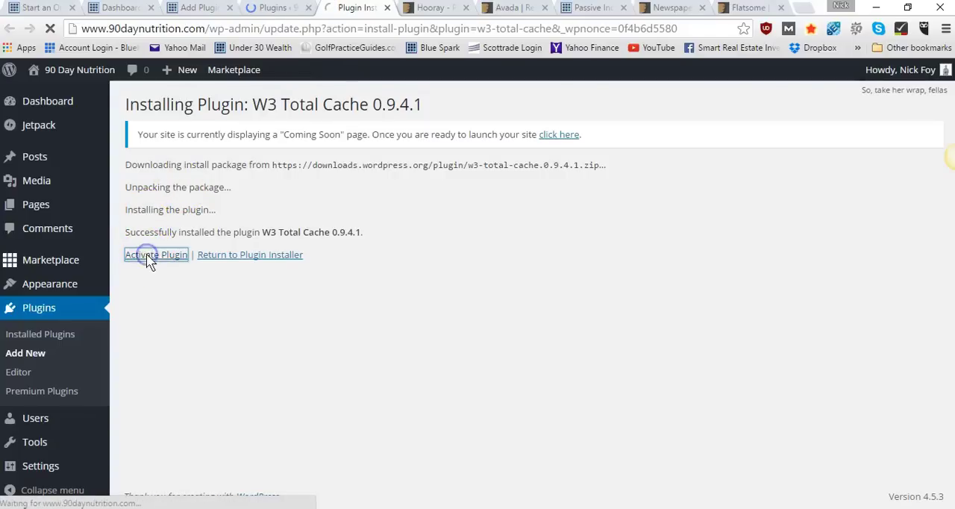
Review the installed plugins list down to W3 Total Cache and Yoast SEO, then close the finished plugin tabs
click(291, 8)
scroll(330, 284, down, 2)
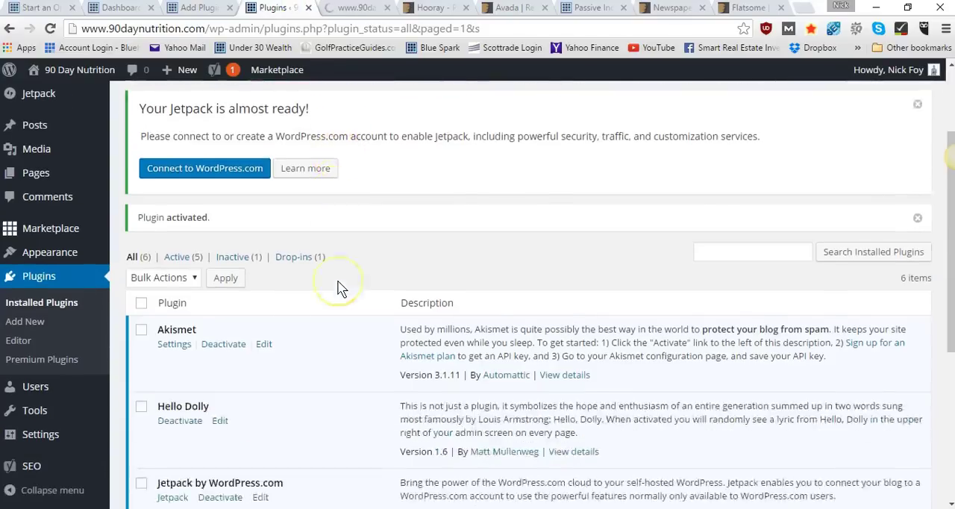
scroll(337, 288, down, 5)
scroll(337, 287, up, 4)
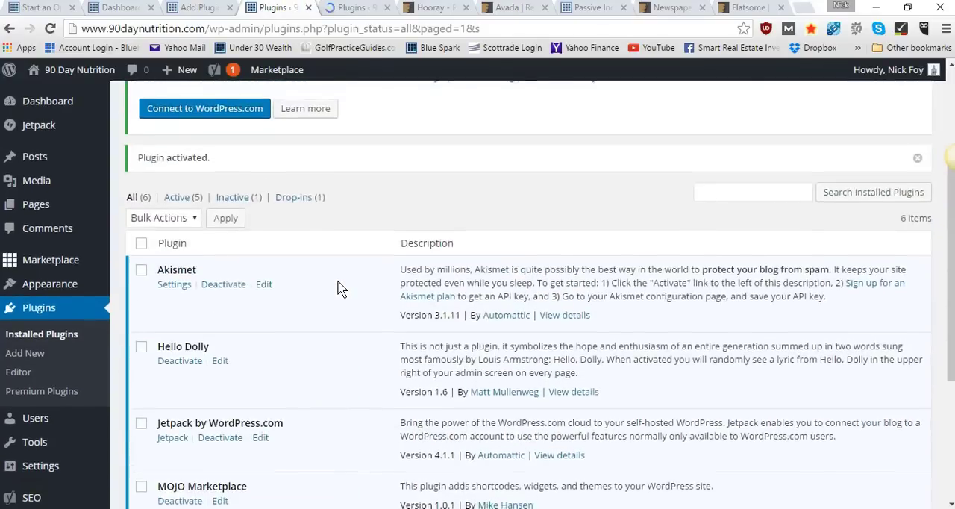
scroll(337, 288, down, 2)
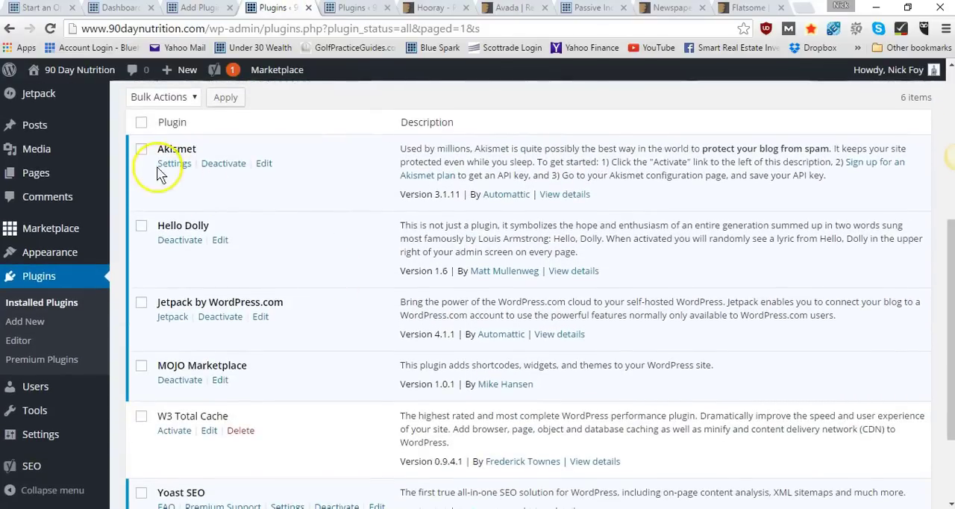
scroll(202, 235, down, 3)
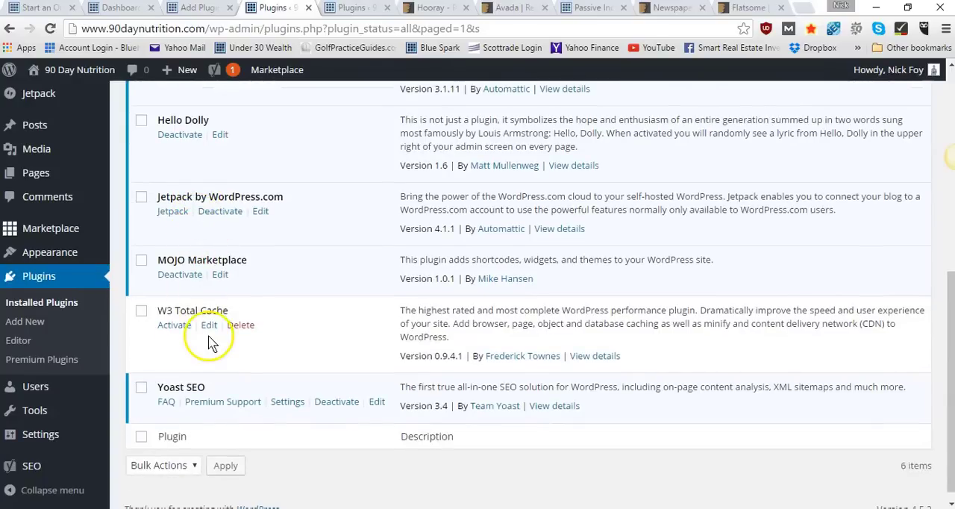
scroll(202, 351, down, 1)
click(192, 314)
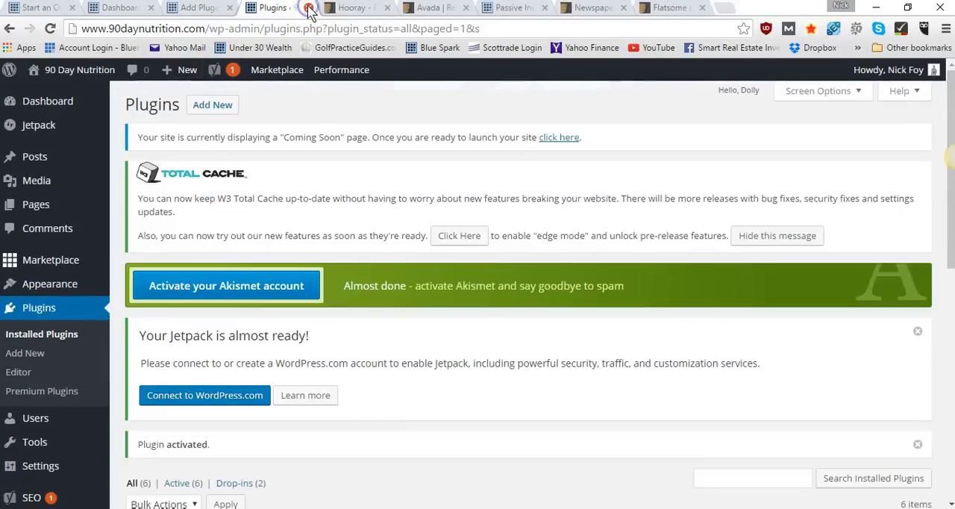
click(309, 7)
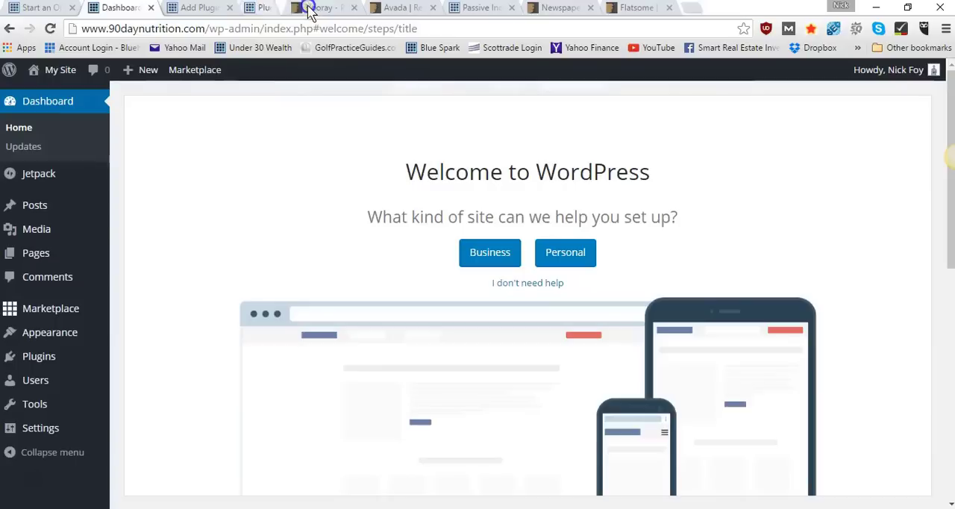
Return to Add Plugins, search for "wordfence security" and install the Wordfence Security plugin in a new browser tab
click(206, 7)
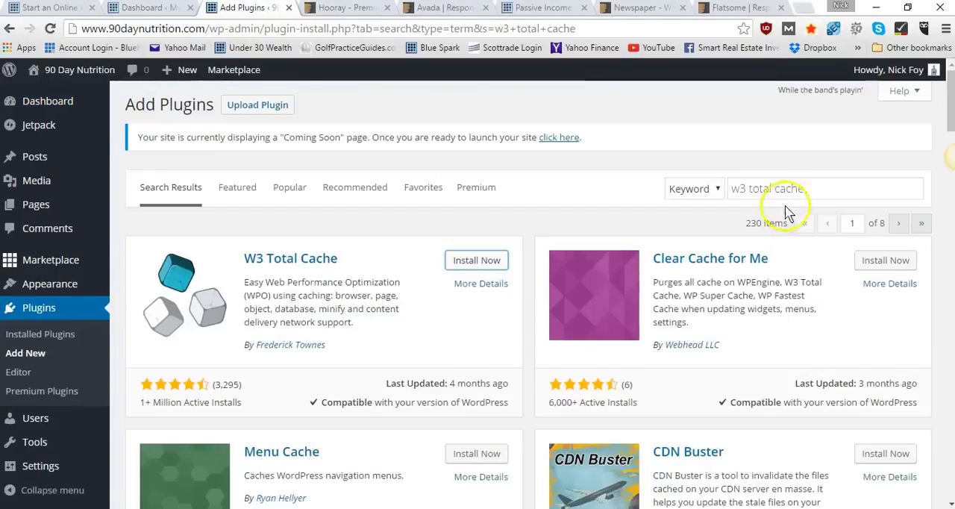
drag(799, 192, 737, 193)
key(BackSpace)
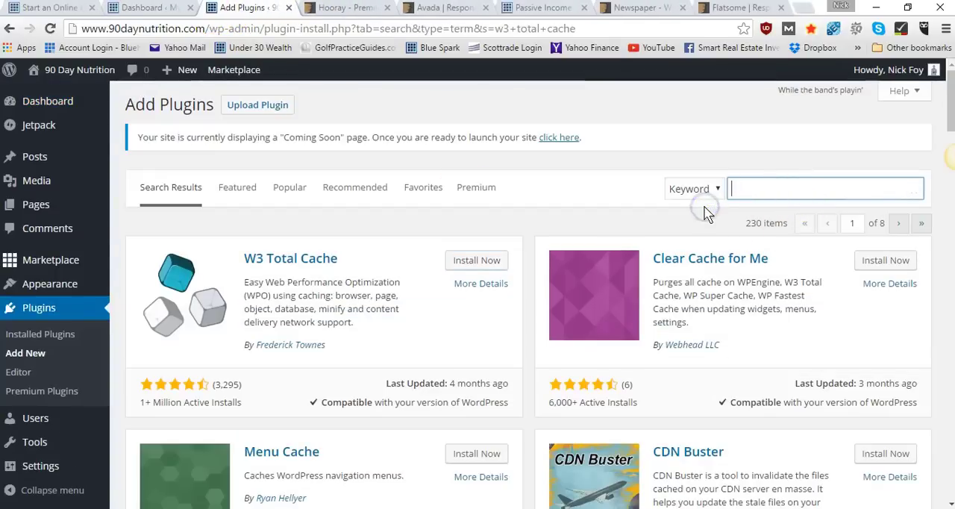
text(wordfence security)
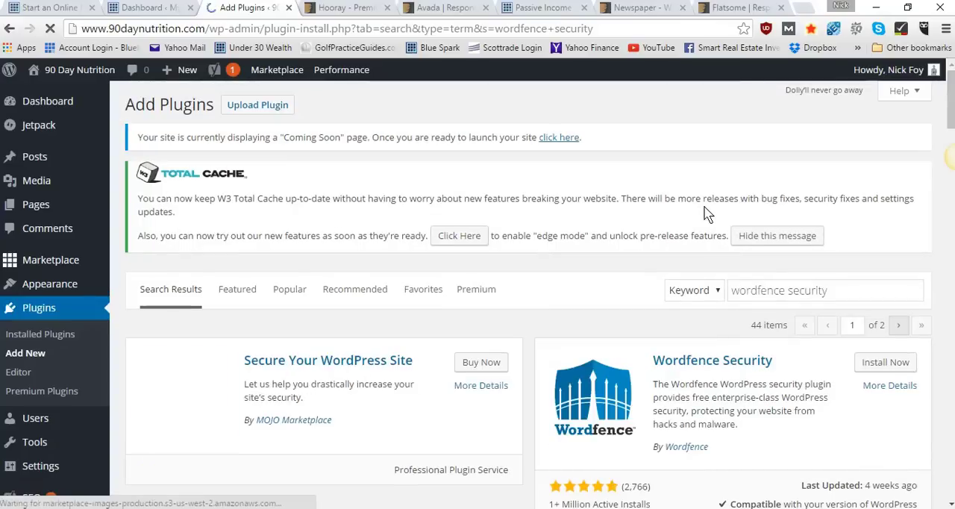
right_click(887, 365)
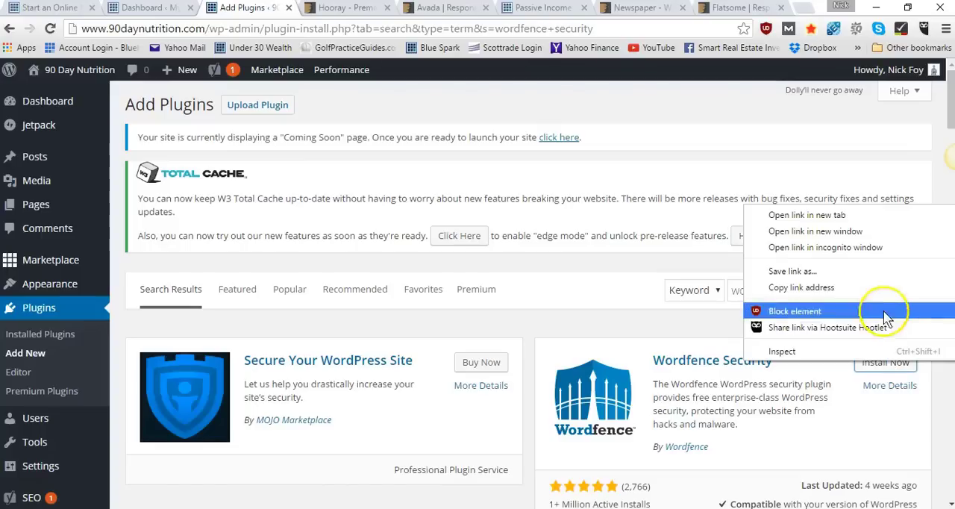
click(892, 217)
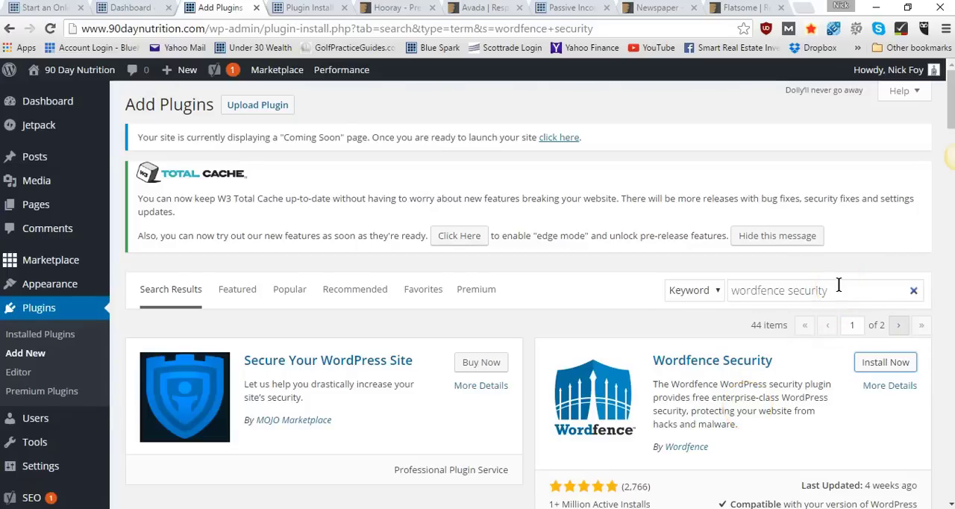
Search the plugin directory for "coming soon cc" and install the Coming Soon CC plugin in a new browser tab
drag(839, 284, 725, 295)
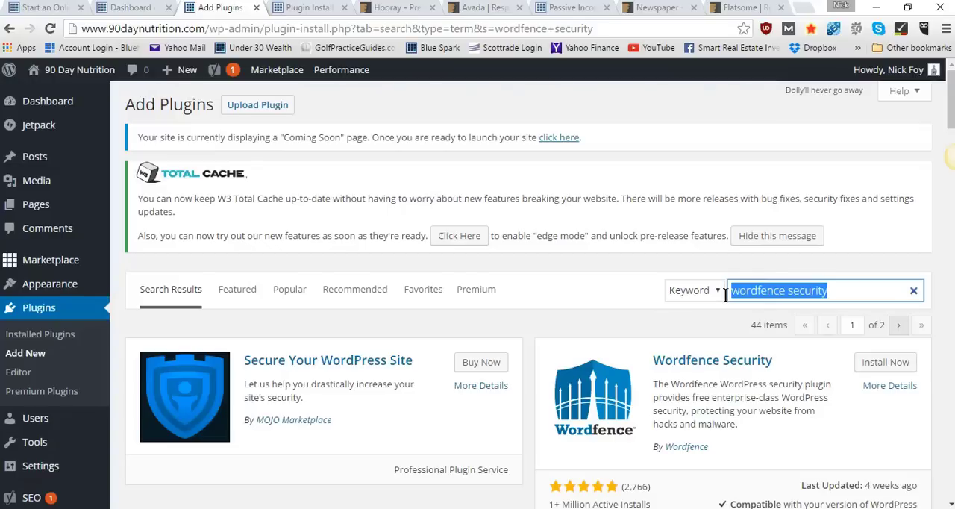
text(coming soon)
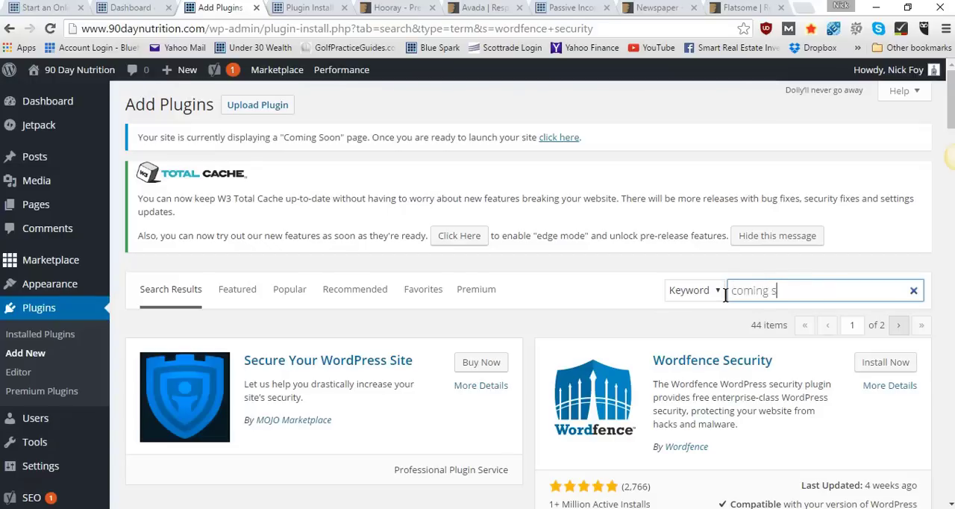
text( co)
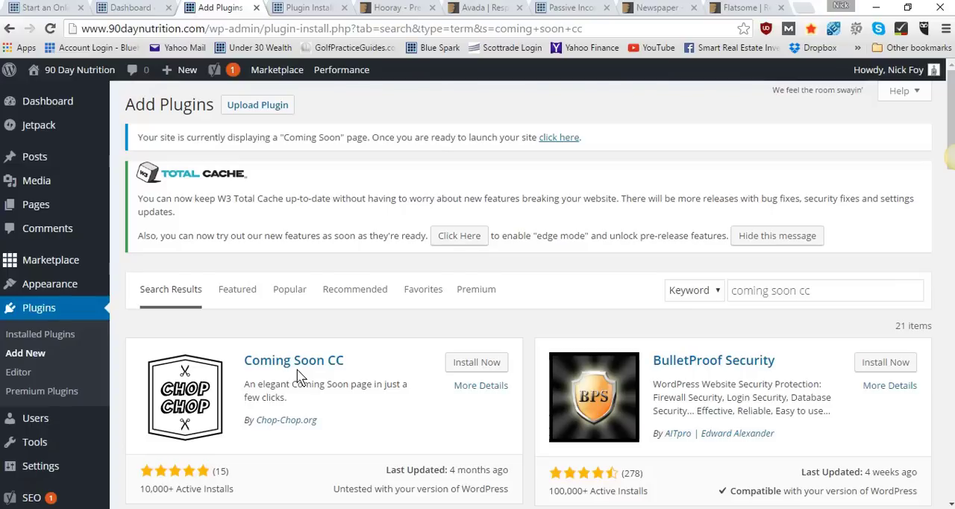
right_click(463, 362)
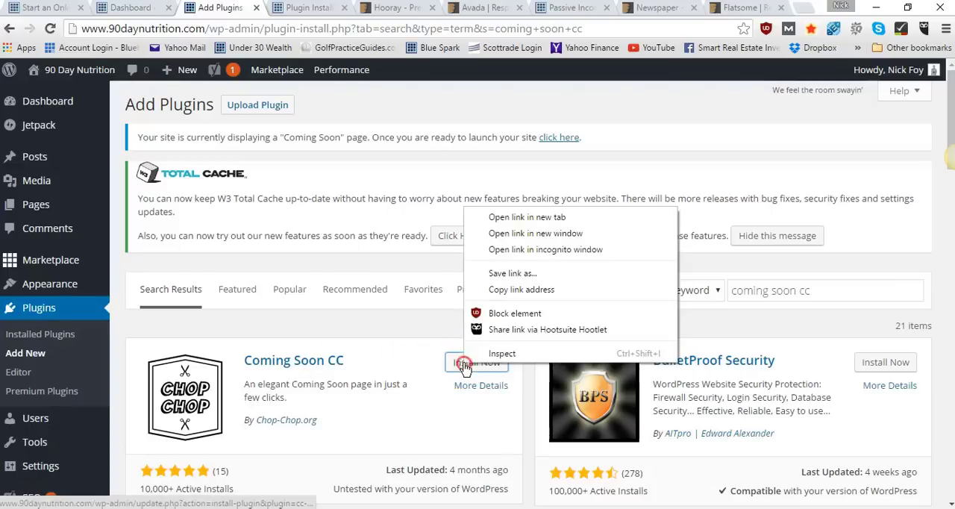
click(507, 217)
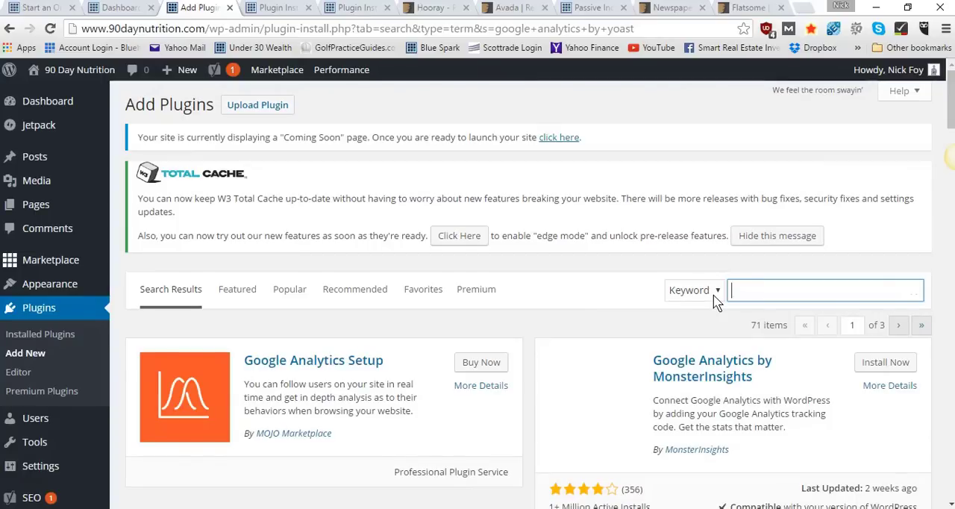
Search the plugin directory for "broken link checker" and install the Broken Link Checker plugin in a new browser tab
text(broken link checker)
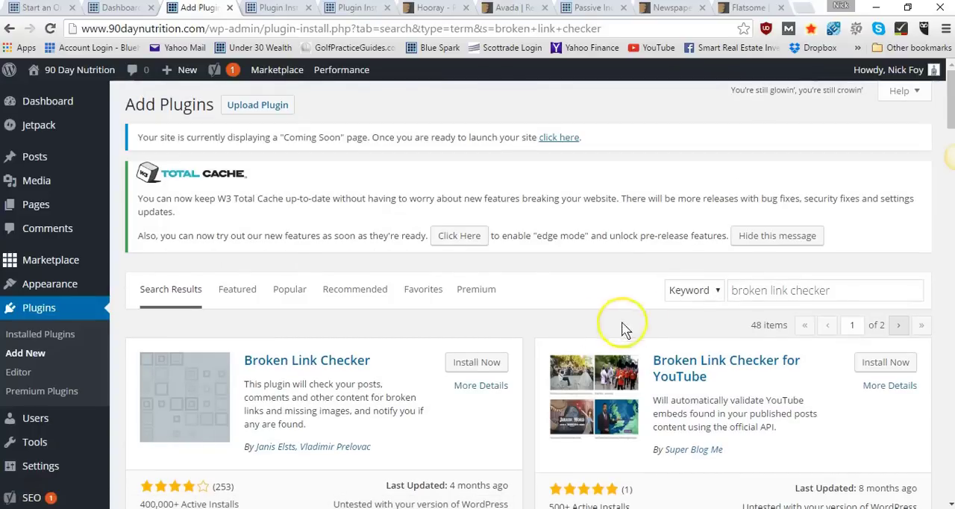
right_click(480, 362)
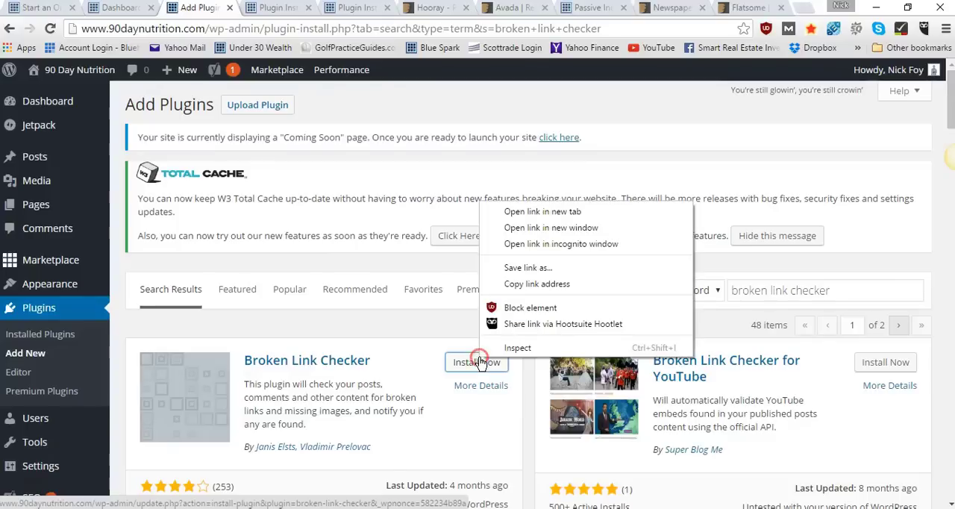
click(507, 215)
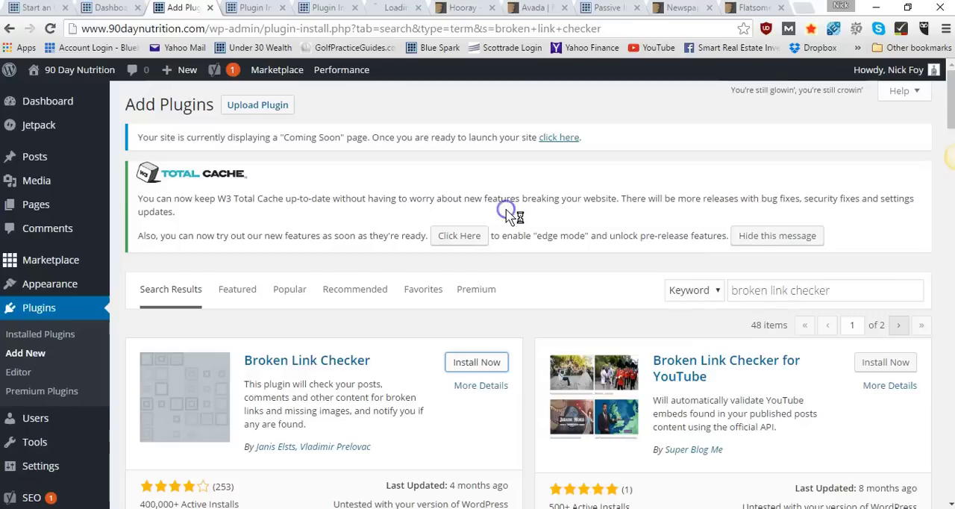
Search the plugin directory for "pretty link lite" and install the Pretty Link Lite plugin in a new browser tab
drag(854, 290, 726, 300)
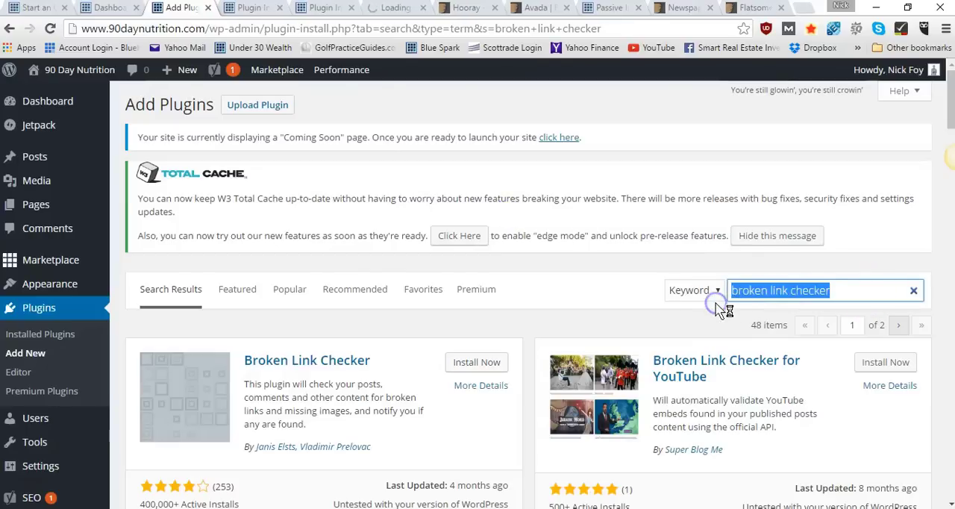
key(BackSpace)
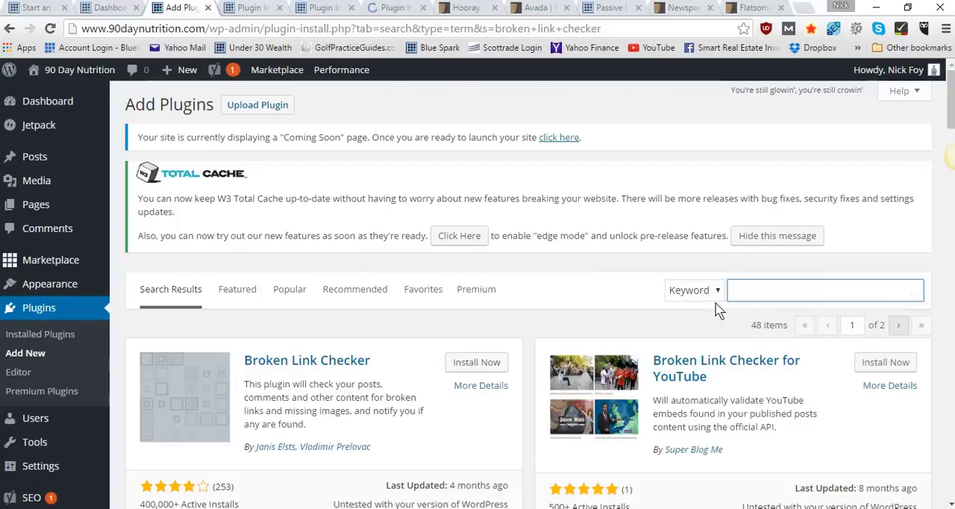
text(pretty link lite)
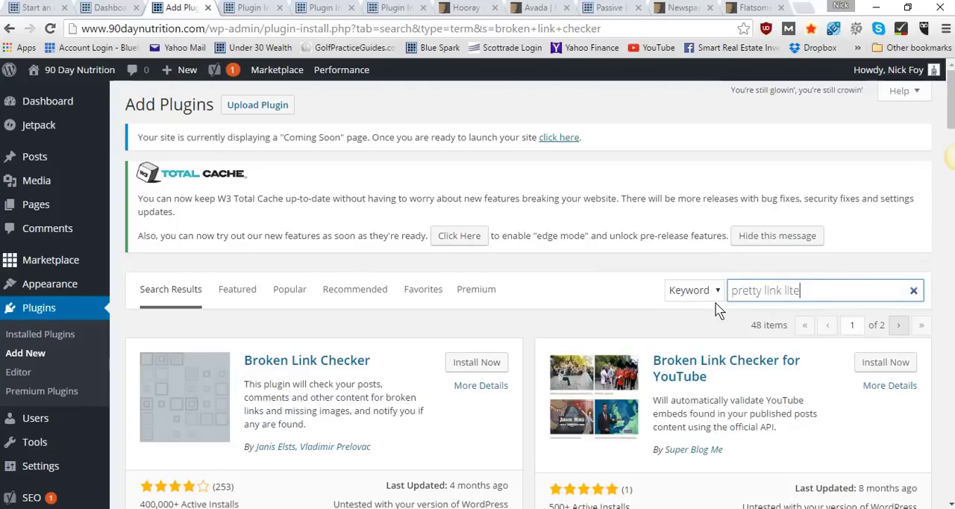
key(Return)
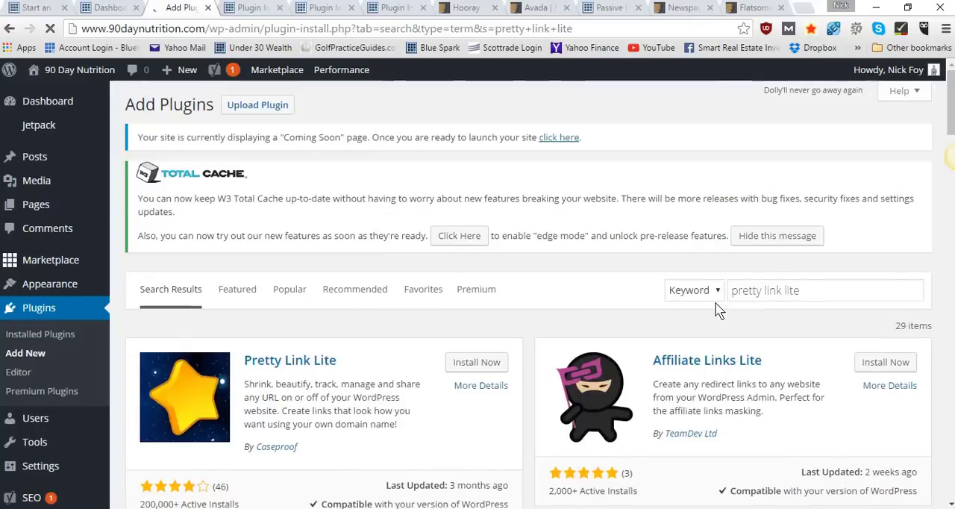
right_click(488, 357)
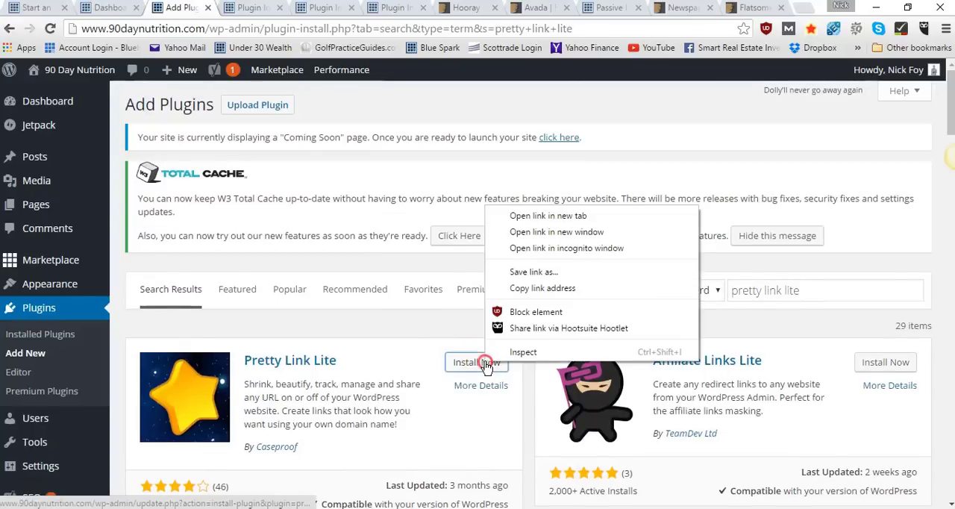
click(520, 217)
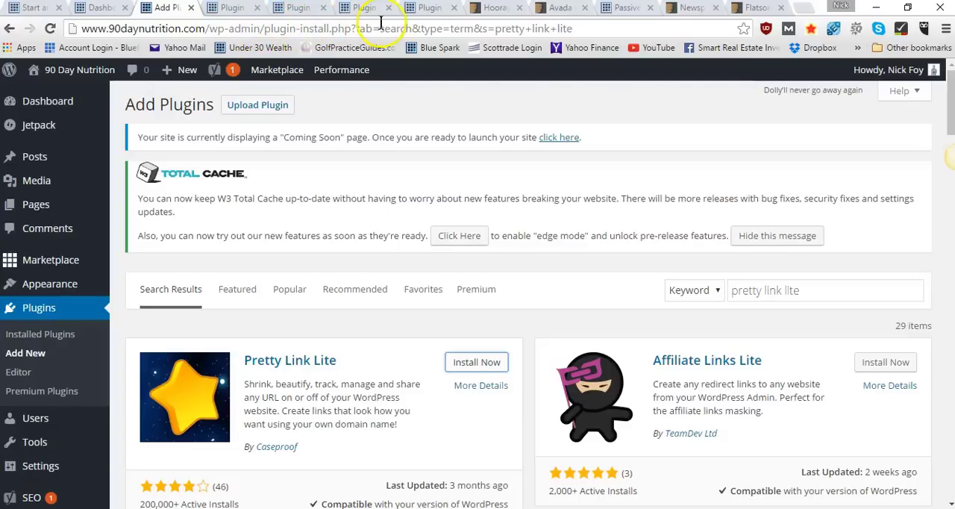
drag(572, 29, 214, 38)
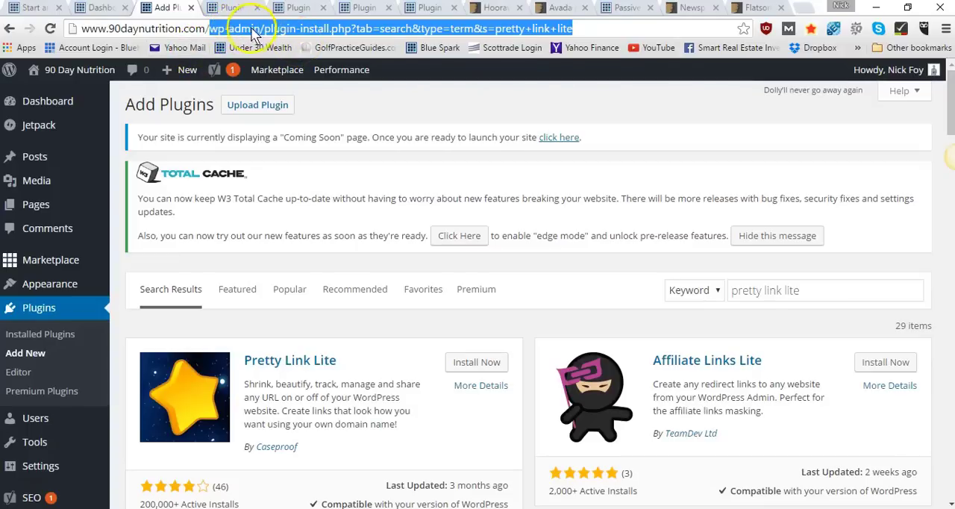
click(225, 28)
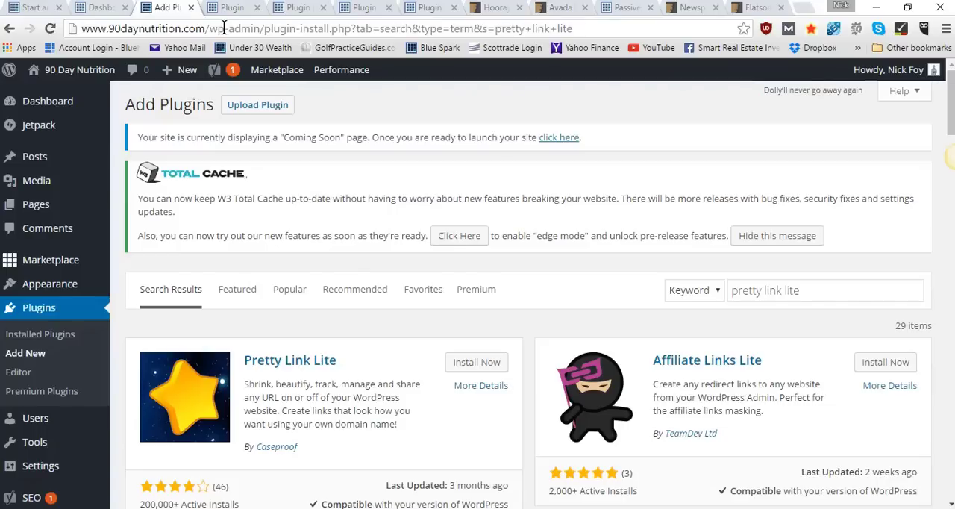
Search the plugin directory for "velvet blues update" and install the Velvet Blues Update URLs plugin in a new browser tab
double_click(810, 296)
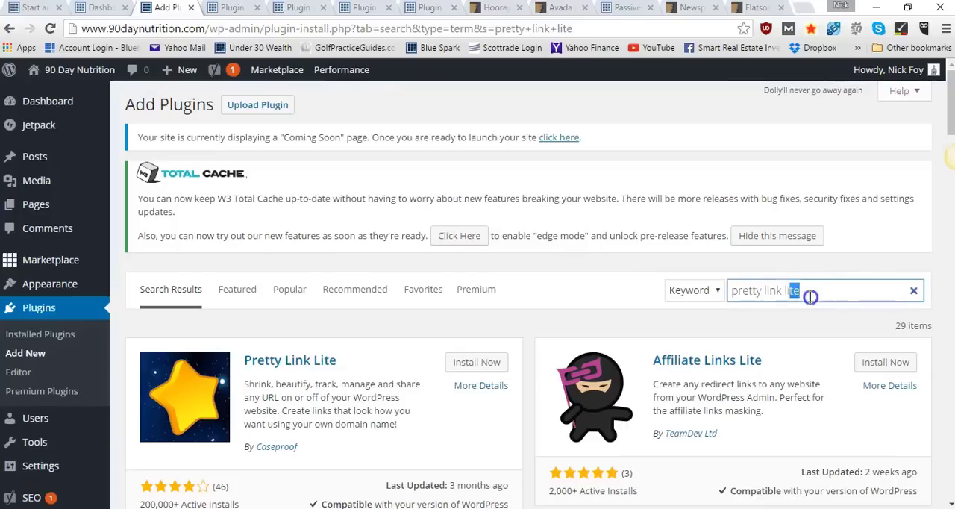
drag(810, 296, 685, 291)
key(BackSpace)
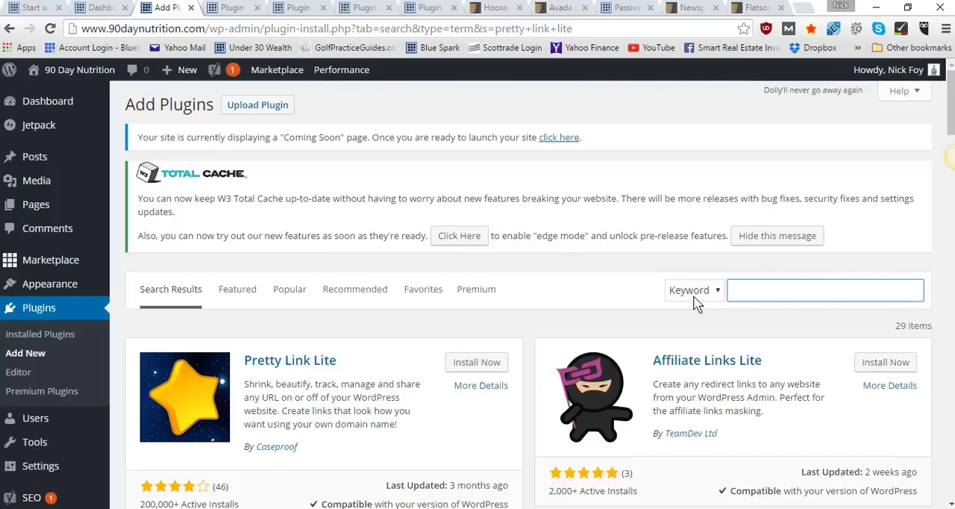
text(velvet blues update)
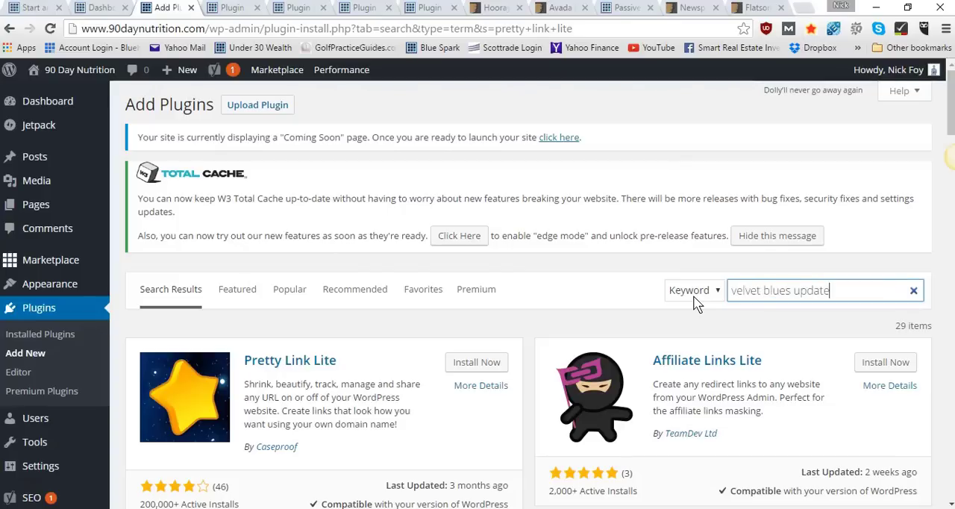
key(Return)
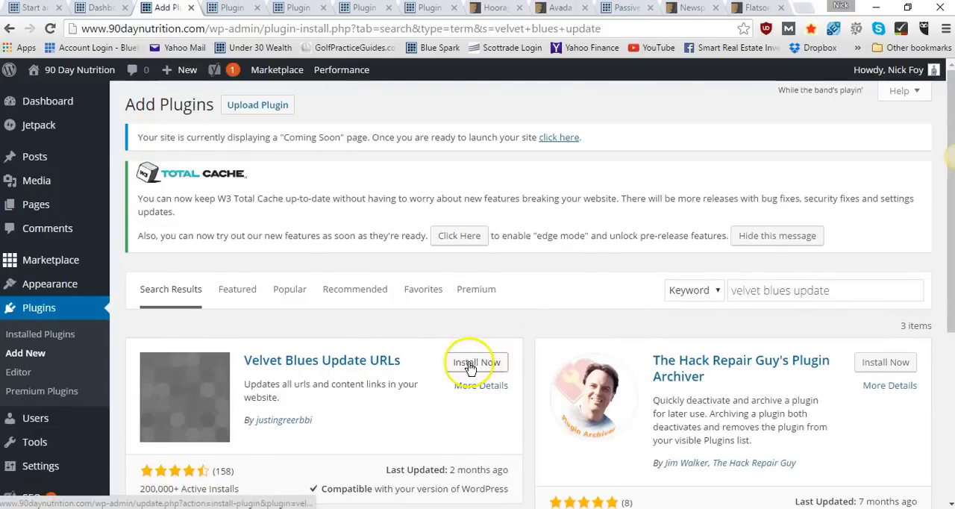
right_click(470, 365)
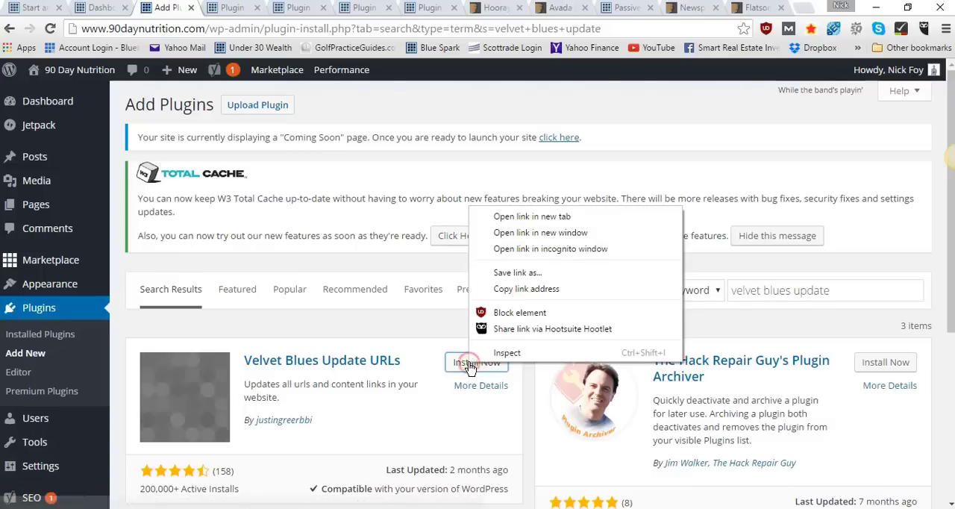
click(522, 217)
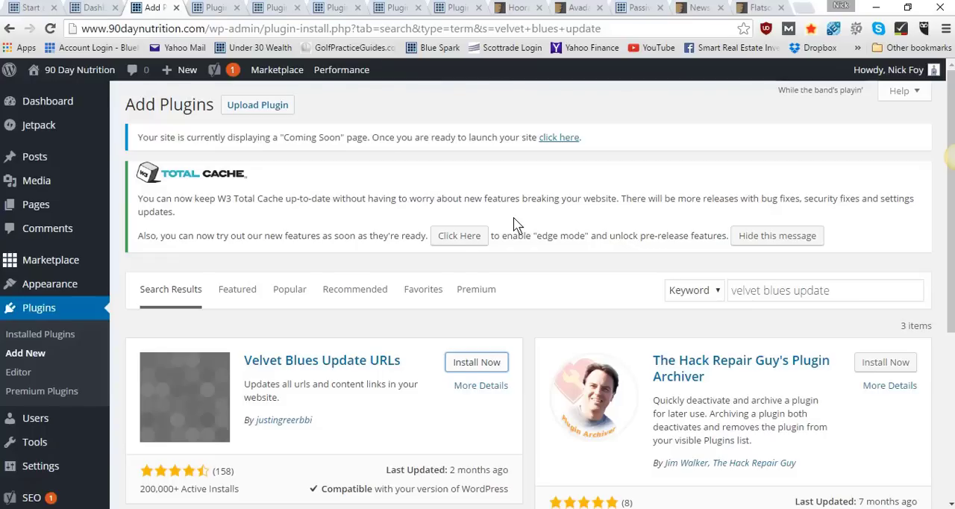
Search the plugin directory for "next scripts social autopost" and install the NextScripts: Social Networks Auto-Poster plugin in a new browser tab
click(837, 291)
drag(838, 291, 733, 291)
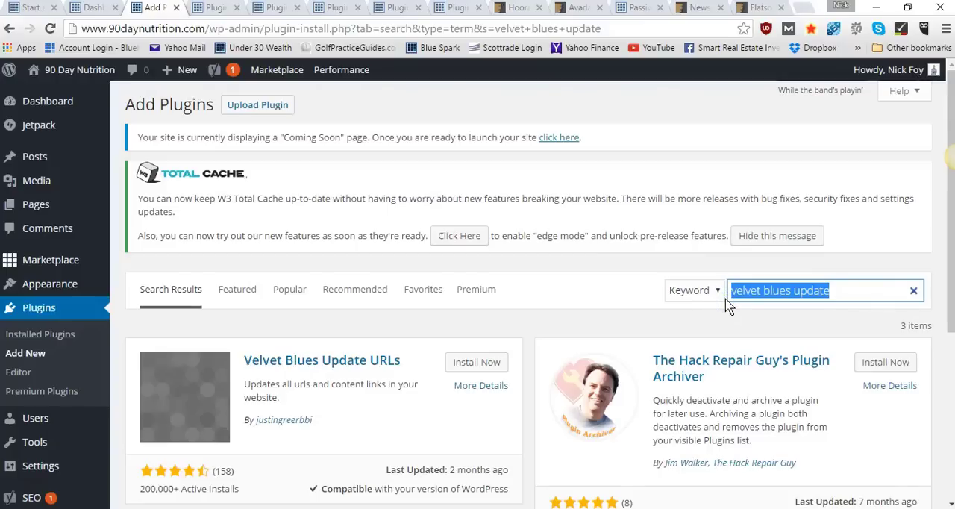
text(next s)
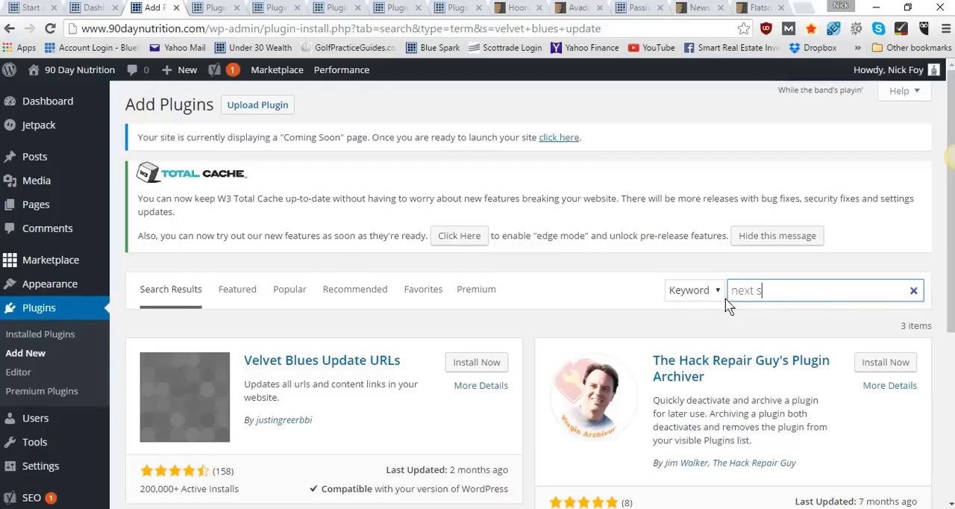
text(cripts auto)
key(BackSpace)
key(BackSpace)
key(BackSpace)
key(BackSpace)
text(scripts social autopst)
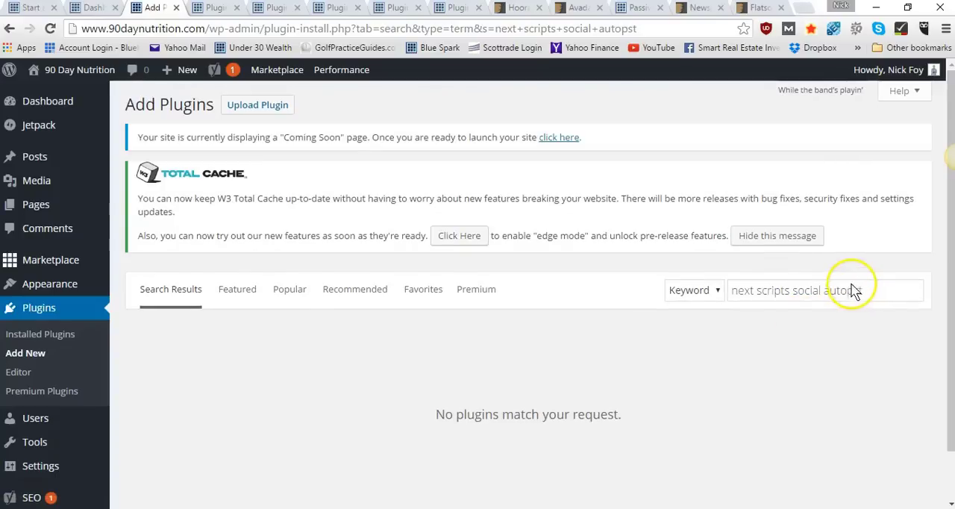
click(852, 290)
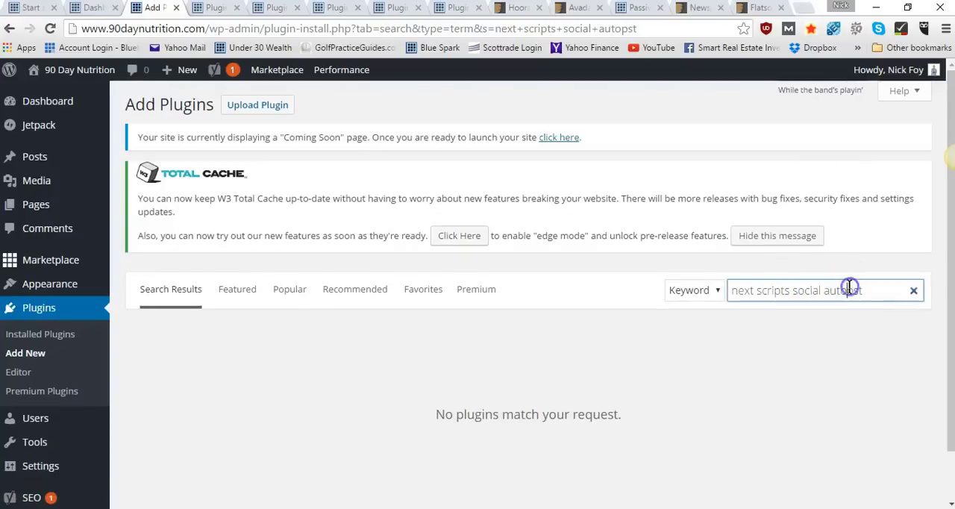
text(o)
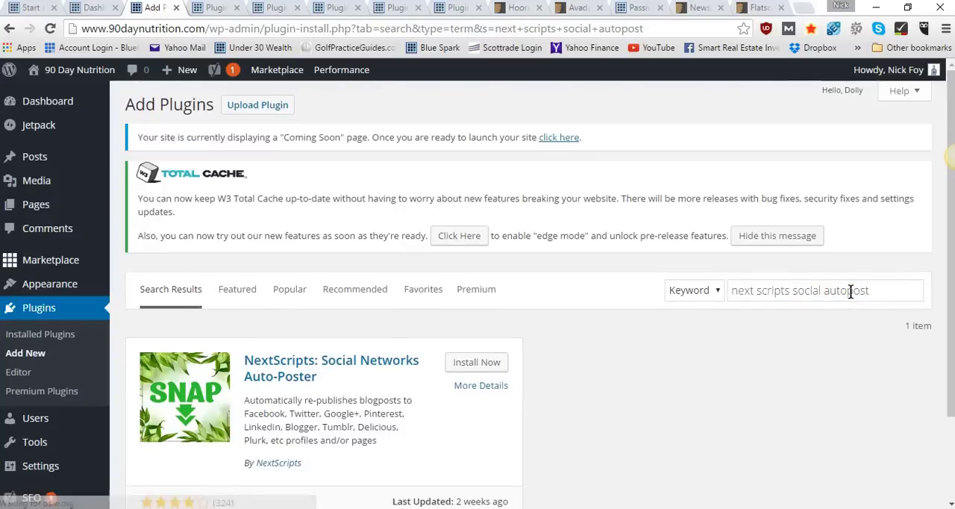
right_click(468, 356)
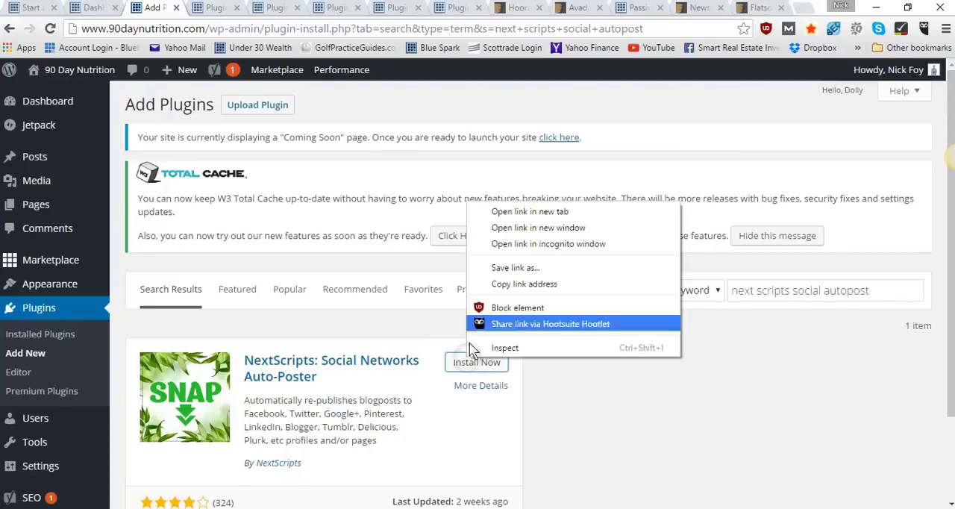
click(481, 211)
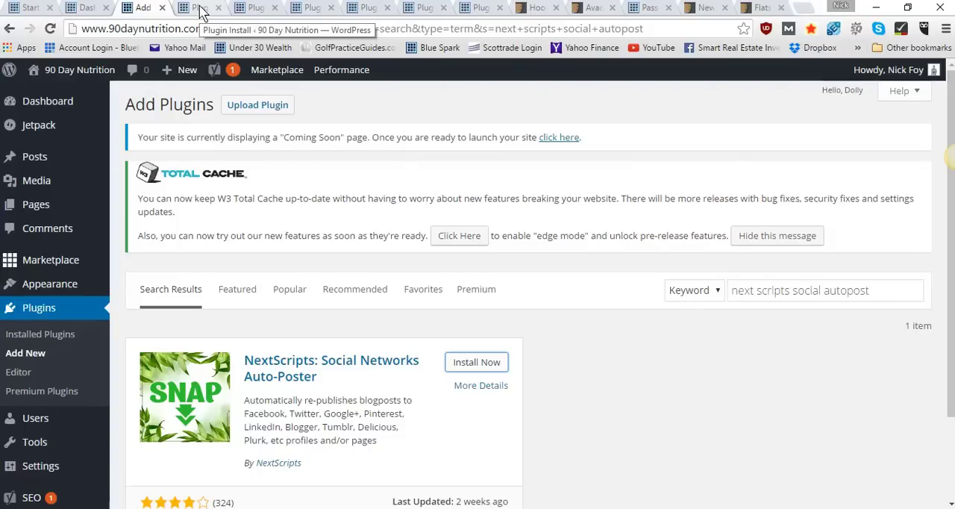
Search the plugin directory for "mashshare buttons" and install the Social Media Share Buttons | MashShare plugin in a new browser tab
drag(890, 289, 714, 288)
text(mash)
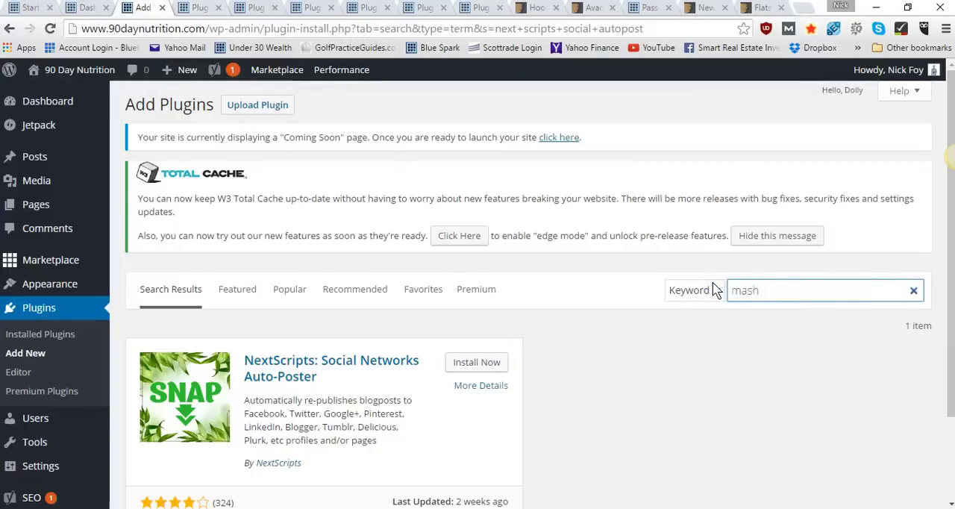
text(share buttons)
key(Return)
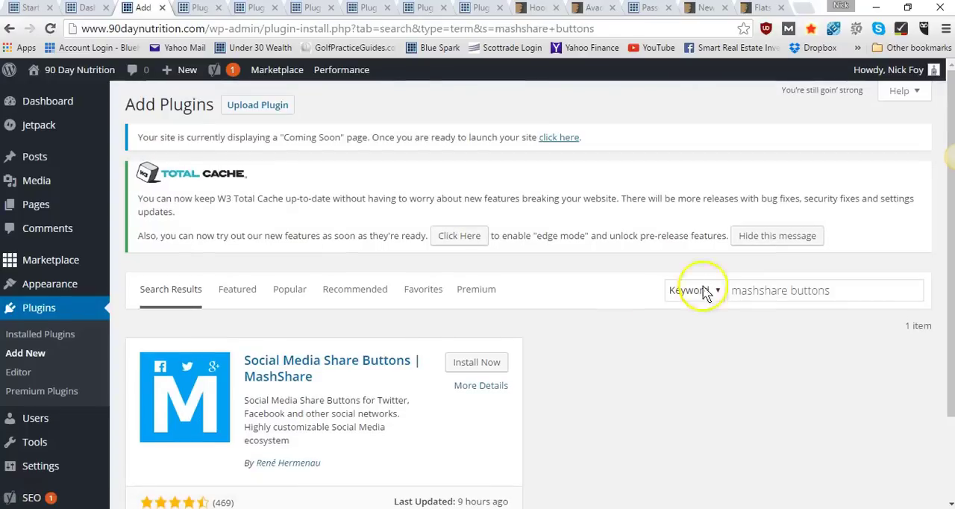
right_click(470, 371)
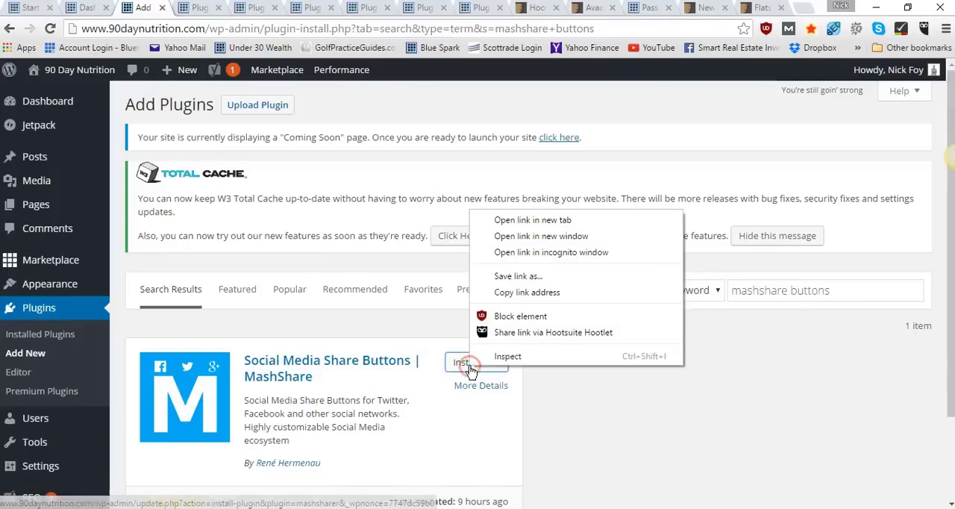
click(501, 221)
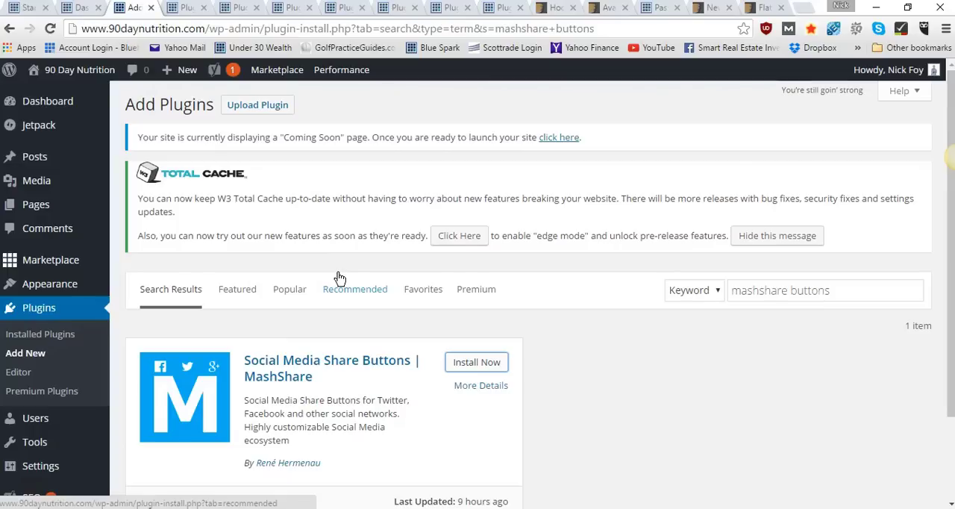
Search the plugin directory for "hello bar" and install the Hello Bar plugin by hellobar in a new browser tab
drag(841, 291, 680, 313)
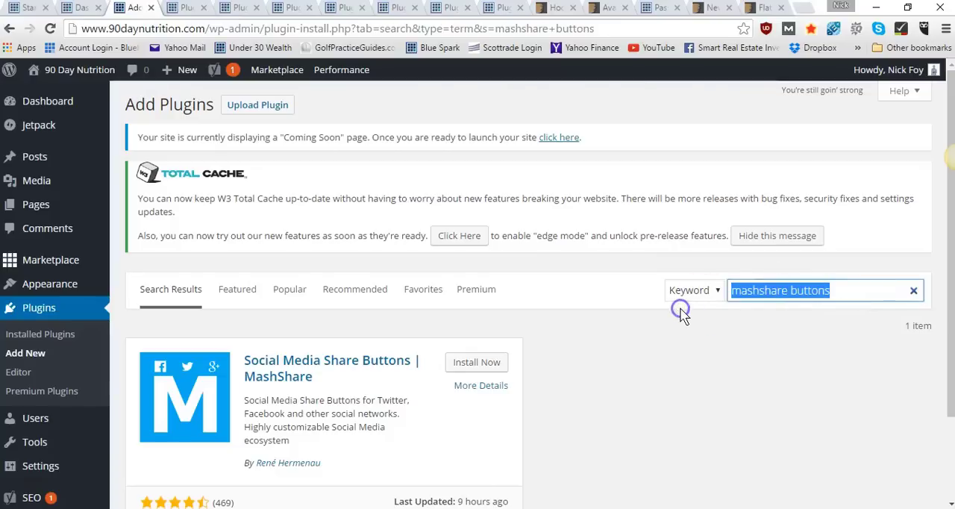
text(hello)
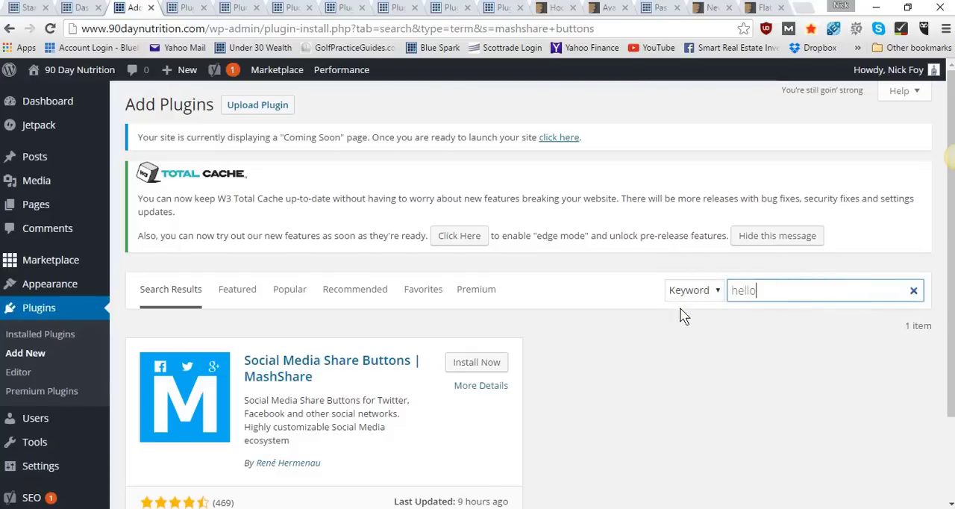
text( bar)
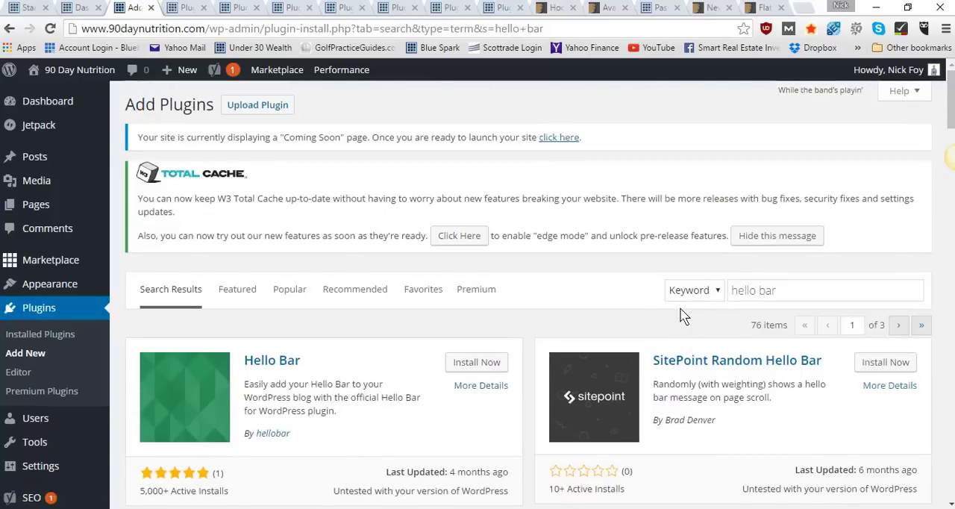
right_click(470, 363)
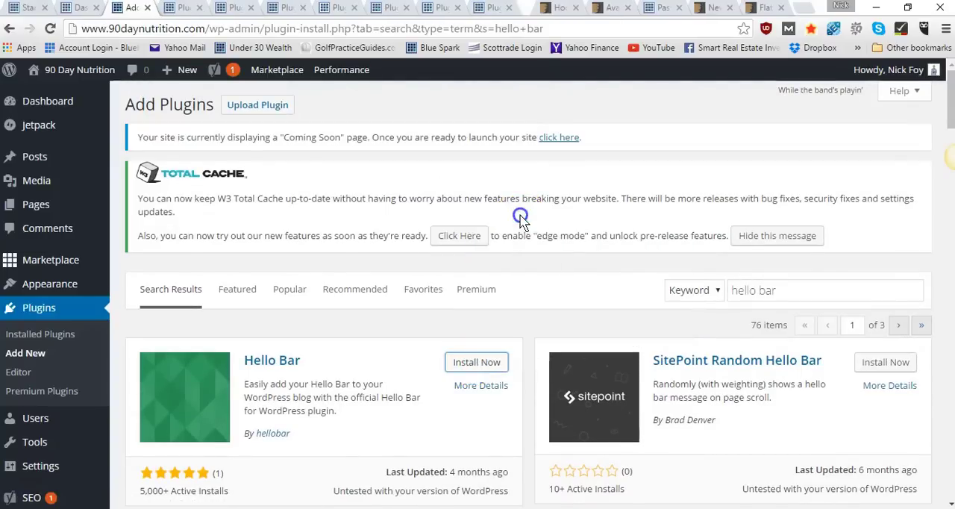
click(521, 215)
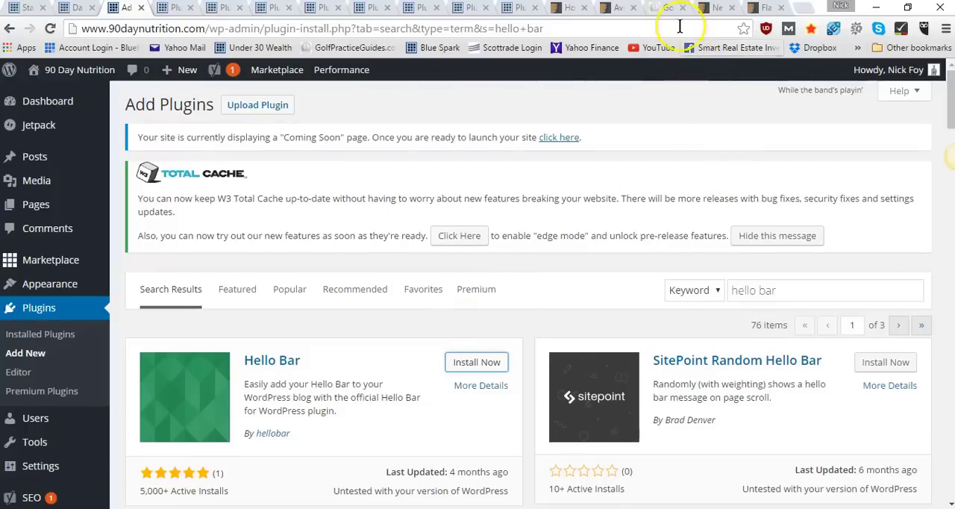
Look at the Hello Bar banner on the golfpracticeguides.com homepage and return to the Add Plugins page
click(664, 12)
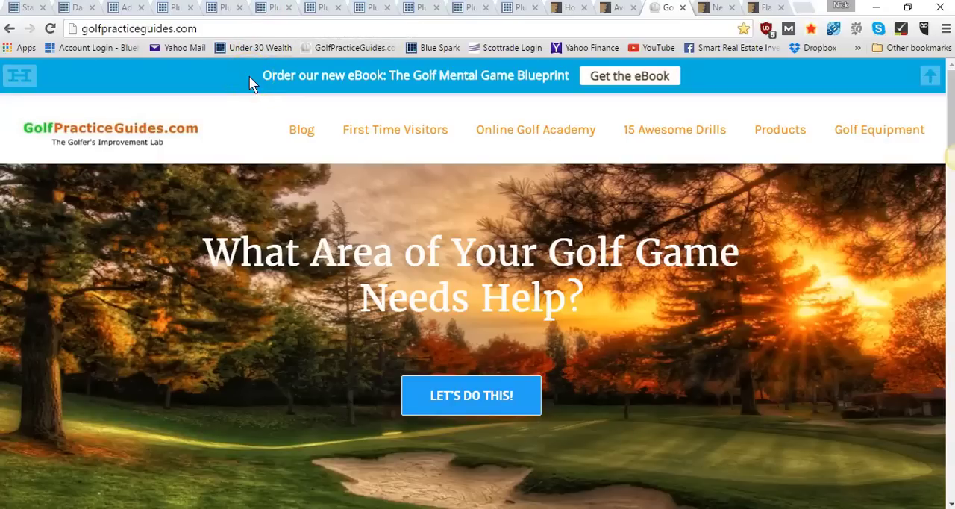
click(128, 10)
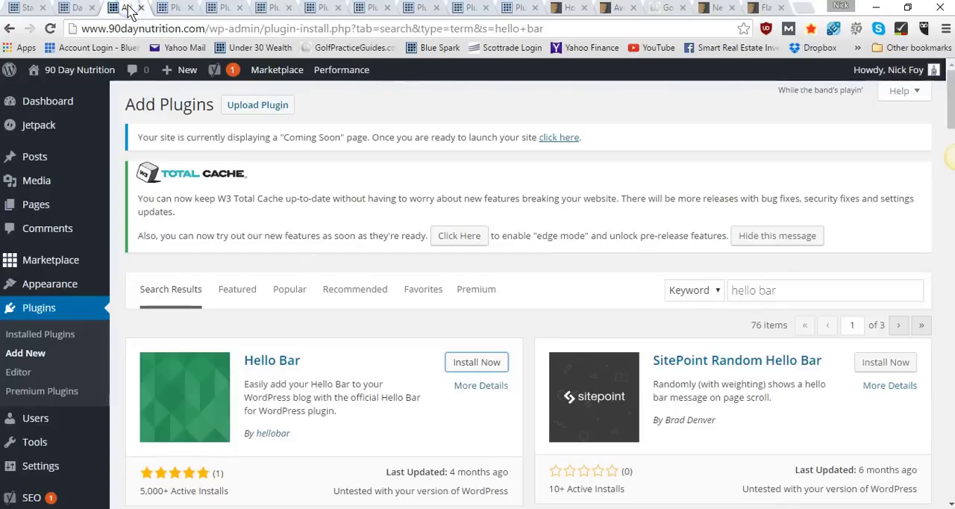
Open the ConvertKit homepage in a new browser tab through the blog's /convertkit link and look over the page
scroll(514, 235, down, 2)
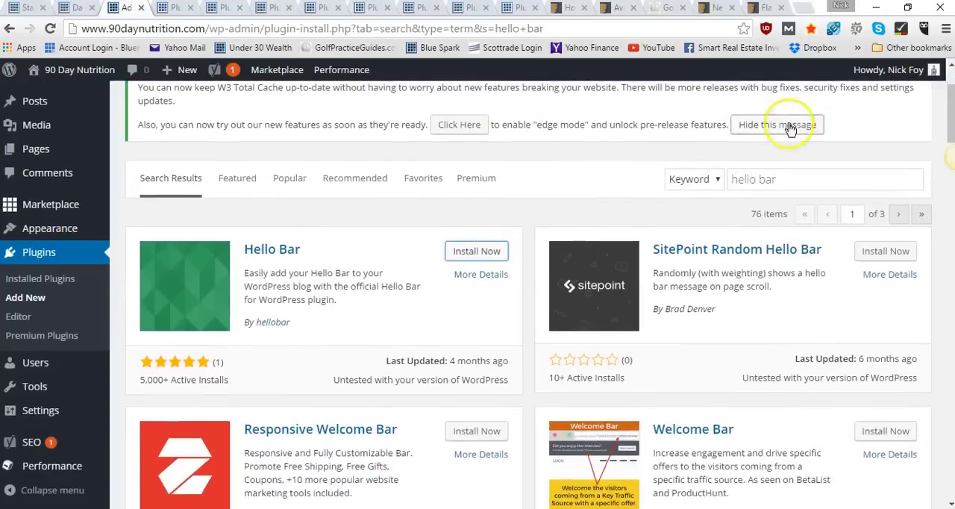
click(781, 181)
drag(781, 180, 713, 187)
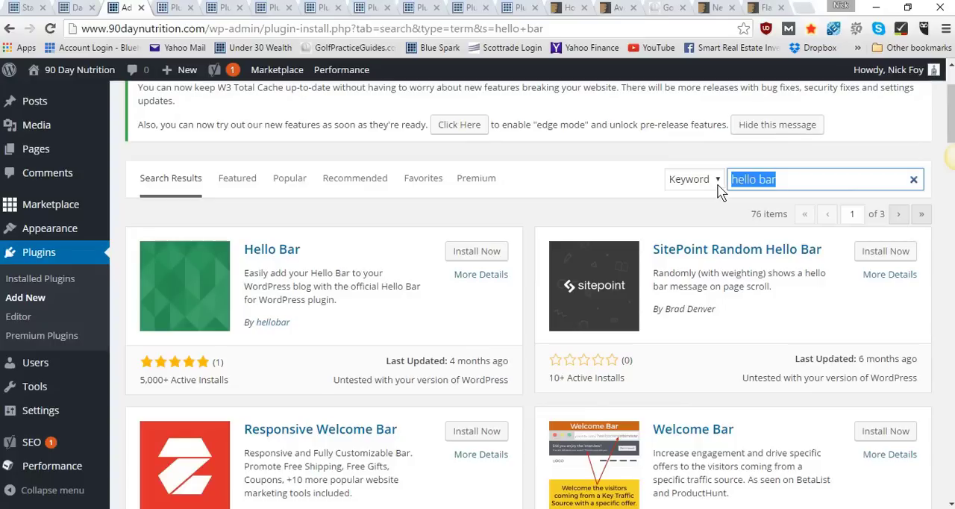
click(807, 15)
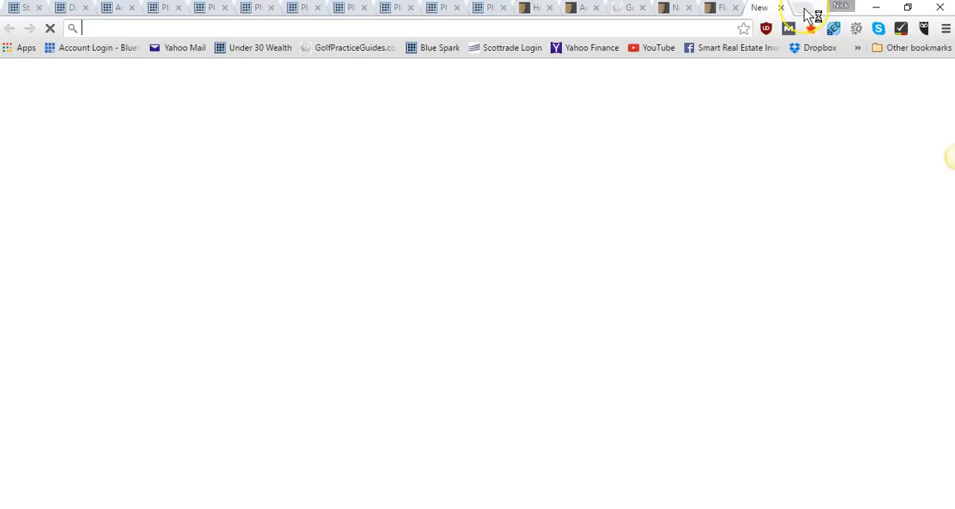
text(asknickf)
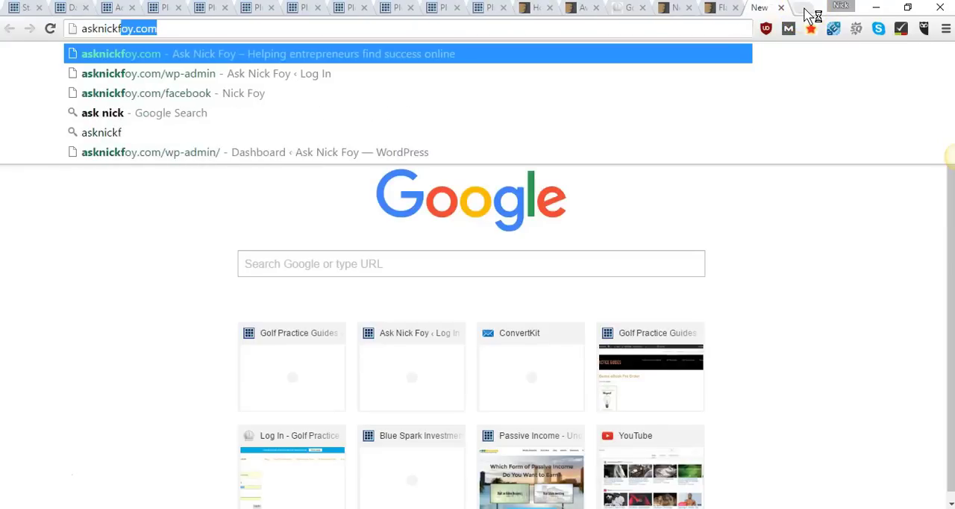
text(oy.com/convertkit)
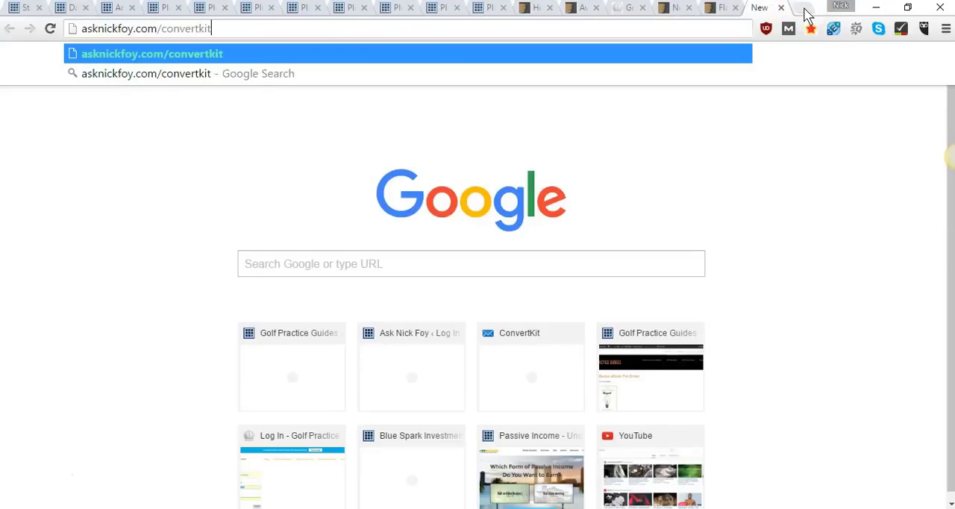
key(Return)
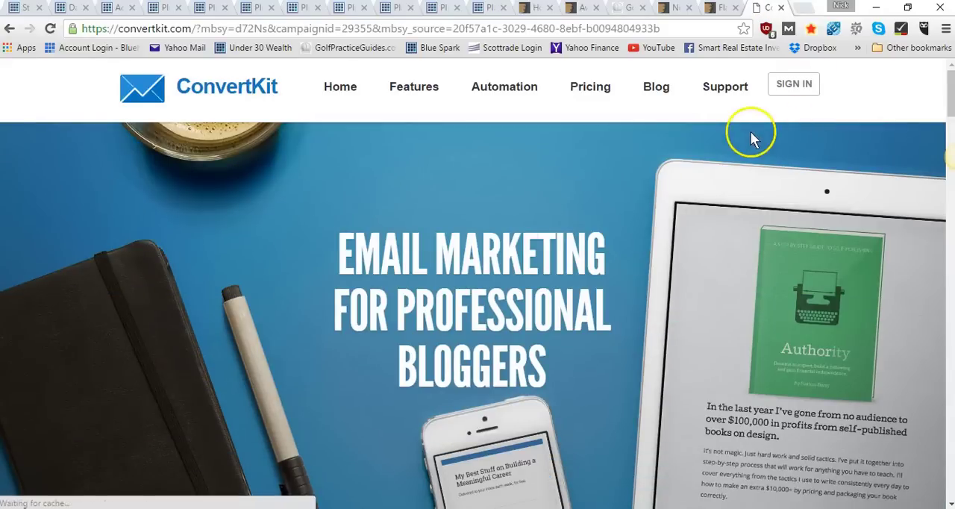
scroll(750, 139, down, 2)
scroll(749, 133, up, 2)
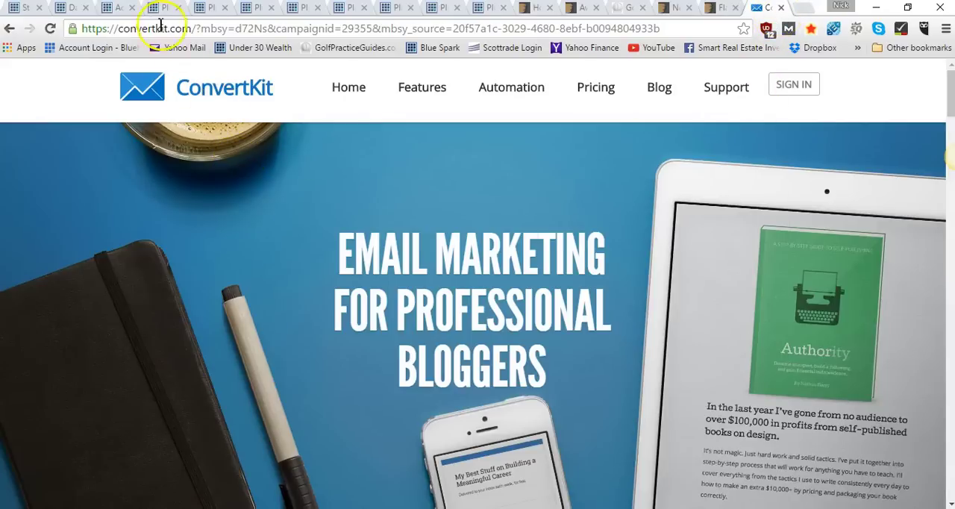
Search the plugin directory for "convertkit" and install the ConvertKit plugin by ConvertKit in a new browser tab
click(117, 7)
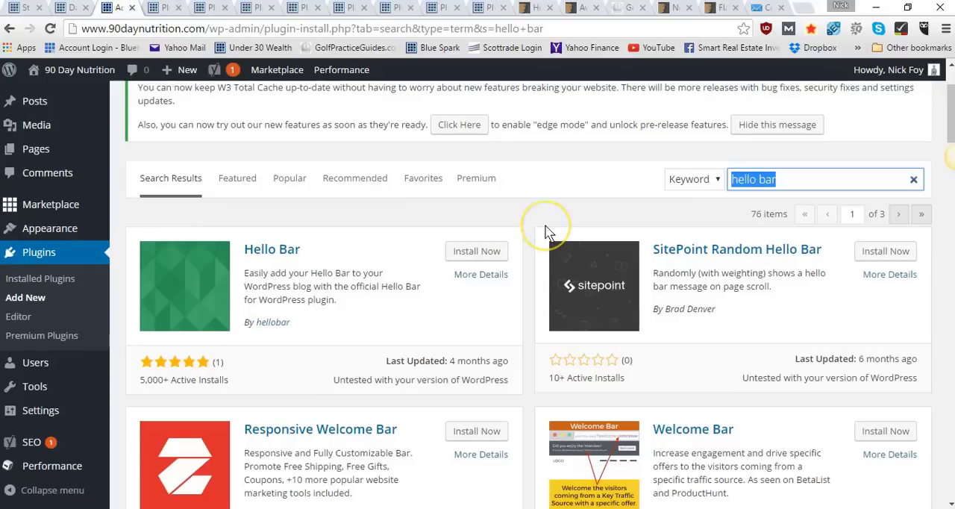
text(convertk)
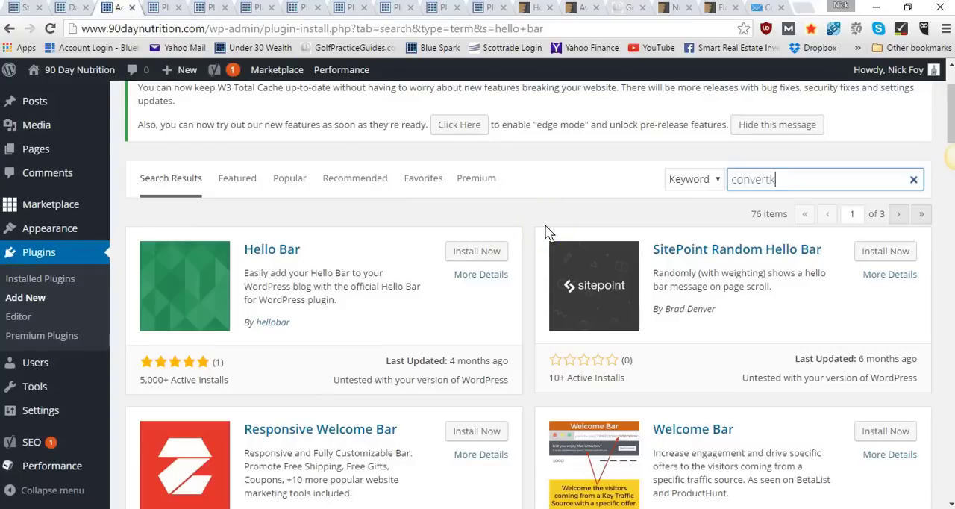
text(it)
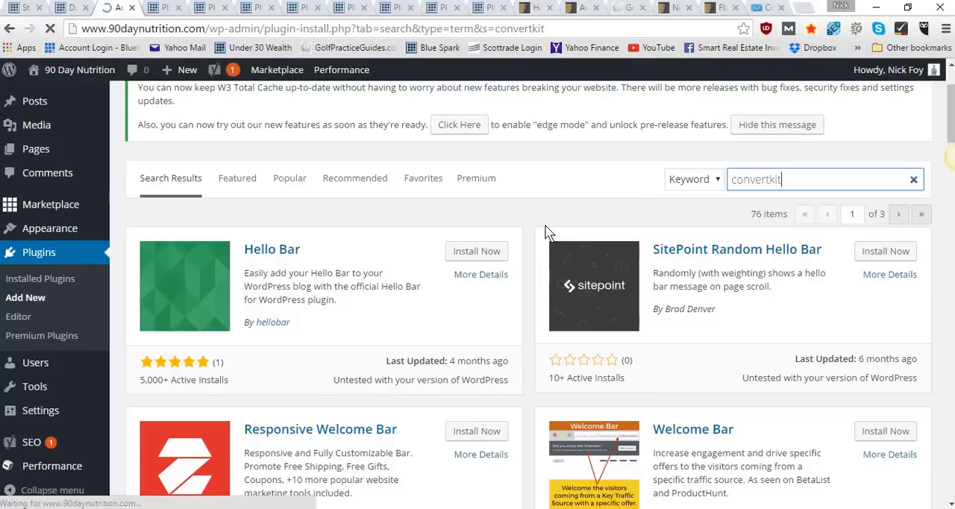
scroll(547, 234, down, 2)
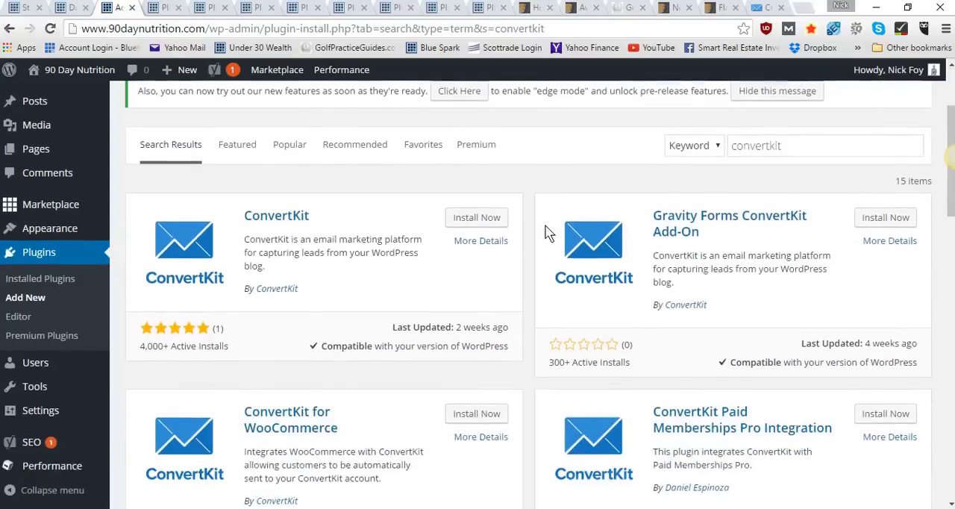
click(470, 216)
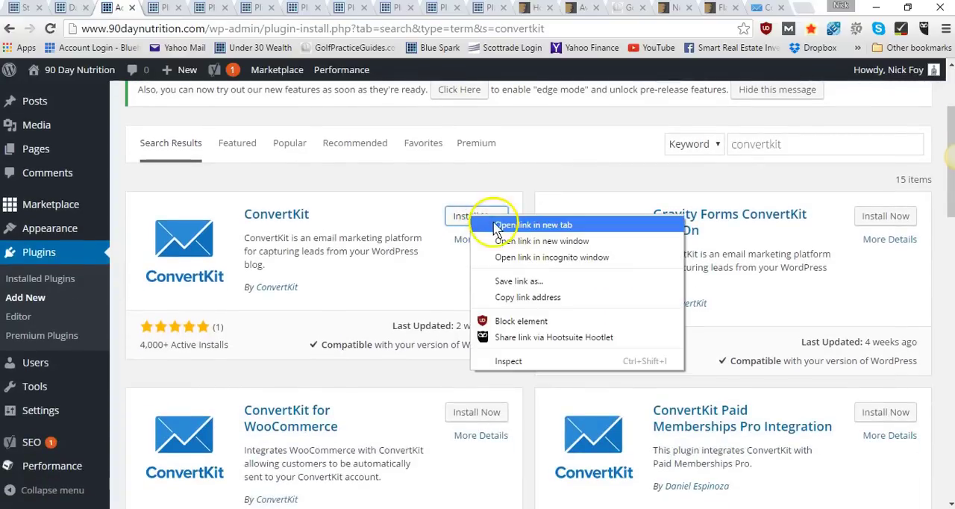
click(514, 225)
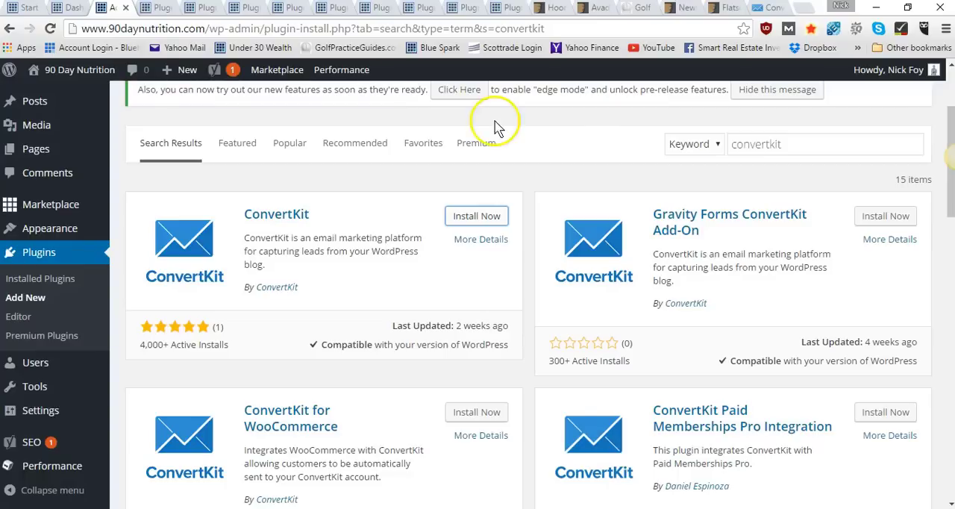
Search the plugin directory for "optinmonster" and install the OptinMonster - Best WordPress Popup and Lead Generation Plugin in a new browser tab
click(766, 8)
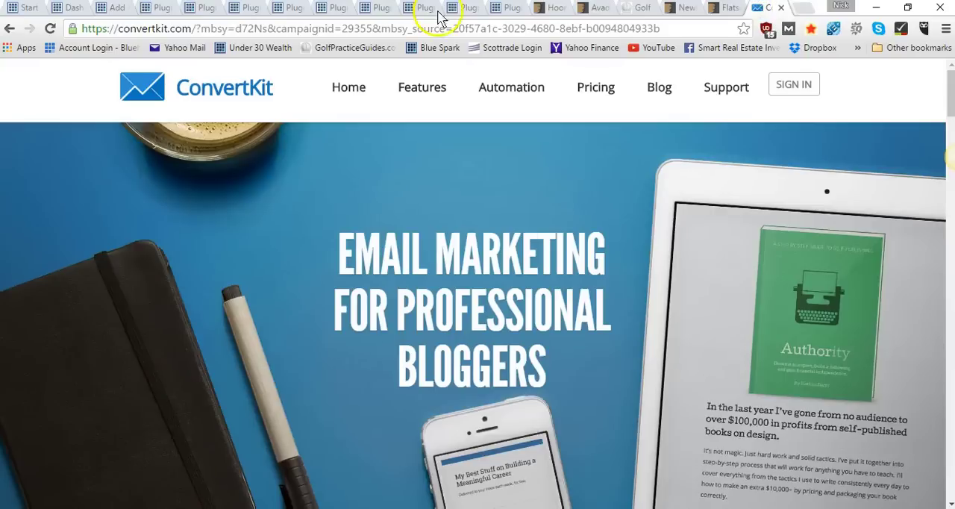
click(108, 9)
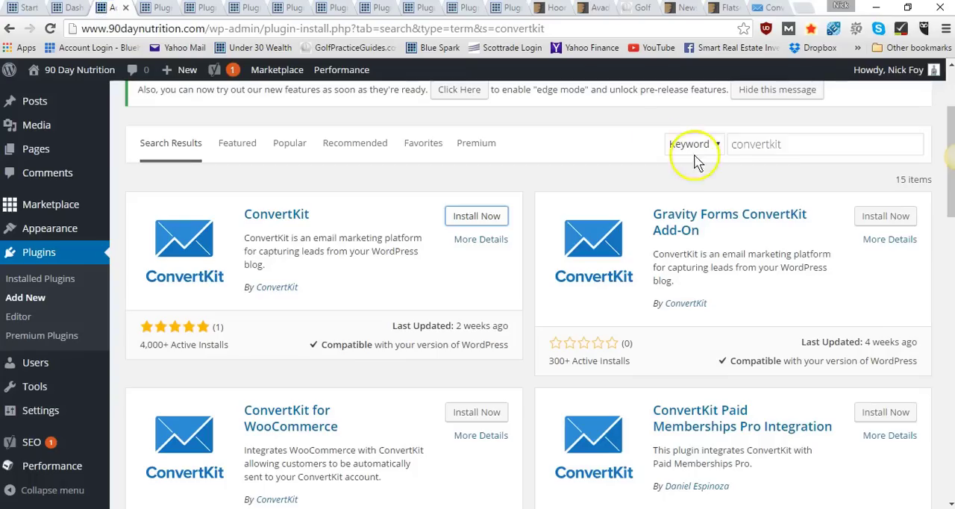
drag(799, 145, 686, 145)
text(optinmonster)
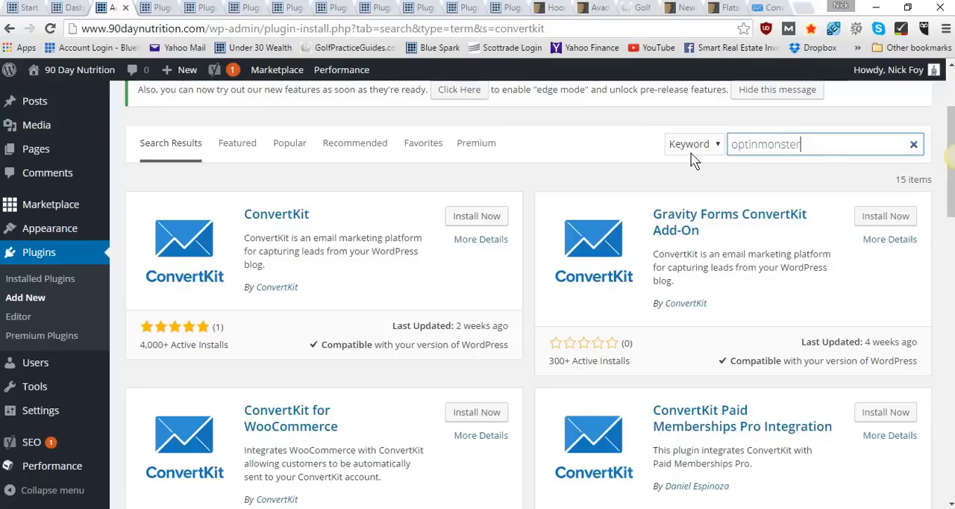
key(Return)
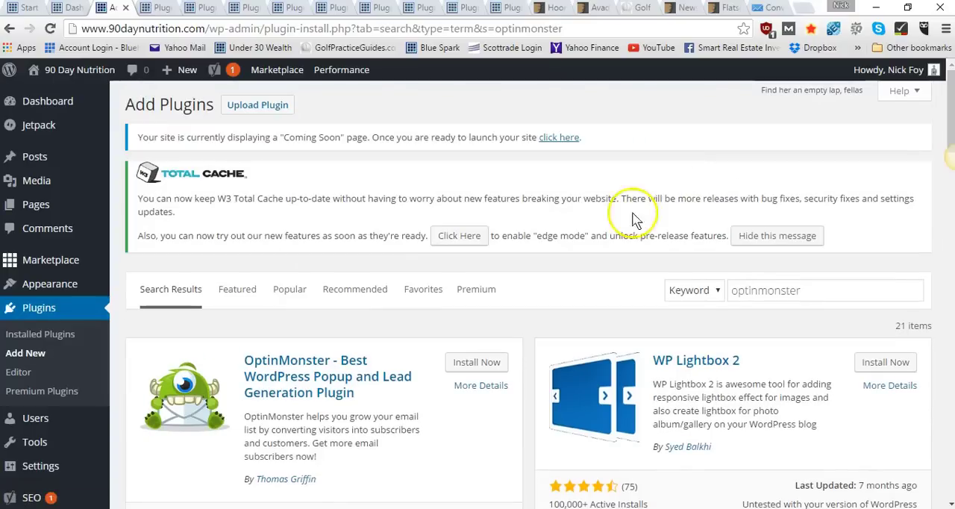
scroll(488, 388, down, 2)
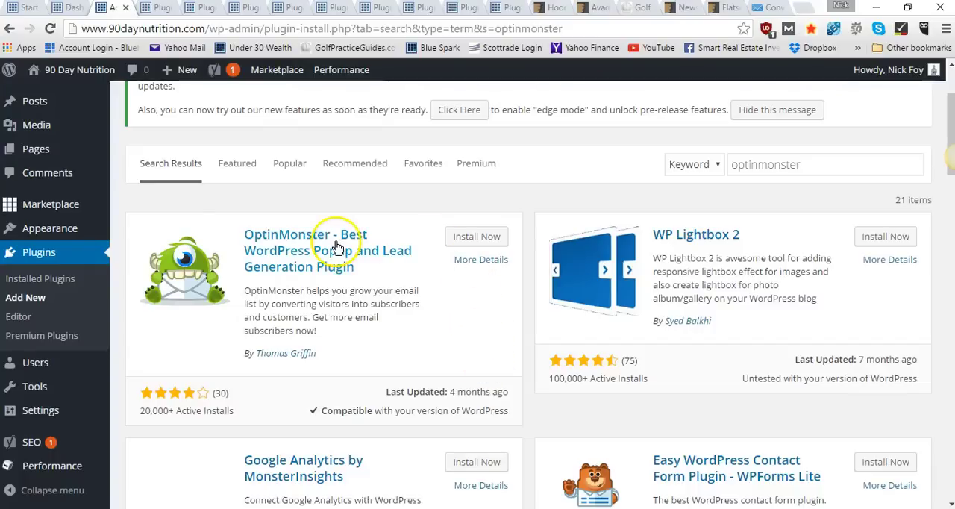
right_click(476, 240)
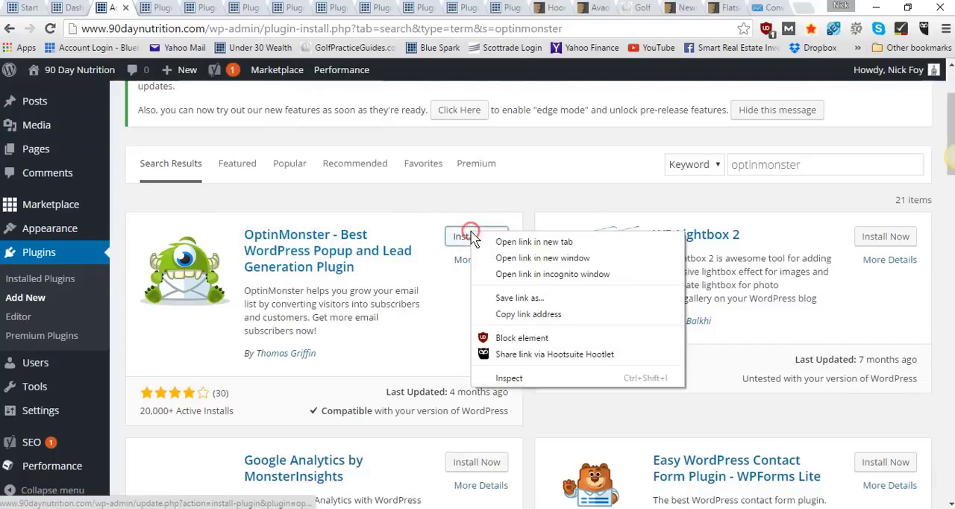
click(522, 246)
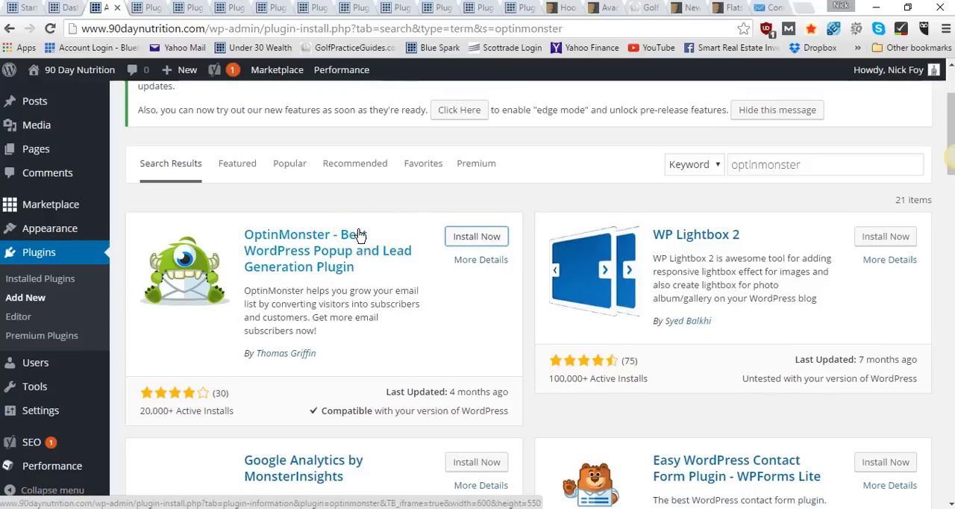
Activate the newly installed ConvertKit and OptinMonster plugins from their installation pages
click(147, 8)
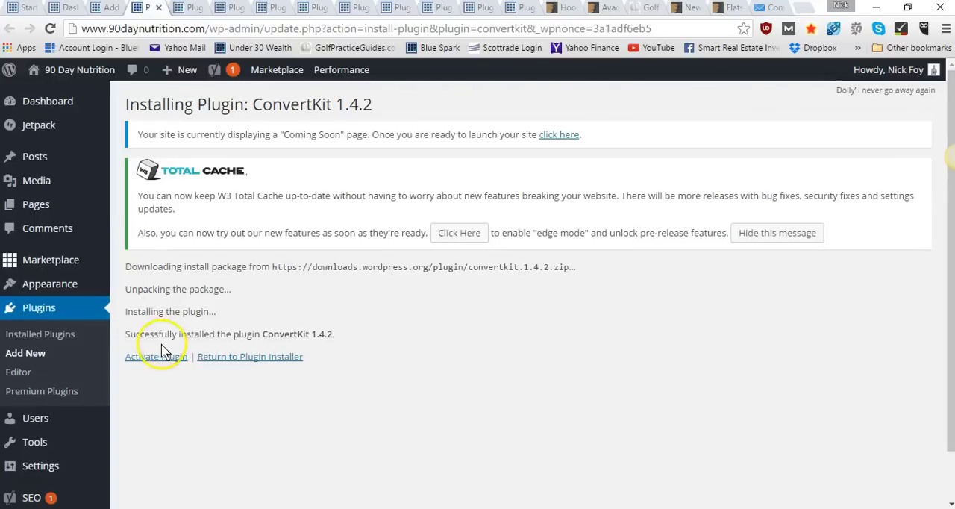
click(157, 357)
click(185, 8)
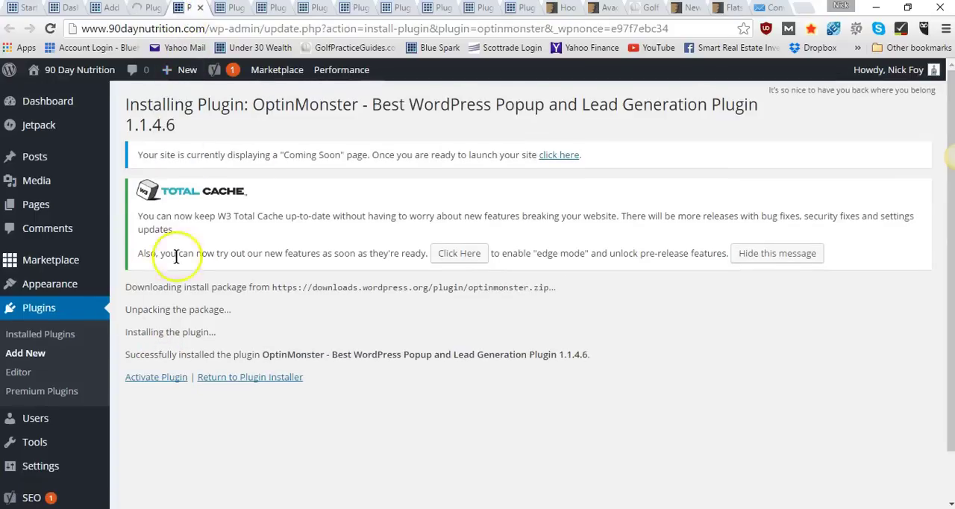
click(162, 378)
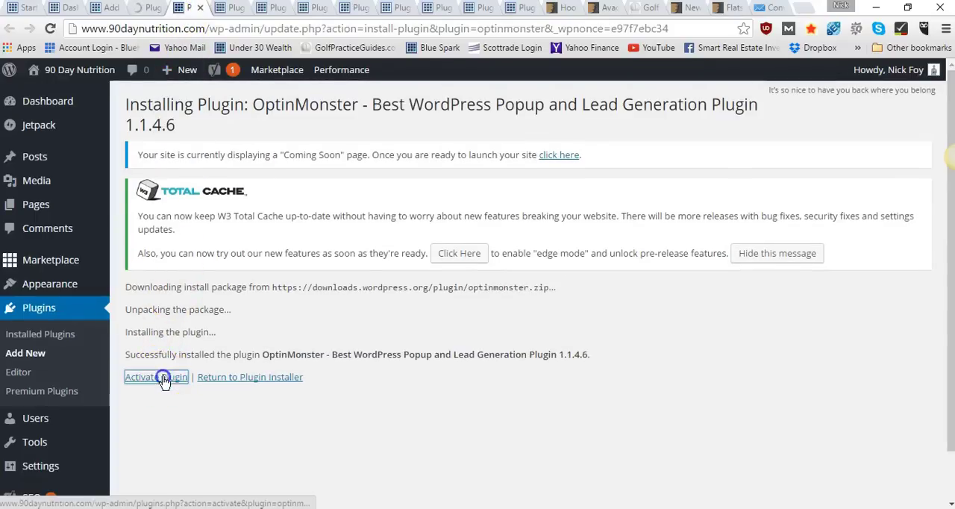
Activate the Wordfence Security and Coming Soon CC plugins from their open installation pages
click(226, 8)
click(155, 357)
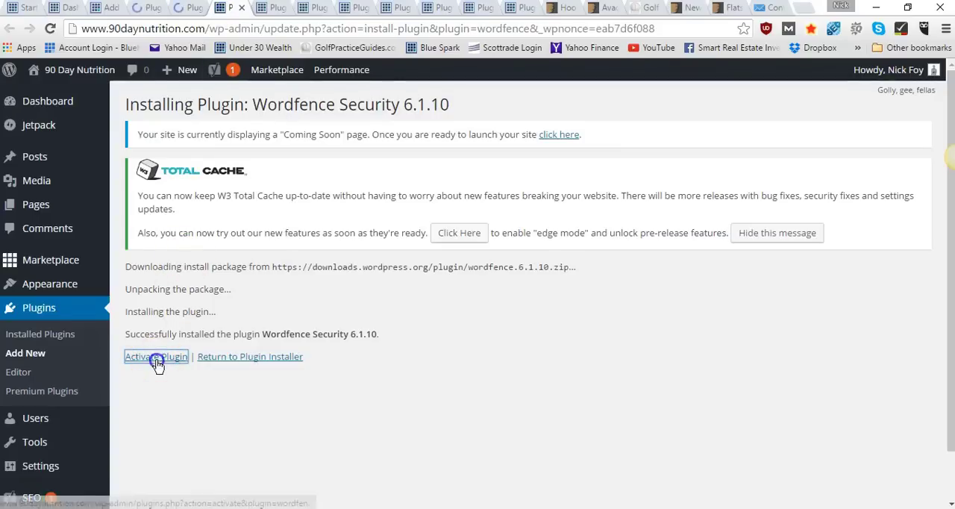
click(266, 9)
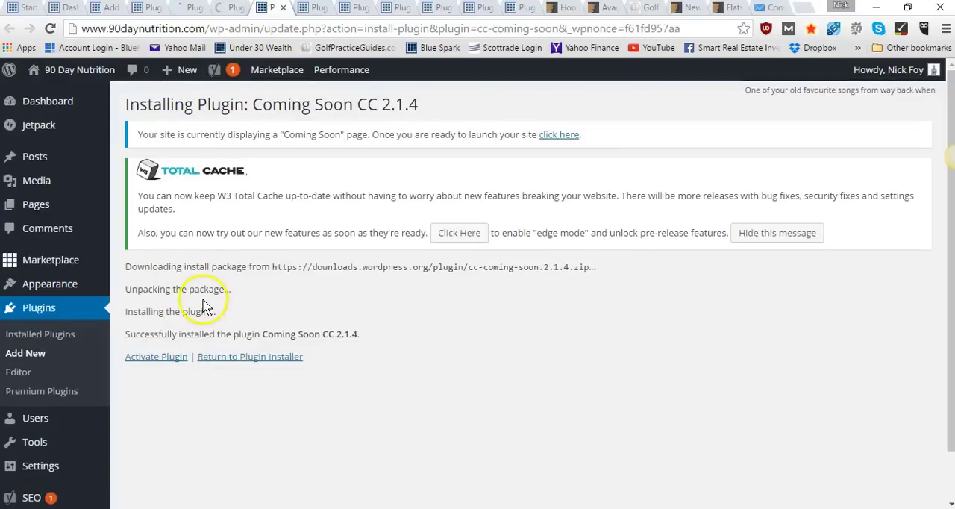
click(168, 358)
Activate the Broken Link Checker and Pretty Link Lite plugins from their open installation pages
click(310, 8)
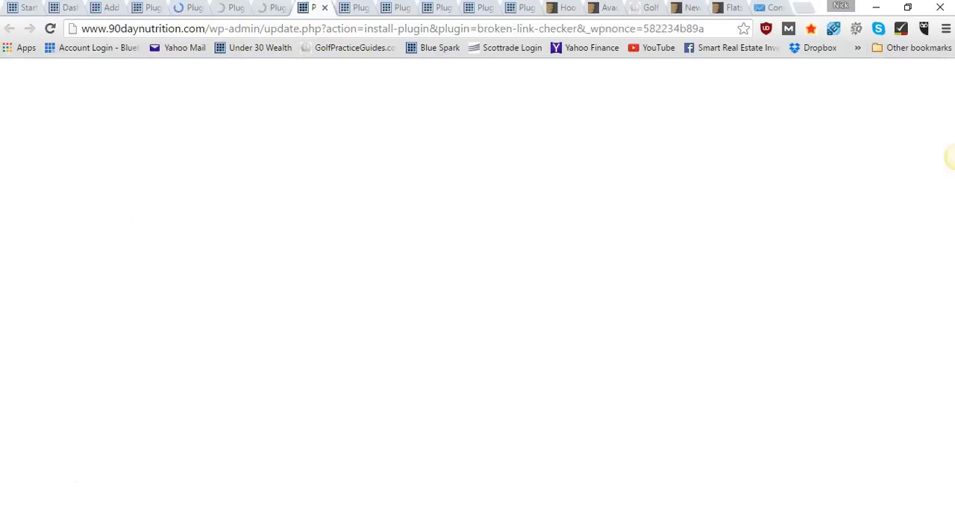
click(179, 359)
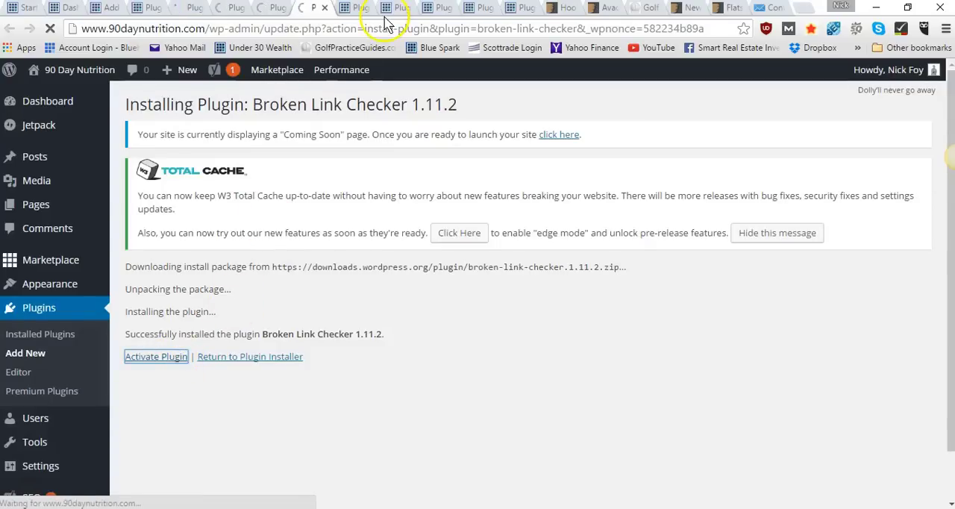
click(357, 11)
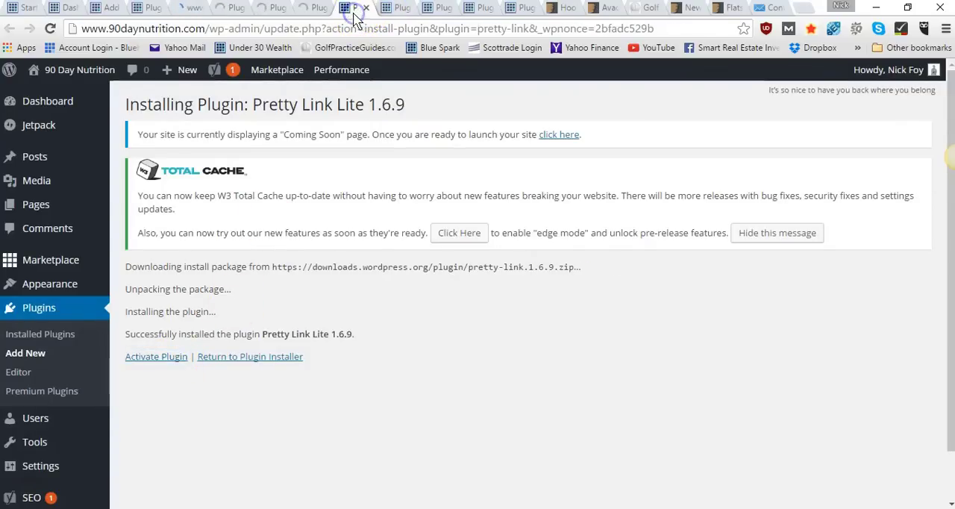
click(171, 358)
Activate the Velvet Blues Update URLs and NextScripts: Social Networks Auto-Poster plugins from their open installation pages
click(401, 10)
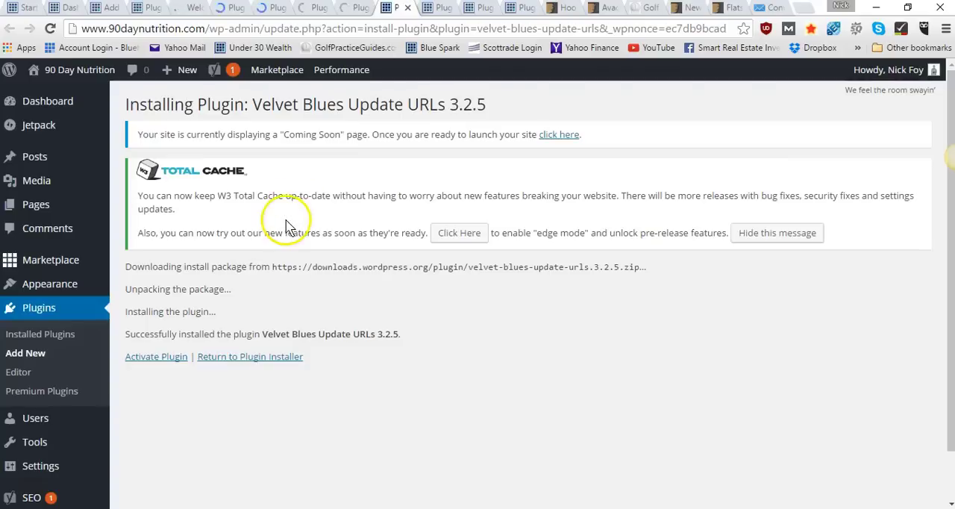
click(167, 364)
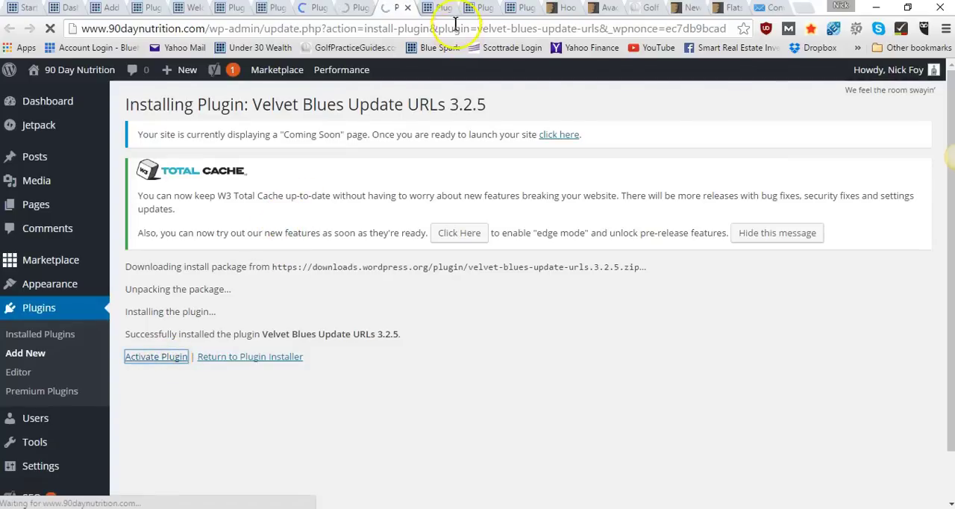
click(431, 10)
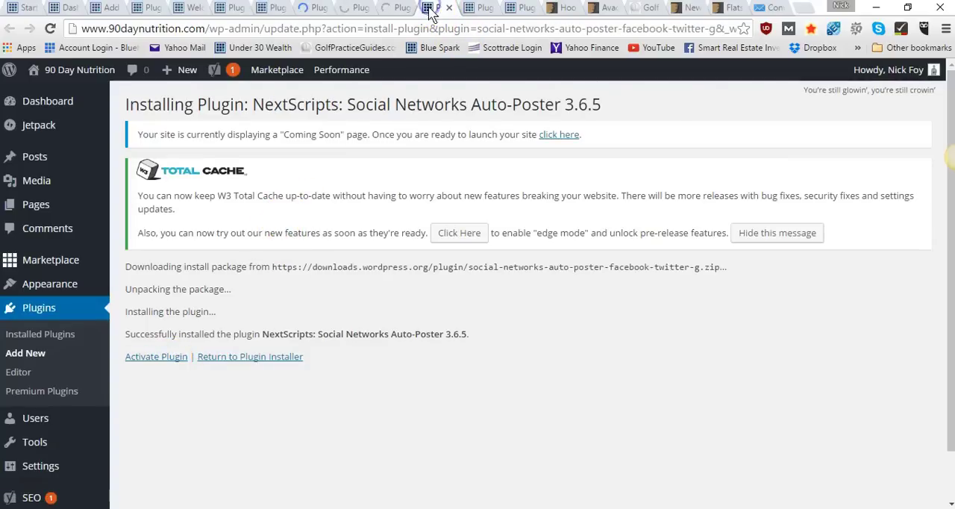
click(149, 359)
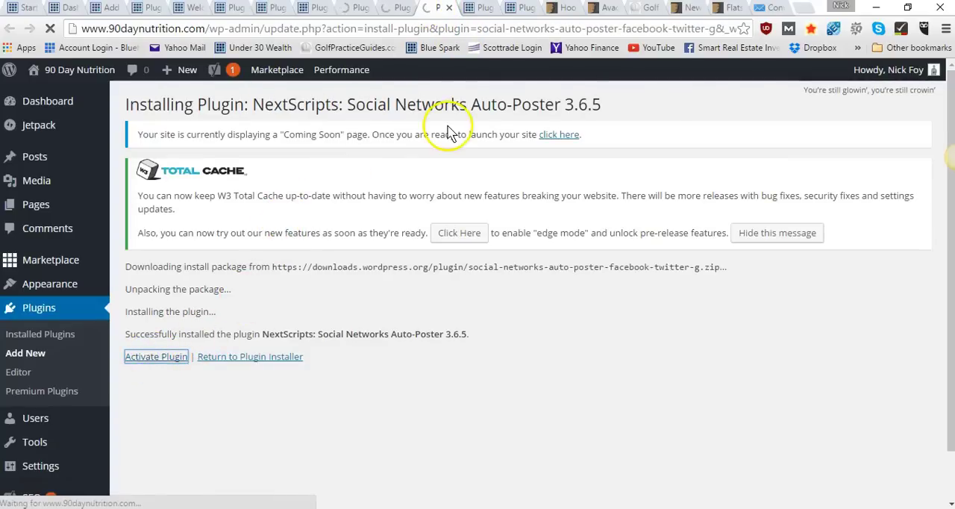
Activate the Social Media Share Buttons | MashShare and Hello Bar plugins from their open installation pages
click(470, 10)
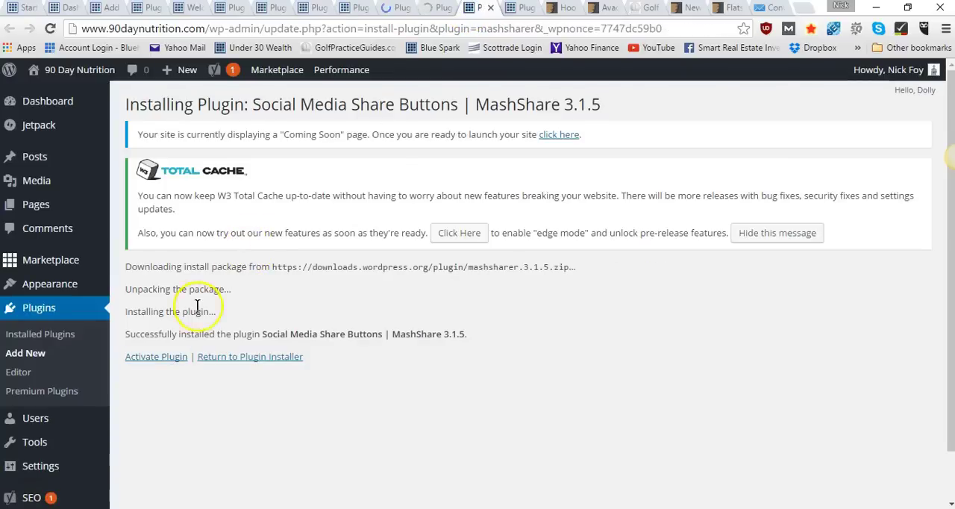
click(157, 360)
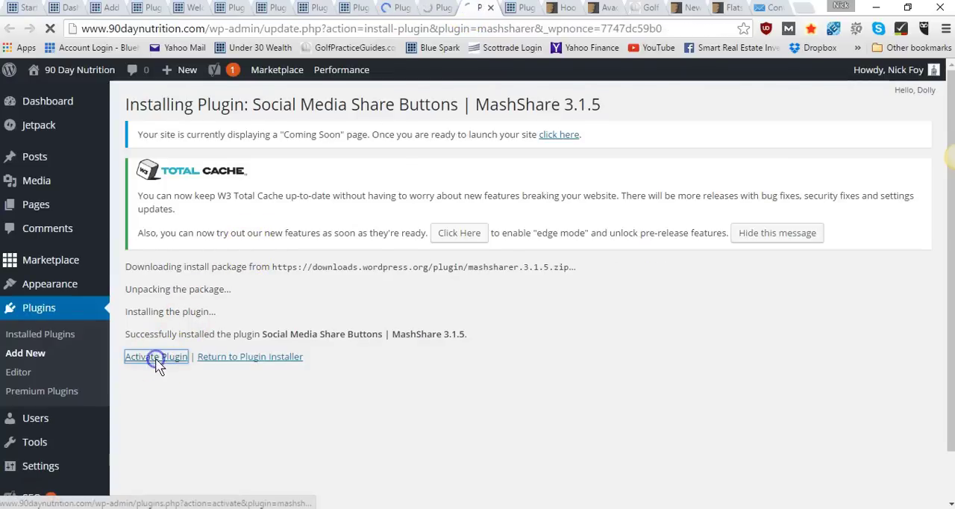
click(512, 9)
click(153, 357)
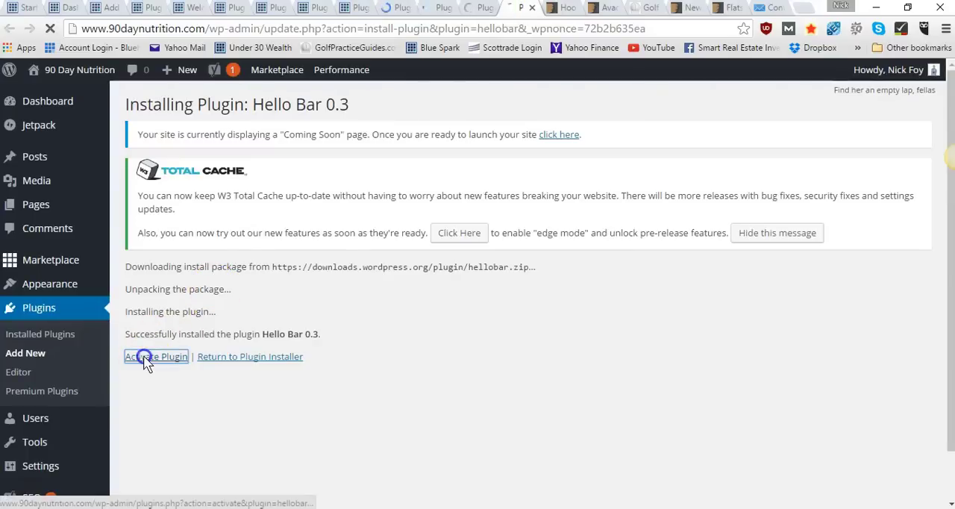
Close the browser tabs of the finished plugin activations, keeping one Plugins page open
click(184, 9)
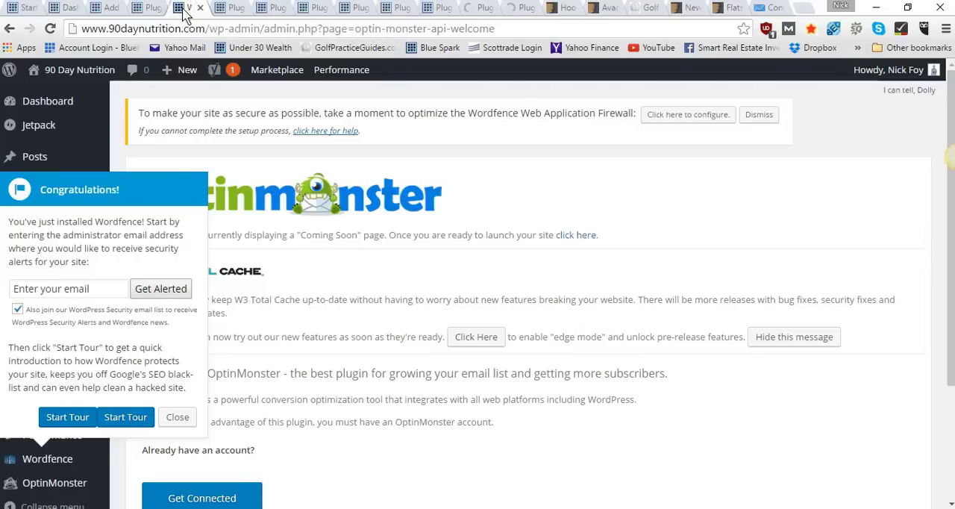
click(200, 8)
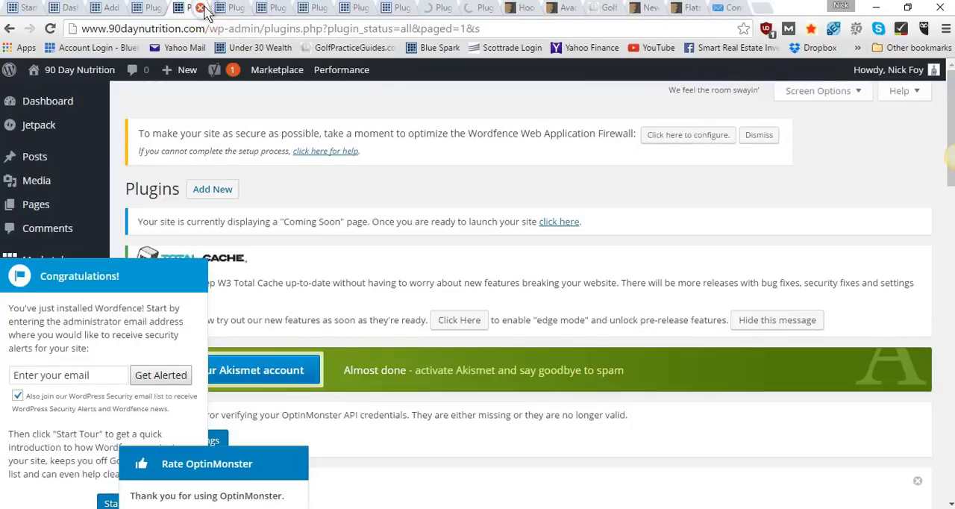
click(201, 8)
click(202, 8)
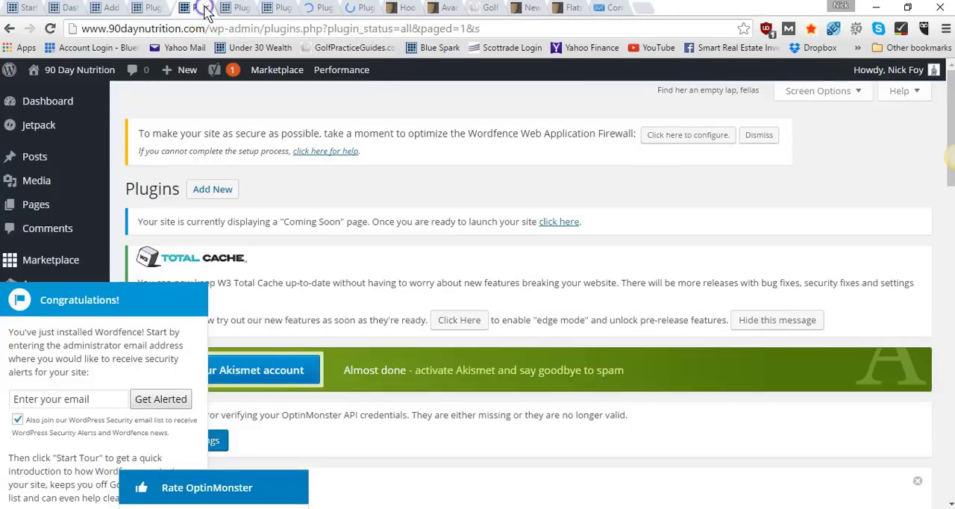
click(202, 9)
click(200, 8)
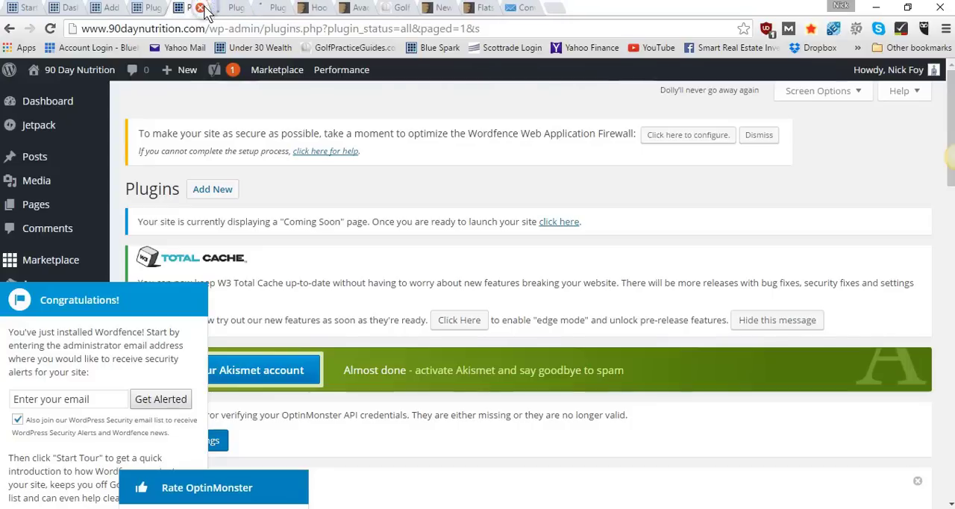
click(200, 8)
click(201, 8)
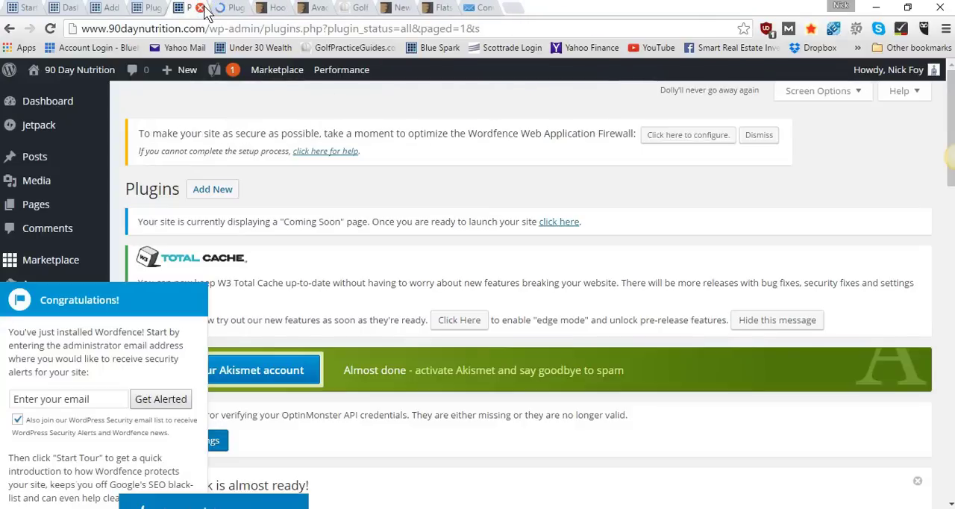
click(201, 8)
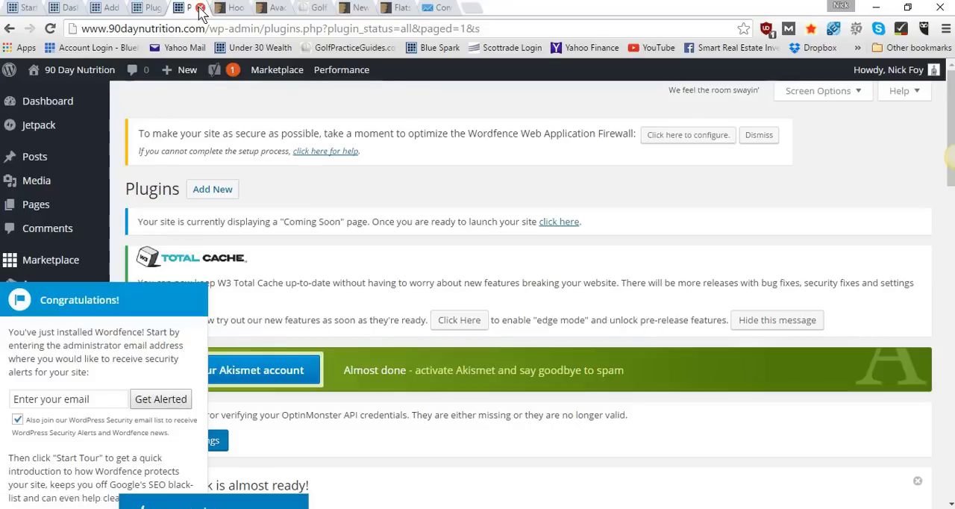
click(201, 8)
Reload the Installed Plugins list in the remaining Plugins page and close the Add Plugins search page
click(153, 8)
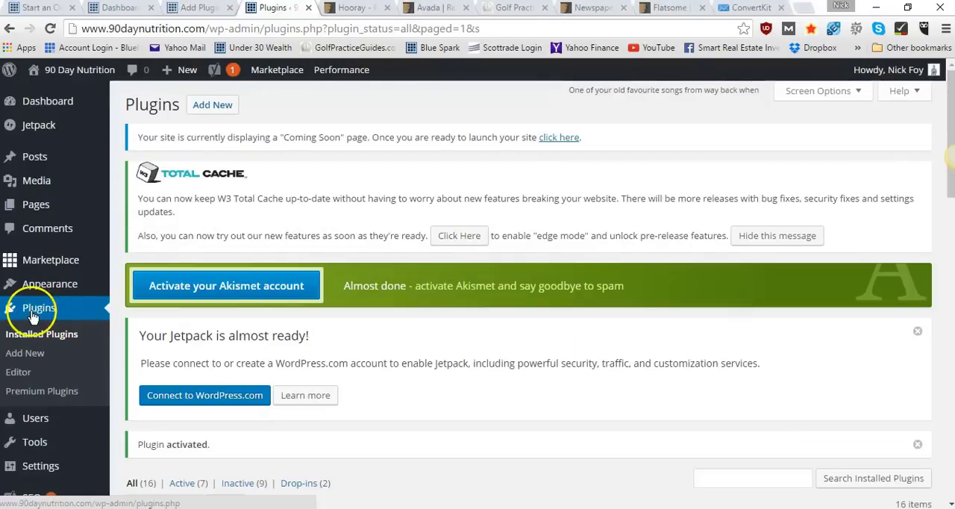
click(28, 337)
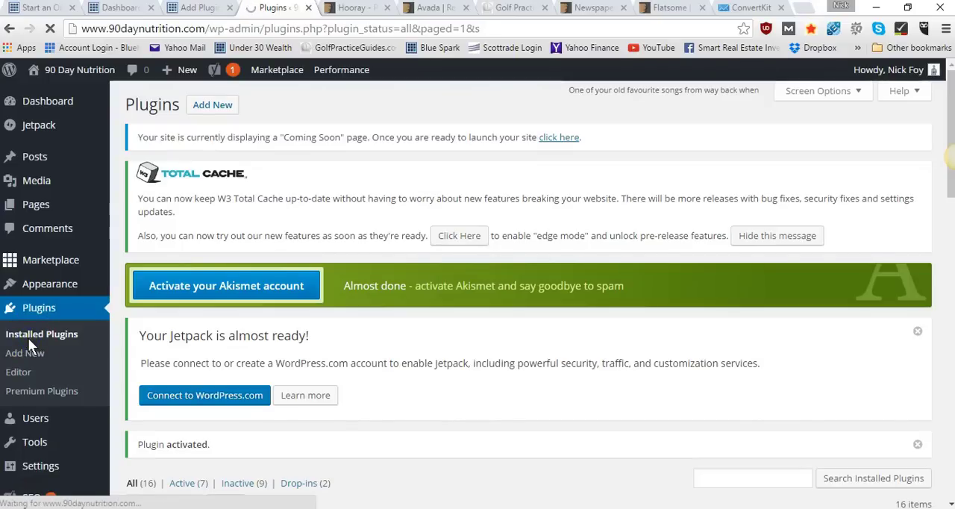
click(220, 9)
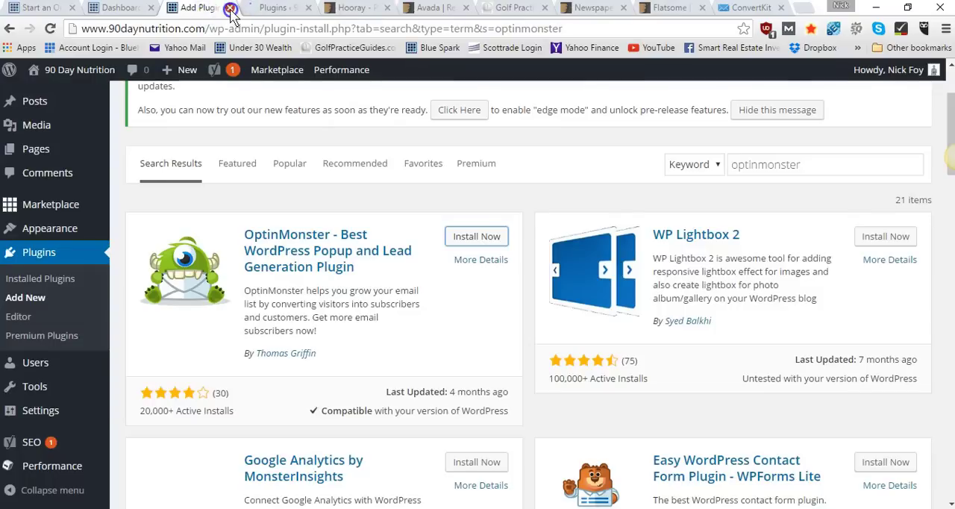
click(230, 8)
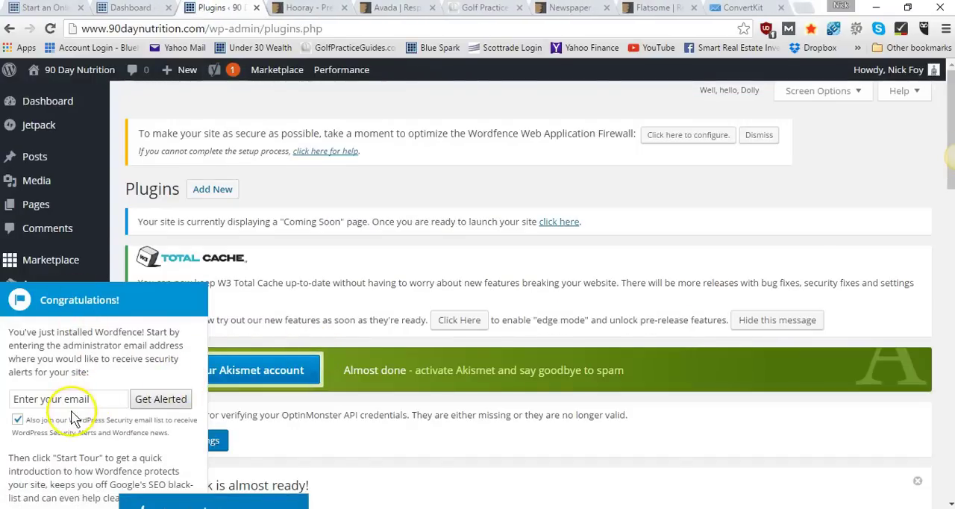
Dismiss the OptinMonster rating prompt and the Wordfence welcome message on the Plugins page
scroll(179, 453, down, 2)
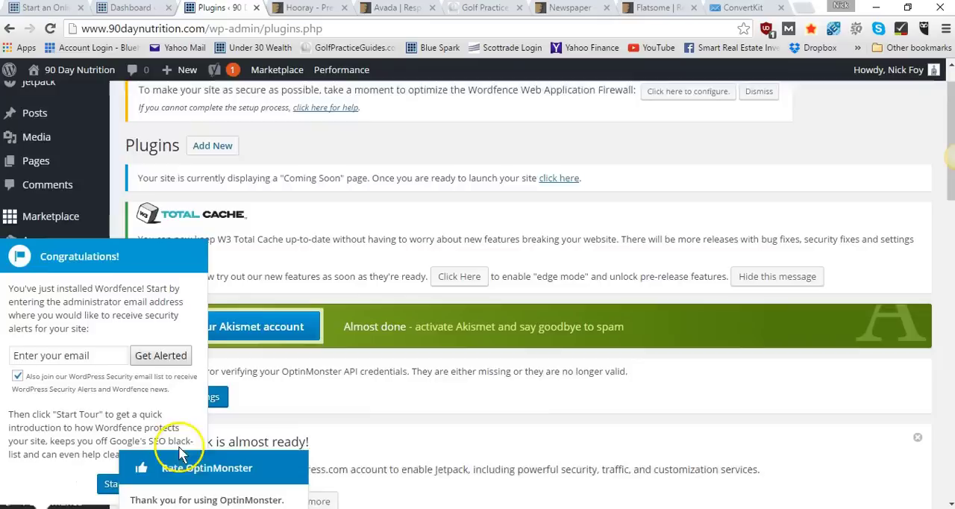
scroll(291, 462, down, 2)
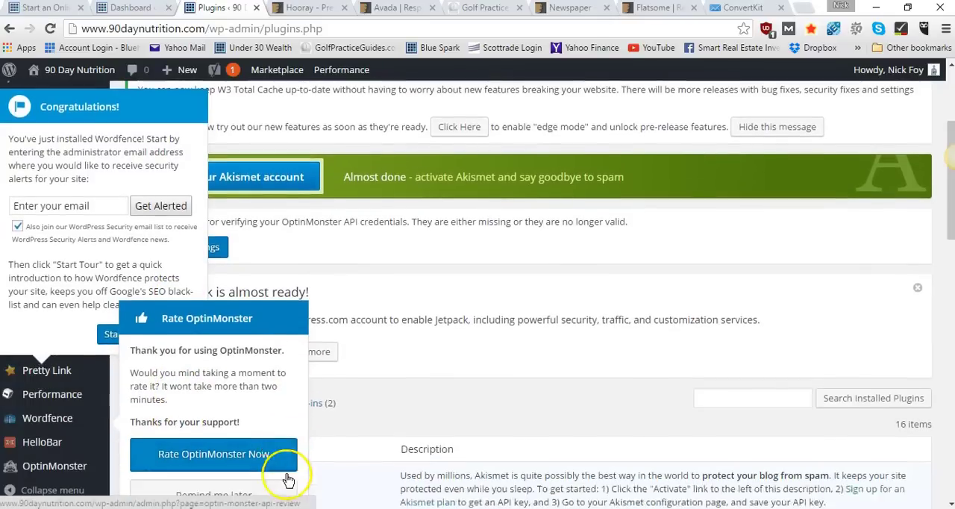
click(252, 380)
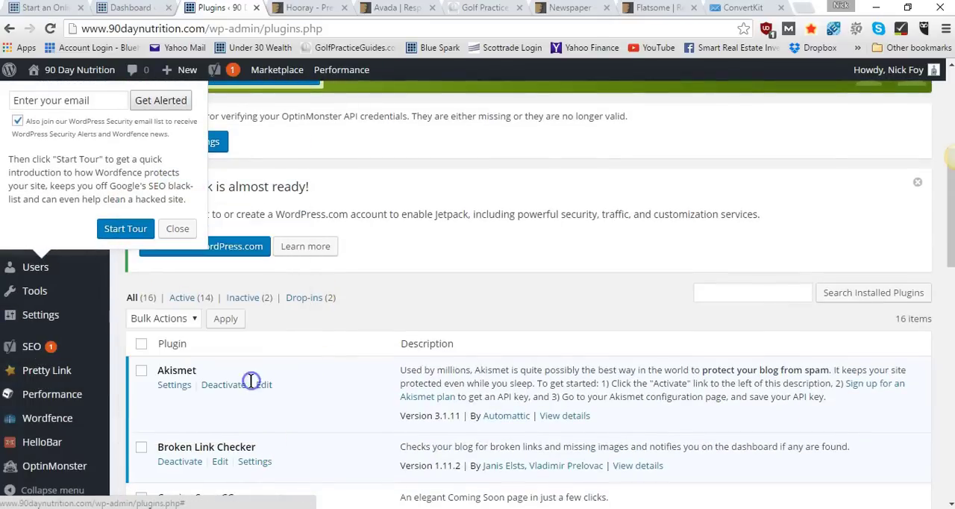
click(177, 228)
Review the full installed plugins list to check which plugins are active and which are still inactive
scroll(415, 247, down, 1)
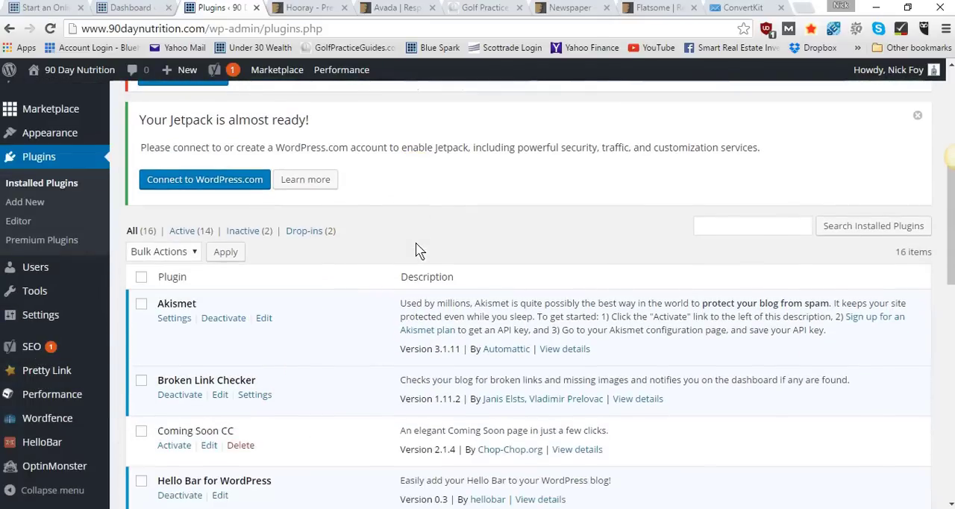
scroll(415, 246, down, 3)
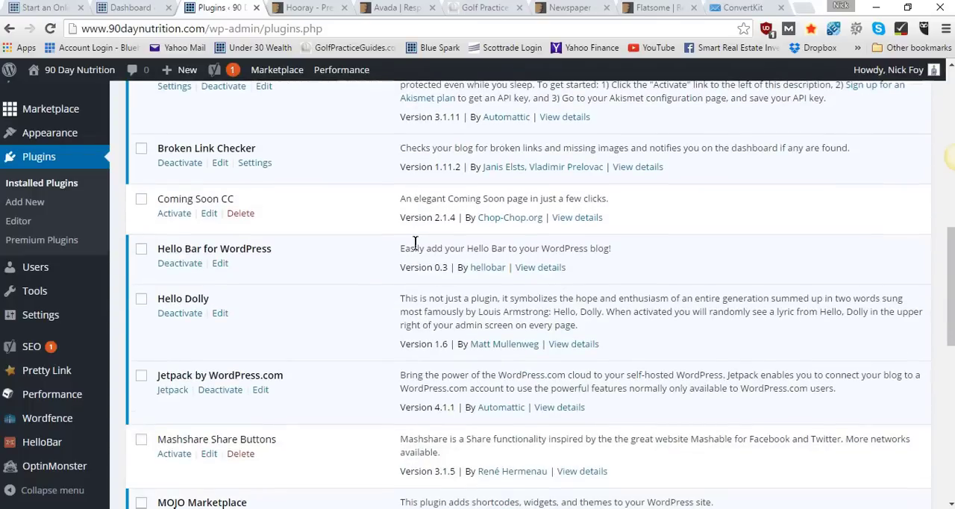
scroll(412, 244, down, 1)
scroll(416, 247, up, 2)
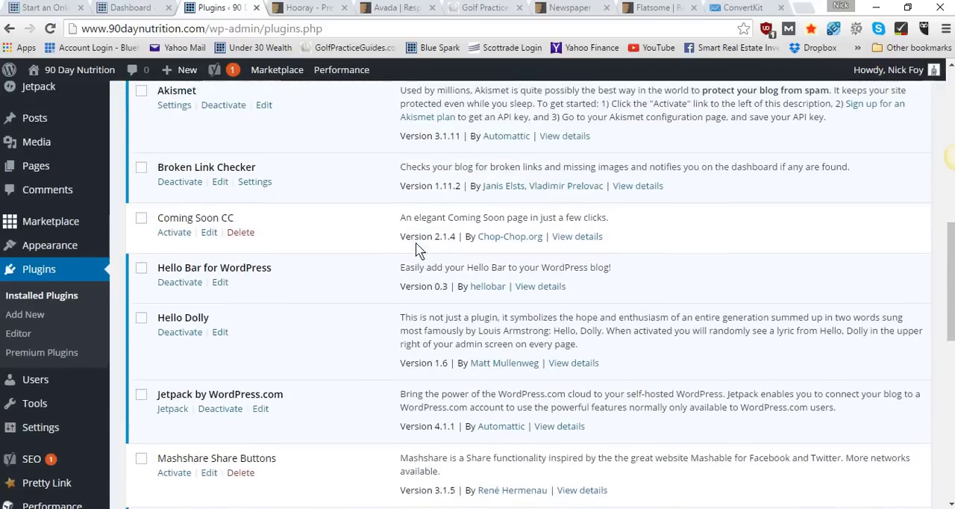
scroll(184, 241, up, 1)
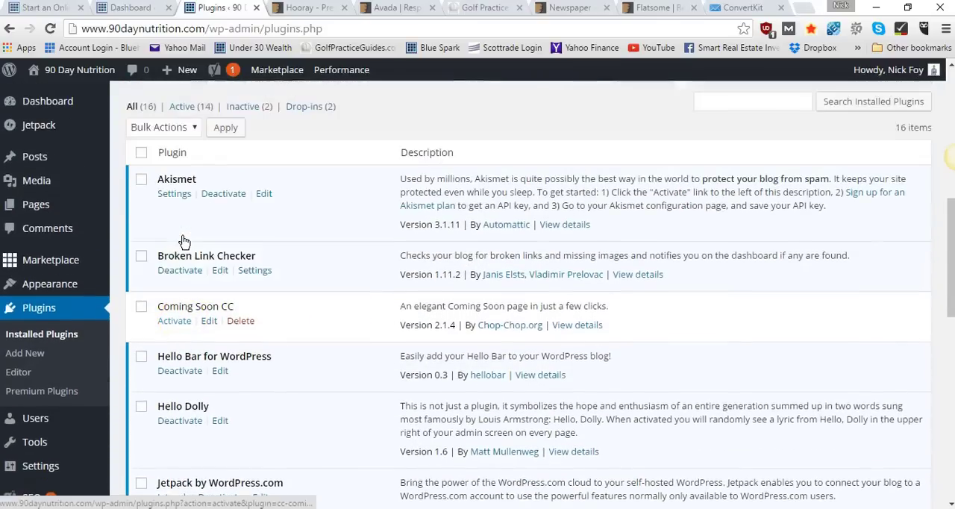
scroll(184, 241, down, 3)
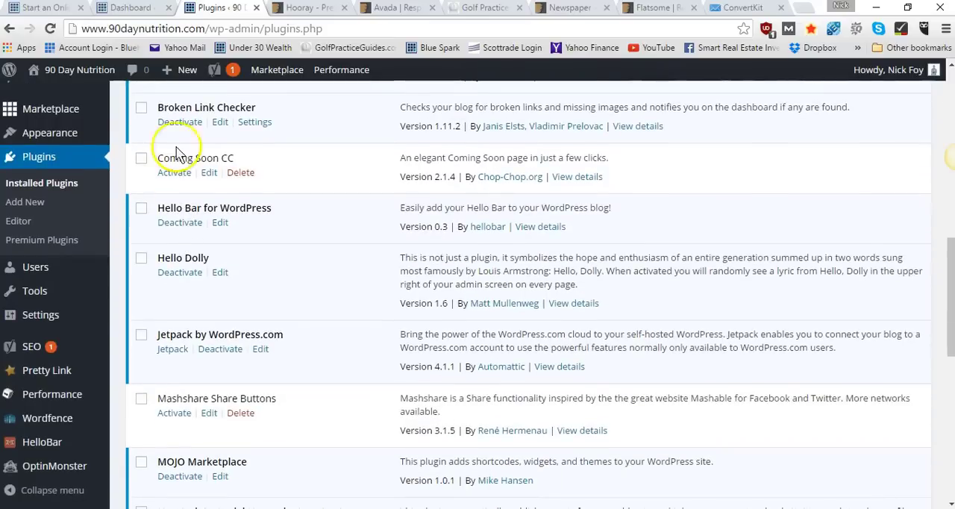
scroll(186, 238, down, 1)
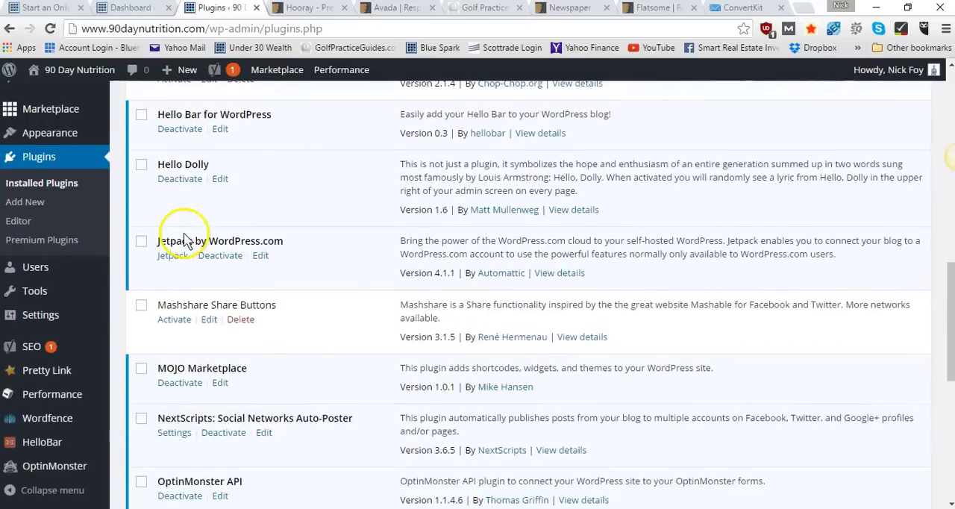
scroll(184, 241, down, 2)
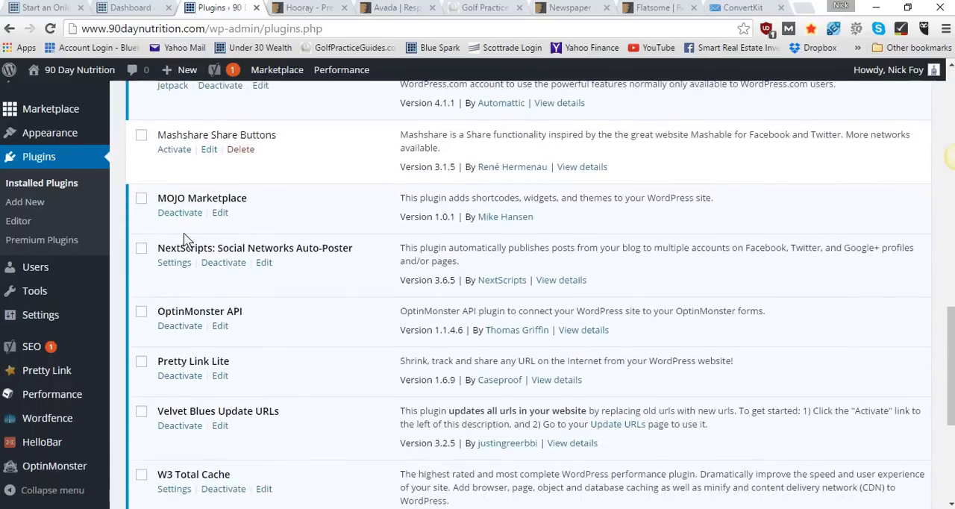
scroll(185, 239, down, 2)
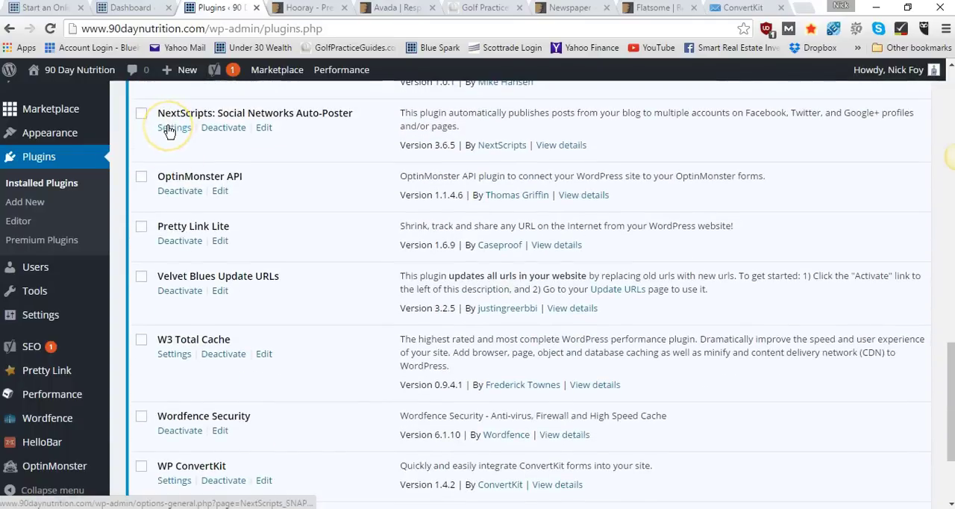
scroll(181, 166, down, 2)
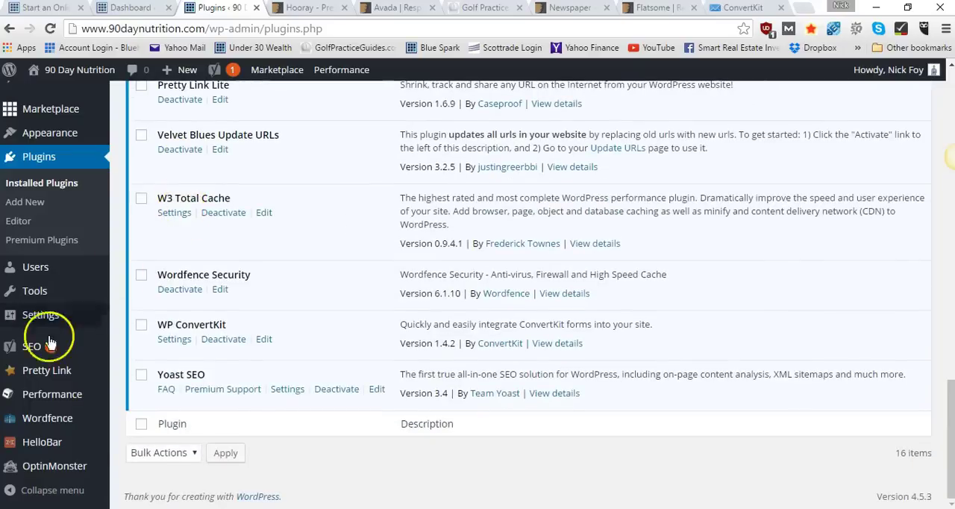
Examine the admin menu entries for the new plugins, including the Settings, Tools and Pretty Link submenus
mouse_move(41, 349)
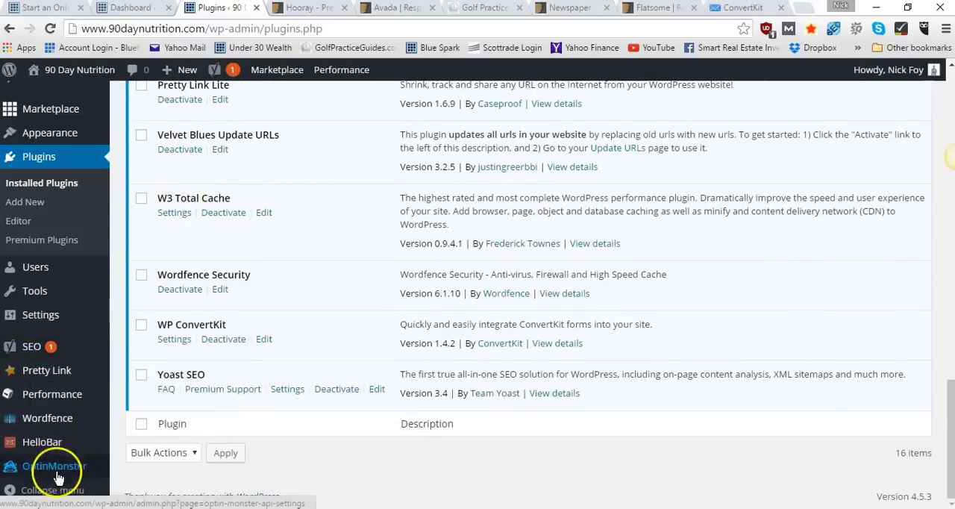
mouse_move(60, 431)
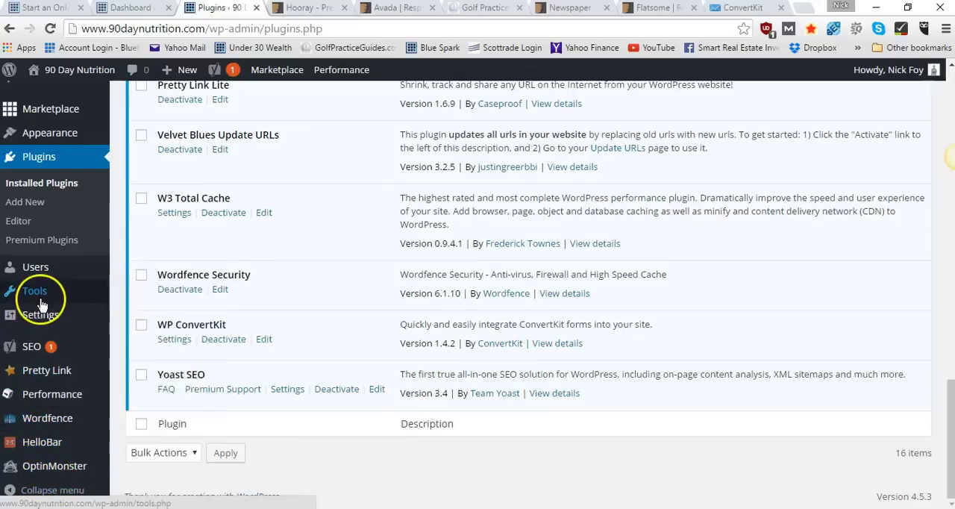
mouse_move(42, 317)
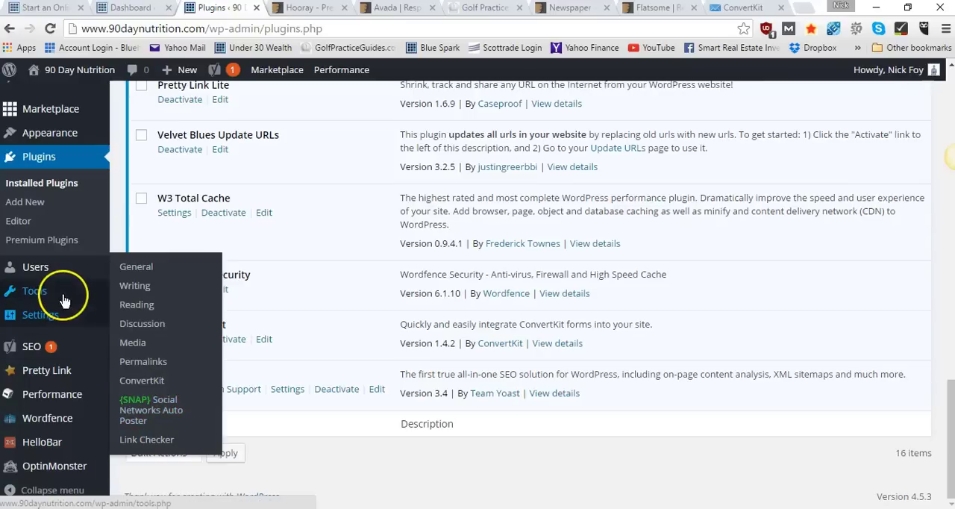
mouse_move(64, 298)
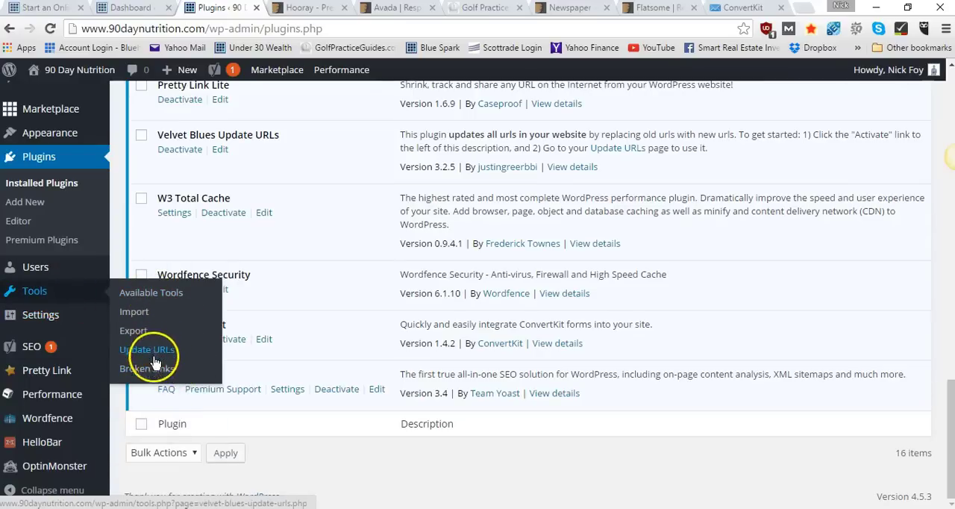
mouse_move(77, 314)
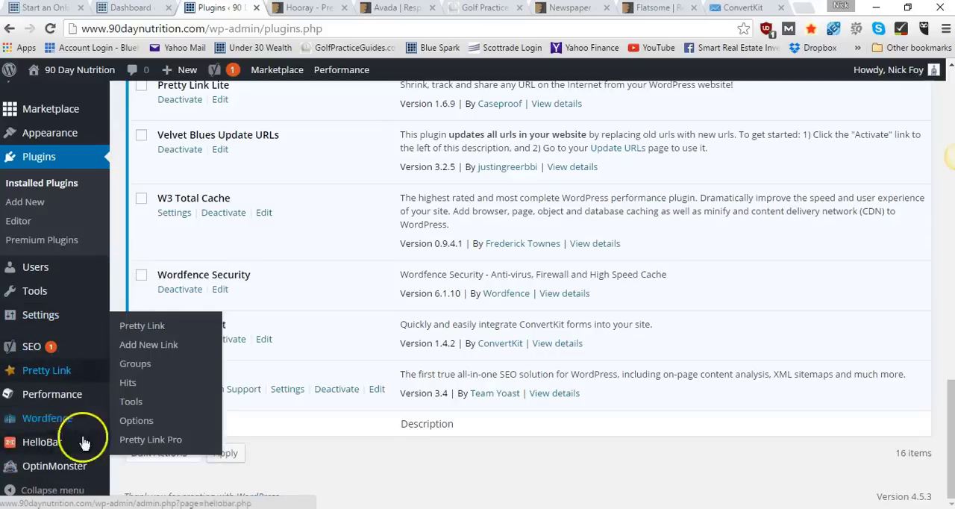
mouse_move(77, 349)
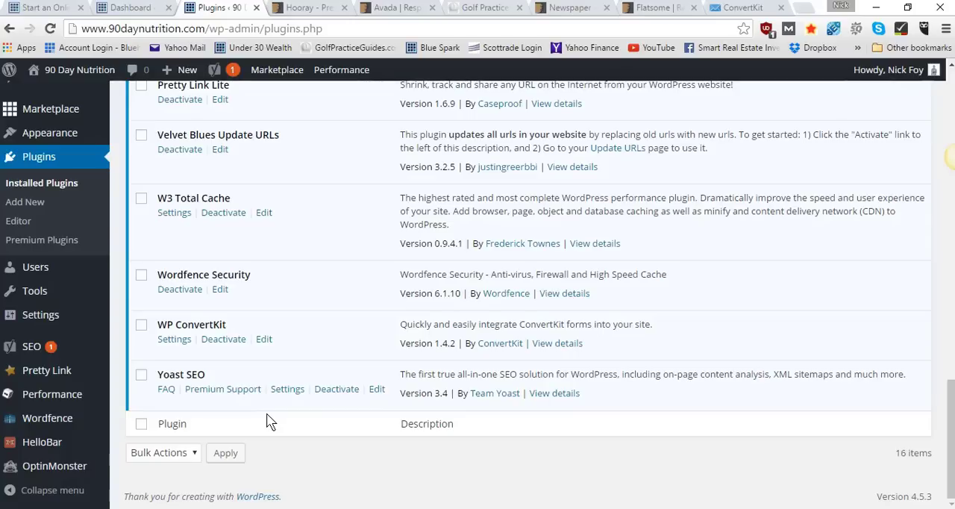
scroll(122, 292, up, 3)
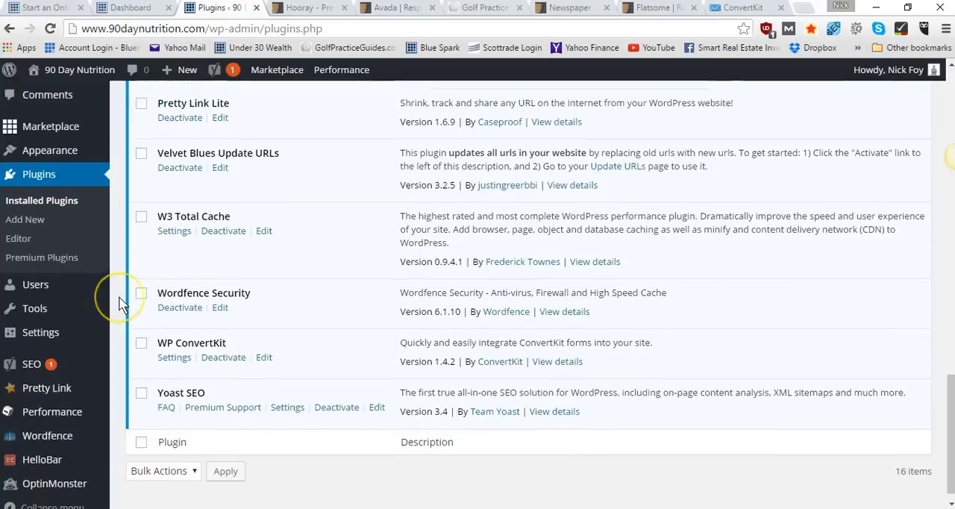
scroll(121, 298, down, 3)
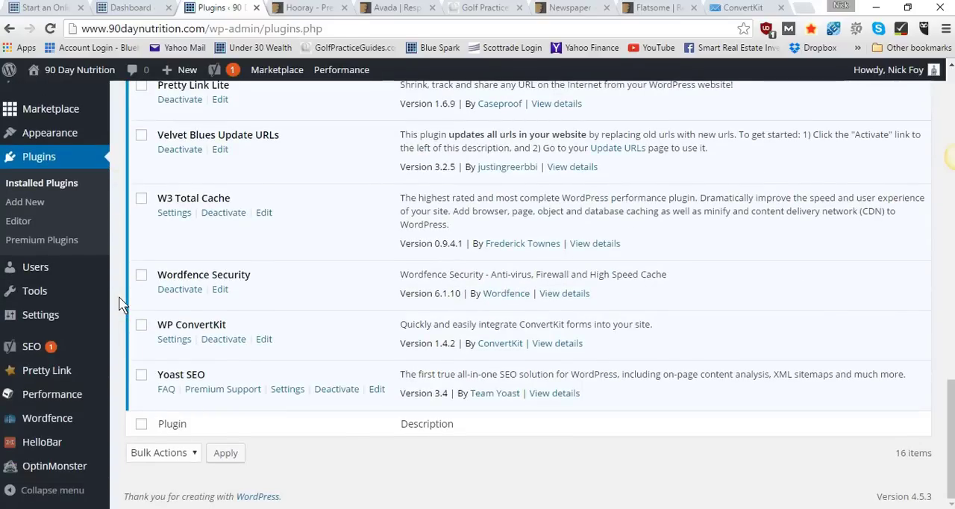
Open the site's Themes page and look over the installed themes and the options for adding another
scroll(122, 304, up, 3)
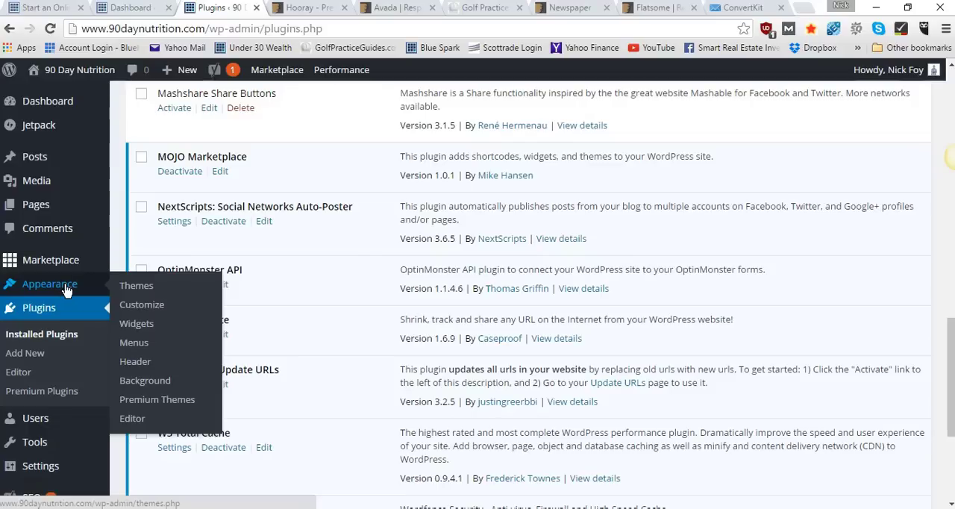
click(145, 286)
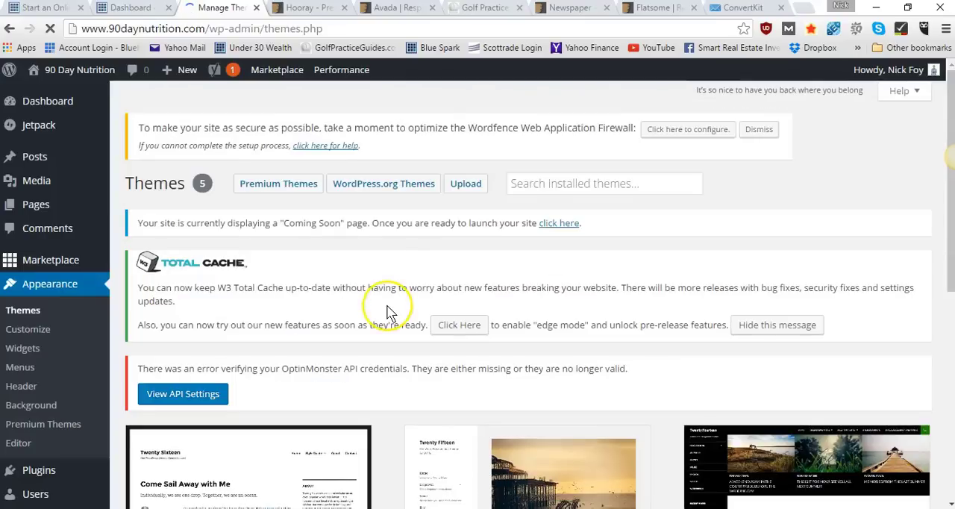
scroll(388, 313, down, 2)
scroll(386, 312, down, 4)
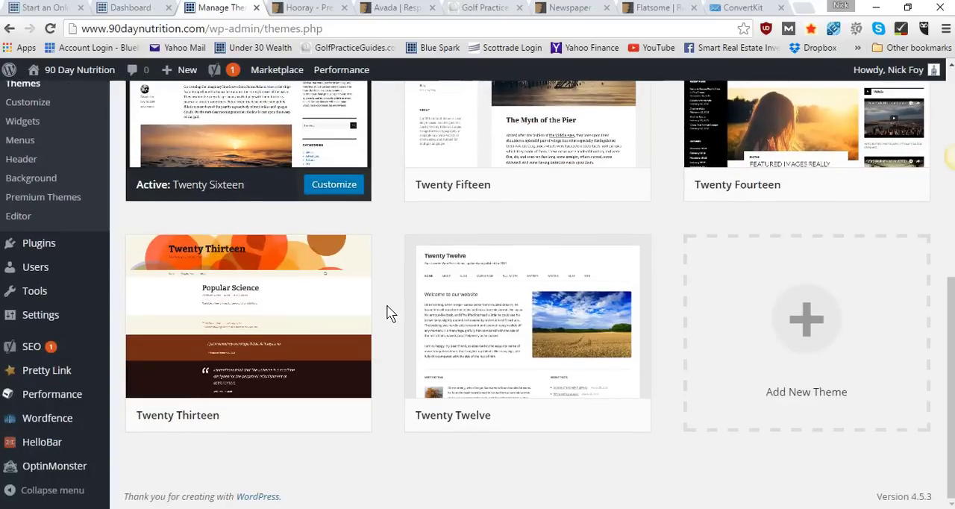
click(788, 340)
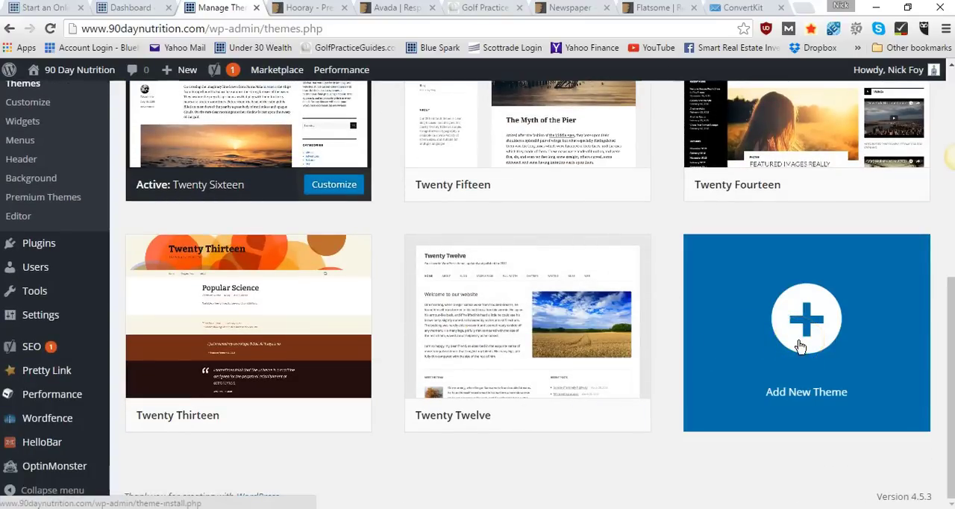
scroll(799, 347, up, 6)
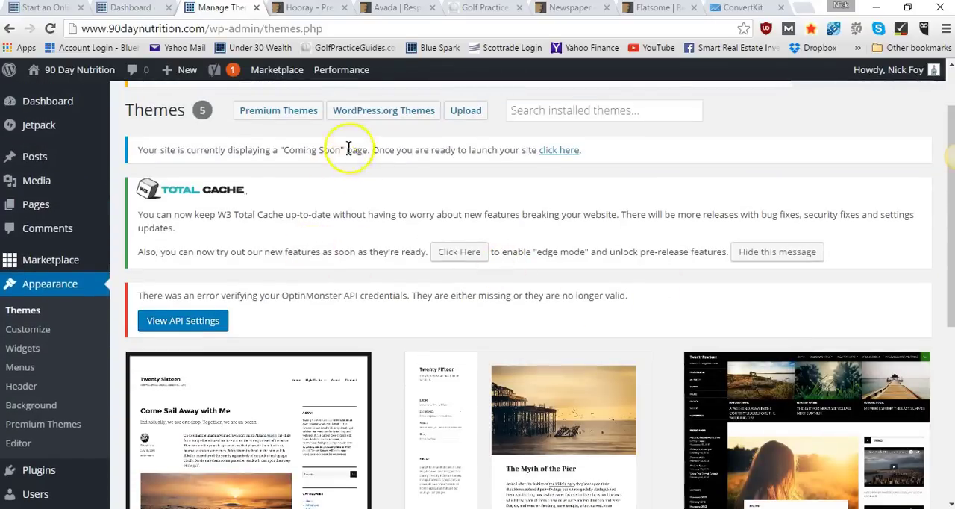
Dismiss the Wordfence firewall notice and hide the W3 Total Cache message on the Themes page
scroll(339, 158, up, 1)
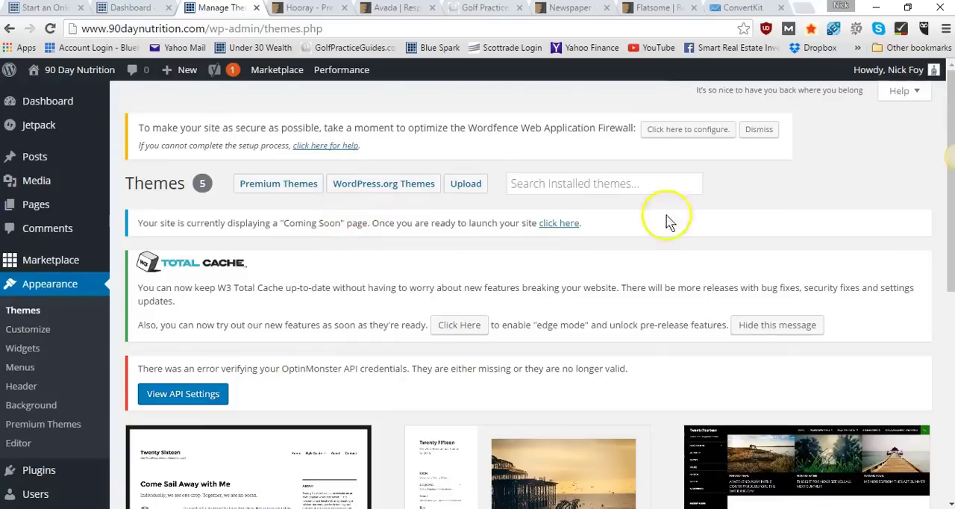
click(773, 132)
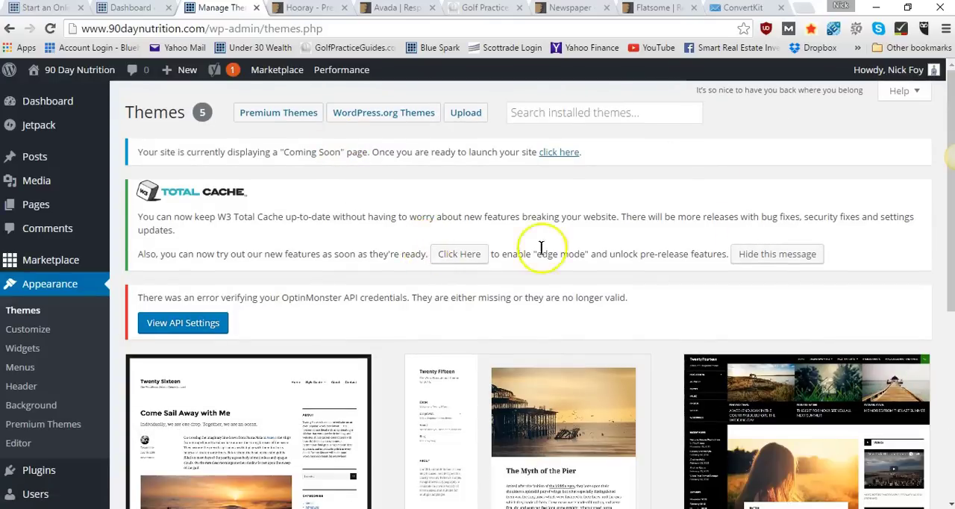
click(757, 259)
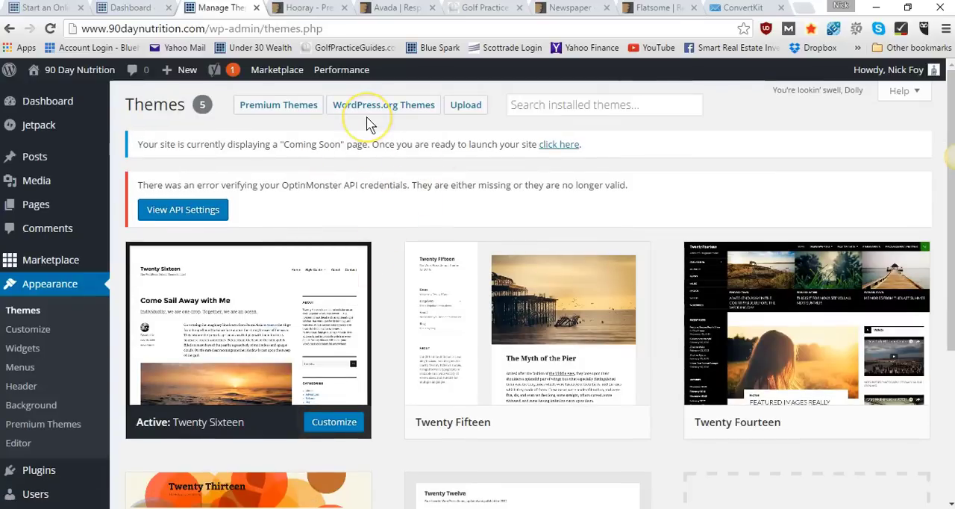
Start adding a new theme from the end of the installed themes list
scroll(387, 222, down, 2)
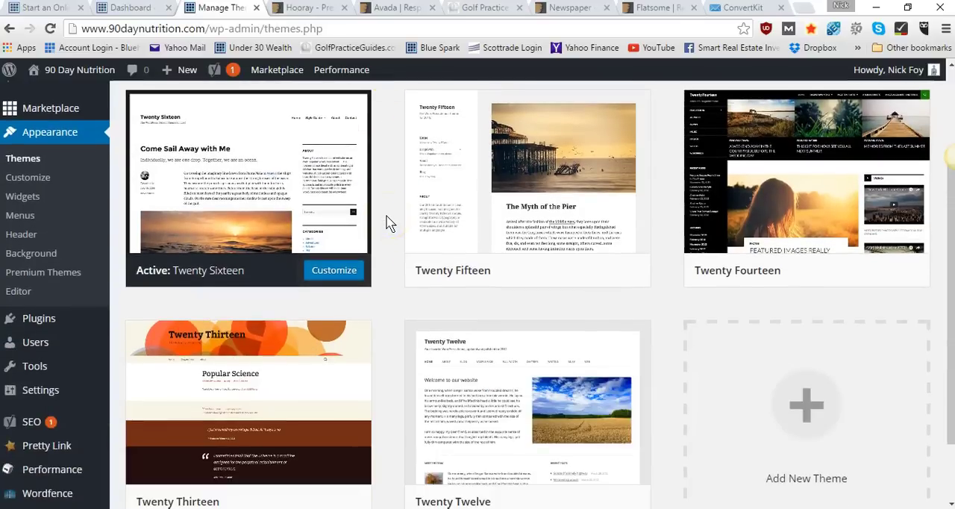
scroll(388, 221, down, 1)
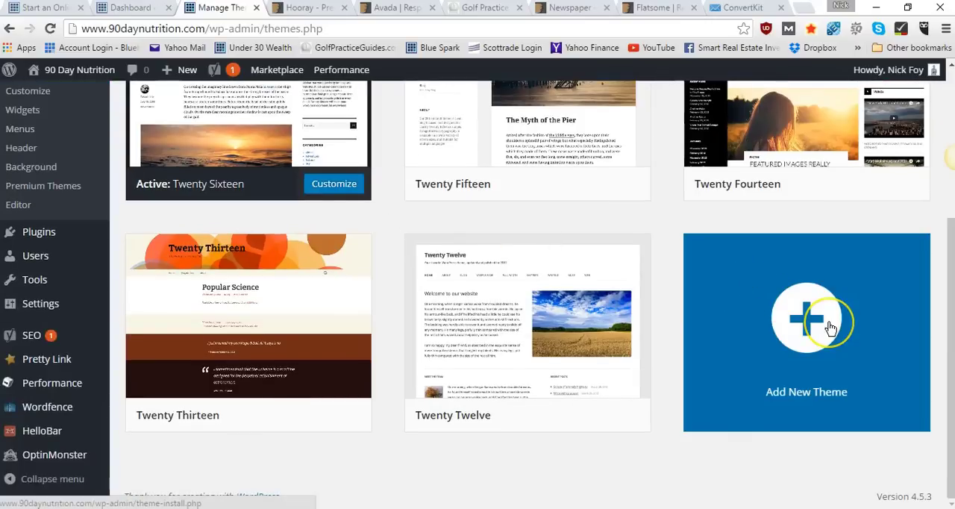
click(817, 321)
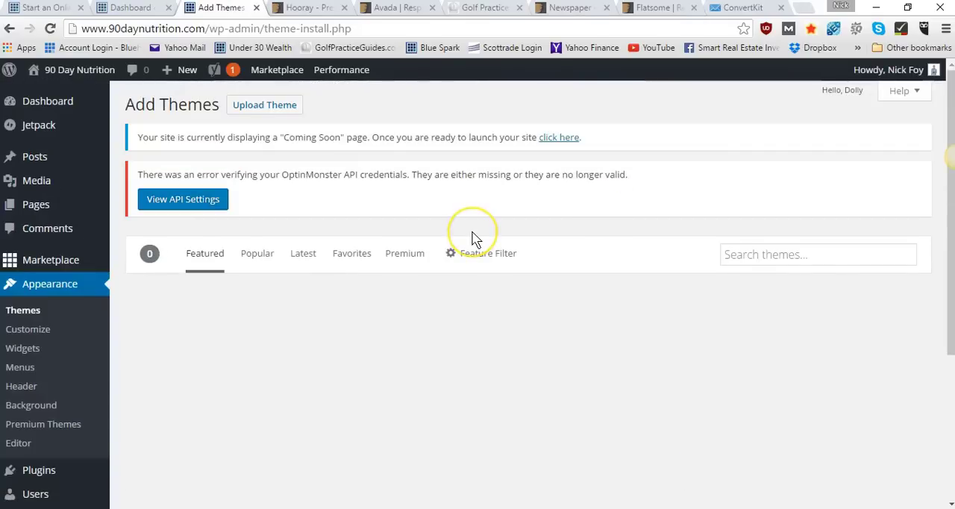
Browse the featured themes available for installation and compare their designs
scroll(473, 239, down, 2)
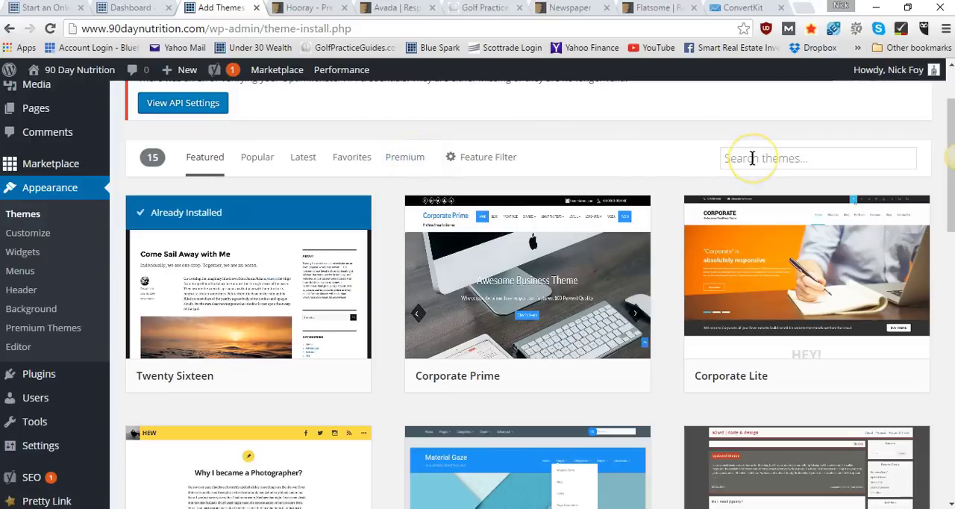
mouse_move(610, 347)
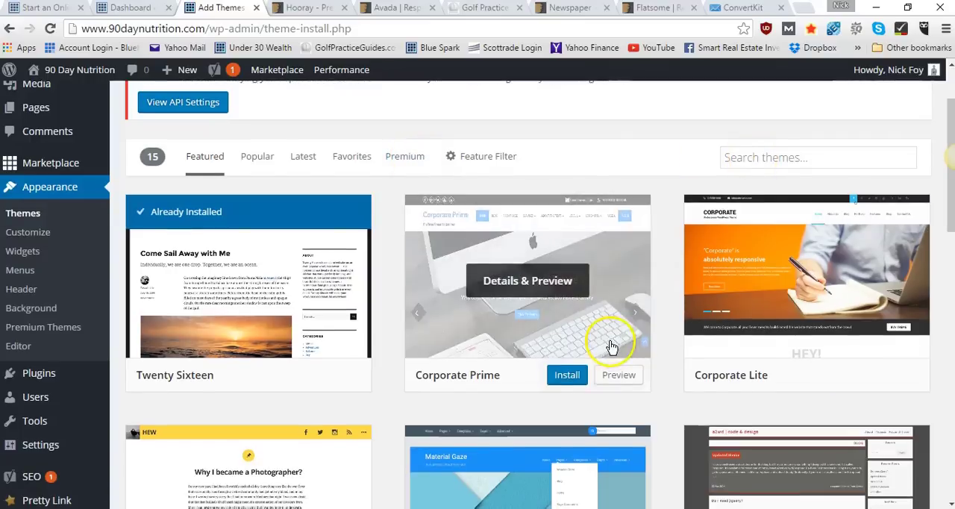
scroll(610, 346, down, 7)
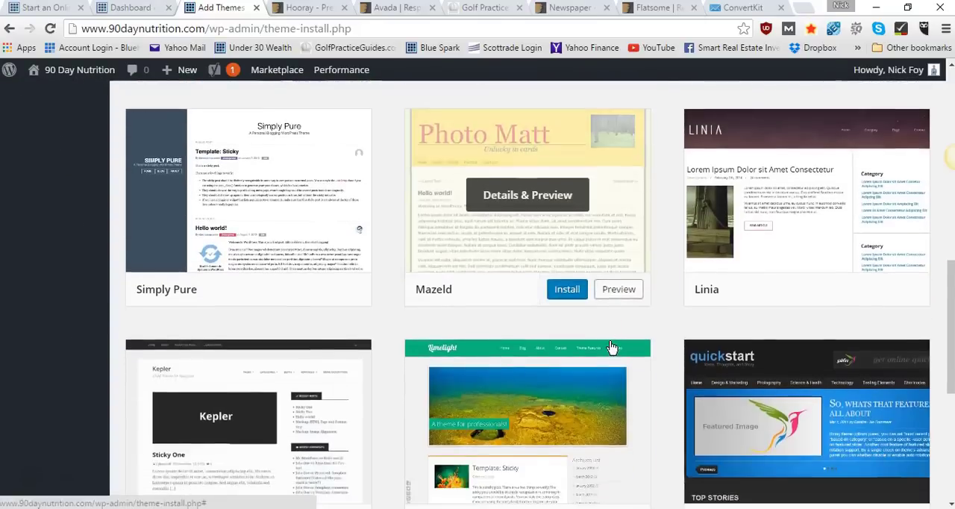
scroll(610, 346, down, 2)
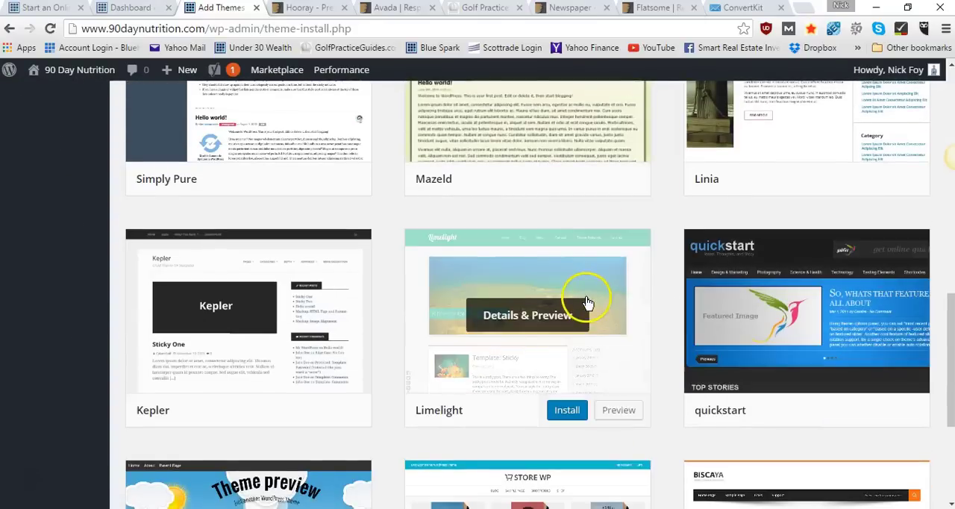
scroll(587, 302, down, 3)
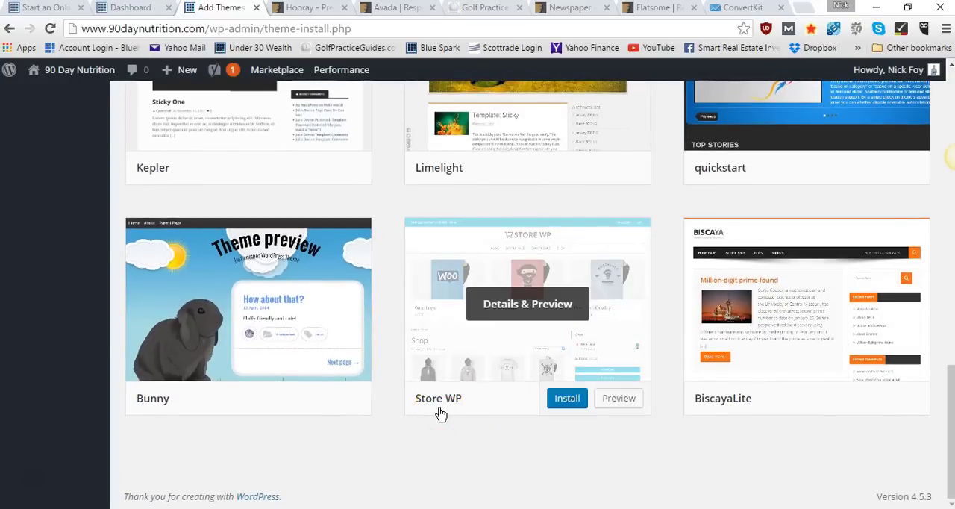
mouse_move(465, 367)
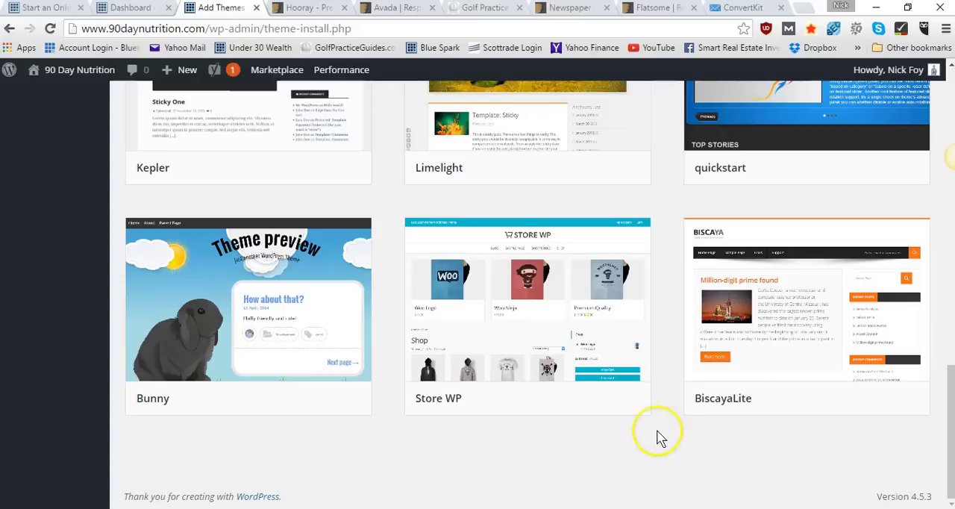
mouse_move(772, 367)
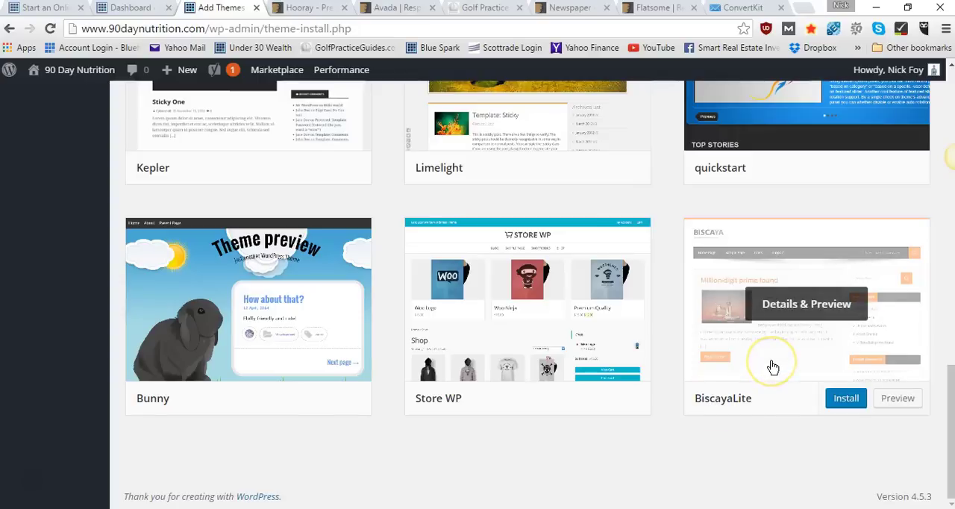
scroll(679, 198, up, 1)
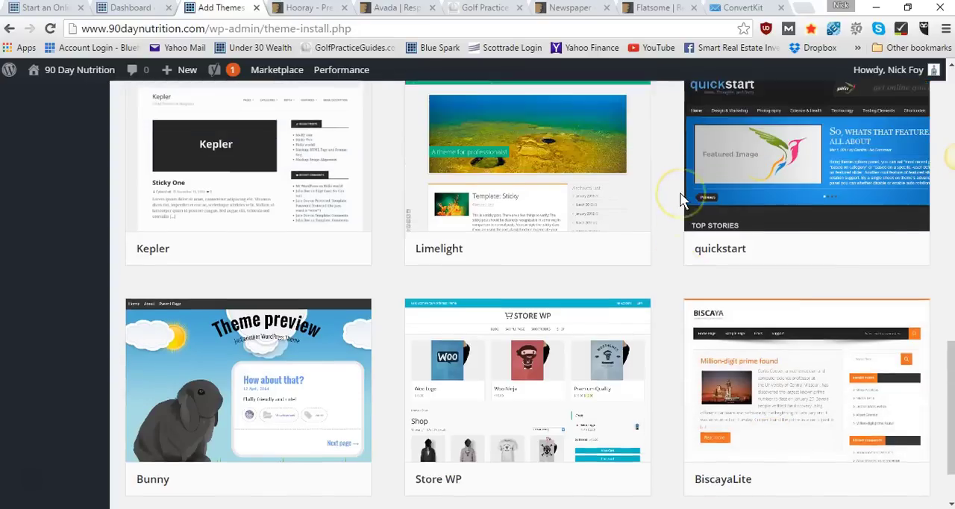
scroll(680, 198, up, 10)
scroll(679, 261, down, 2)
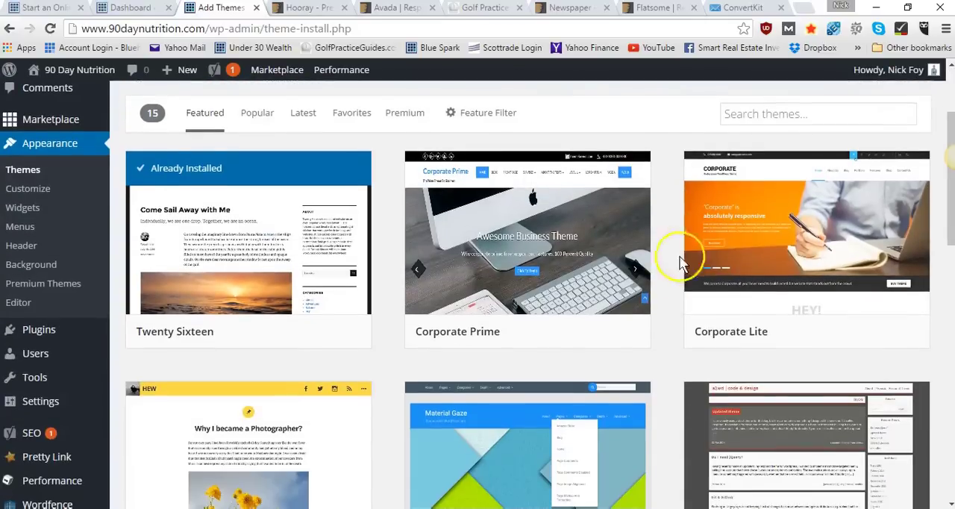
mouse_move(424, 303)
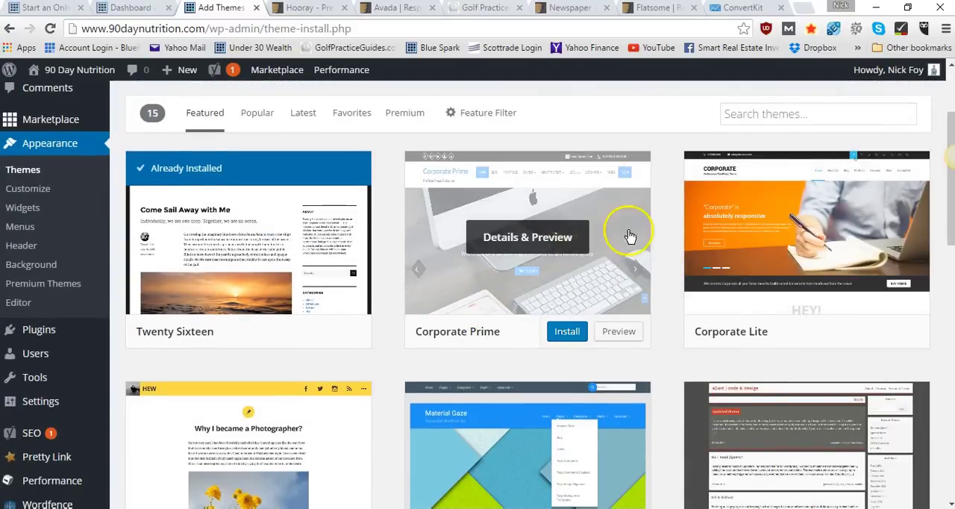
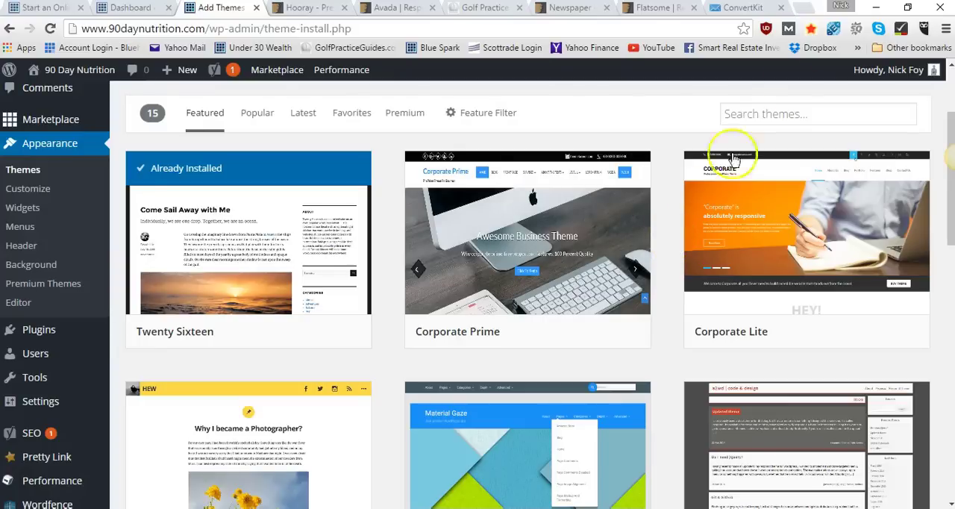
Open the ThemeForest marketplace in a new browser tab through the site owner's /themeforest referral link
click(804, 9)
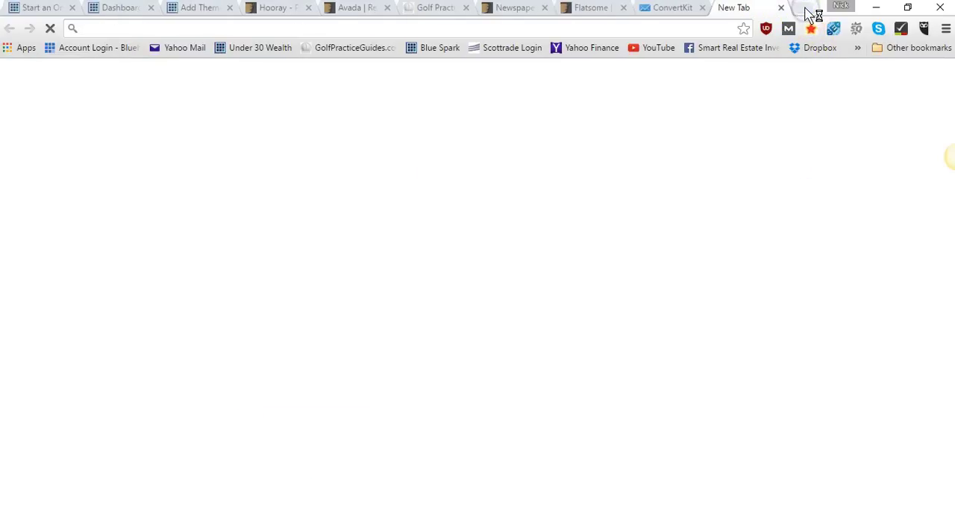
text(asknic)
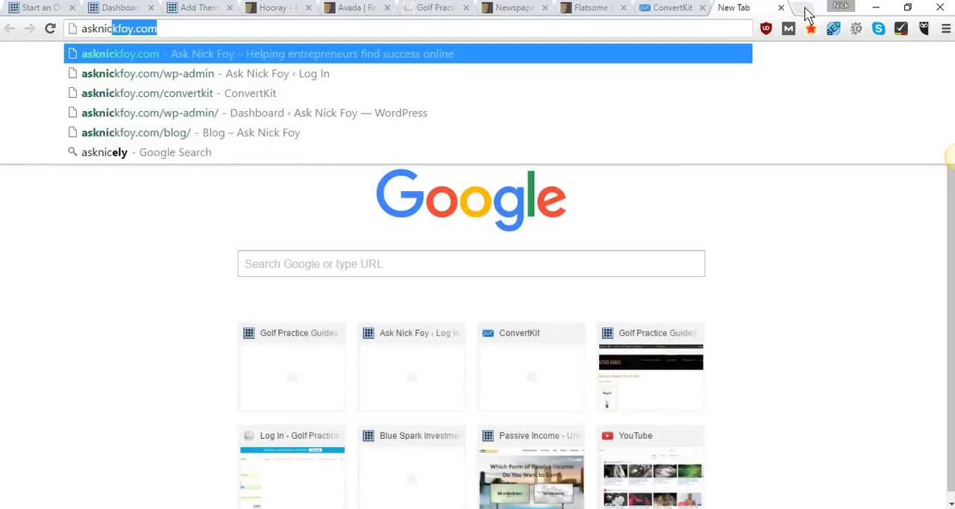
text(kfoy.com/th)
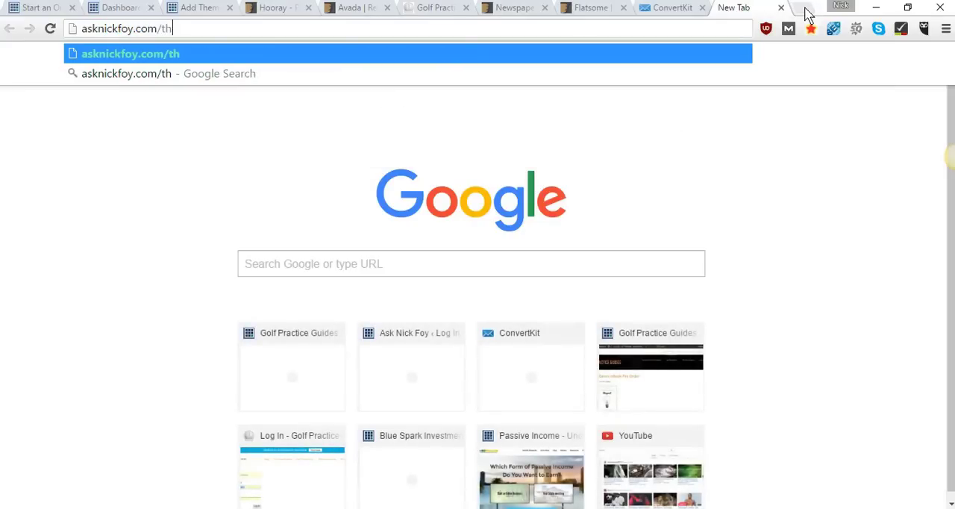
text(emeforest)
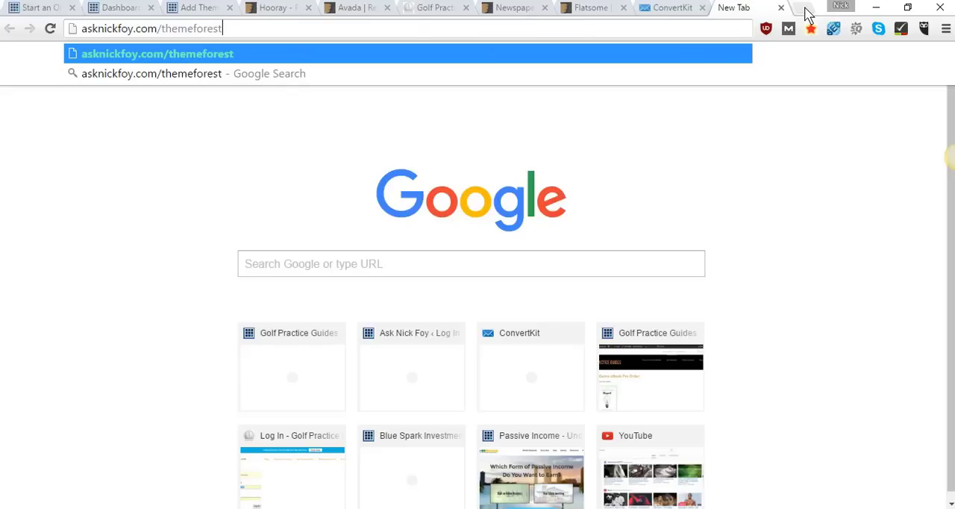
key(Return)
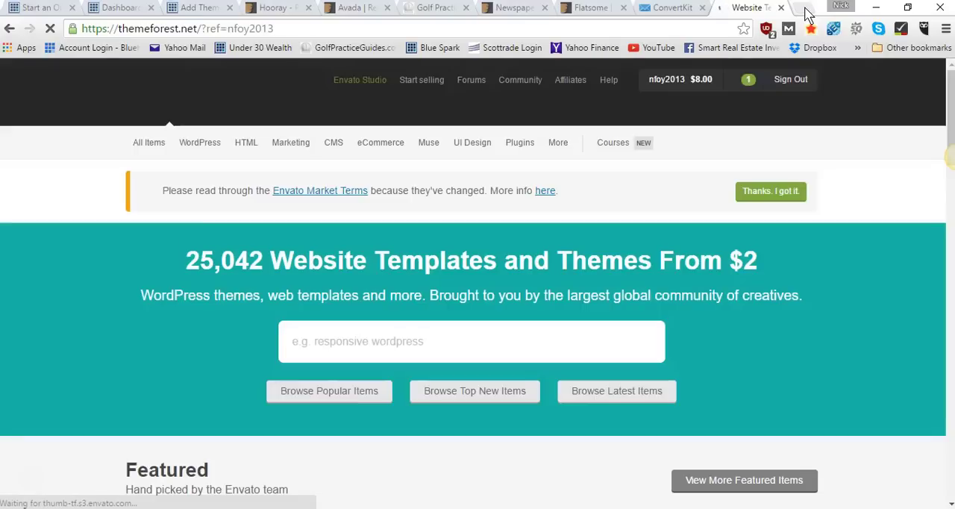
Look over the ThemeForest home page and its list of WordPress theme categories
mouse_move(466, 153)
scroll(464, 149, down, 1)
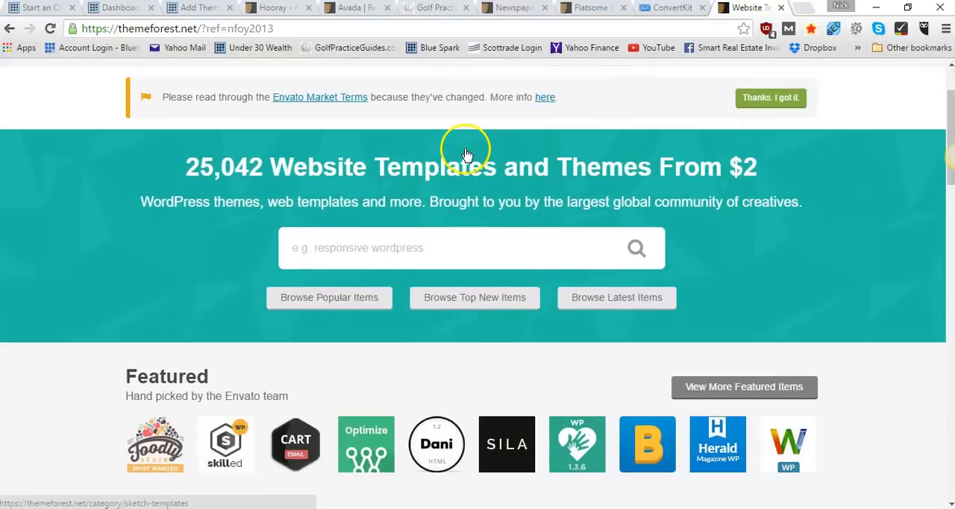
scroll(438, 194, up, 1)
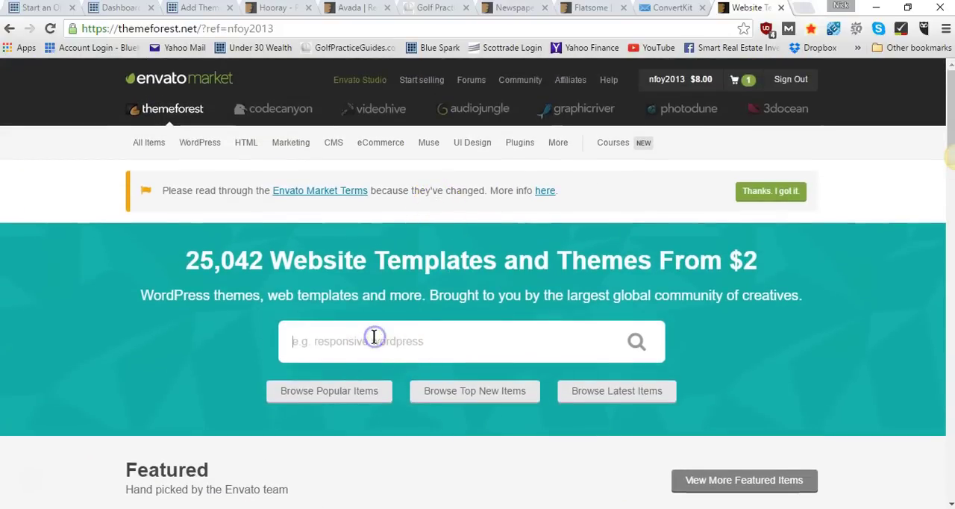
mouse_move(196, 149)
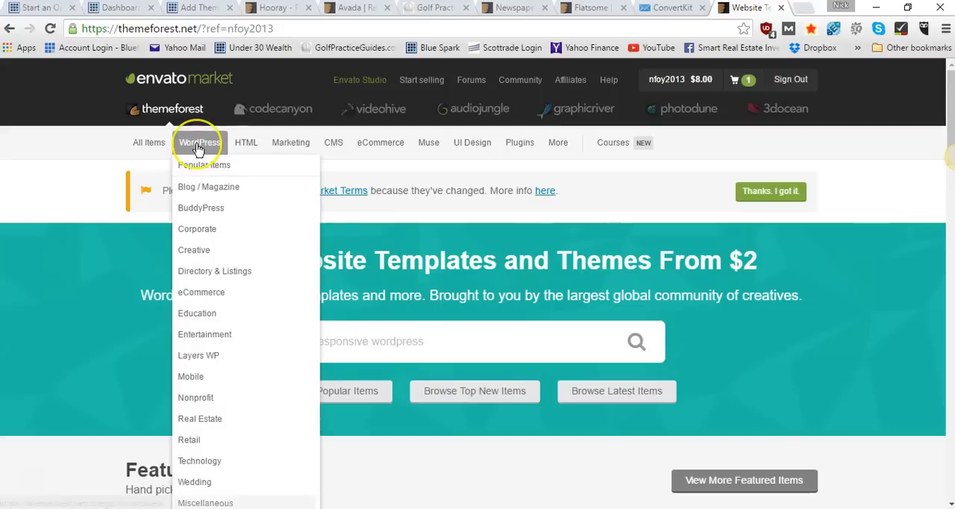
click(206, 200)
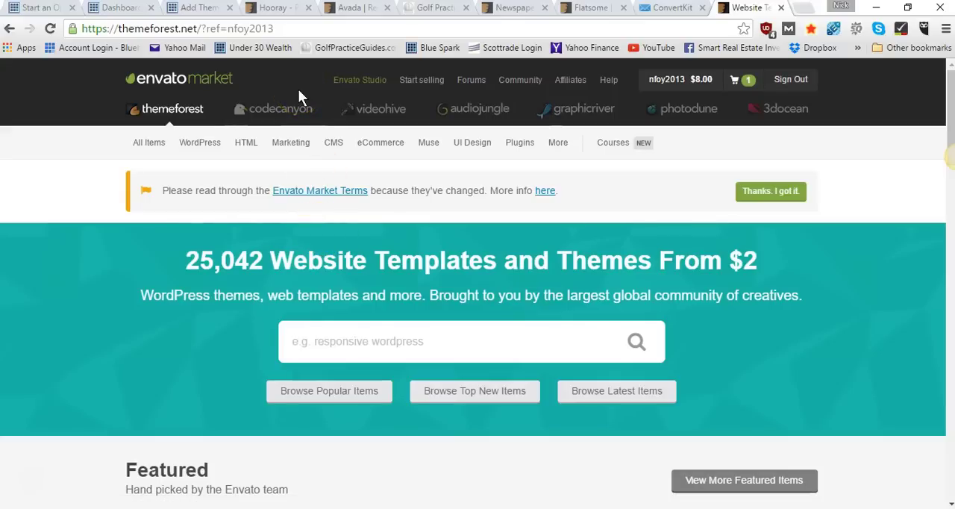
Switch to the Hooray - Premium WordPress Blog Theme item page and open the theme's live preview
click(273, 9)
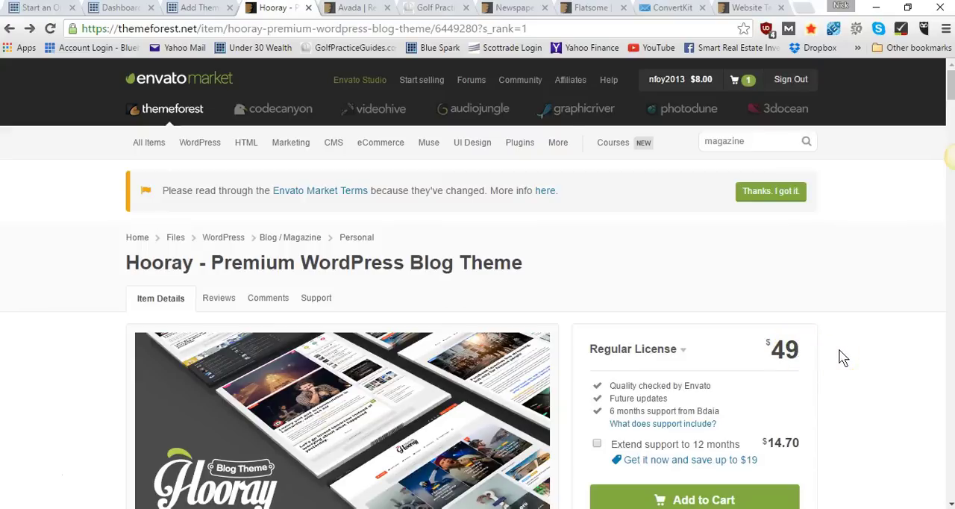
scroll(839, 350, down, 1)
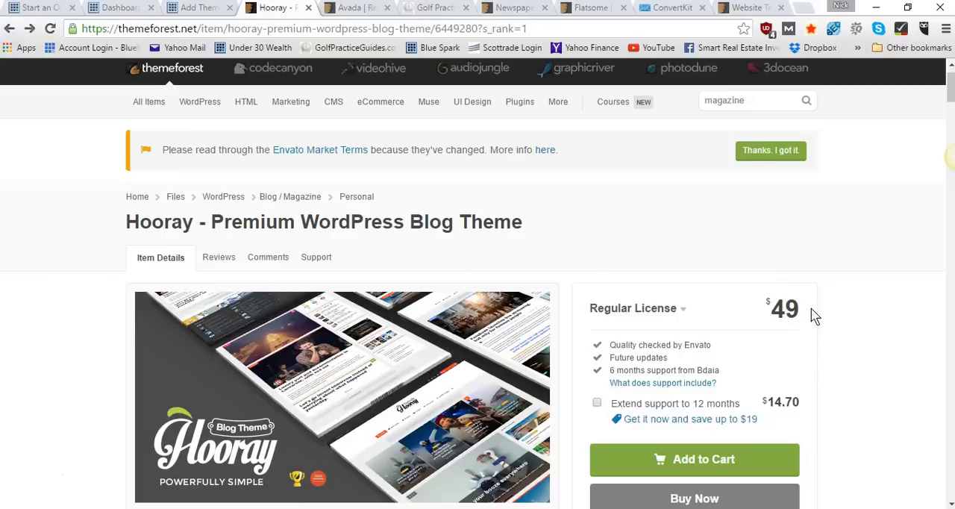
scroll(813, 316, down, 2)
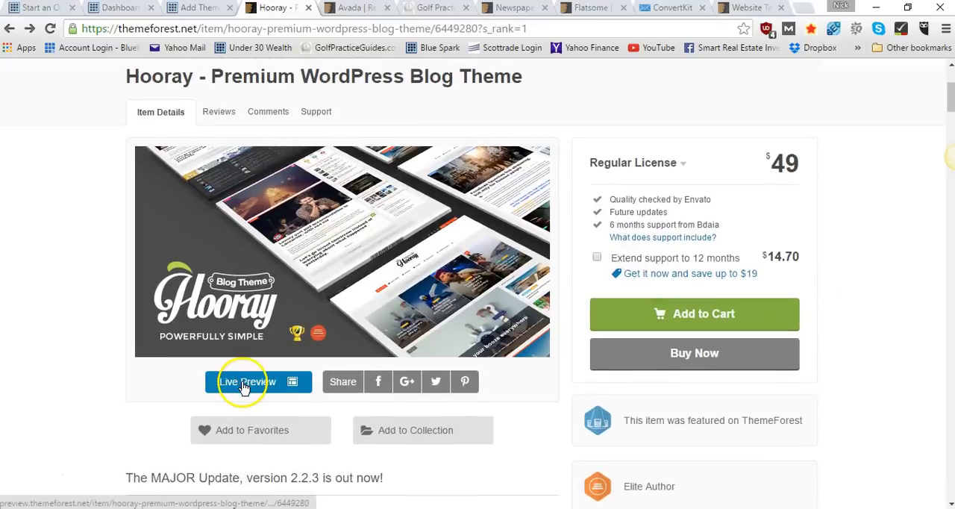
click(245, 383)
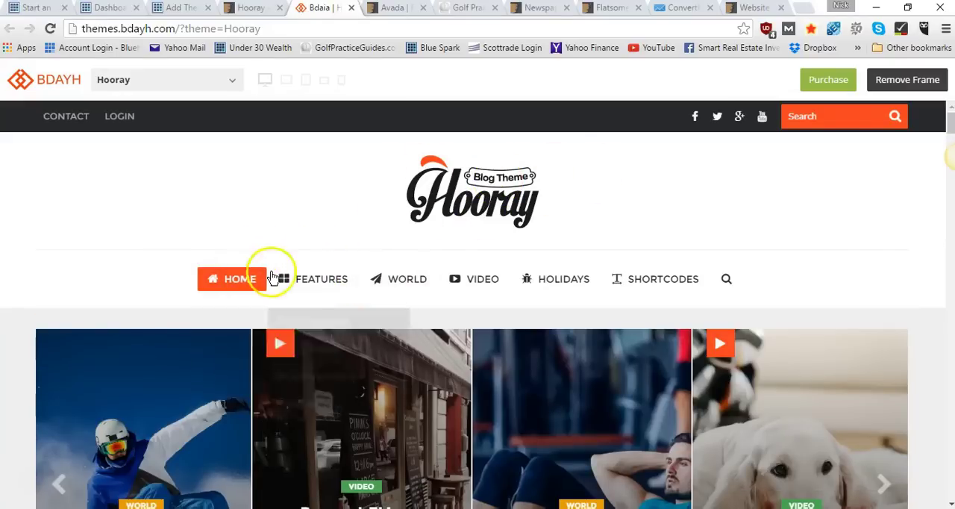
Examine the Hooray demo's home page layout, including the post carousel, featured slider and blog post list
mouse_move(479, 266)
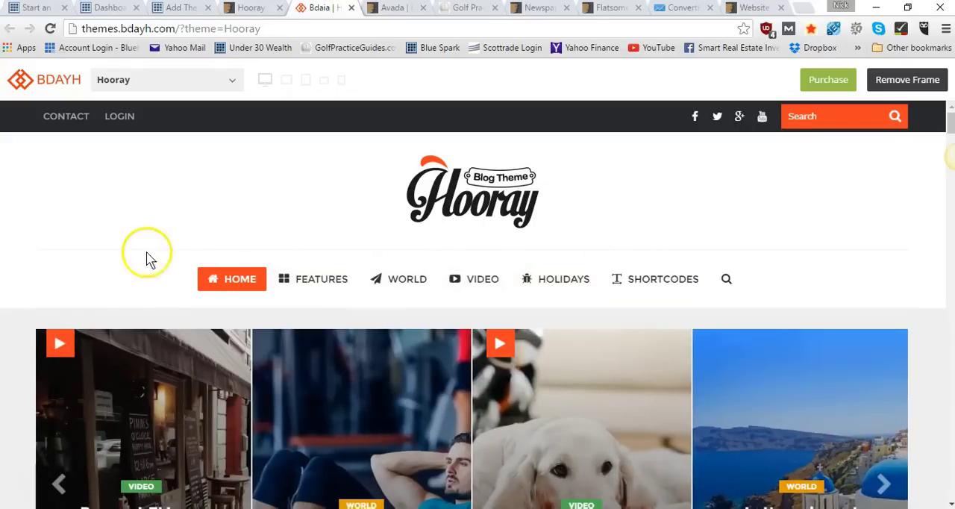
scroll(139, 252, down, 1)
scroll(139, 258, down, 4)
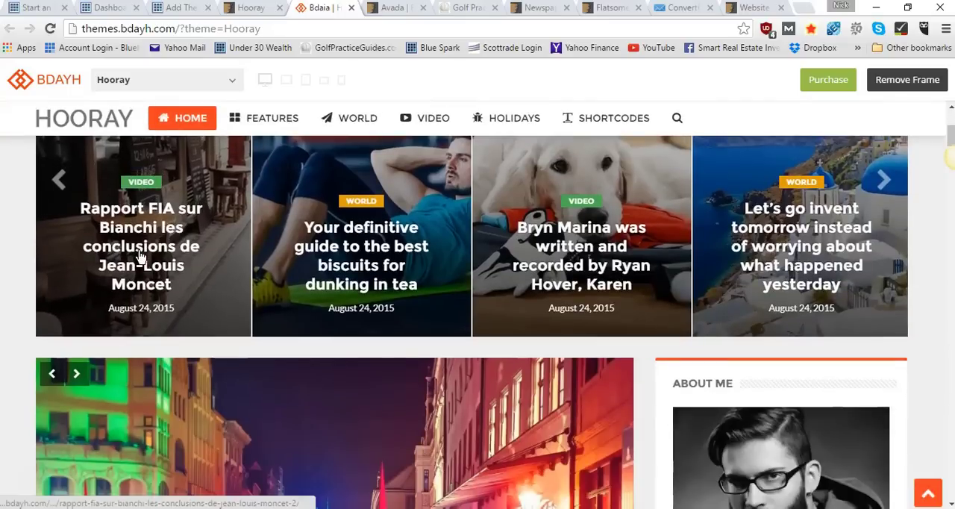
scroll(142, 259, up, 3)
scroll(142, 259, down, 3)
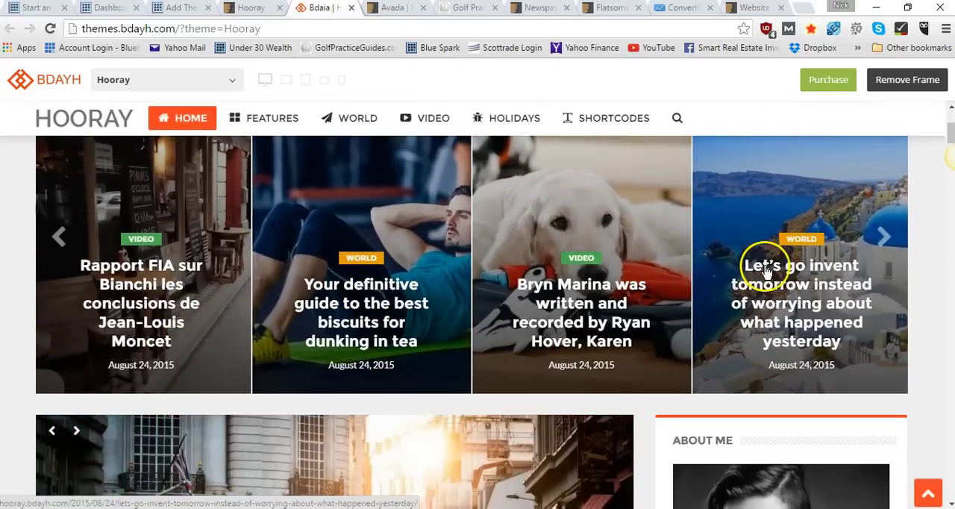
scroll(211, 287, down, 4)
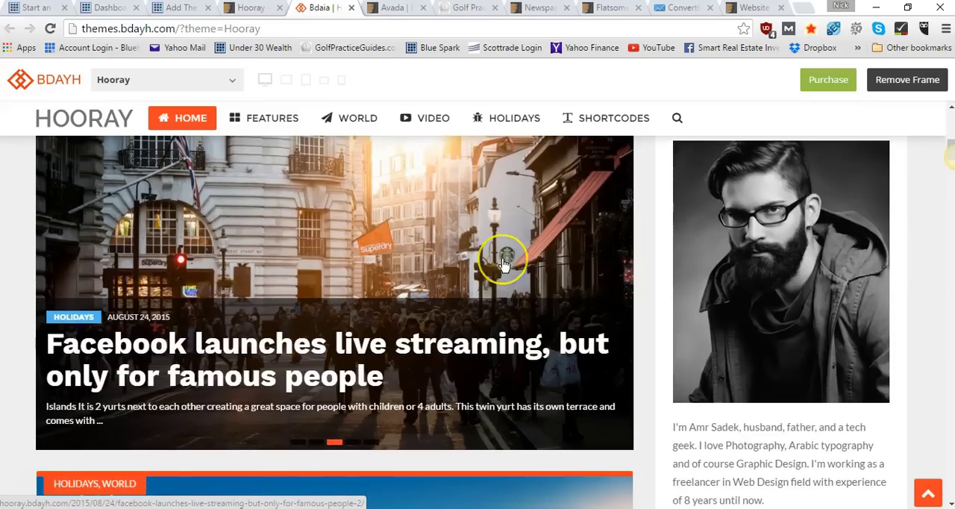
scroll(500, 256, down, 5)
scroll(503, 265, down, 20)
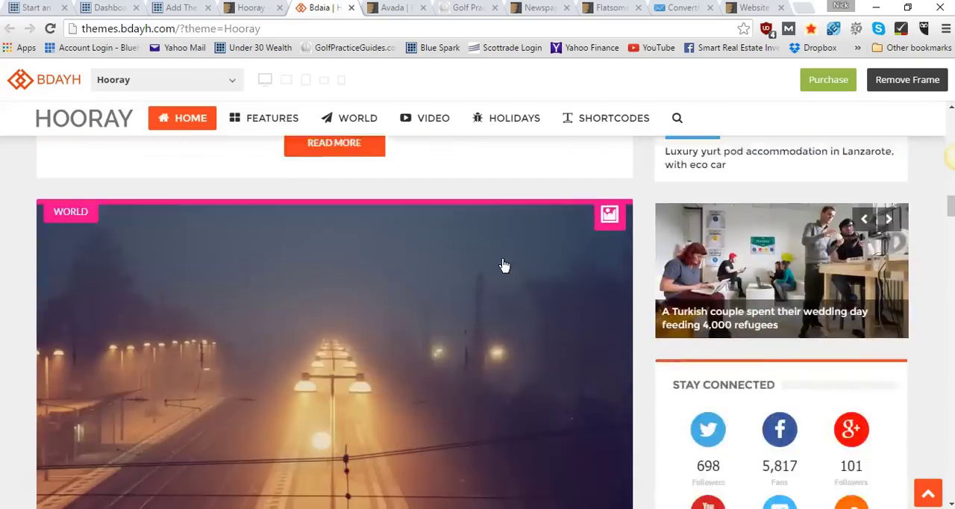
scroll(350, 298, up, 20)
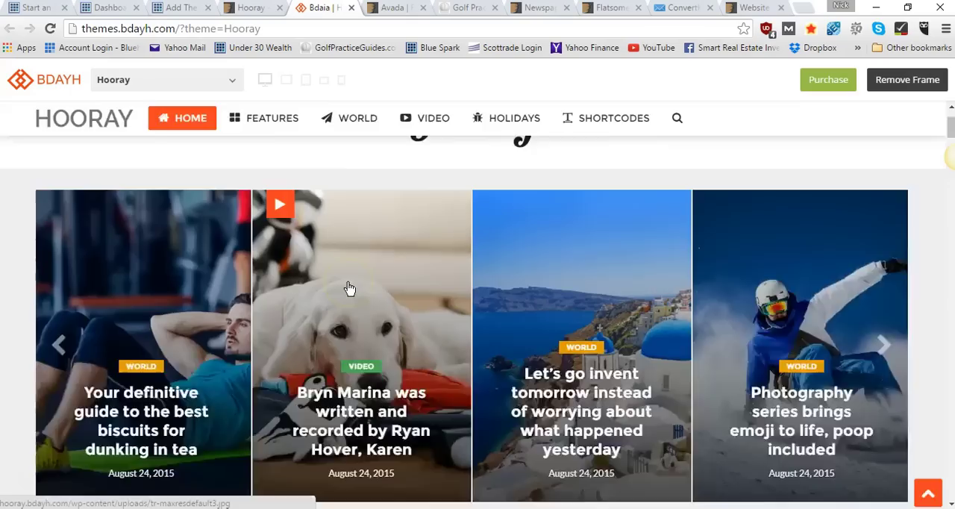
scroll(348, 284, down, 4)
scroll(745, 256, down, 3)
scroll(761, 256, up, 4)
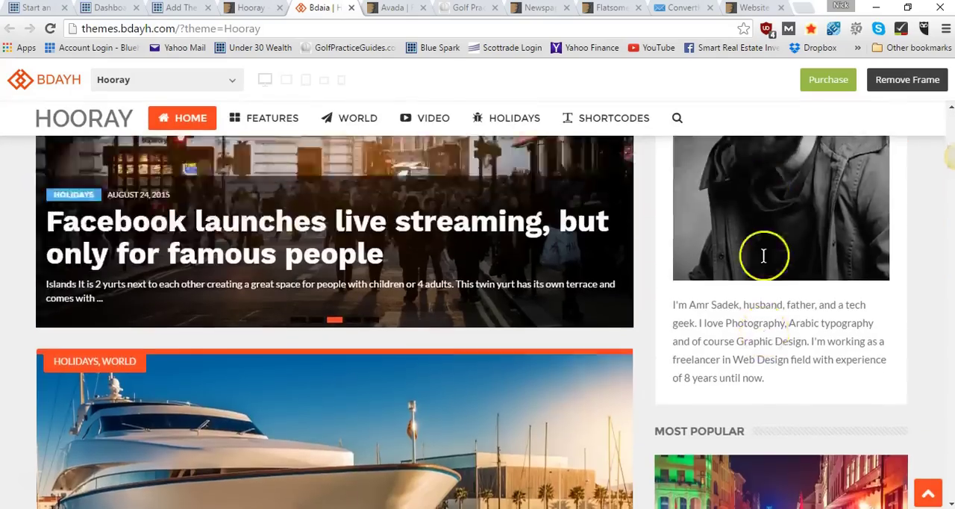
Examine the Hooray demo's sidebar widgets, from the author bio and most popular posts to the social links and popular posts list
scroll(758, 286, down, 6)
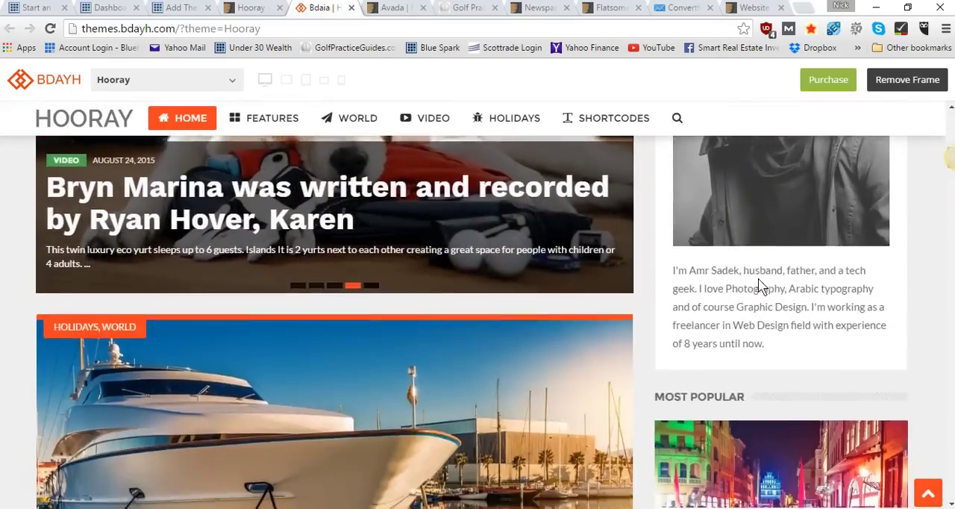
scroll(766, 322, down, 5)
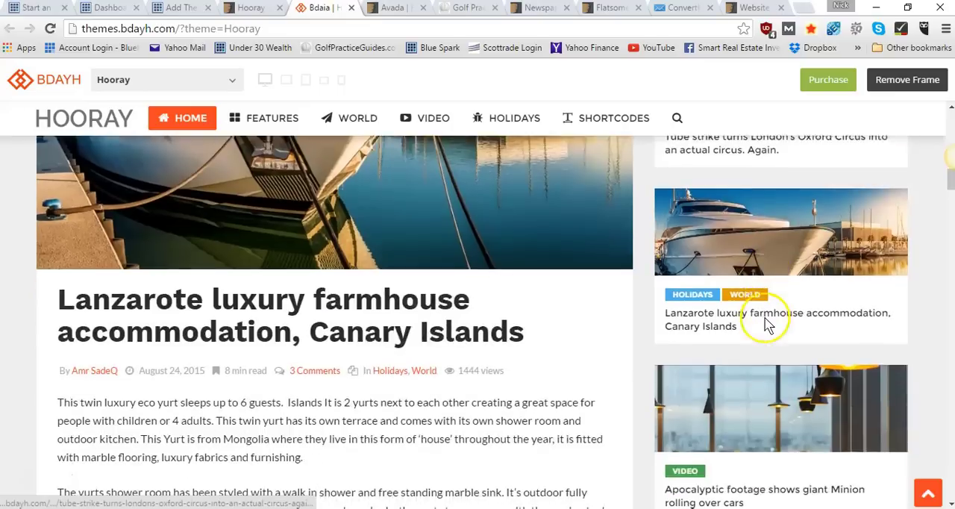
scroll(807, 206, down, 2)
scroll(812, 209, down, 9)
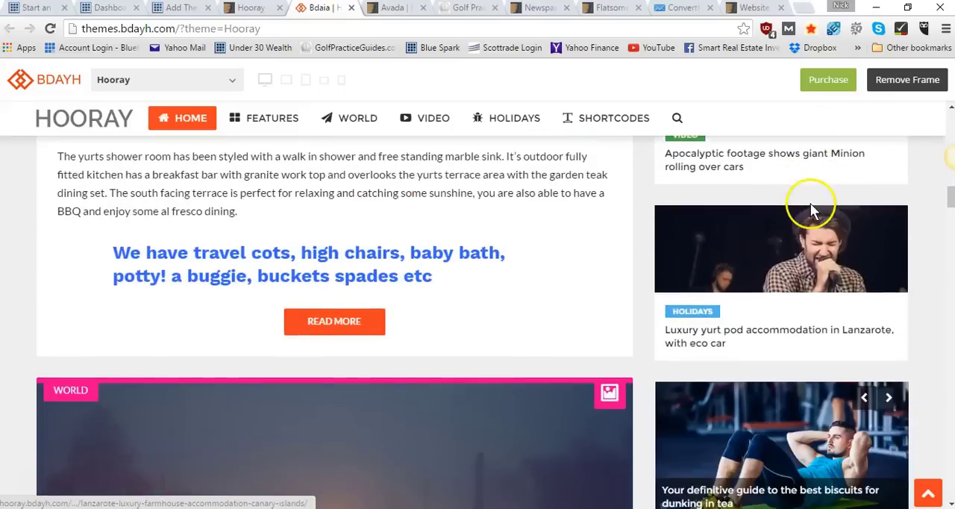
scroll(812, 209, up, 2)
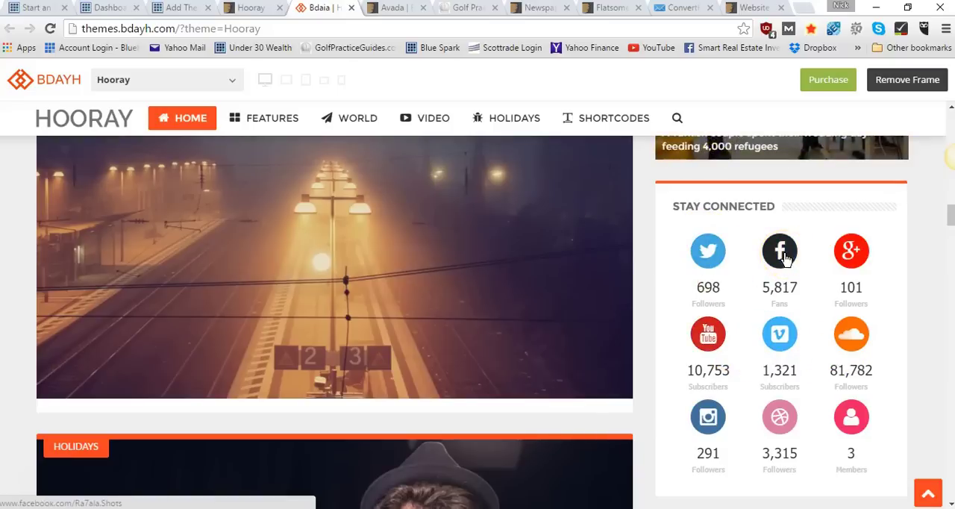
scroll(784, 258, down, 4)
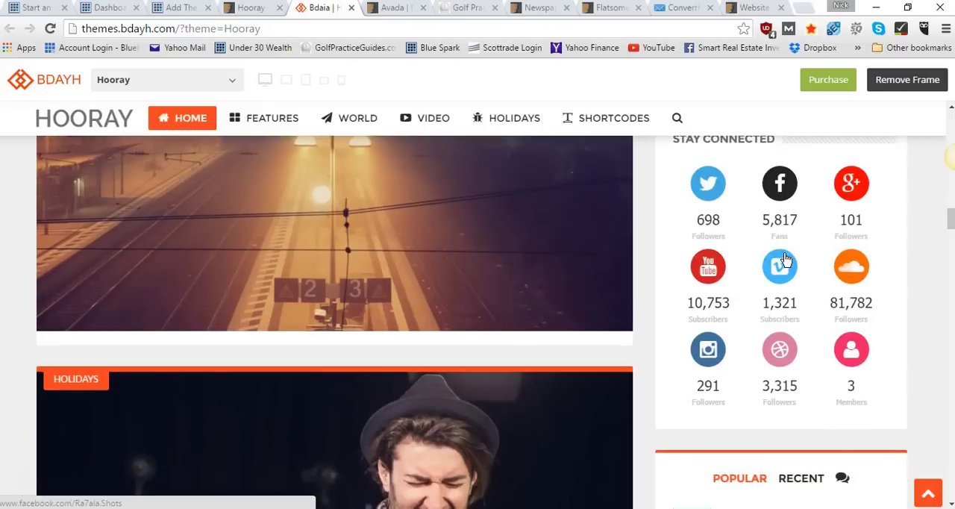
scroll(786, 261, down, 1)
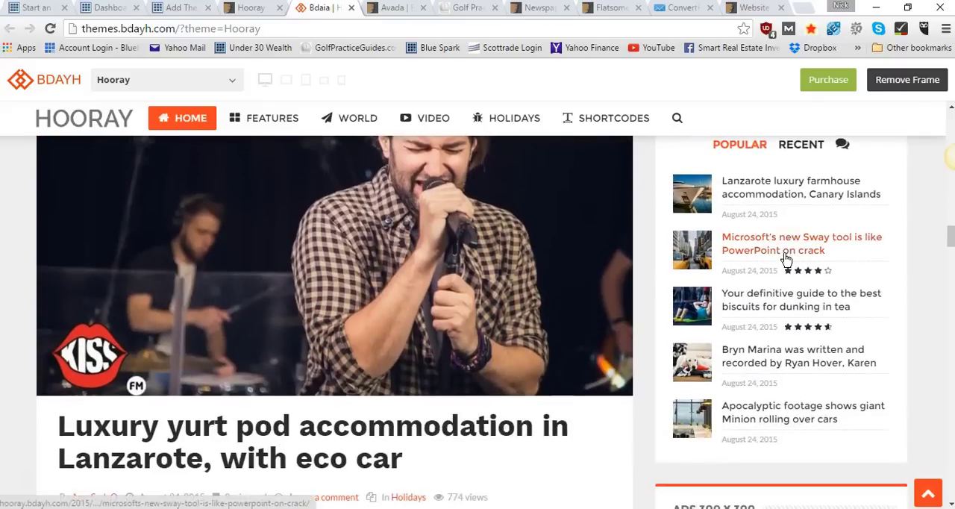
scroll(786, 266, up, 1)
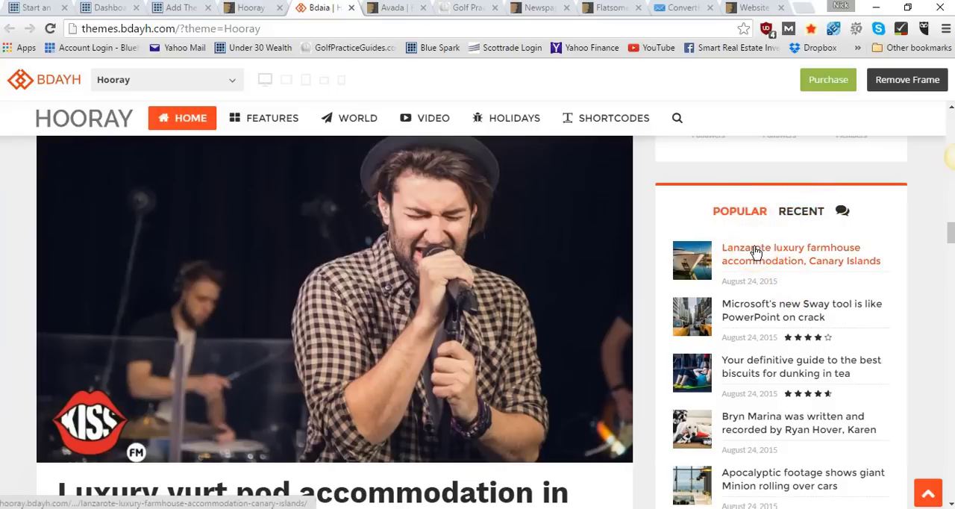
scroll(753, 252, down, 2)
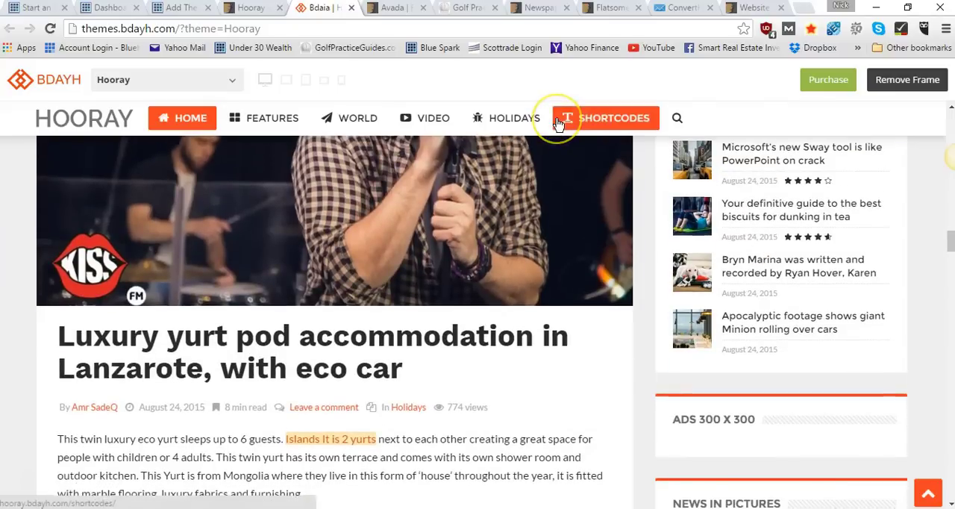
Return to the Hooray demo's header and inspect its logo area and the Features and World submenus
scroll(558, 124, up, 11)
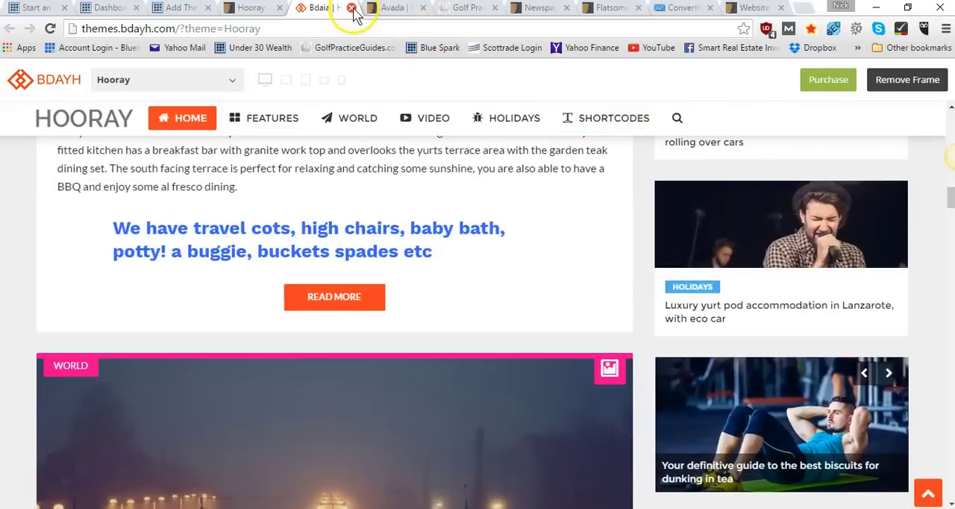
mouse_move(378, 134)
scroll(381, 224, up, 3)
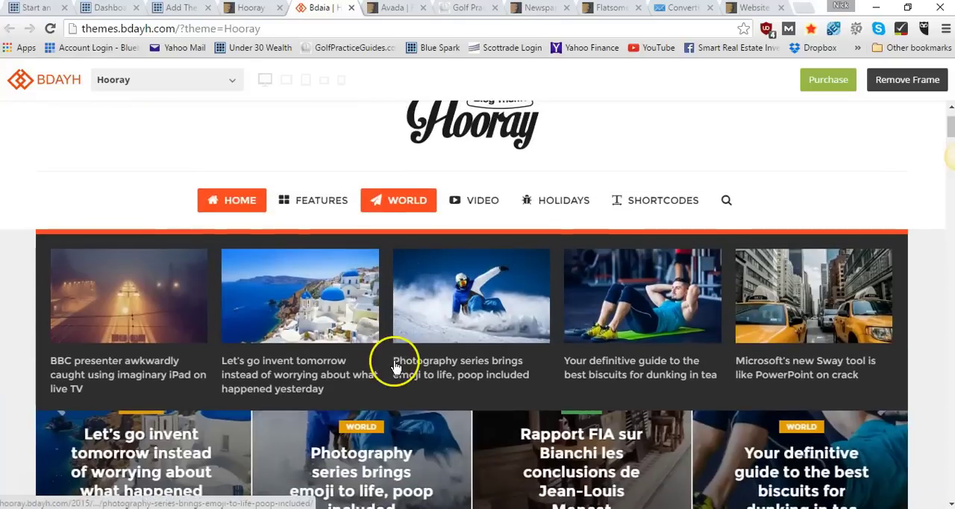
scroll(373, 167, up, 1)
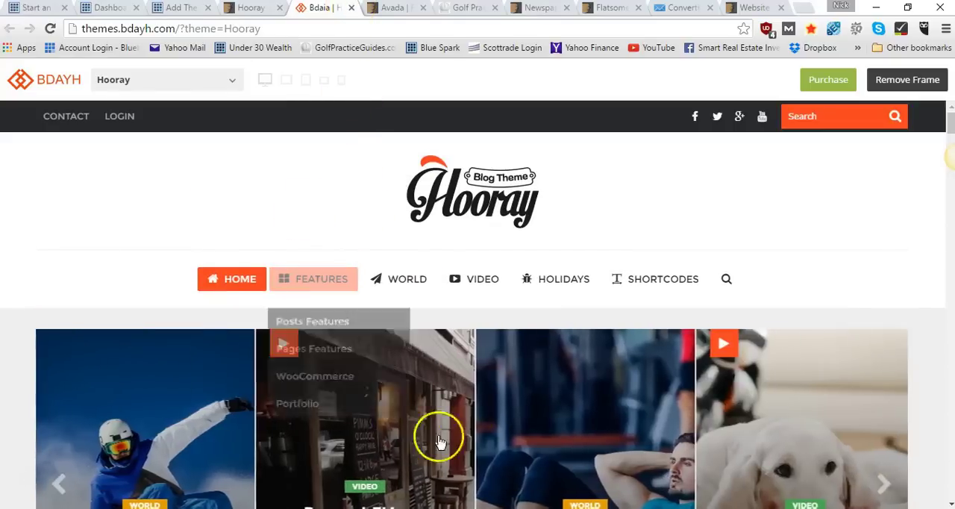
mouse_move(380, 302)
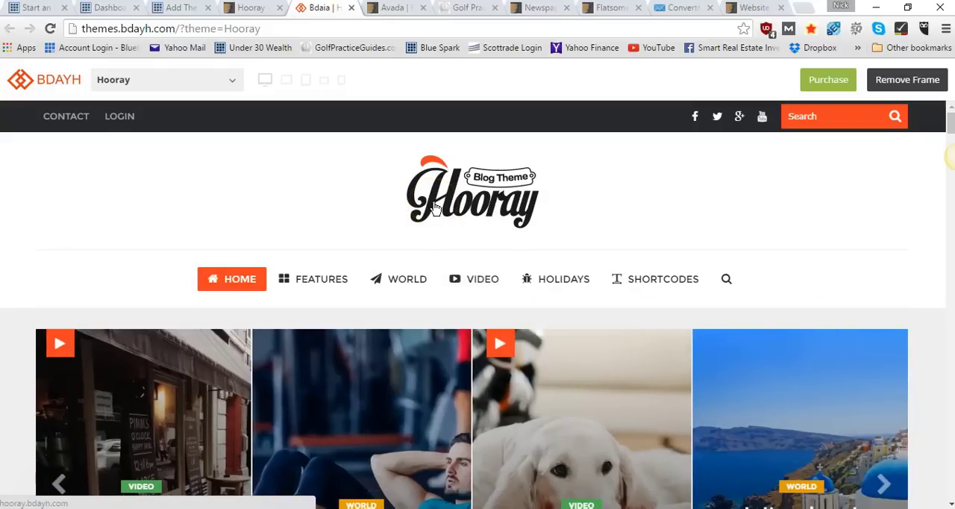
scroll(237, 213, down, 3)
scroll(409, 361, down, 3)
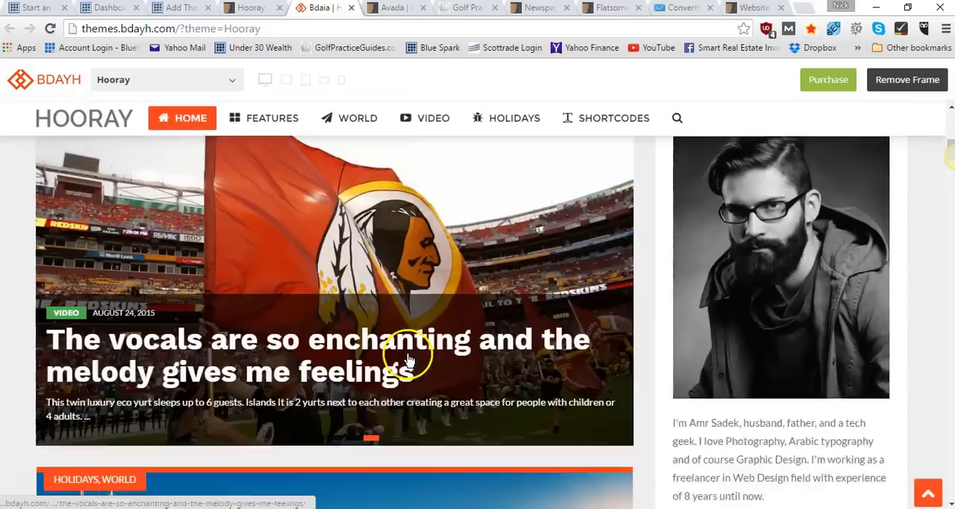
Close the Hooray preview and item page, and look over the Avada Responsive Multi-Purpose Theme item page
click(351, 9)
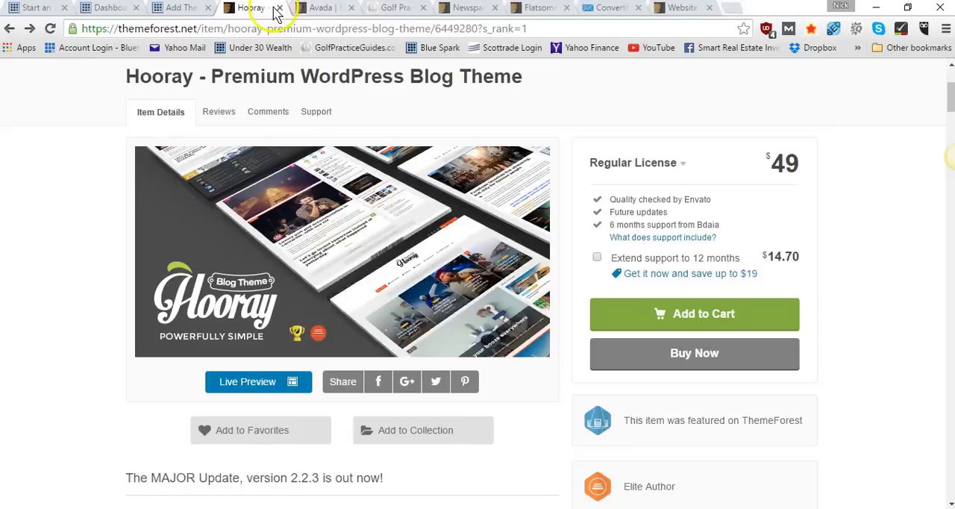
click(281, 9)
scroll(377, 313, down, 3)
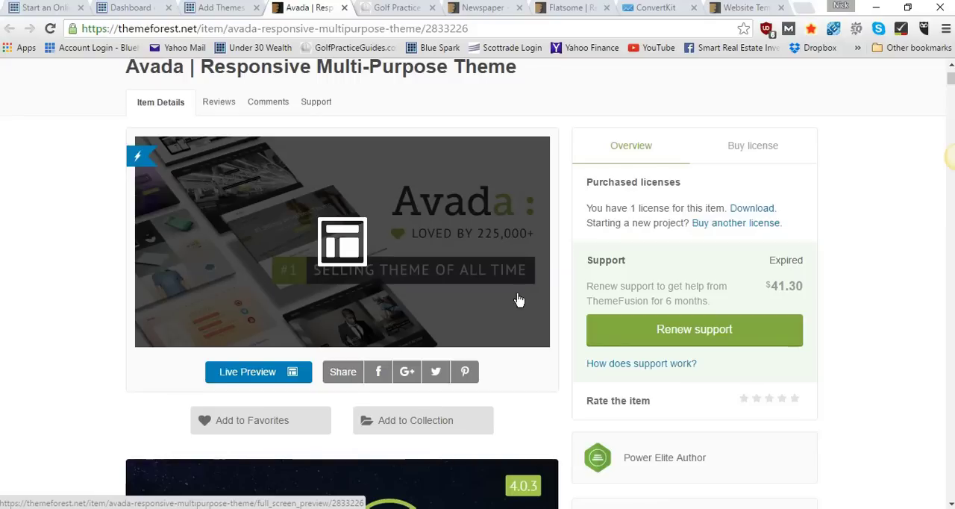
Switch to the GolfPracticeGuides.com site and look over its home page, from the header banner to the subscribe section and blog posts
scroll(519, 300, up, 1)
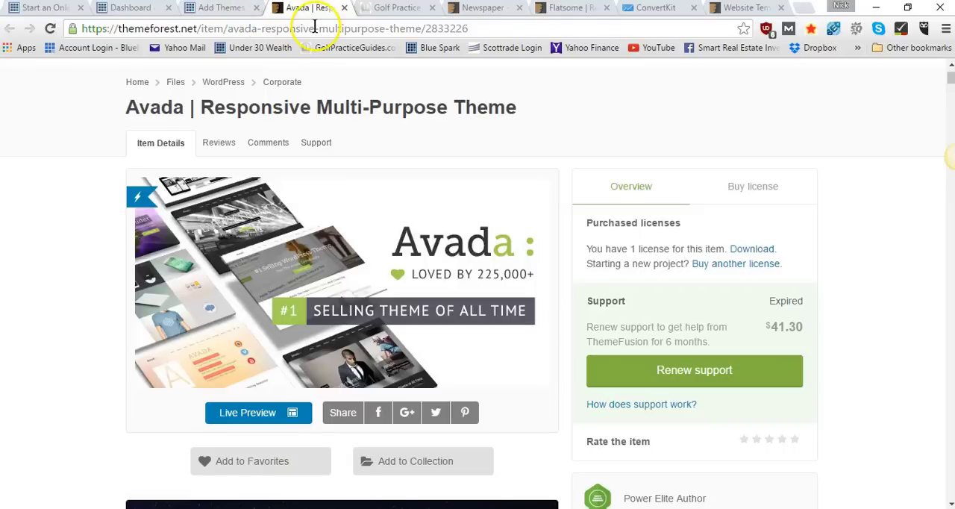
scroll(150, 293, up, 1)
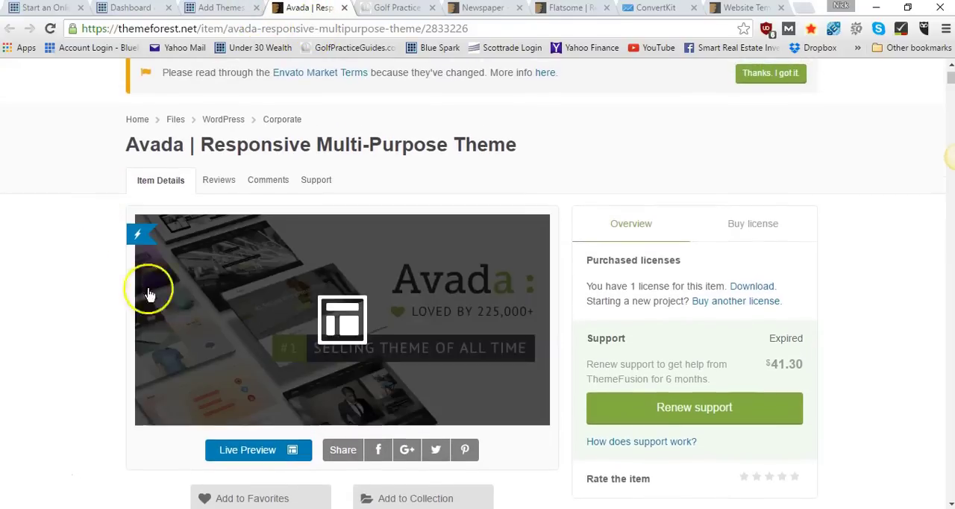
click(393, 9)
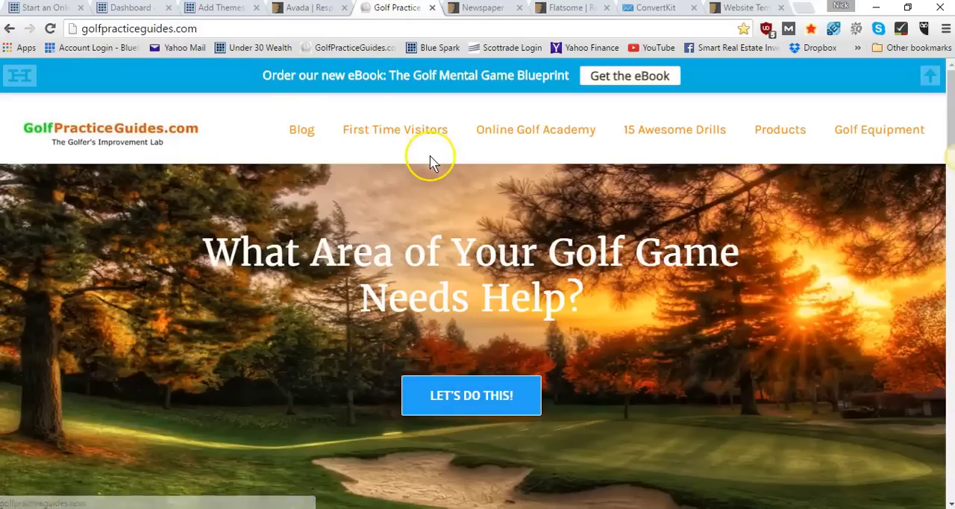
scroll(431, 162, down, 1)
scroll(432, 162, down, 8)
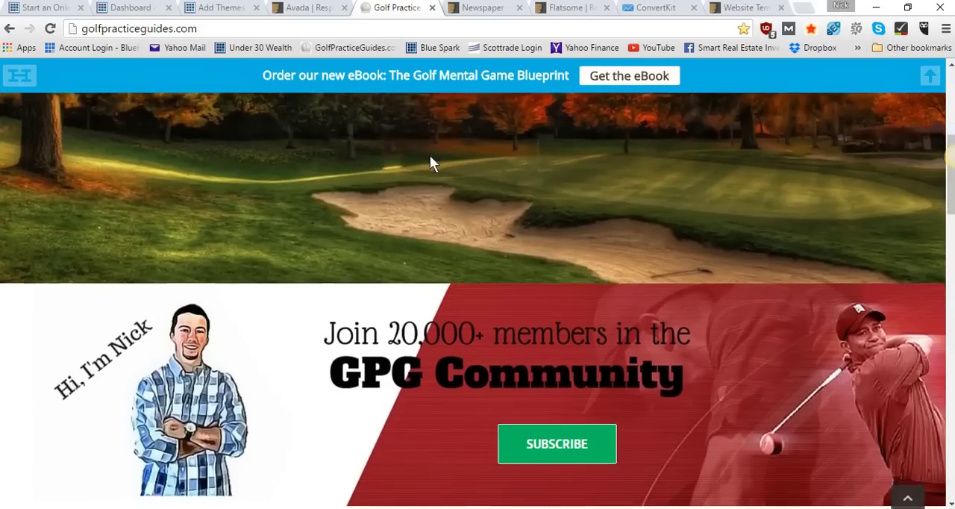
scroll(431, 163, down, 6)
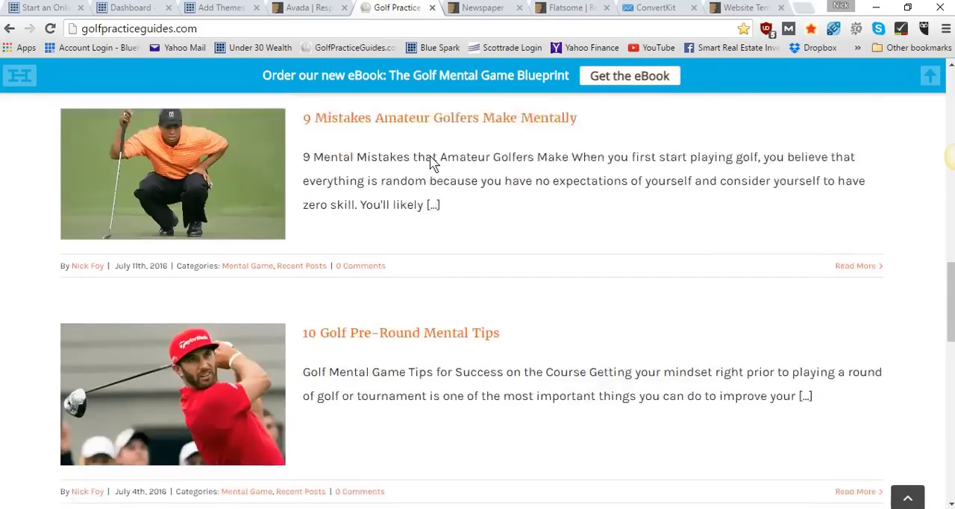
scroll(431, 162, up, 9)
scroll(431, 163, up, 5)
click(454, 411)
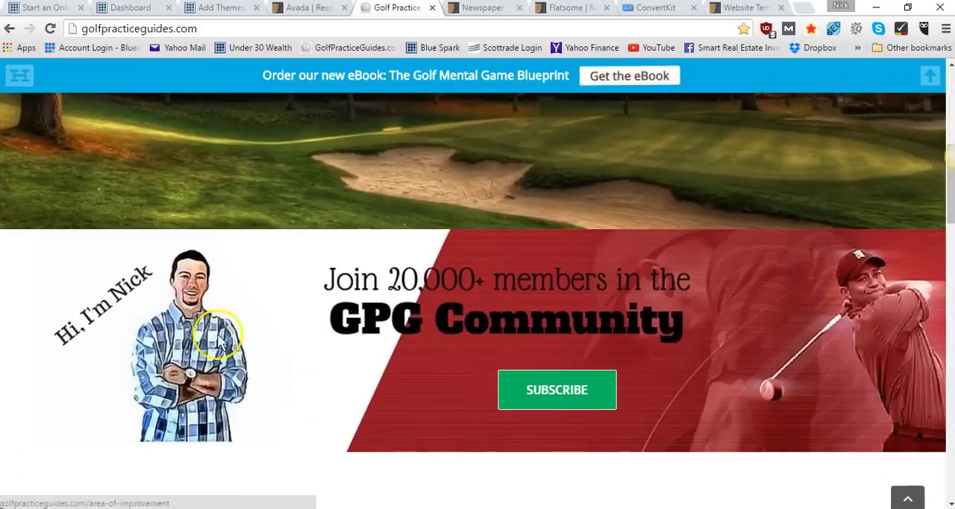
click(549, 384)
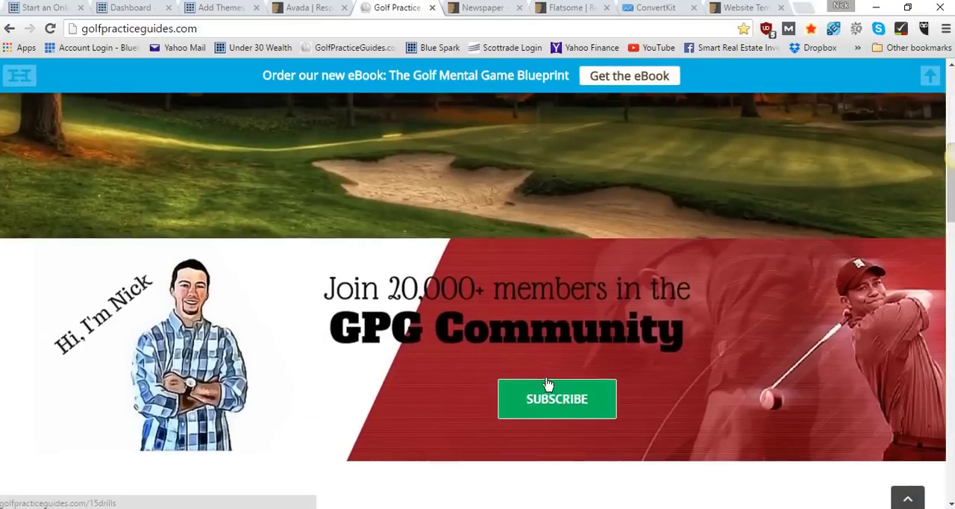
scroll(545, 384, up, 4)
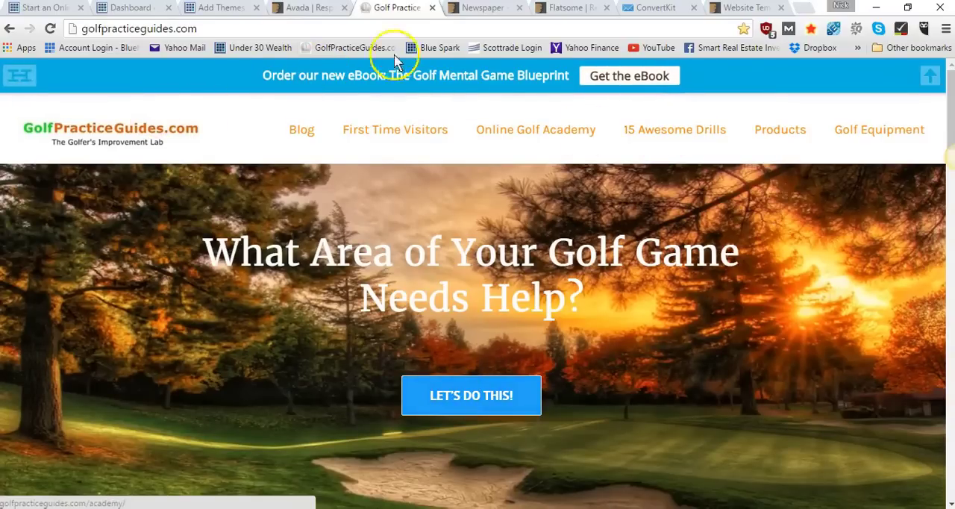
Return to the Avada item page, open its live preview, and look over the demo's home page
click(326, 9)
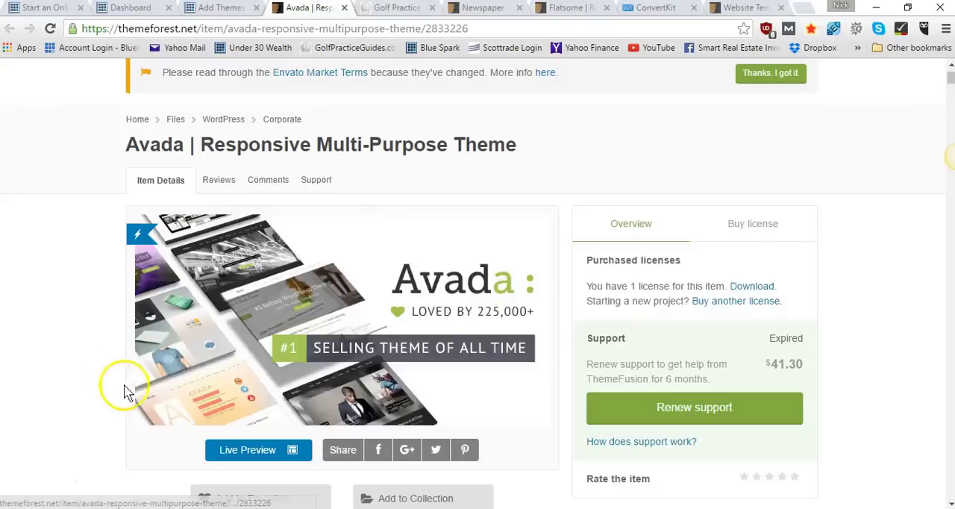
click(228, 452)
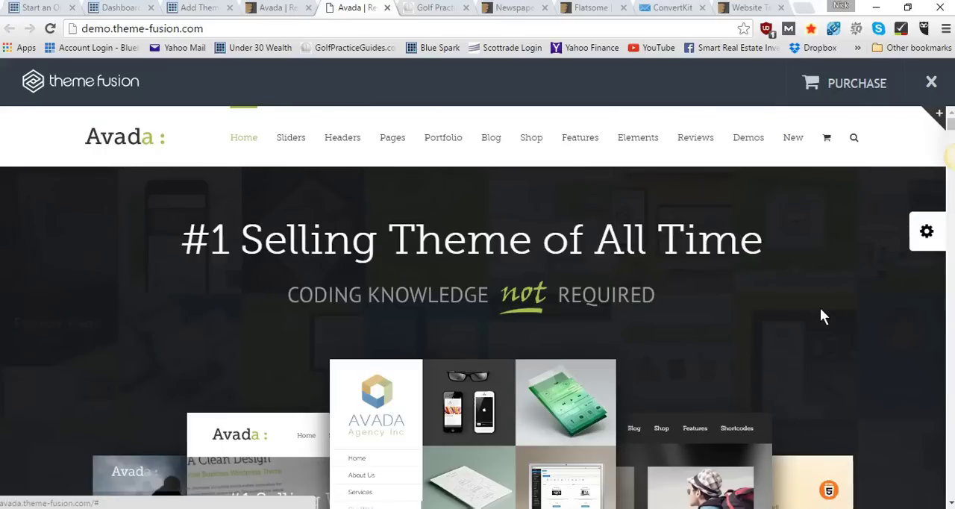
scroll(820, 309, down, 2)
scroll(820, 315, down, 2)
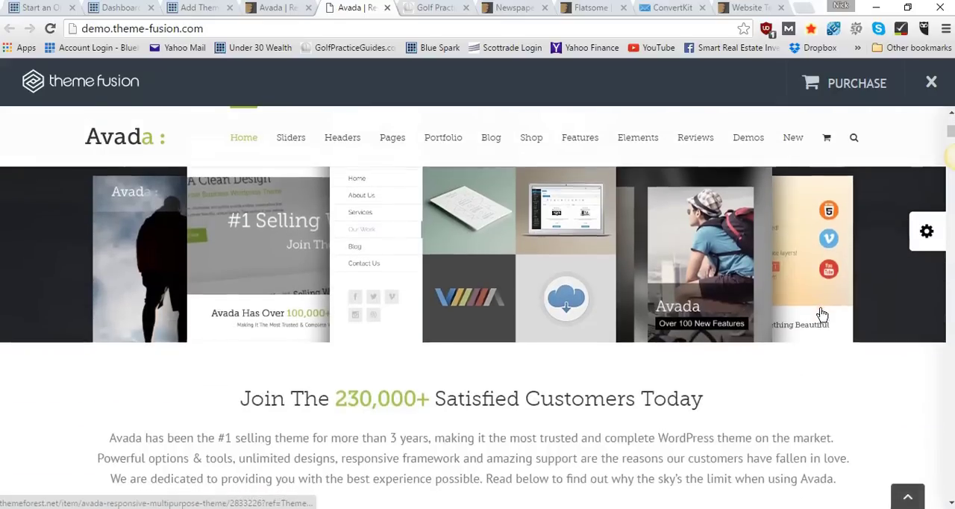
scroll(819, 311, down, 2)
scroll(820, 311, down, 3)
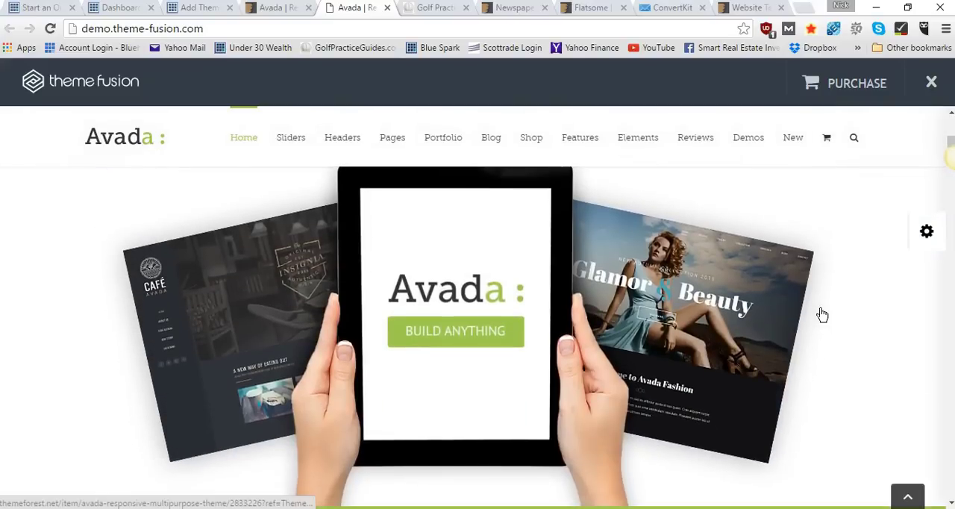
scroll(819, 309, down, 3)
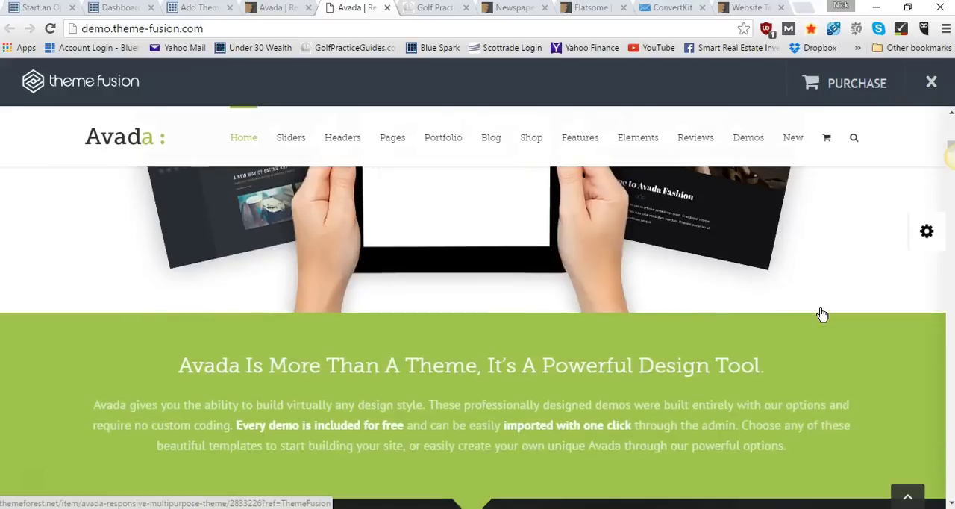
scroll(820, 309, up, 10)
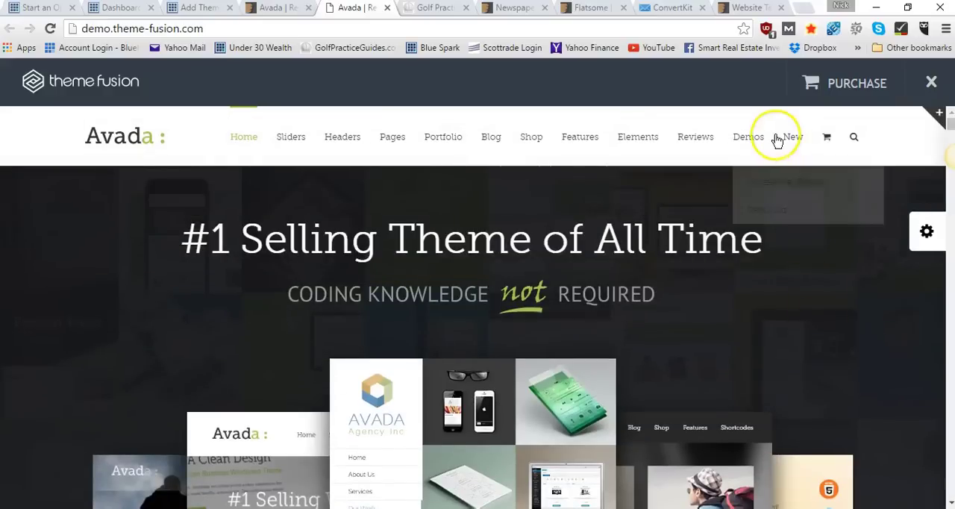
Open Avada's Demos page and browse the included example sites under Created With Avada
mouse_move(755, 143)
click(776, 217)
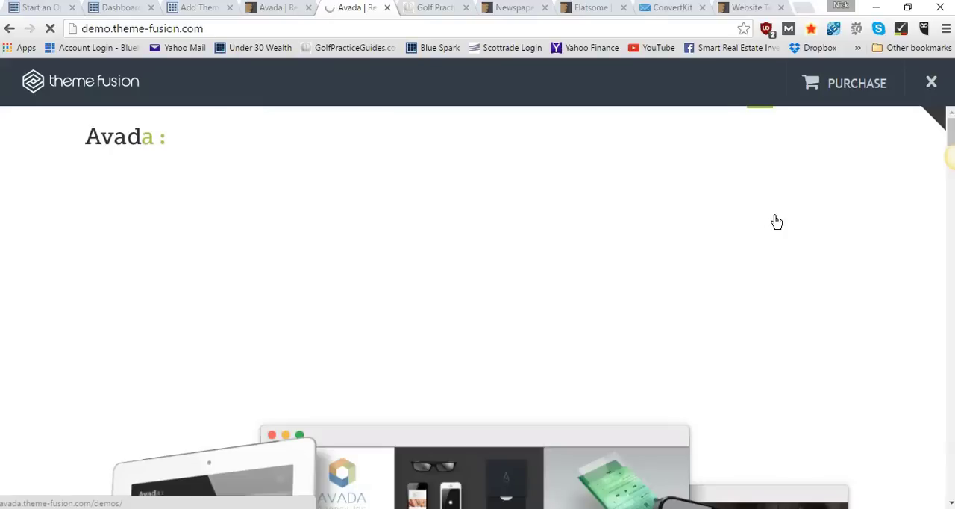
scroll(774, 217, down, 7)
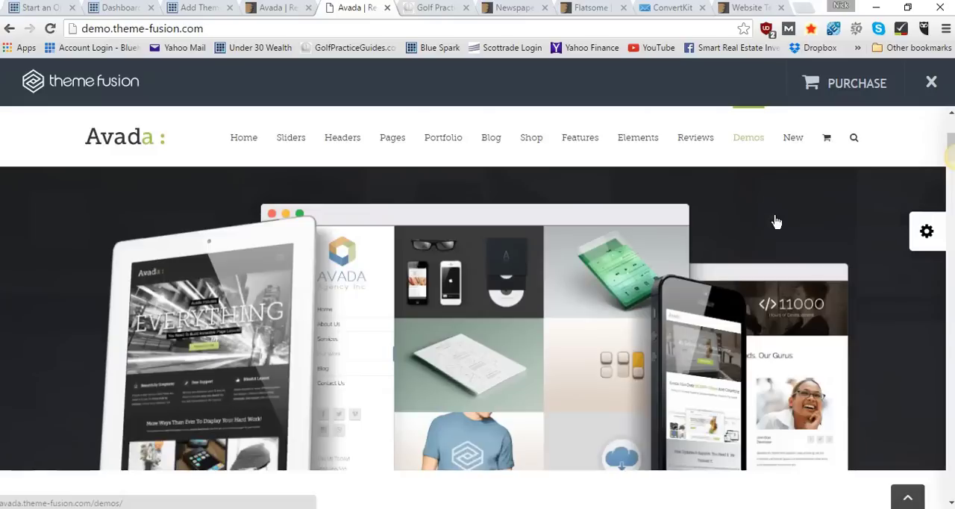
click(925, 236)
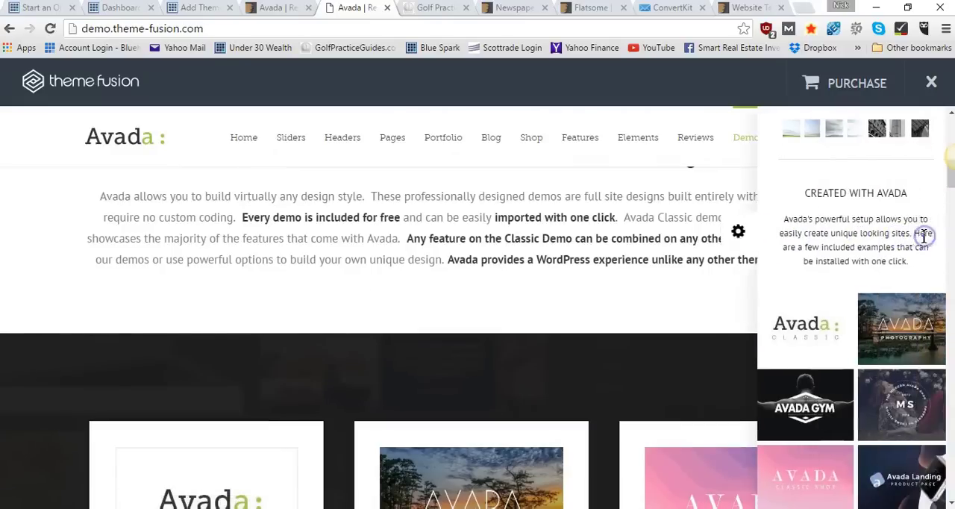
scroll(913, 298, down, 3)
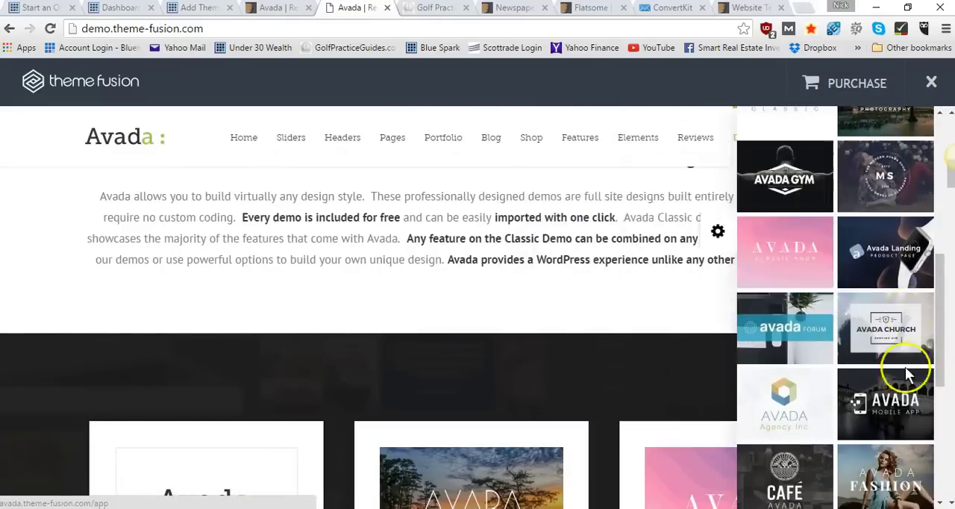
scroll(871, 173, up, 3)
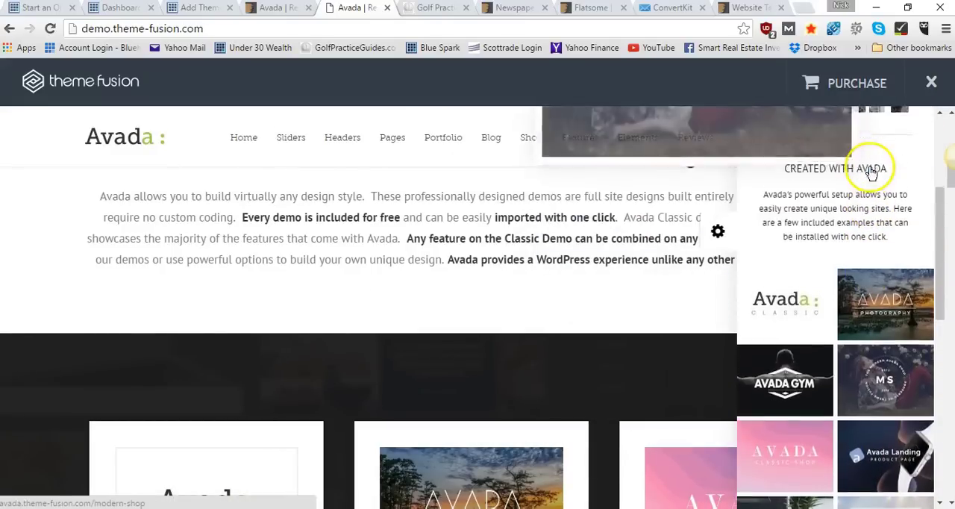
mouse_move(885, 306)
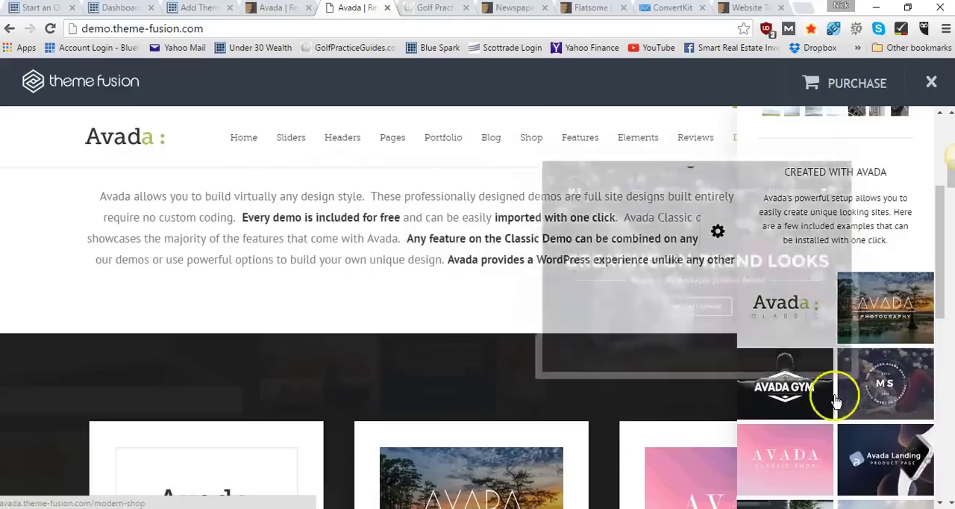
Open the Avada Gym demo, hide its options sidebar, and examine the hero banner, service icons and testimonials
click(800, 393)
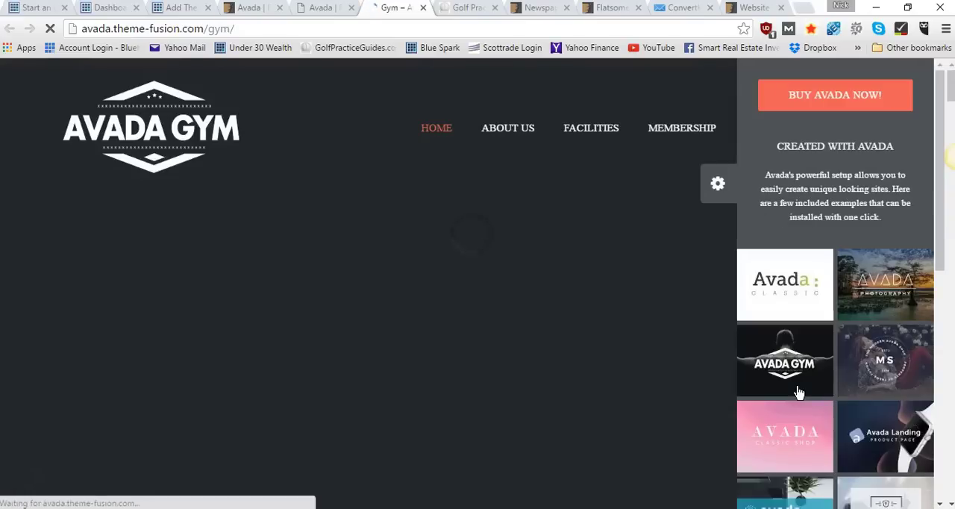
click(717, 183)
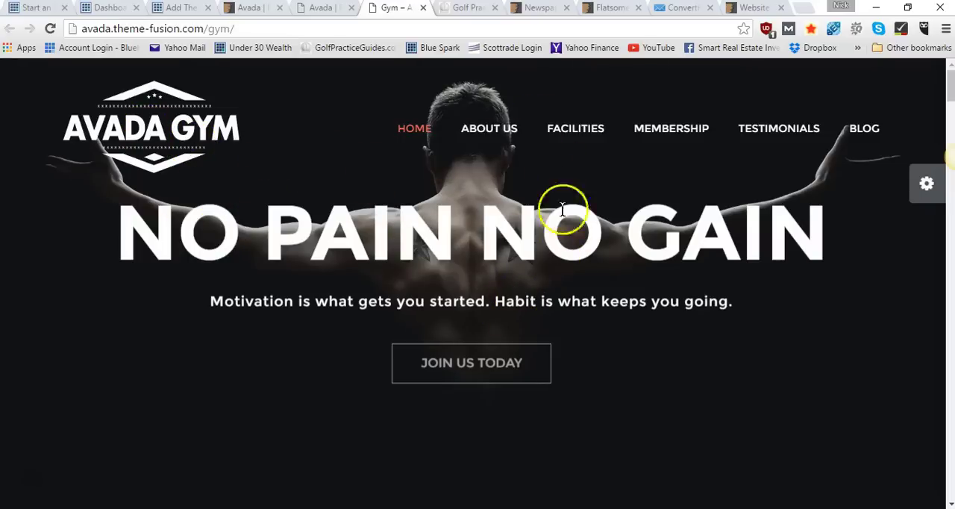
scroll(610, 313, down, 7)
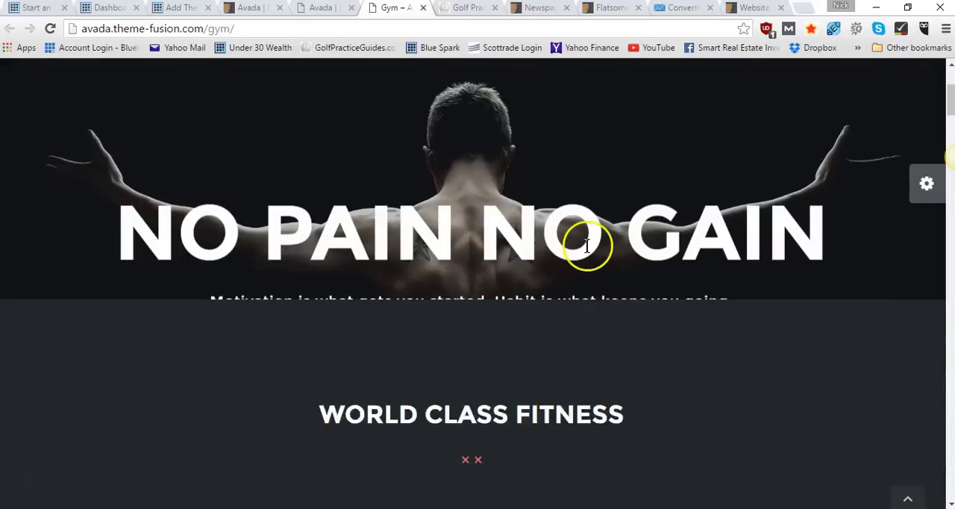
scroll(587, 246, down, 8)
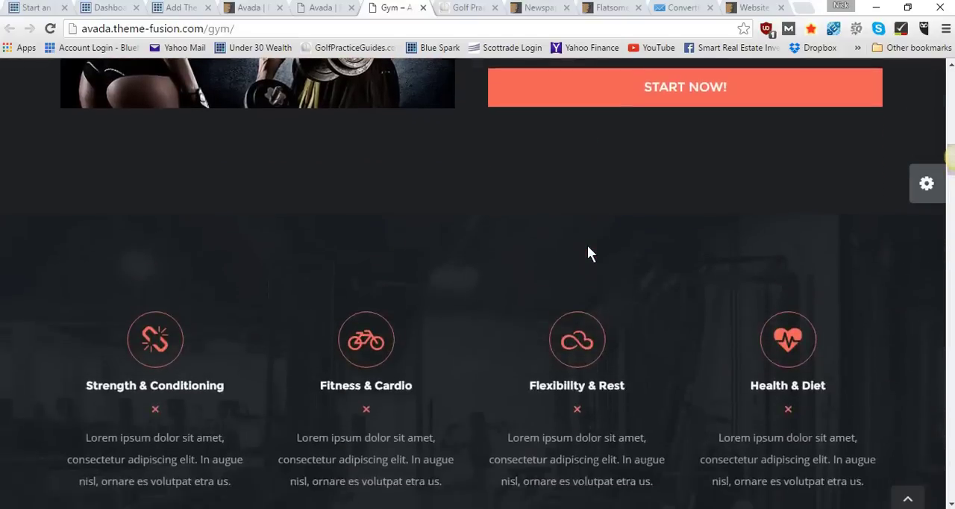
scroll(587, 252, down, 6)
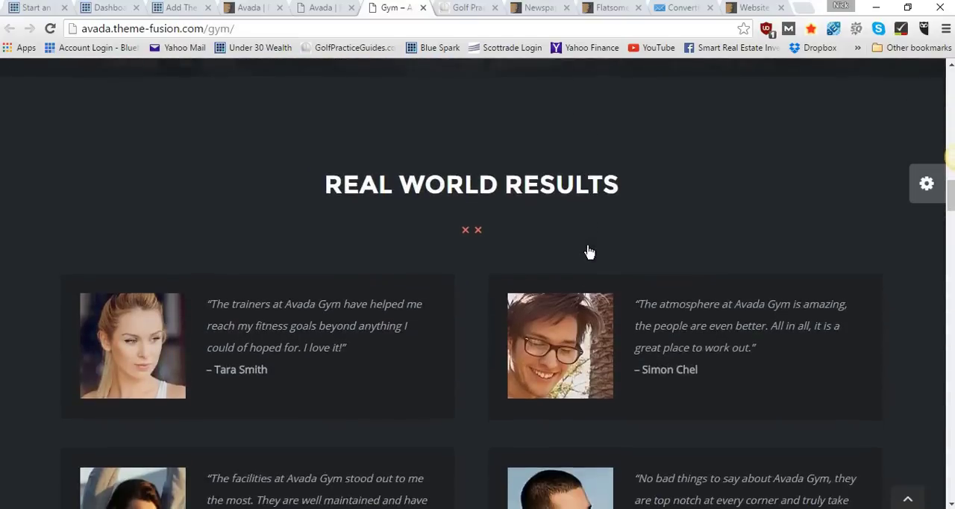
scroll(586, 254, down, 5)
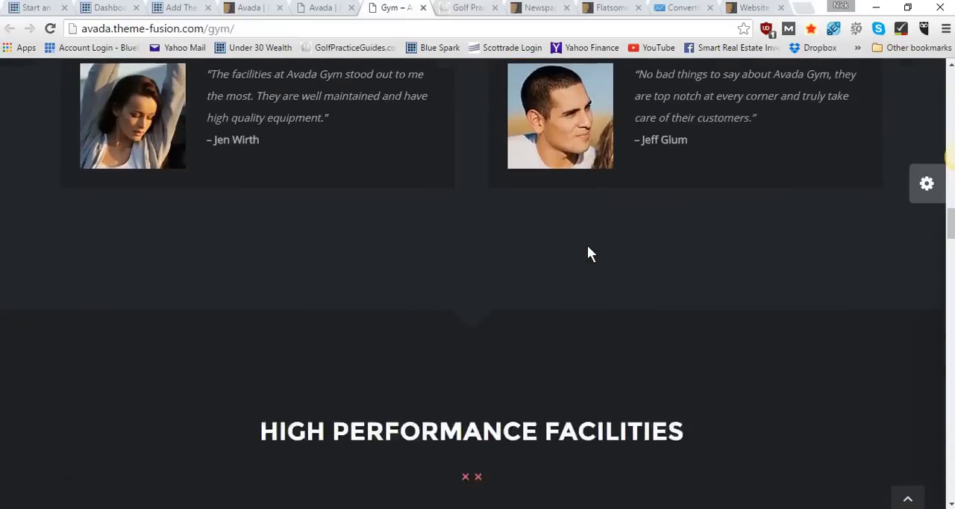
Examine the Avada Gym demo's facilities gallery, quote banner and trainer profiles, and return to its header
scroll(587, 254, down, 4)
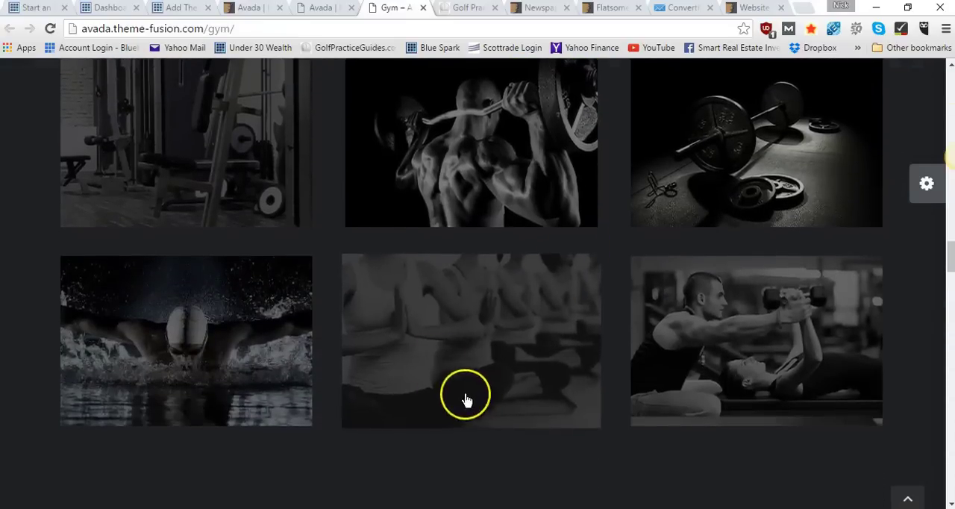
scroll(449, 169, down, 5)
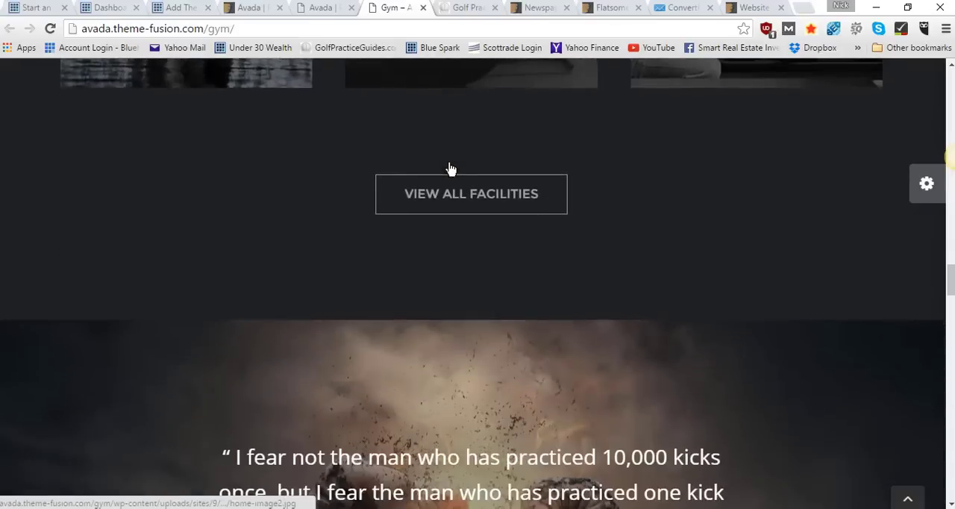
scroll(469, 240, down, 4)
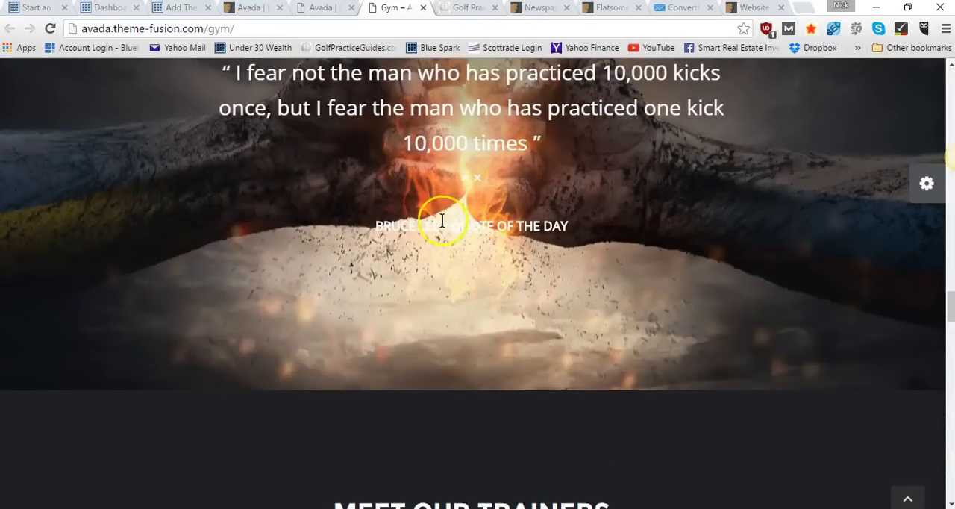
scroll(441, 215, down, 4)
scroll(477, 224, down, 3)
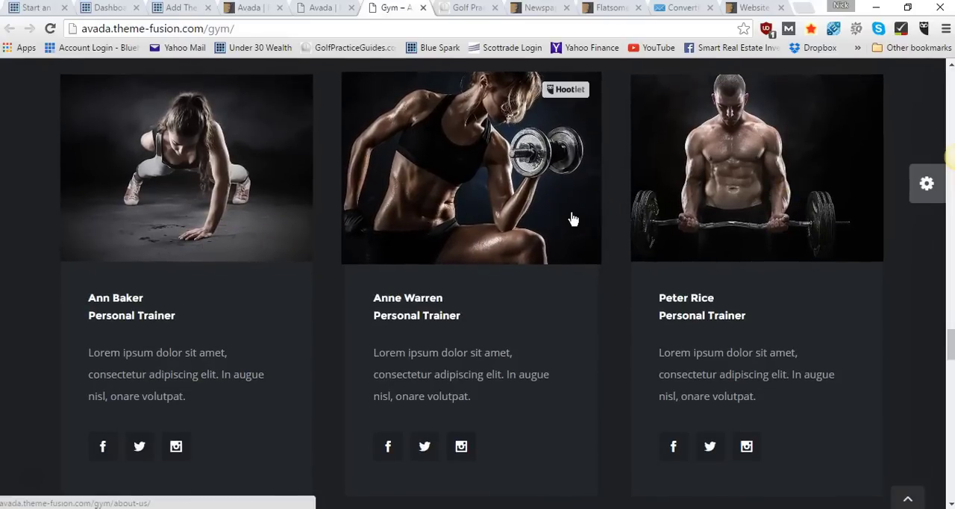
scroll(572, 219, up, 2)
scroll(572, 219, down, 7)
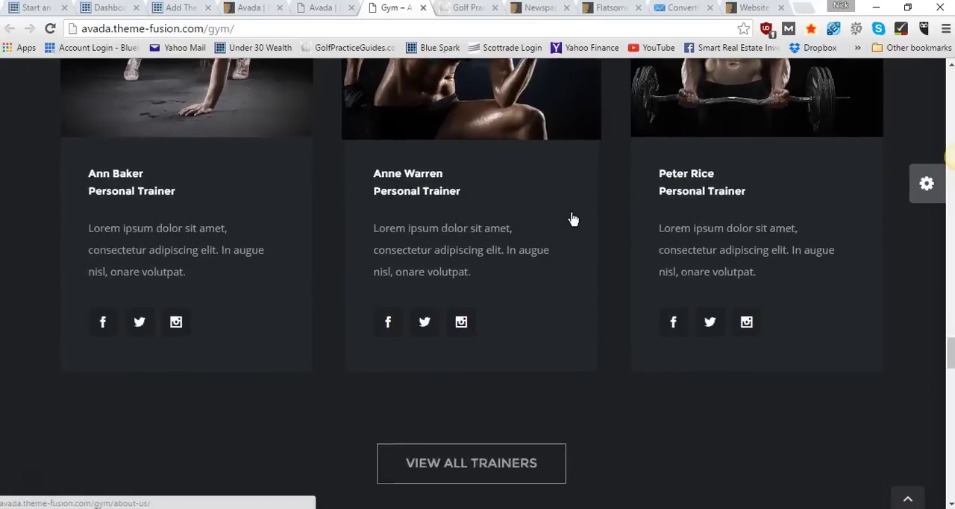
scroll(572, 216, up, 15)
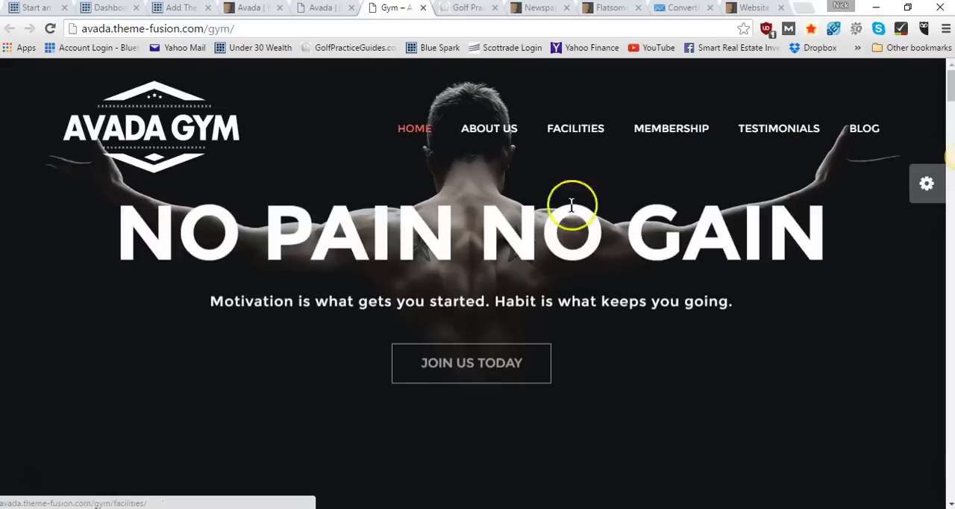
Close the Avada Gym demo, the Avada preview and the golf site, and look over the Newspaper theme's item page
click(423, 8)
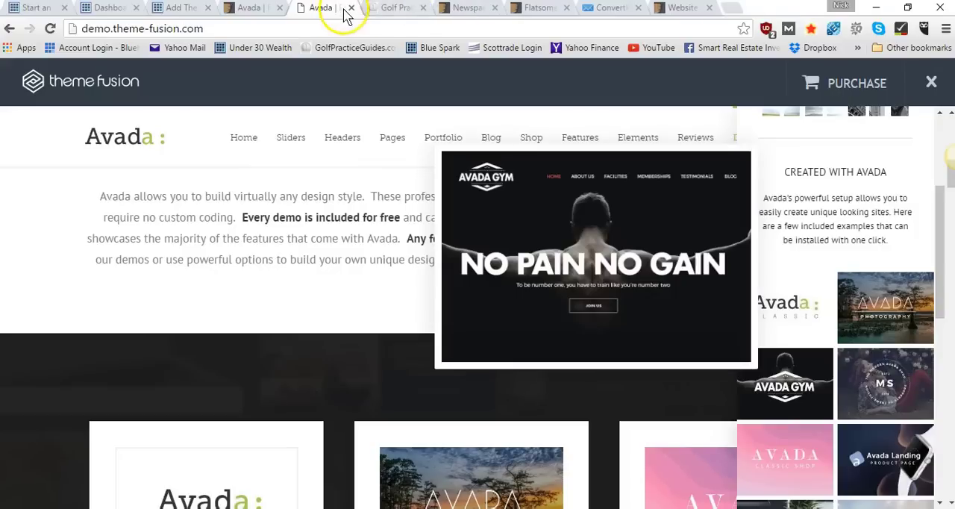
click(350, 9)
click(351, 8)
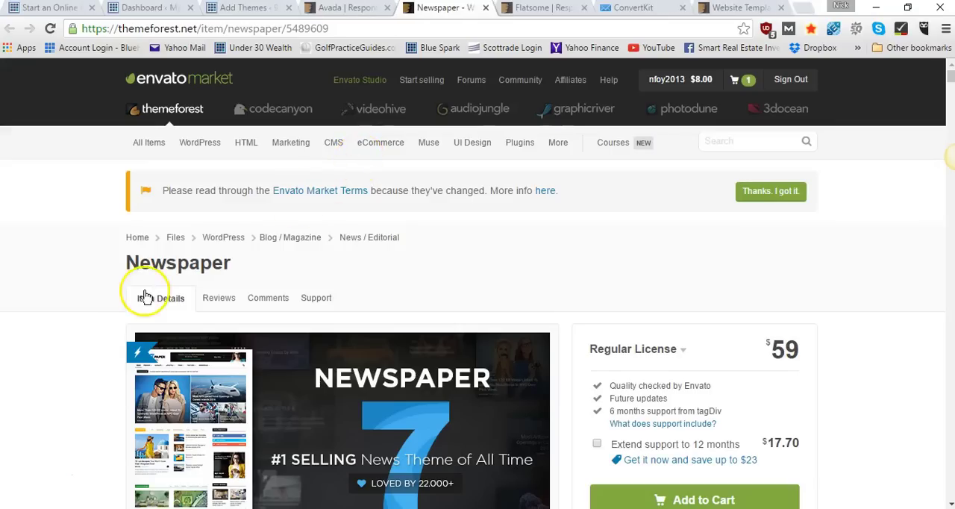
scroll(76, 356, down, 2)
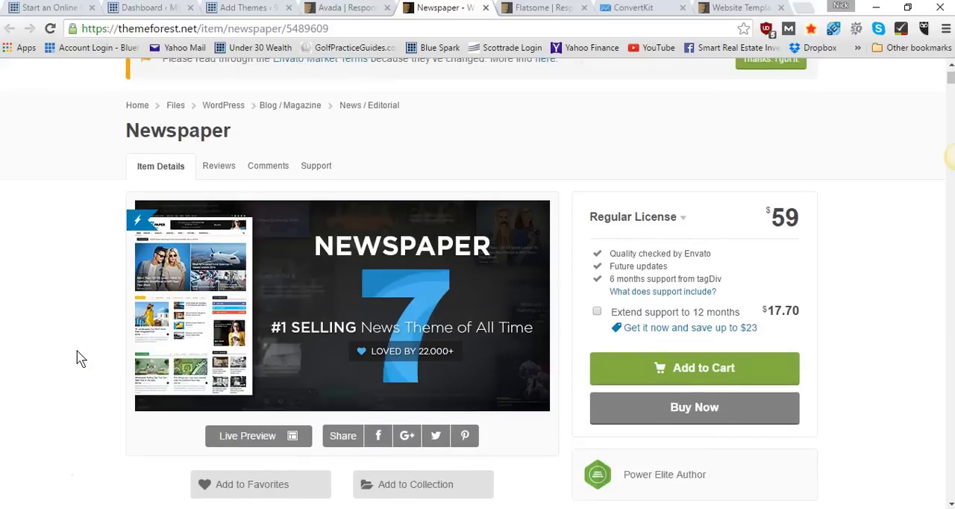
Open the Newspaper theme's live preview and browse its collection of demo sites
scroll(77, 357, down, 1)
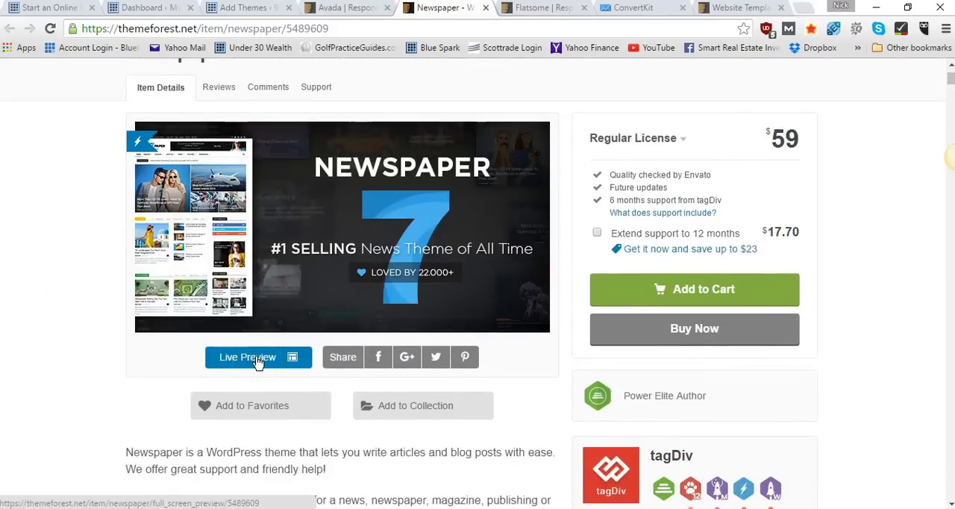
click(257, 359)
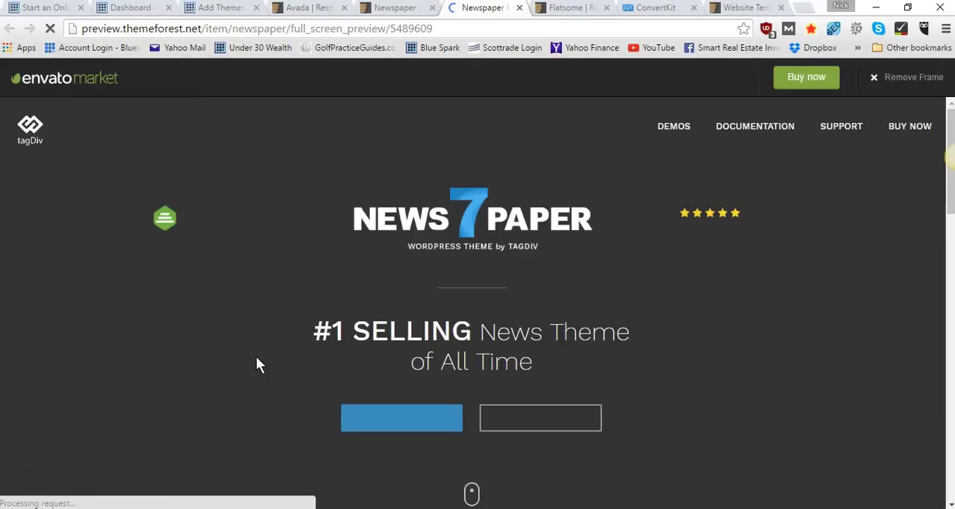
scroll(256, 364, down, 10)
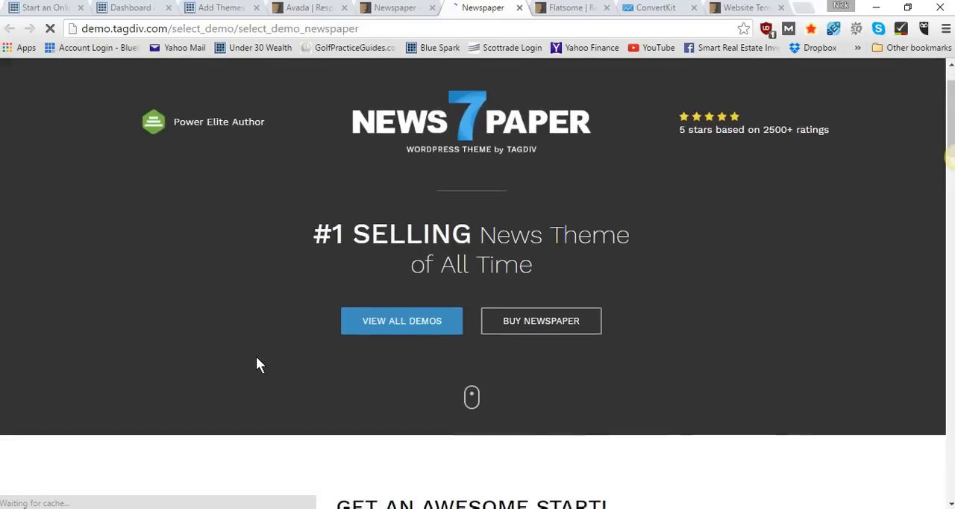
scroll(258, 363, up, 2)
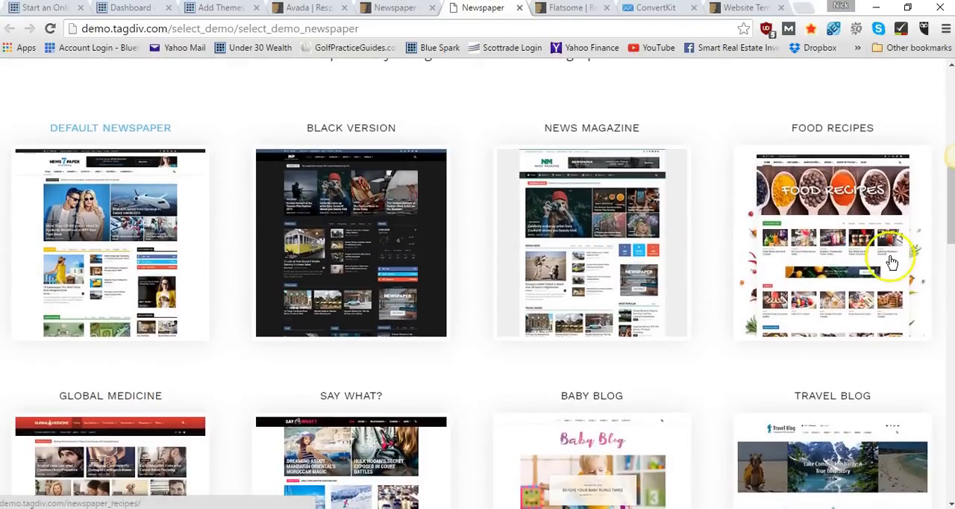
scroll(365, 298, down, 4)
scroll(372, 304, up, 2)
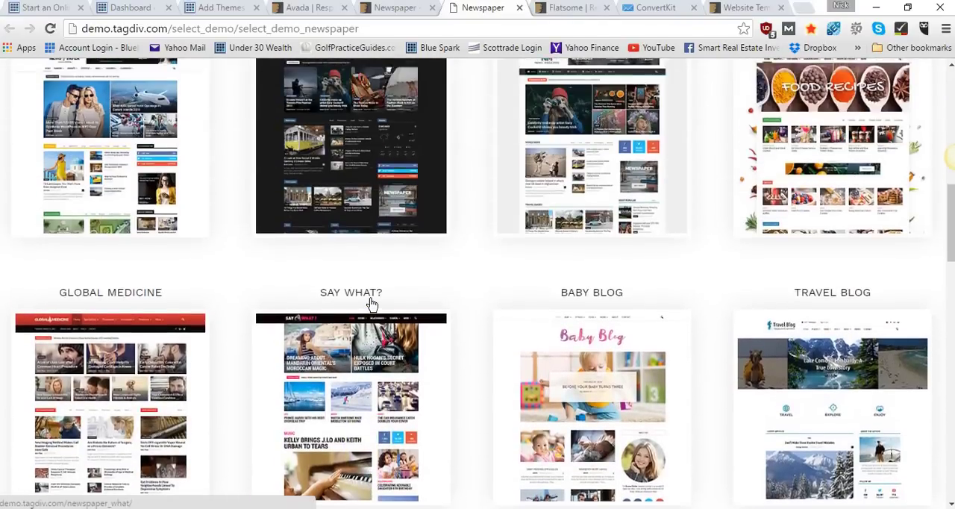
scroll(370, 321, down, 1)
Open the Say What? demo and examine its headline banners, trending stories, social counters and featured articles
click(366, 352)
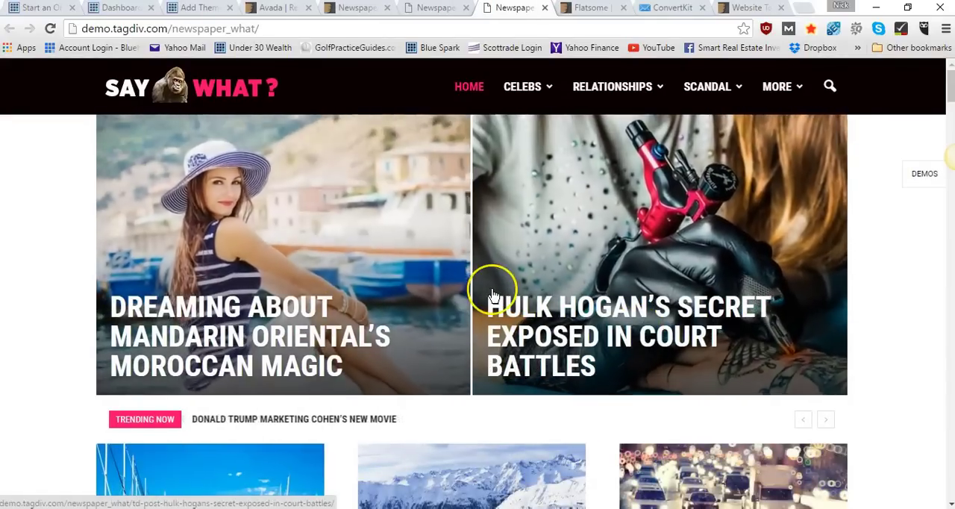
scroll(492, 295, down, 3)
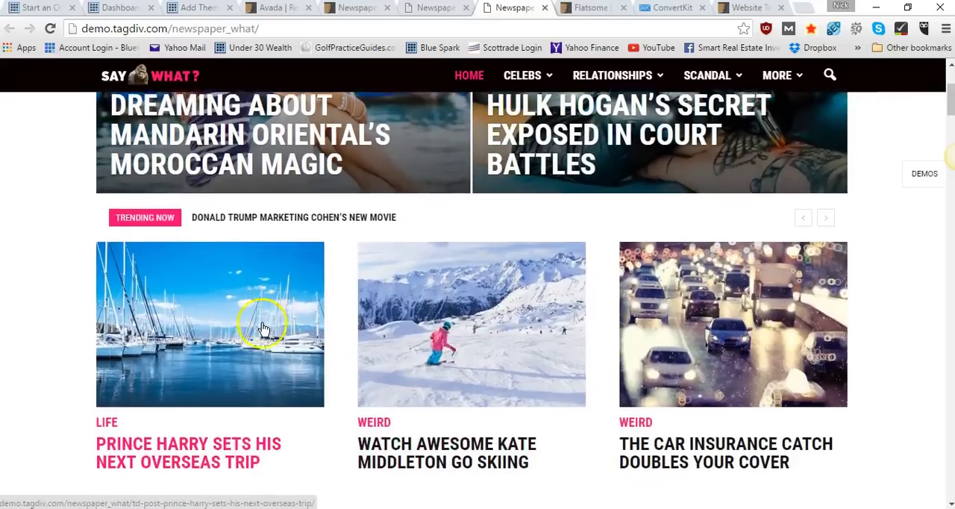
scroll(266, 319, down, 2)
scroll(731, 243, down, 3)
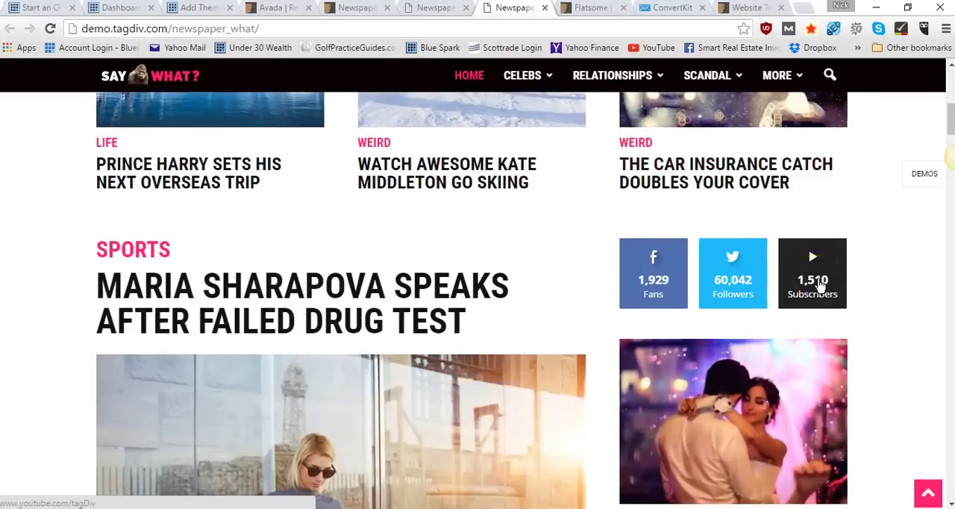
scroll(818, 284, down, 1)
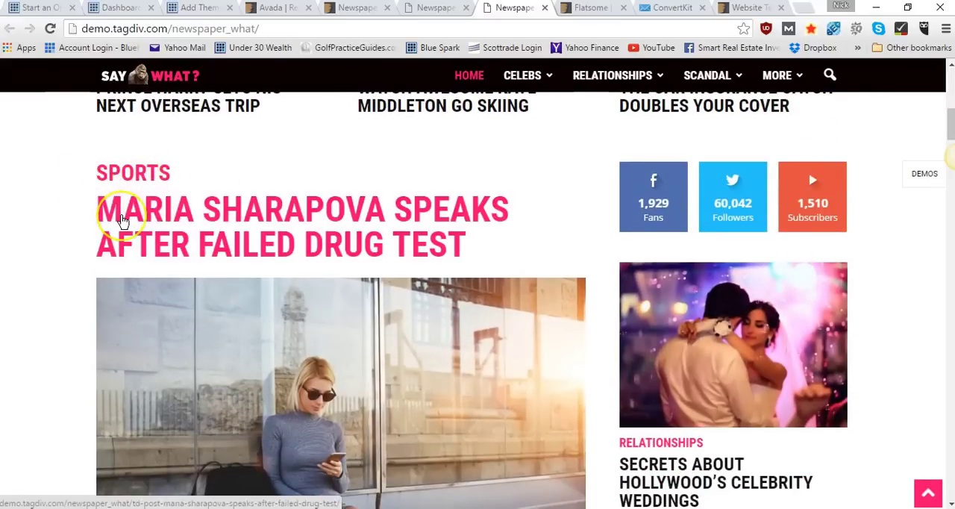
scroll(123, 220, down, 6)
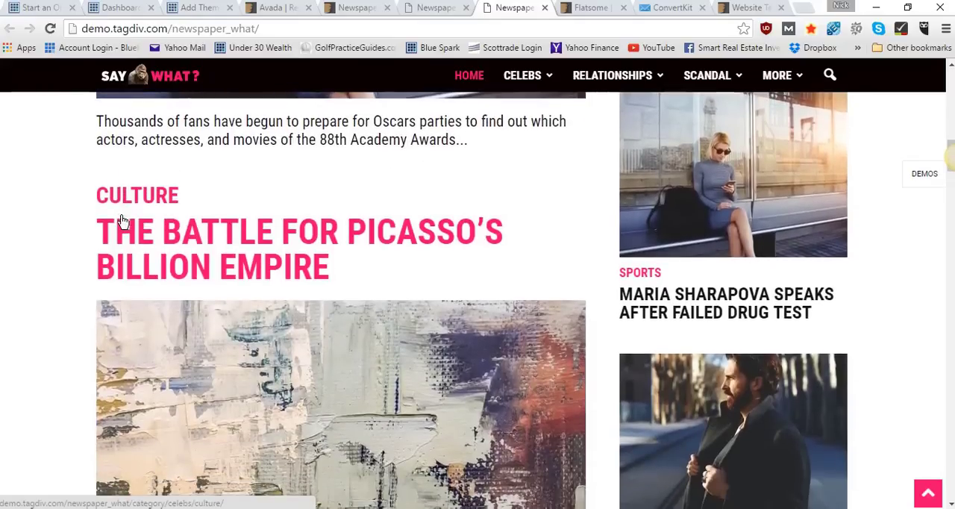
scroll(123, 220, down, 8)
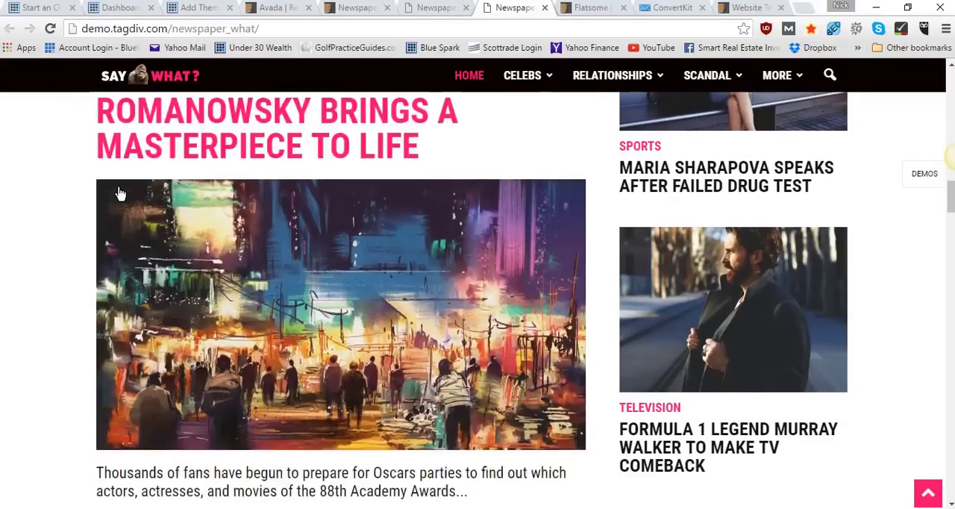
Examine the Say What? demo's article list, popular categories, recent comments and sidebar ad, and return to its header
scroll(120, 194, down, 5)
scroll(119, 194, down, 2)
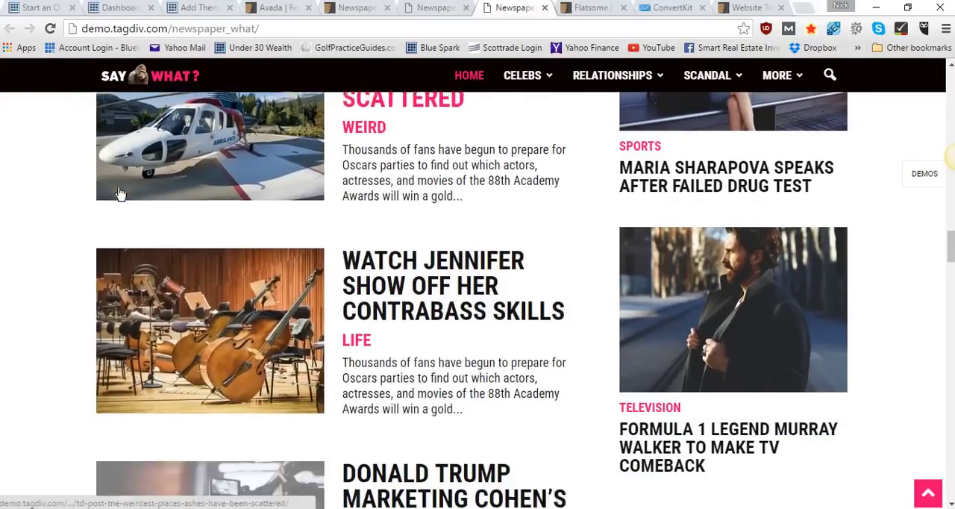
scroll(390, 324, down, 6)
scroll(393, 326, down, 3)
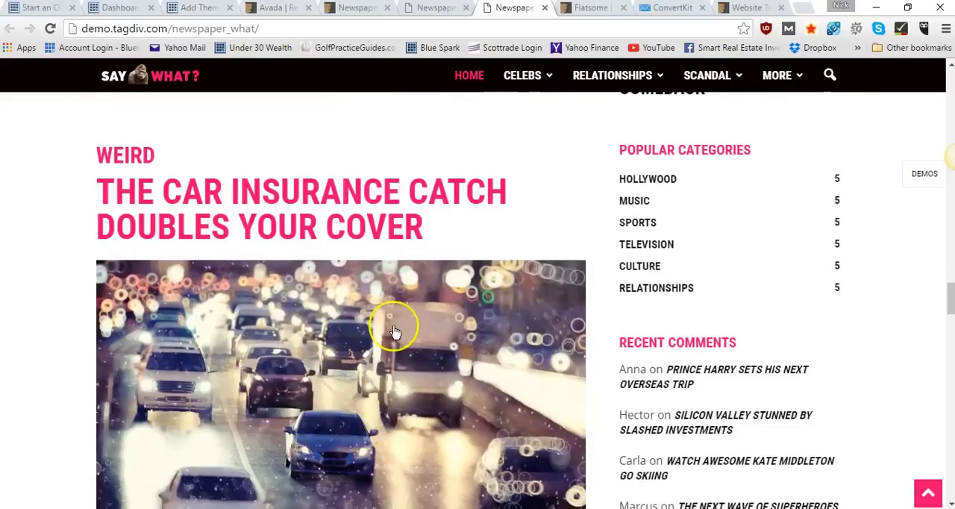
scroll(394, 333, down, 3)
scroll(682, 367, up, 4)
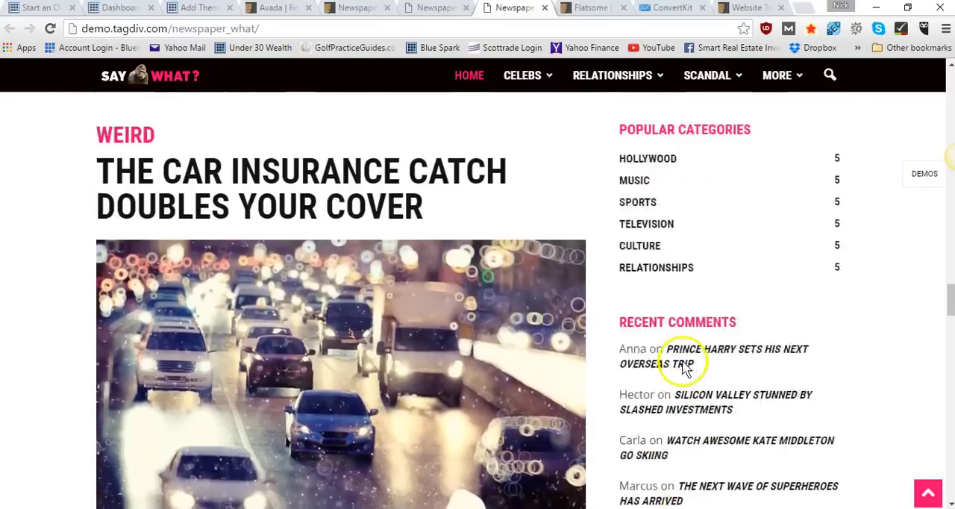
scroll(692, 438, down, 7)
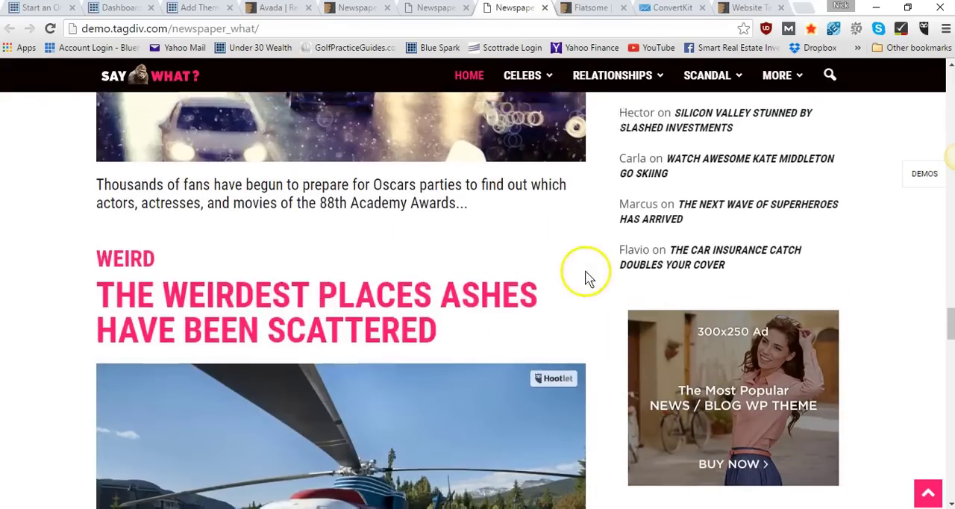
scroll(589, 276, up, 15)
scroll(588, 279, up, 12)
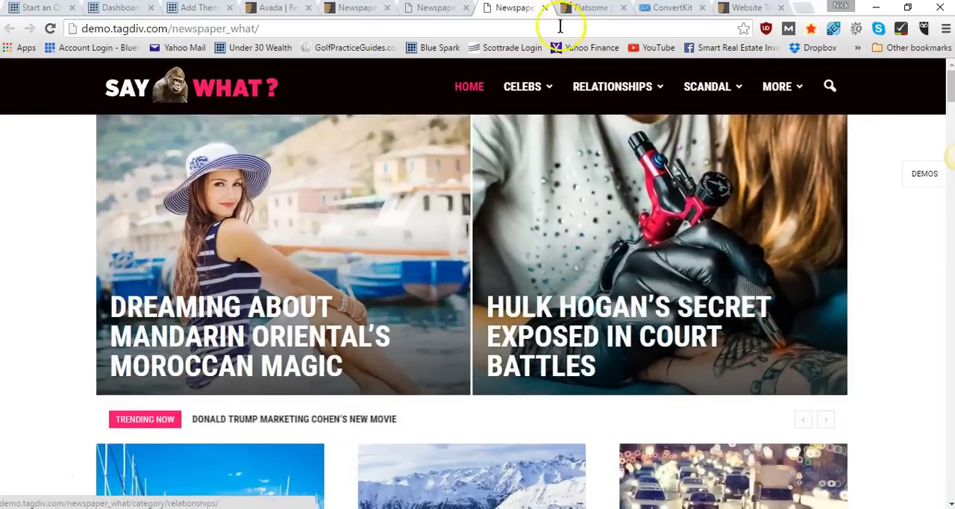
Close the Say What? demo and the Newspaper and Avada pages, and switch to the Flatsome theme's item page
click(545, 7)
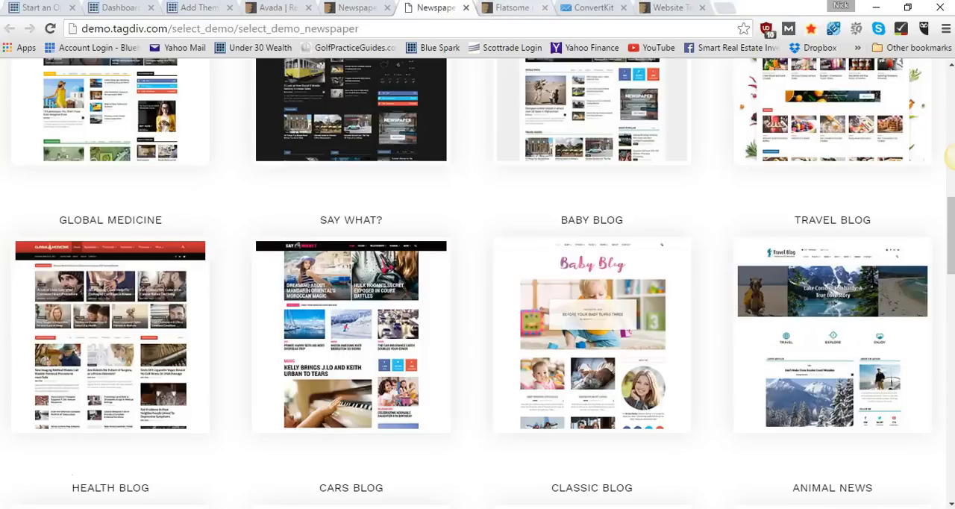
click(466, 7)
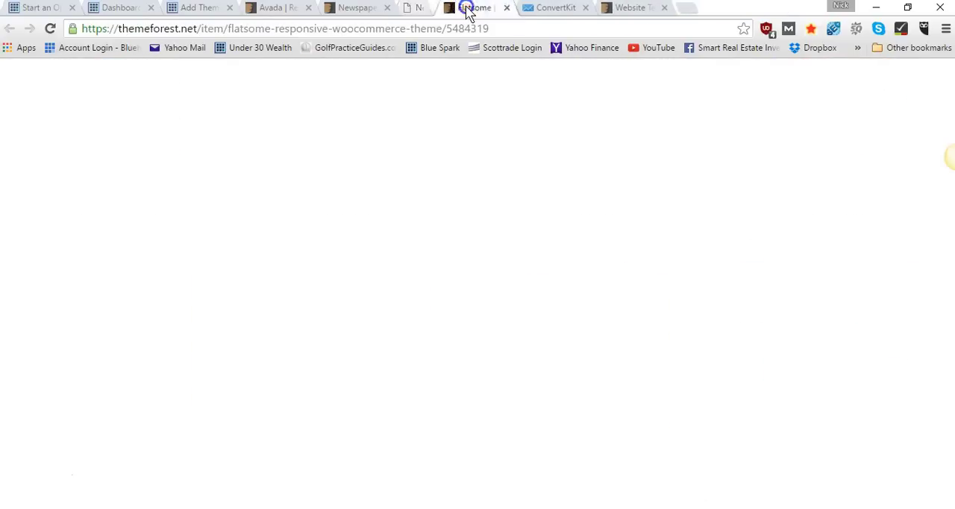
click(372, 8)
click(309, 7)
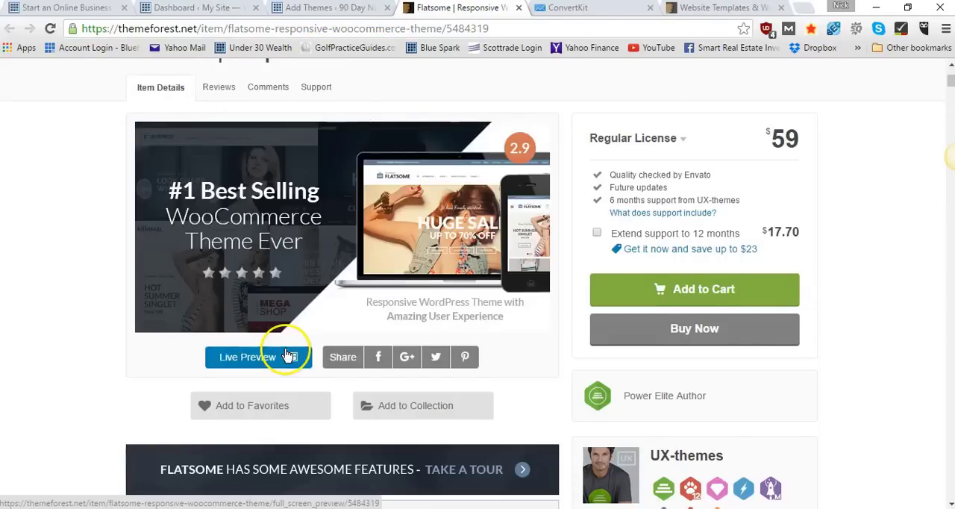
Open Flatsome's live preview and look over its homepage menu options and shopping cart
scroll(286, 358, down, 1)
click(258, 276)
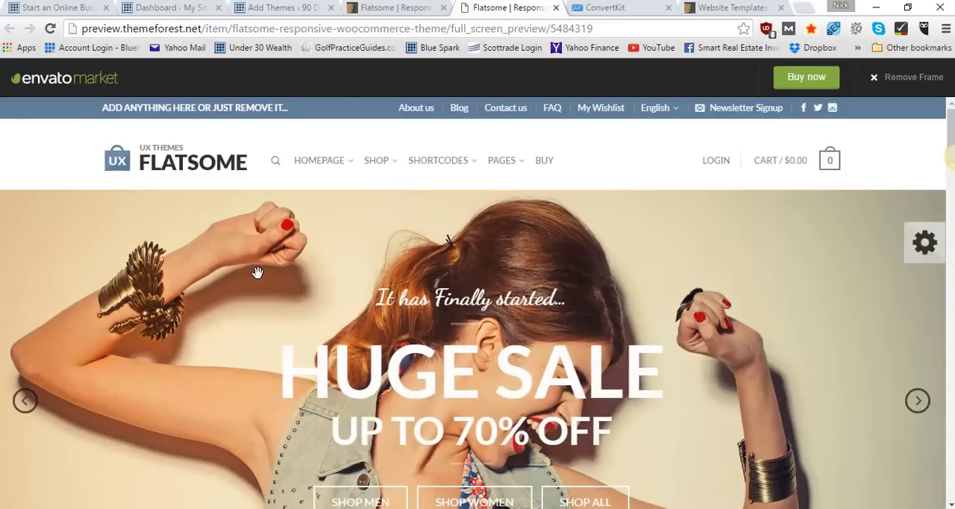
mouse_move(317, 170)
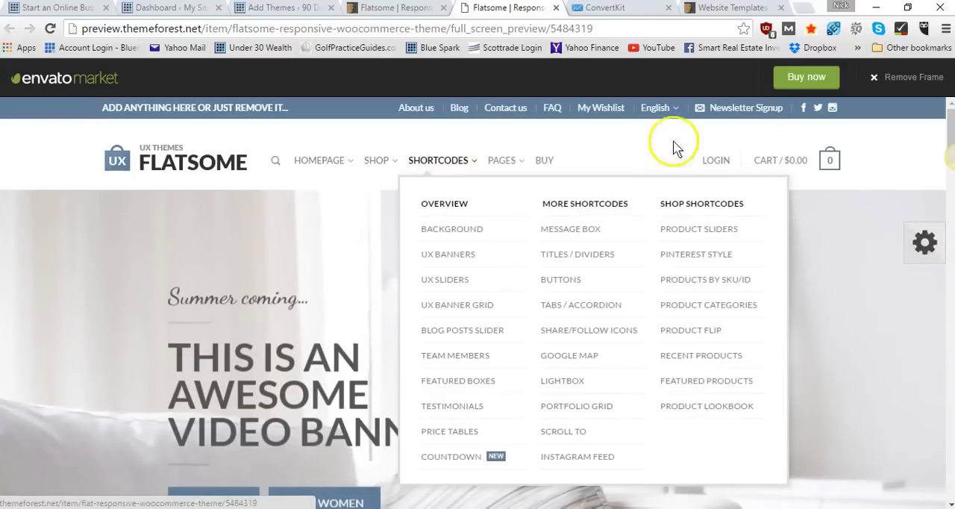
mouse_move(764, 162)
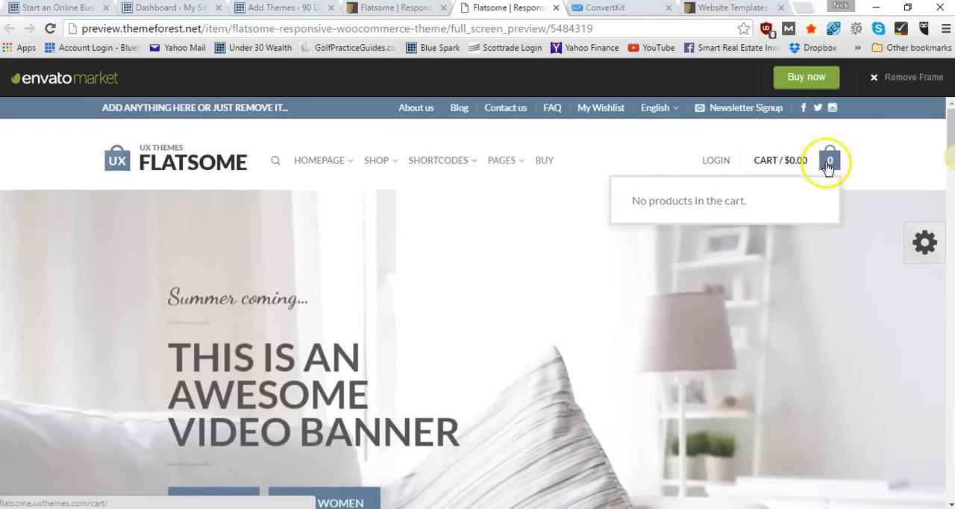
Examine the Flatsome demo's video banner and shop links, and advance the hero slider to the New Summer Fashion slide
scroll(232, 294, down, 3)
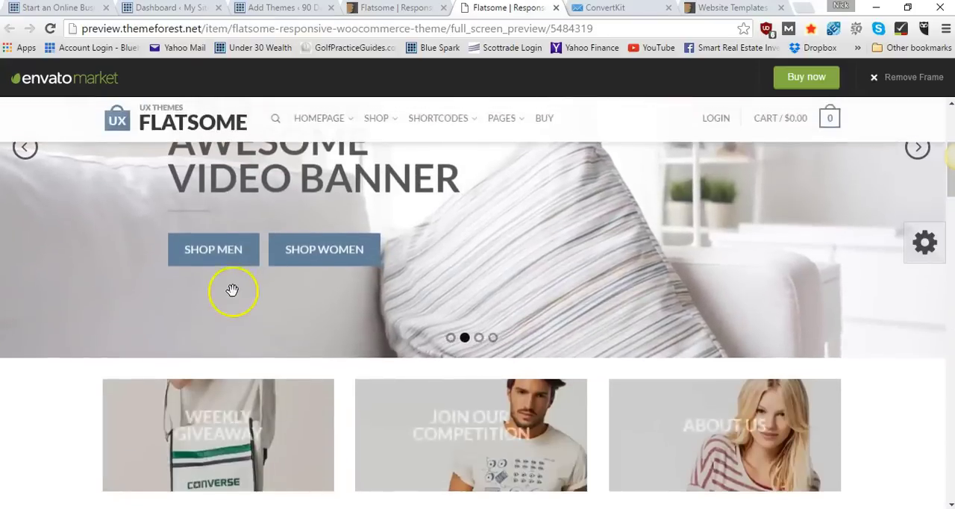
scroll(232, 290, up, 4)
scroll(232, 290, down, 3)
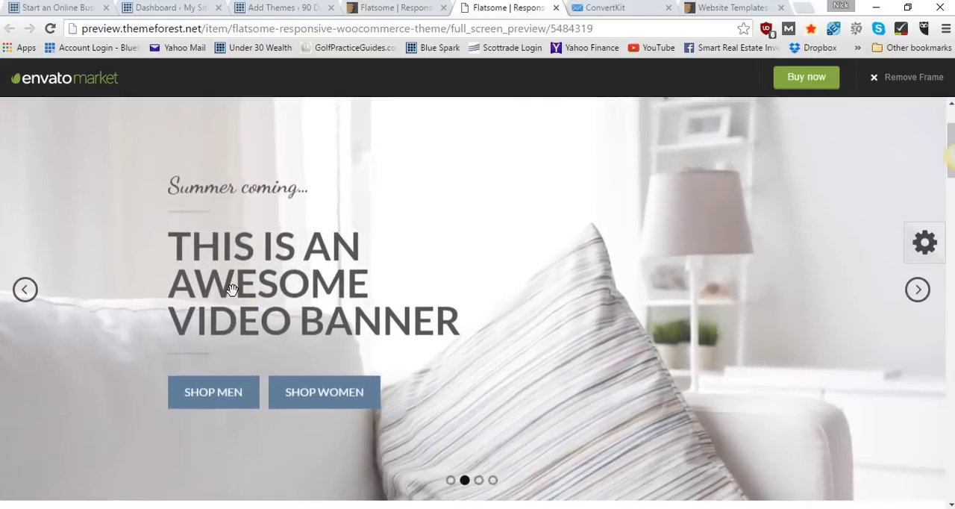
scroll(231, 289, up, 4)
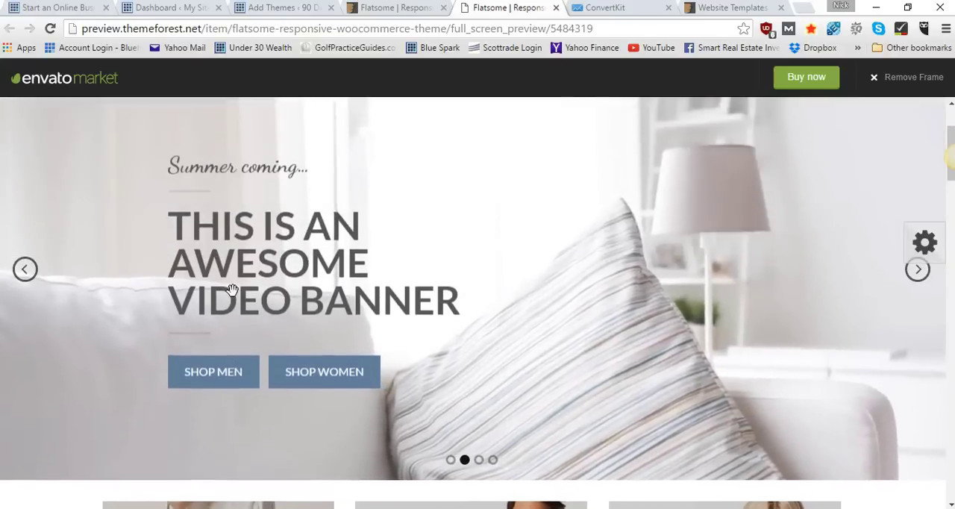
click(222, 430)
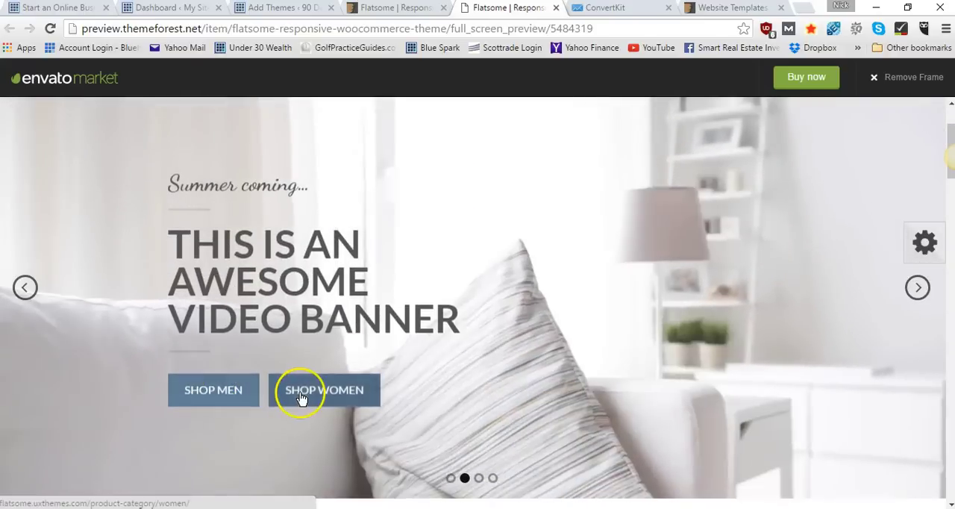
scroll(298, 398, down, 3)
scroll(301, 398, up, 4)
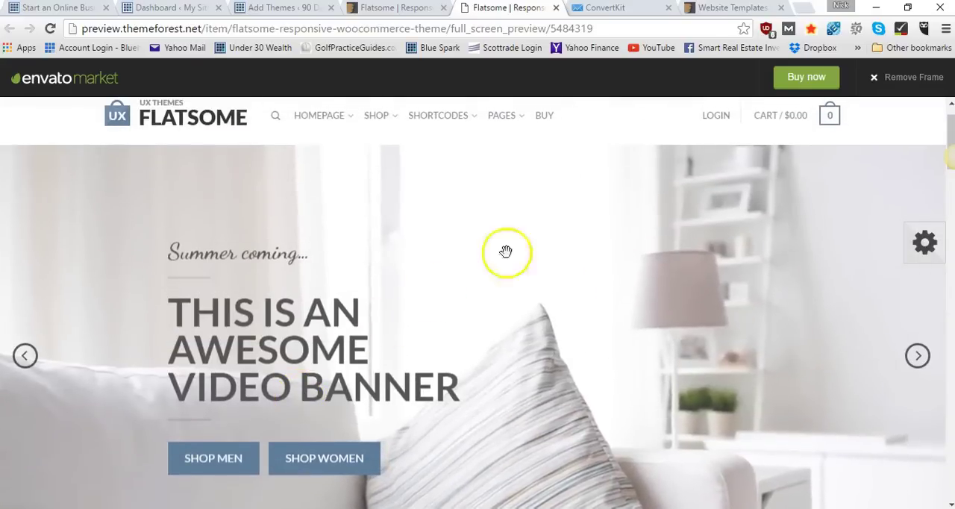
click(921, 362)
click(920, 363)
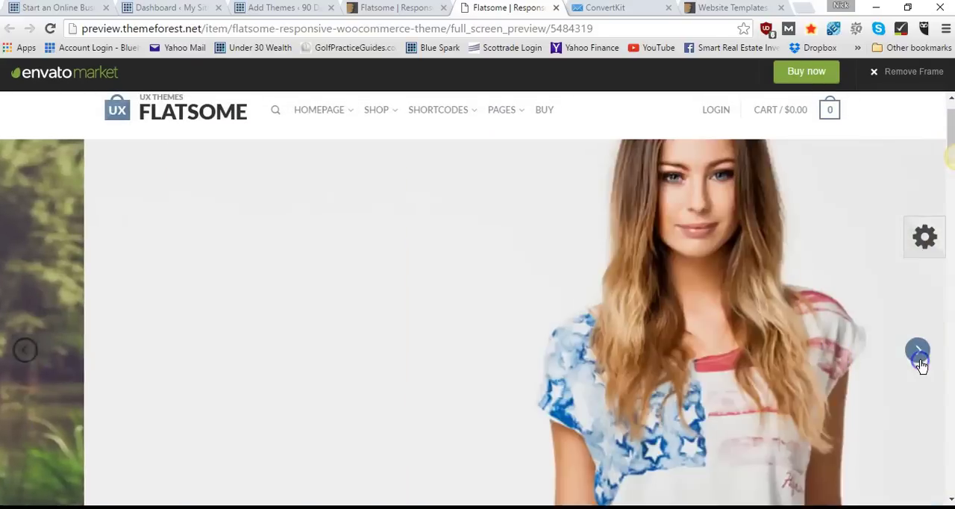
scroll(737, 355, down, 6)
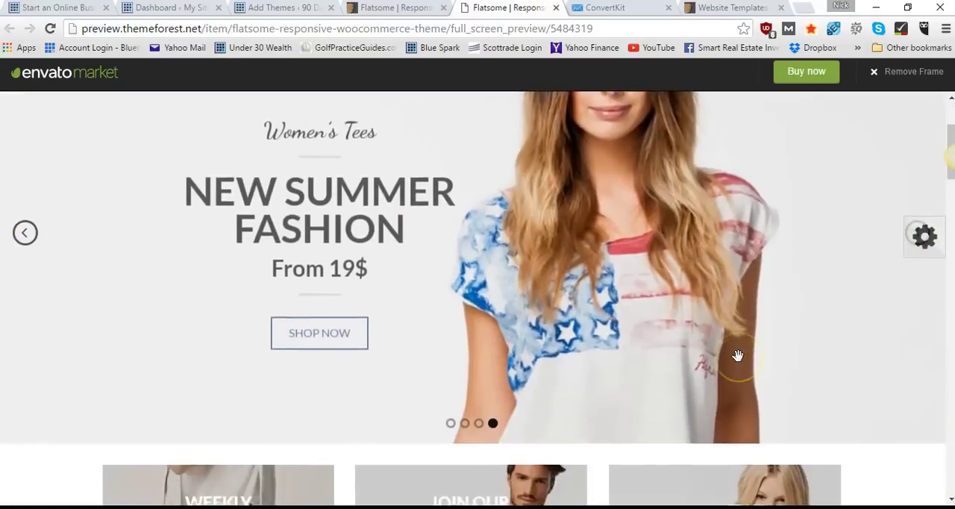
Examine the Flatsome demo's featured products, shop categories, service highlights, blog posts and product lists
scroll(343, 335, down, 2)
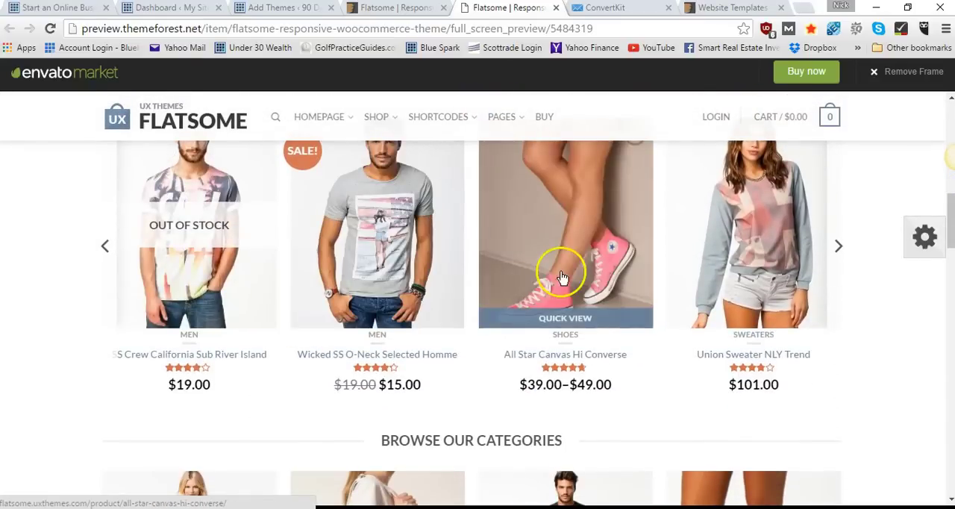
scroll(740, 291, down, 3)
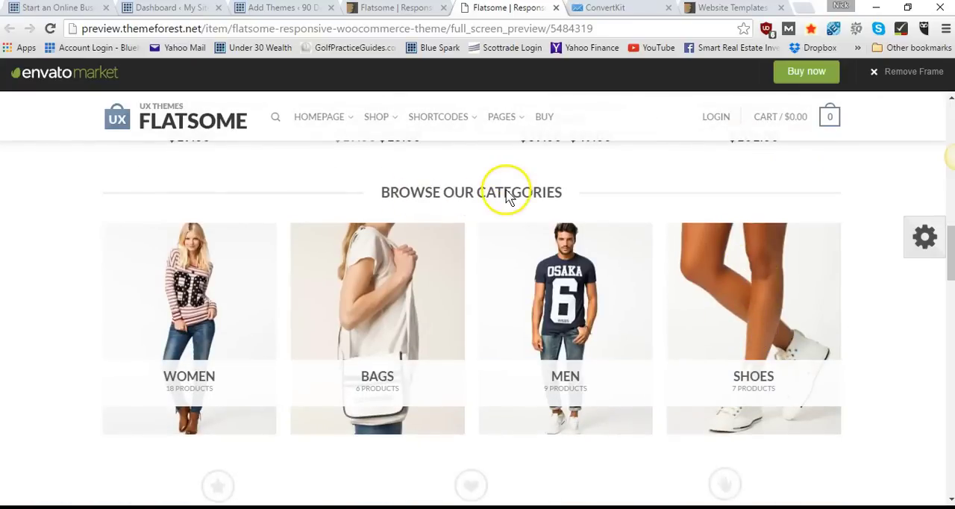
scroll(506, 196, down, 1)
scroll(322, 280, down, 3)
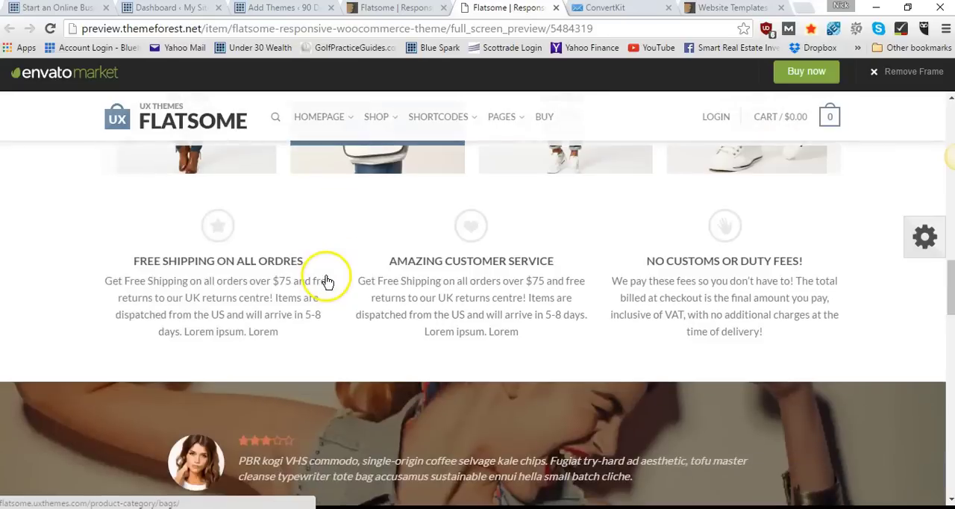
scroll(326, 281, down, 5)
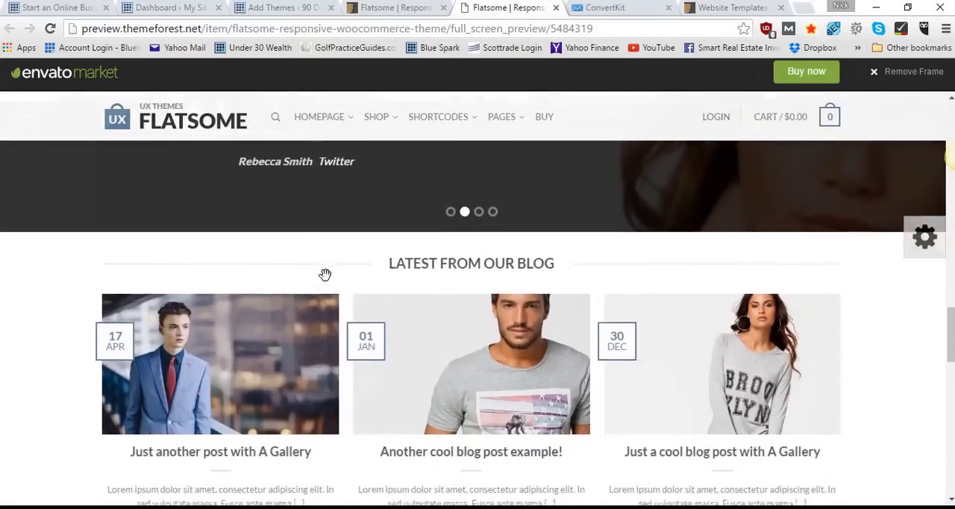
scroll(325, 275, up, 8)
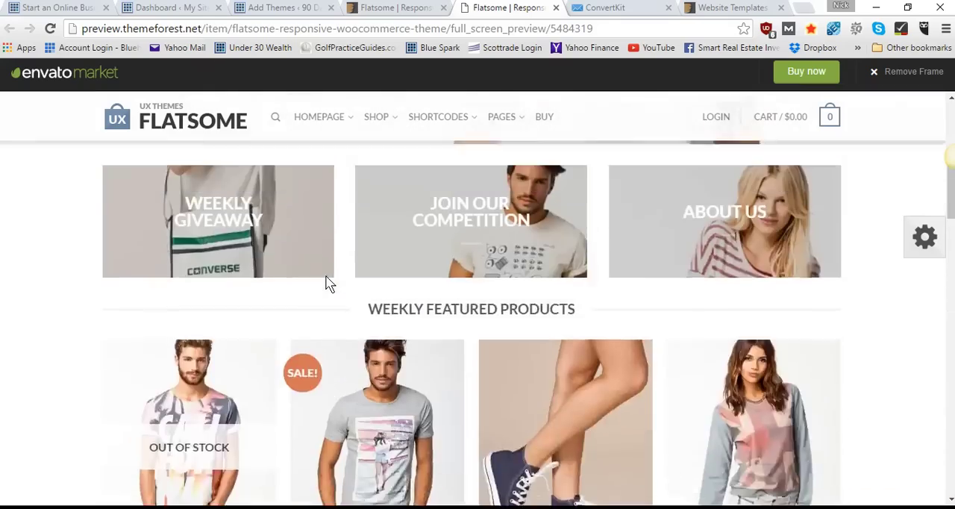
scroll(327, 279, up, 5)
scroll(326, 278, down, 10)
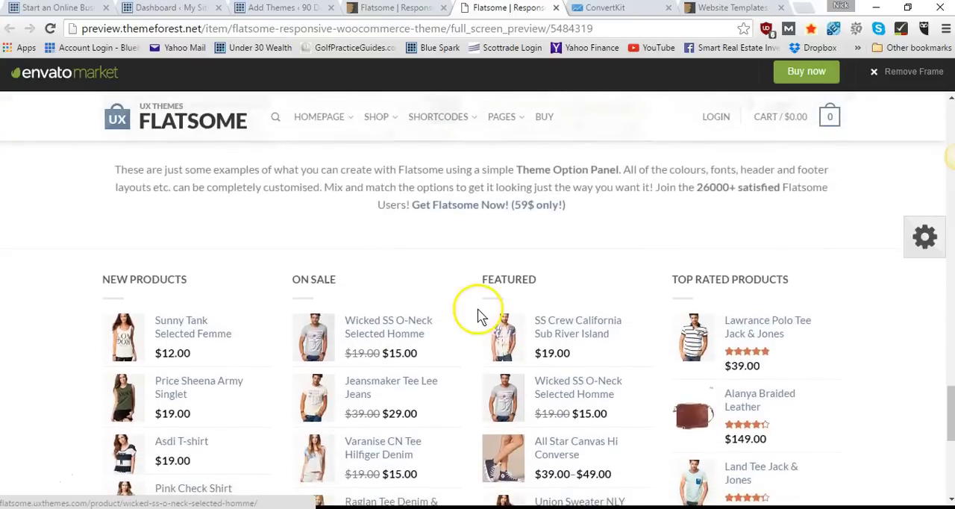
Close the Flatsome live preview and its item page, and return to the 90 Day Nutrition site's Add Themes page
scroll(477, 310, up, 10)
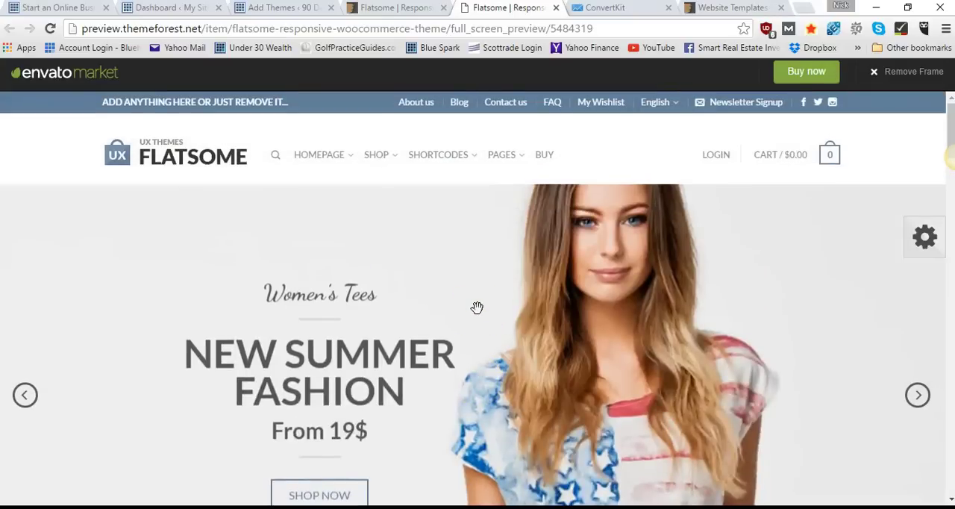
click(555, 8)
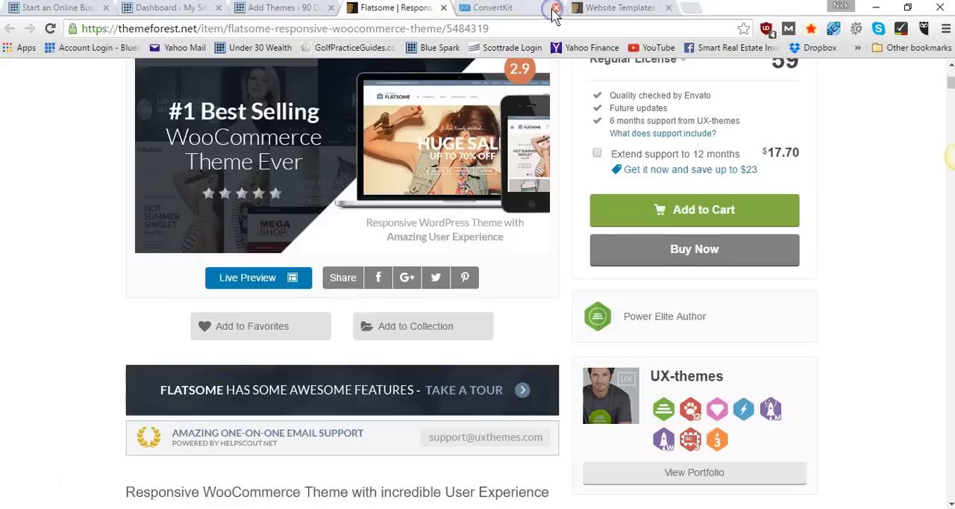
click(443, 8)
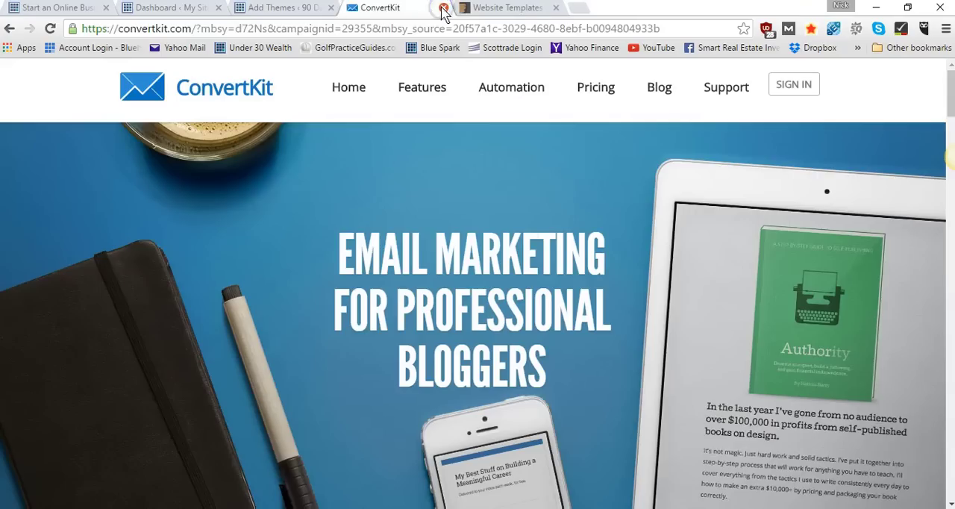
click(334, 9)
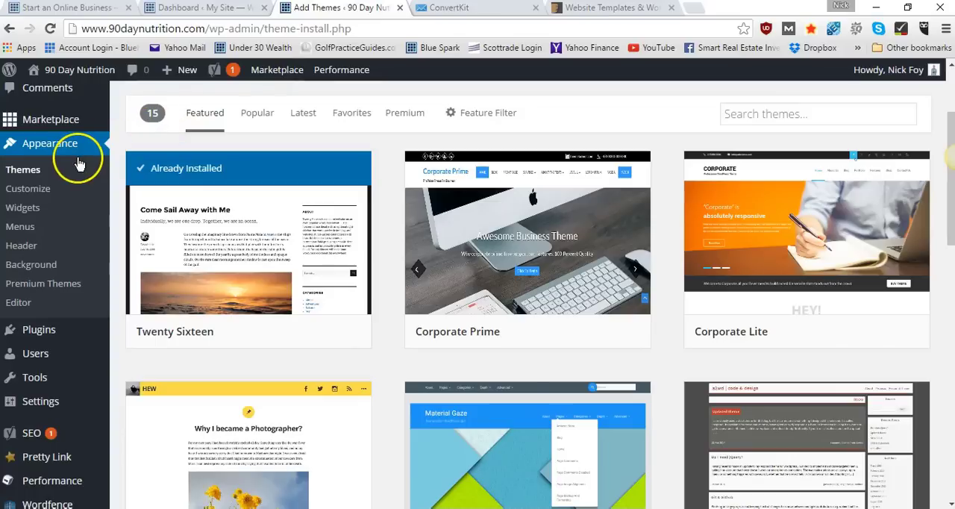
click(32, 169)
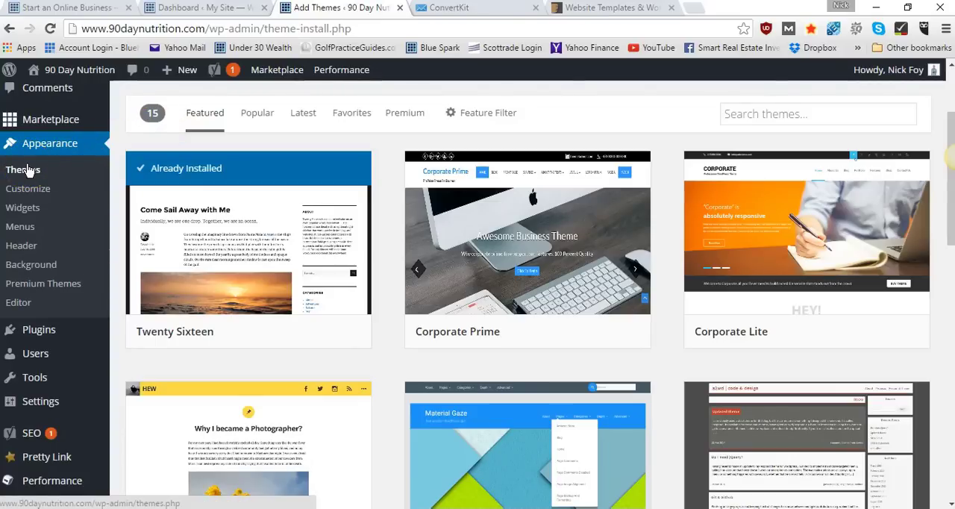
From the Start an Online Business page, open that site's homepage in a new tab and switch to it
click(60, 9)
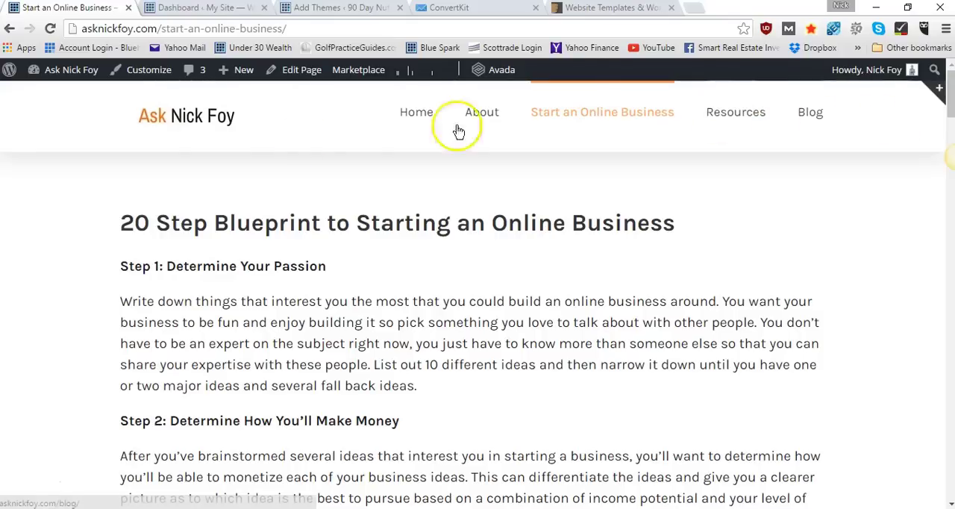
right_click(211, 121)
click(224, 126)
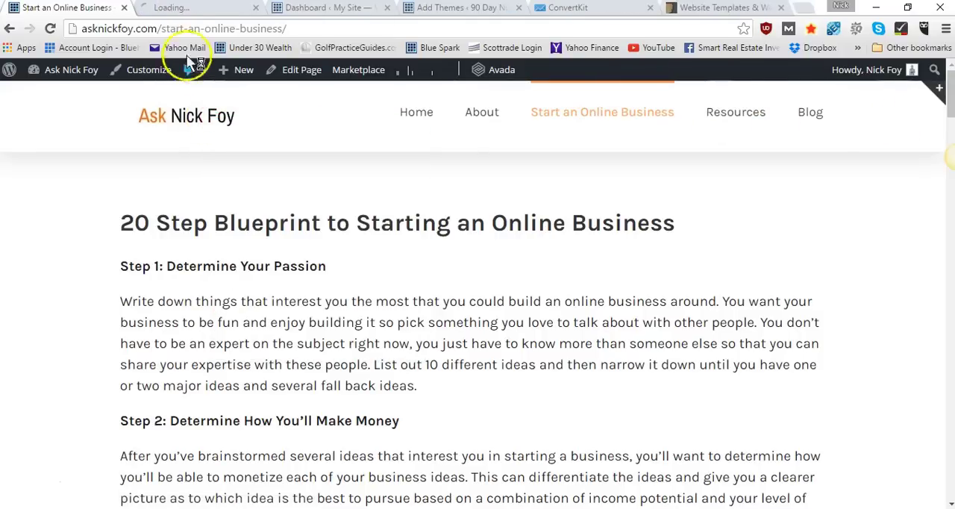
click(173, 12)
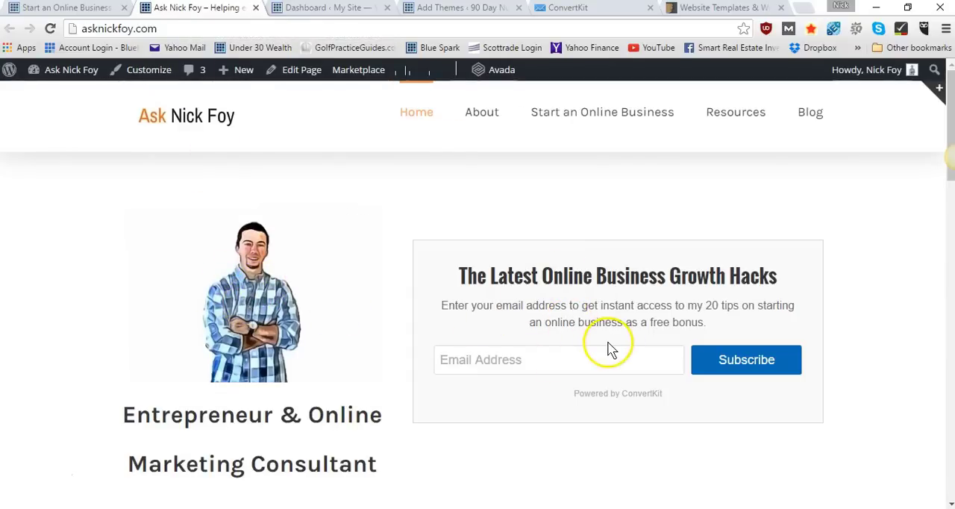
Examine the Avada-based homepage's header menu, email subscription form and list of blog posts
scroll(607, 344, down, 1)
scroll(607, 342, down, 4)
scroll(512, 293, up, 1)
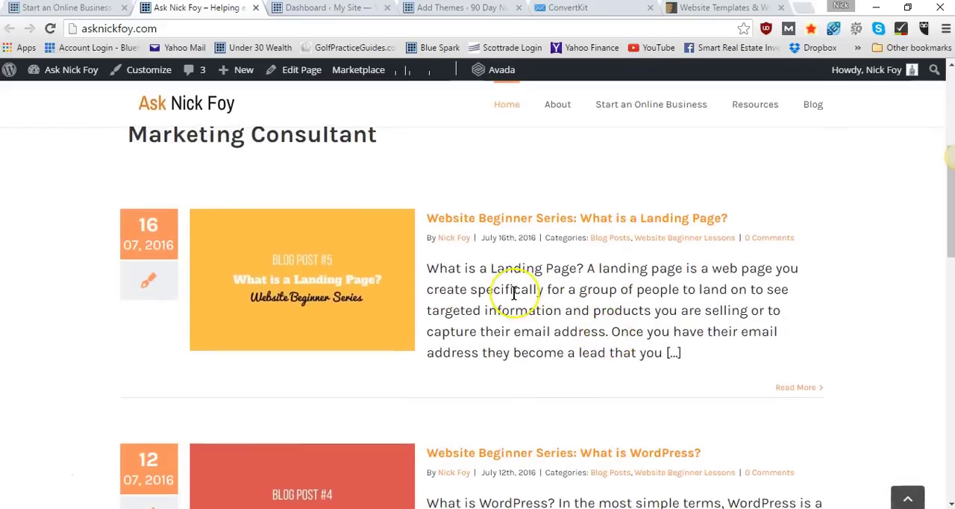
scroll(513, 293, down, 2)
scroll(513, 294, down, 10)
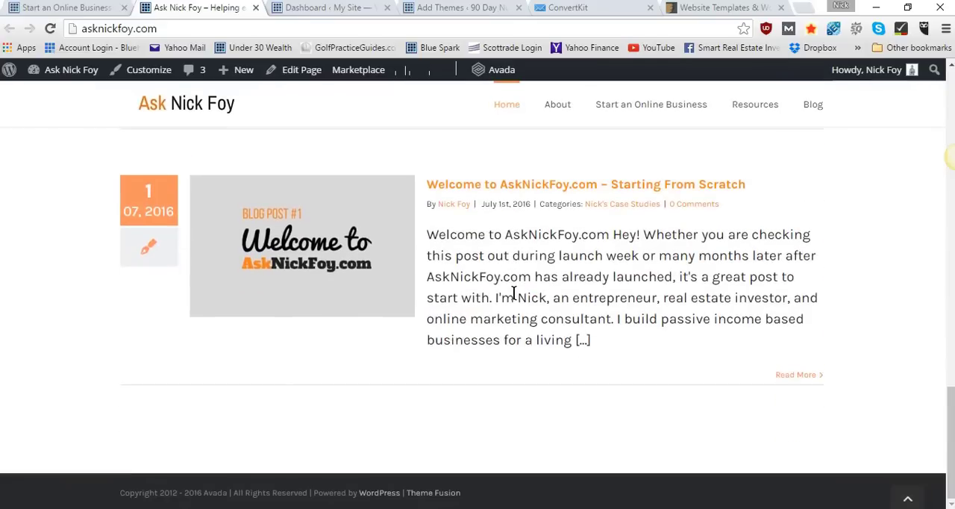
scroll(513, 294, up, 3)
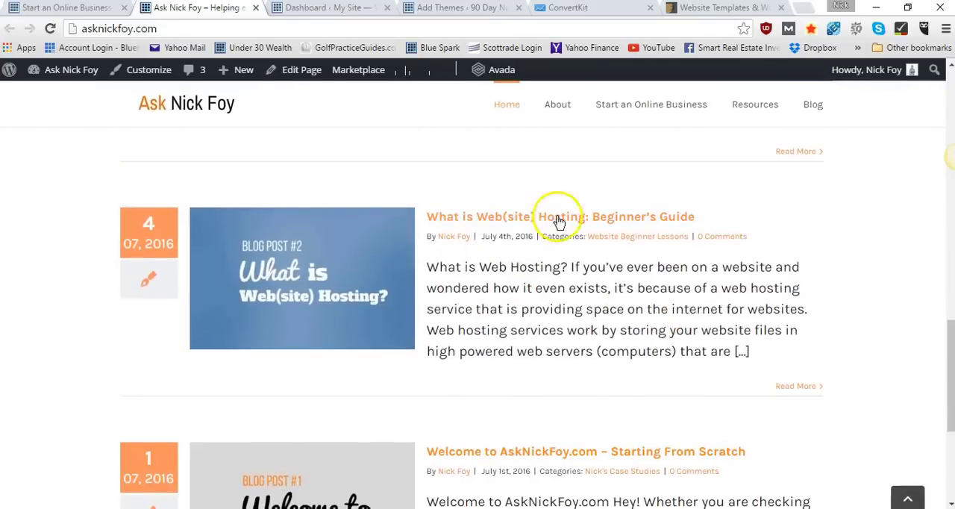
scroll(564, 221, up, 2)
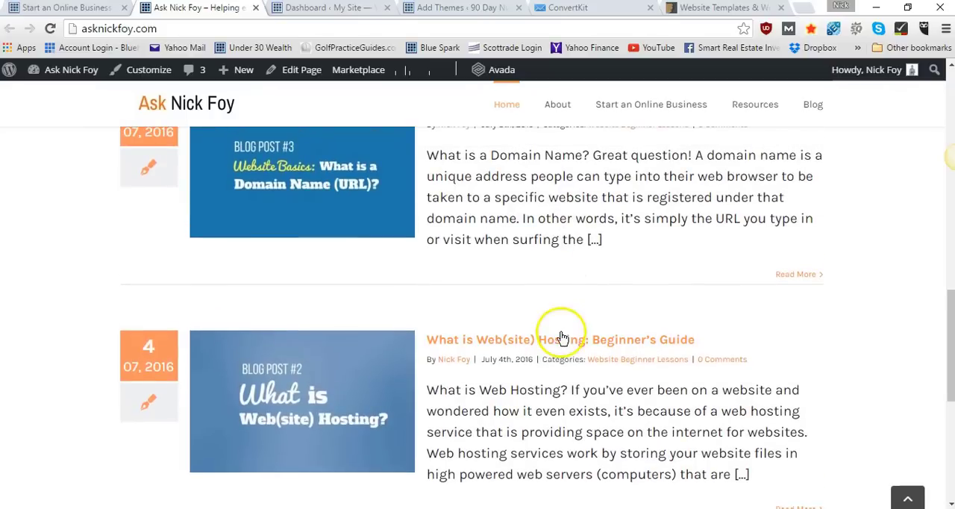
scroll(564, 343, up, 2)
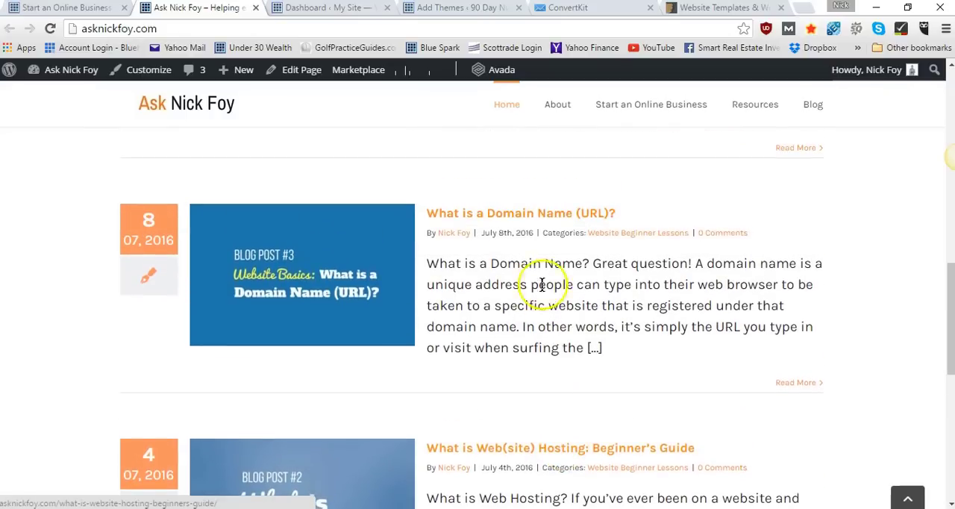
scroll(513, 220, up, 4)
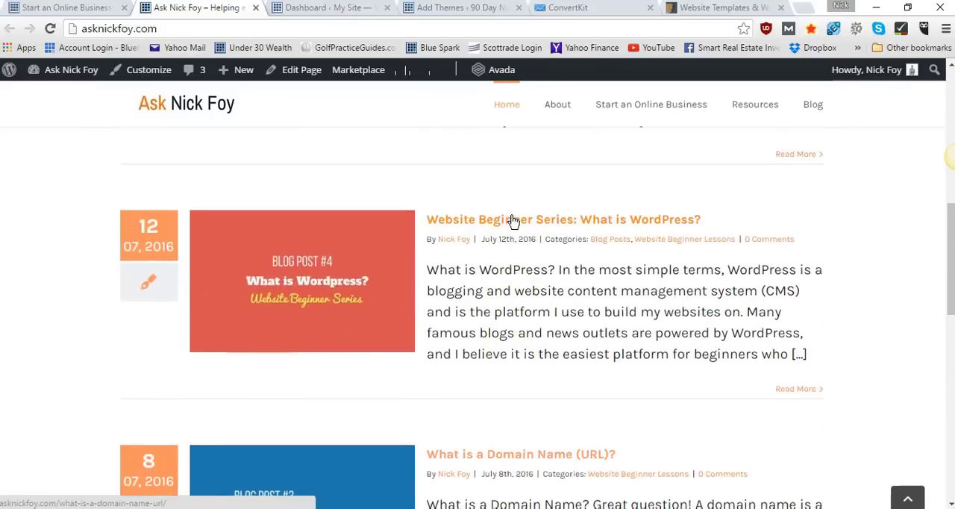
scroll(554, 228, up, 3)
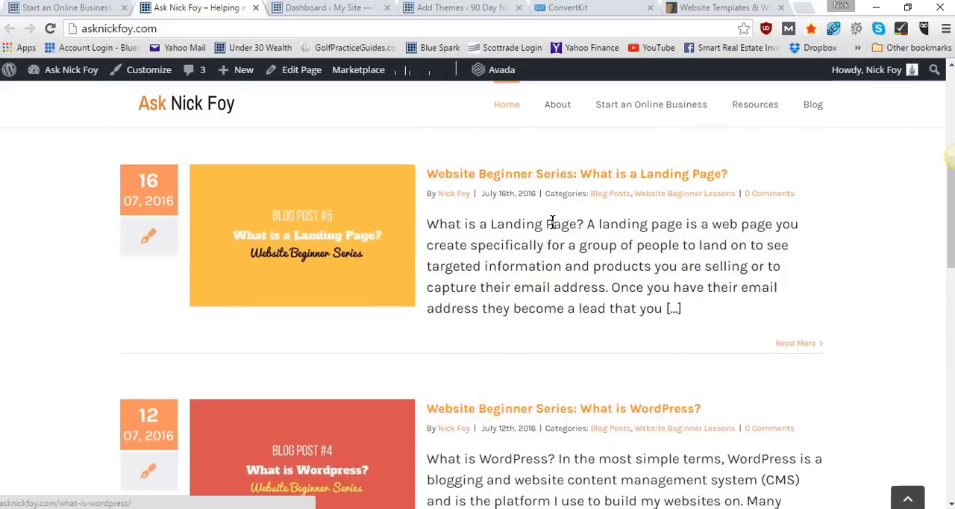
scroll(626, 182, up, 3)
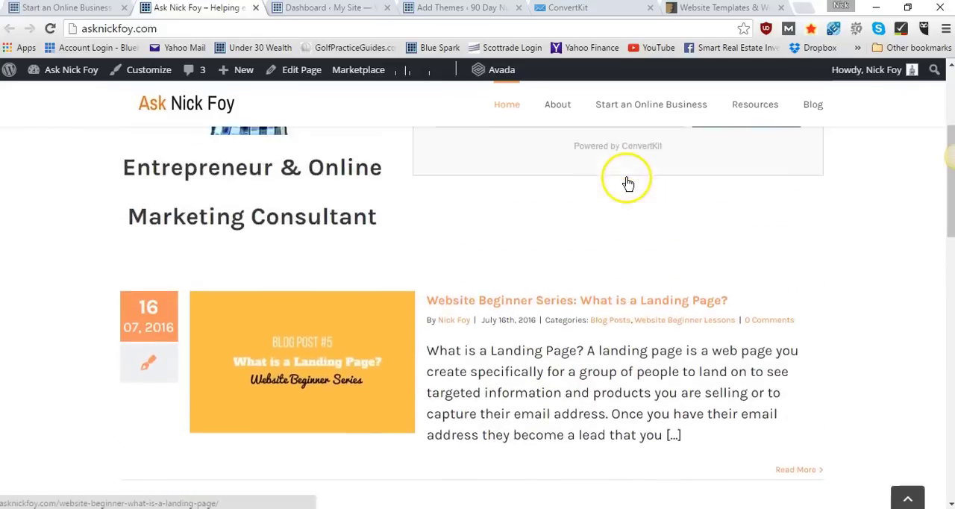
scroll(298, 449, down, 9)
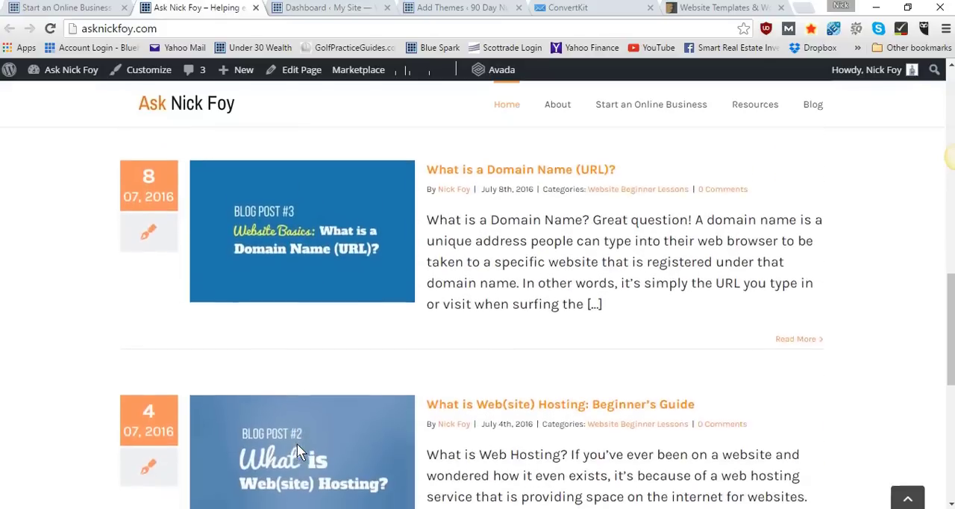
scroll(296, 448, up, 10)
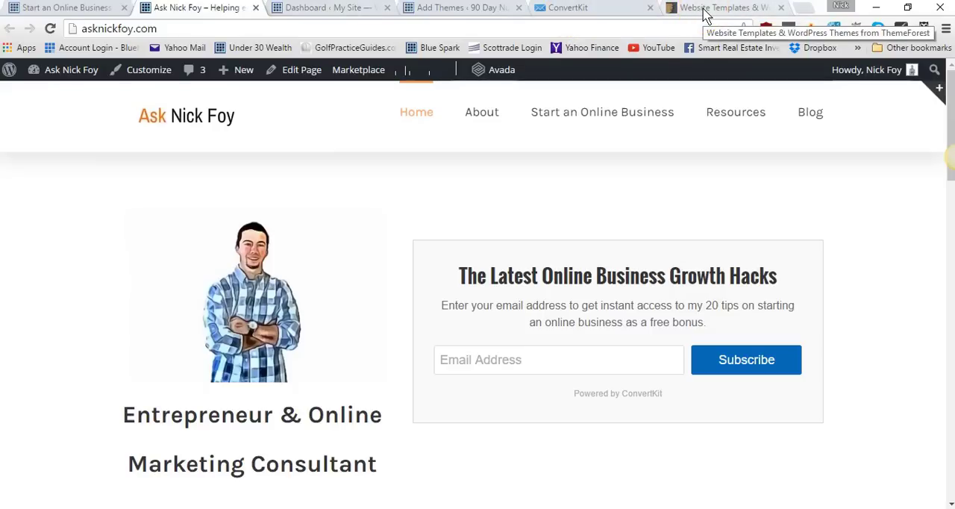
Close the old WordPress Dashboard welcome page and go back to the Add Themes page
click(110, 11)
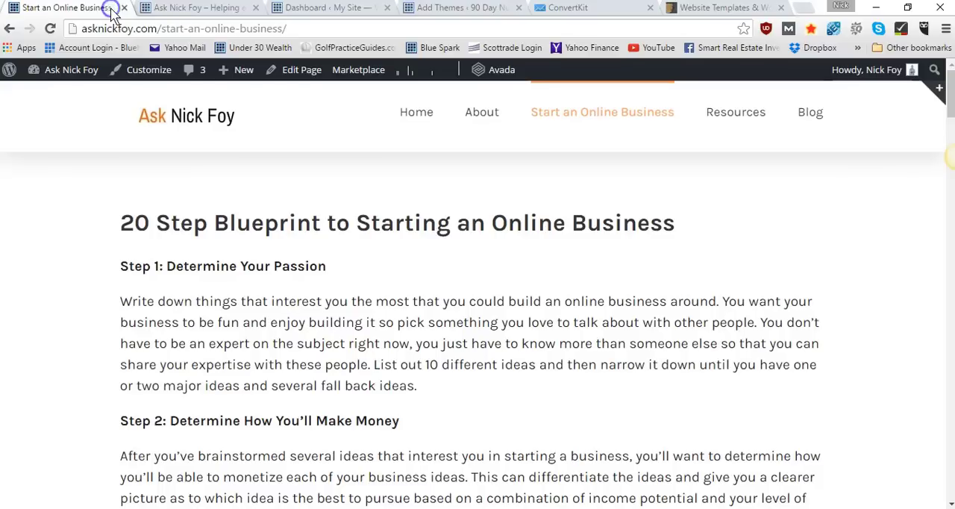
right_click(306, 10)
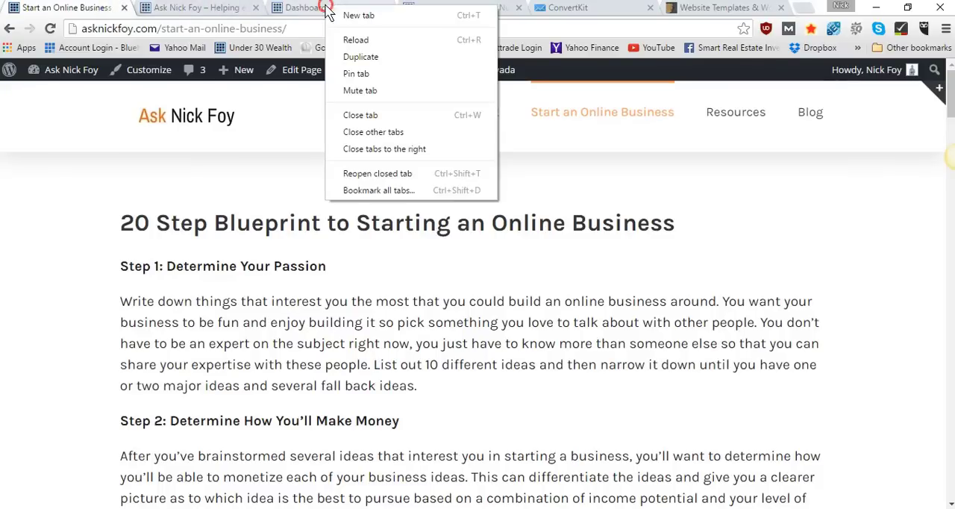
click(302, 12)
click(302, 12)
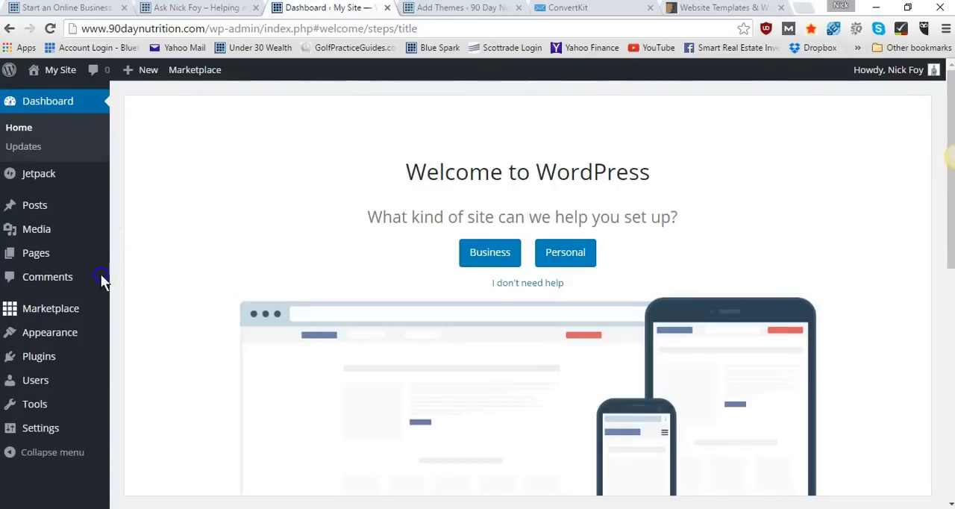
click(387, 8)
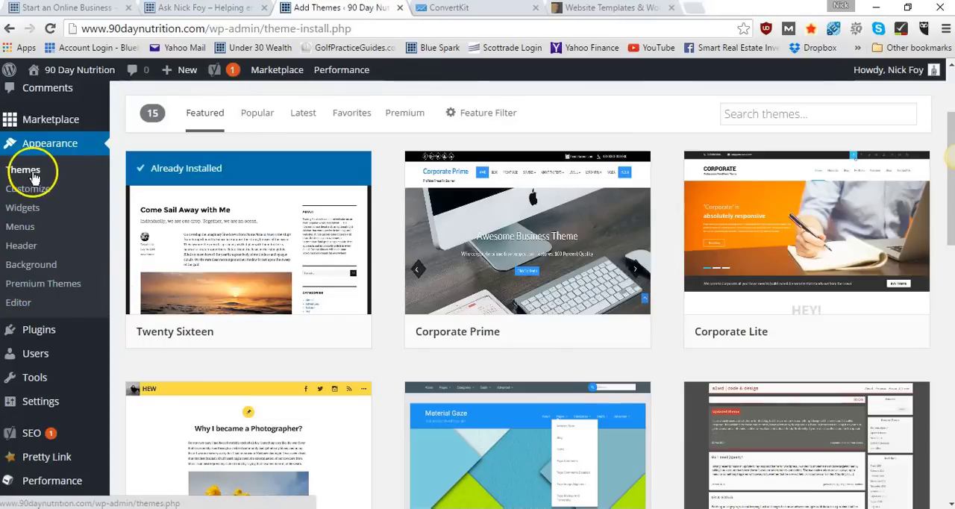
Open the 90 Day Nutrition site's widget settings and remove the Meta widget from the Sidebar area
click(32, 210)
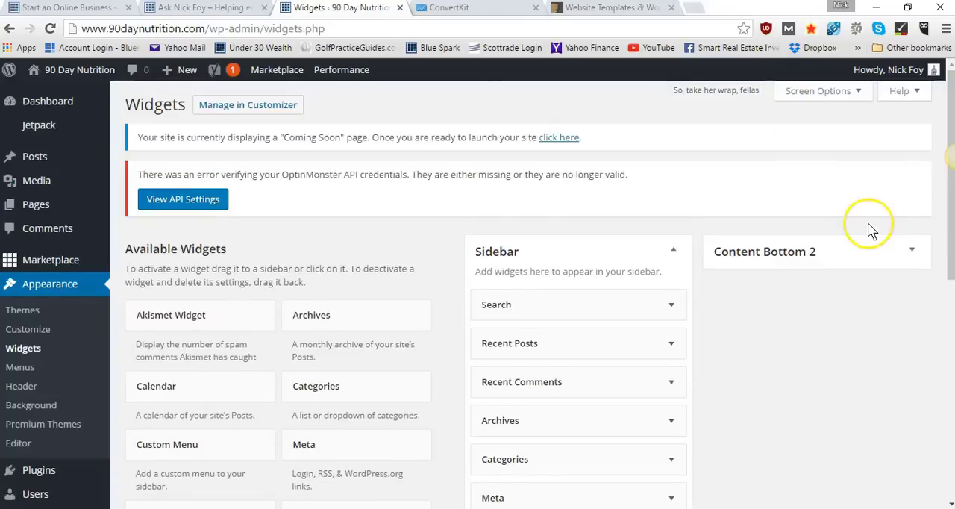
scroll(739, 209, down, 2)
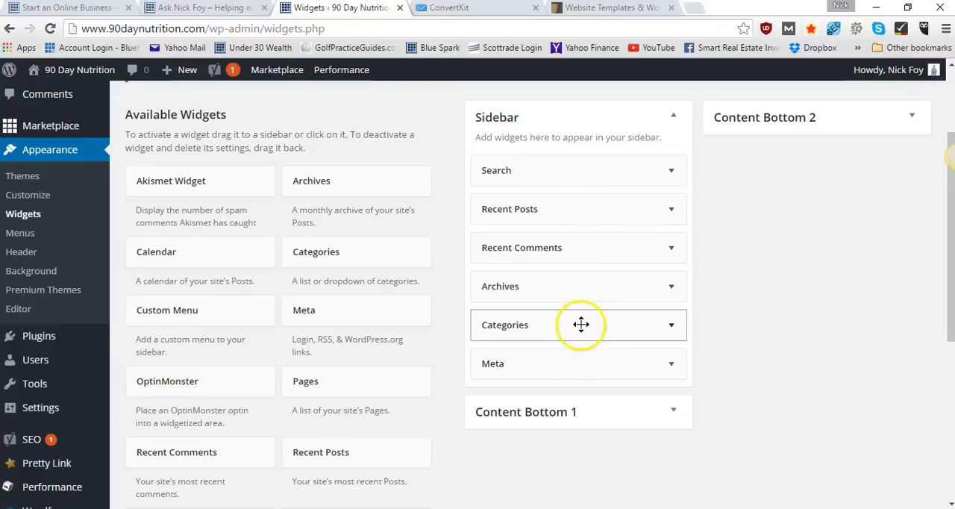
drag(588, 362, 200, 359)
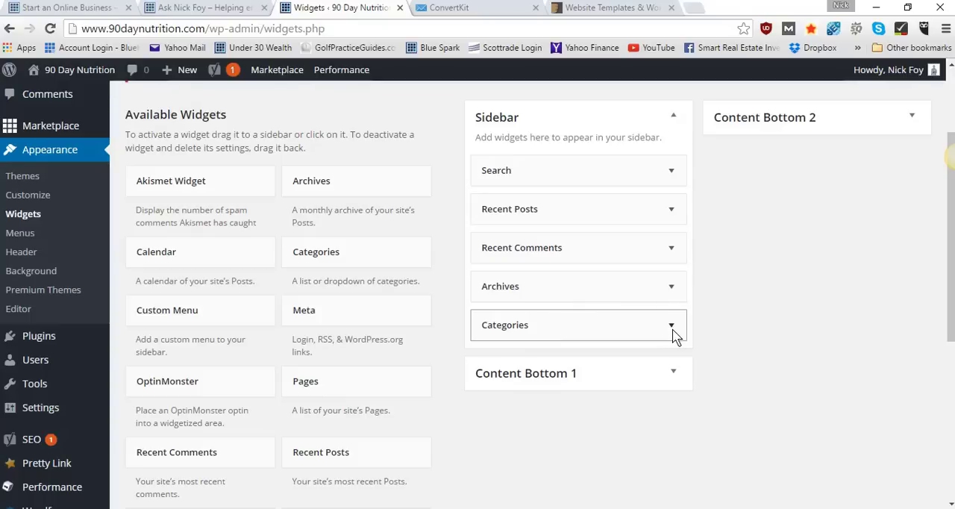
drag(599, 326, 522, 328)
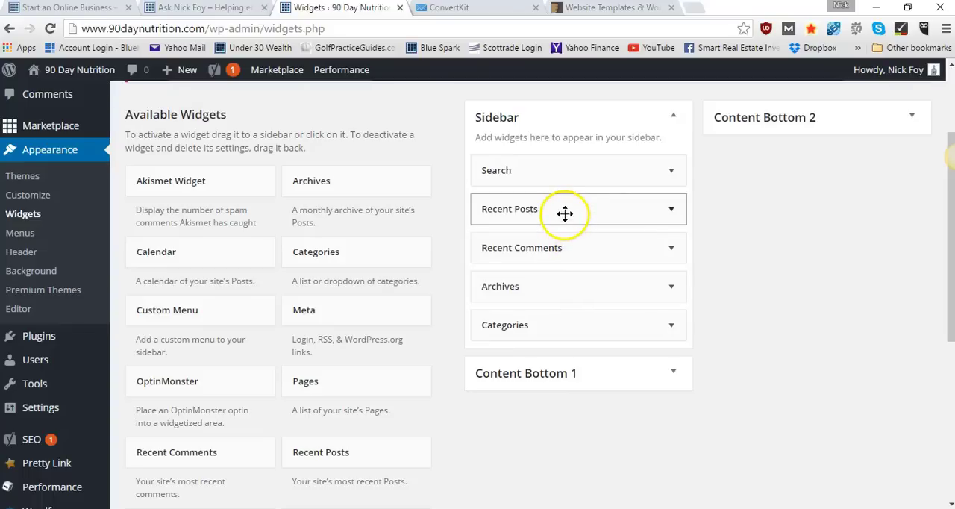
Examine the available widgets, the remaining Sidebar widgets and the site's other appearance and administration options
scroll(386, 324, down, 2)
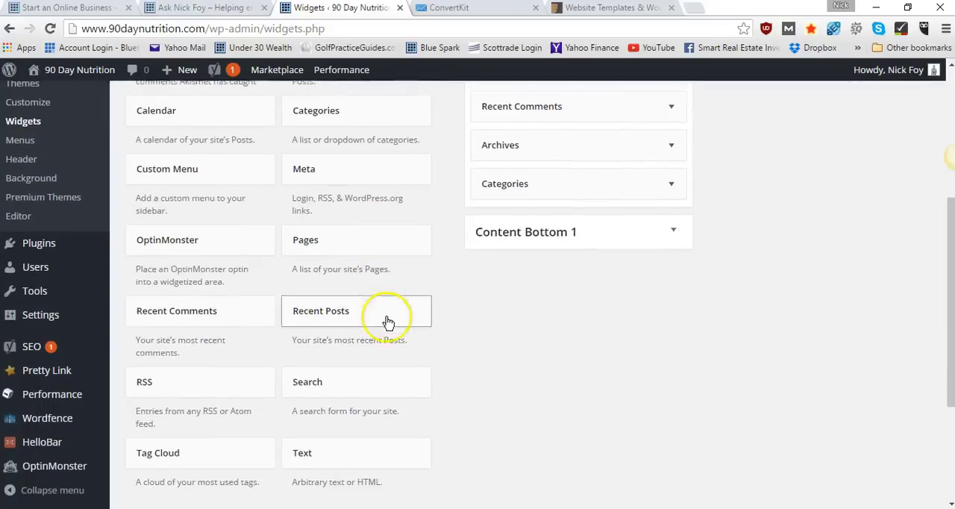
scroll(386, 321, down, 3)
scroll(273, 110, up, 4)
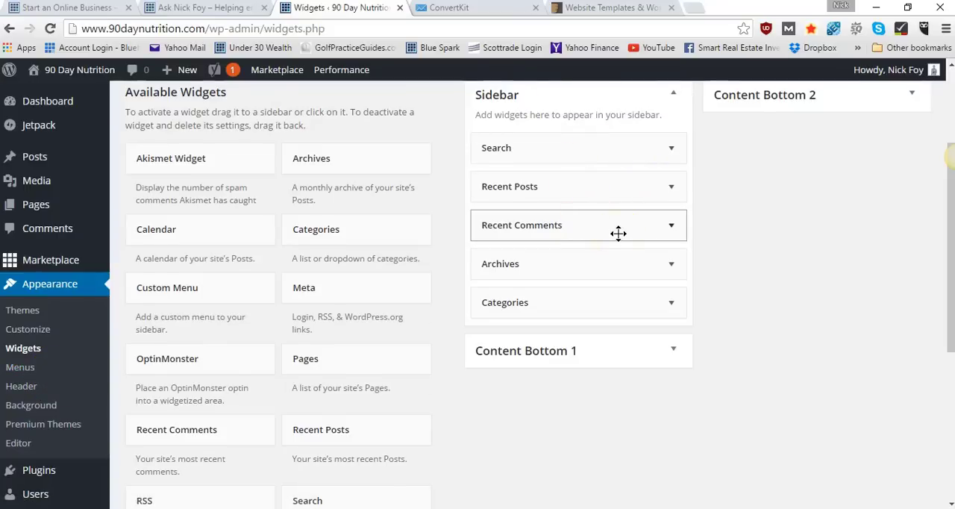
scroll(619, 237, up, 2)
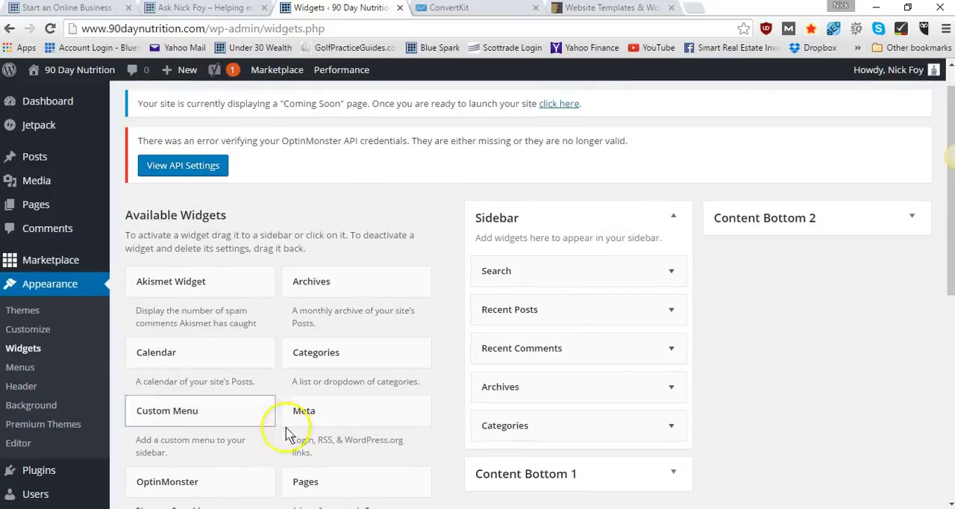
scroll(242, 349, down, 1)
scroll(243, 349, down, 3)
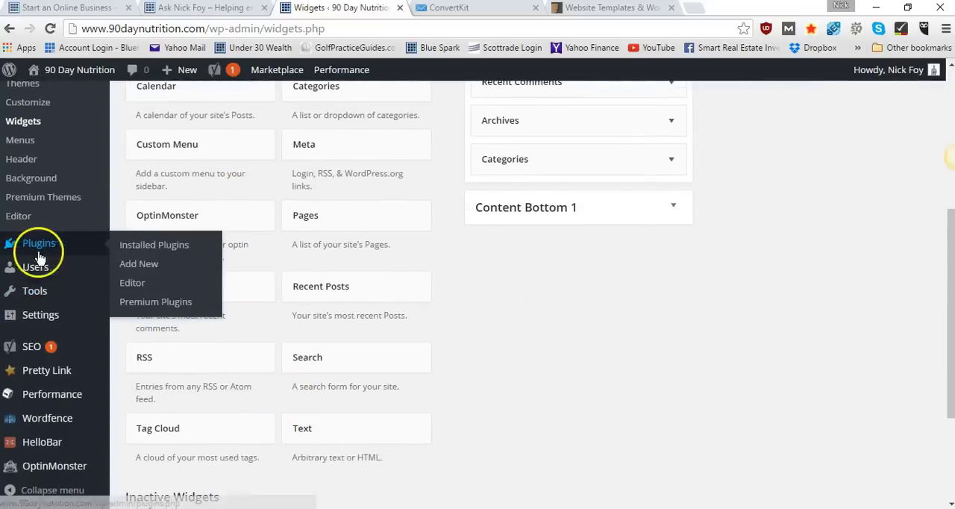
scroll(490, 212, up, 3)
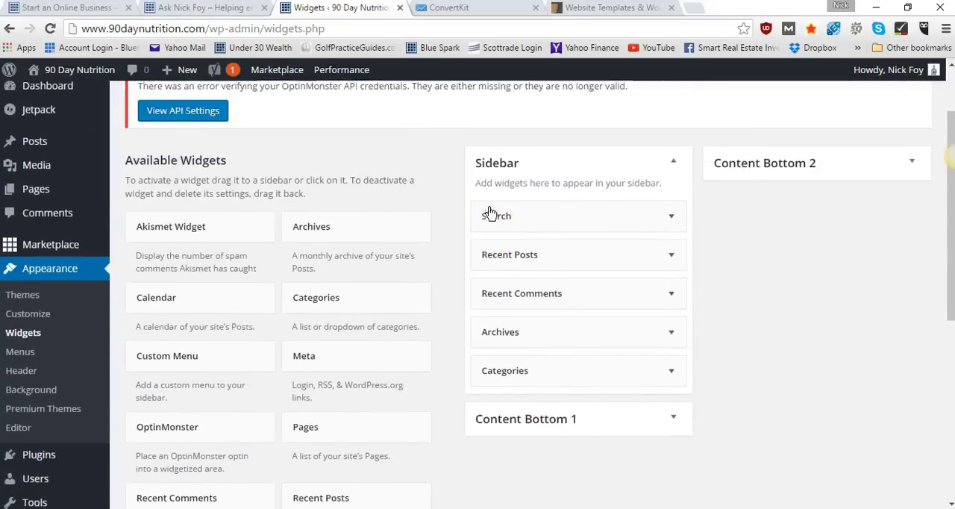
scroll(25, 336, down, 1)
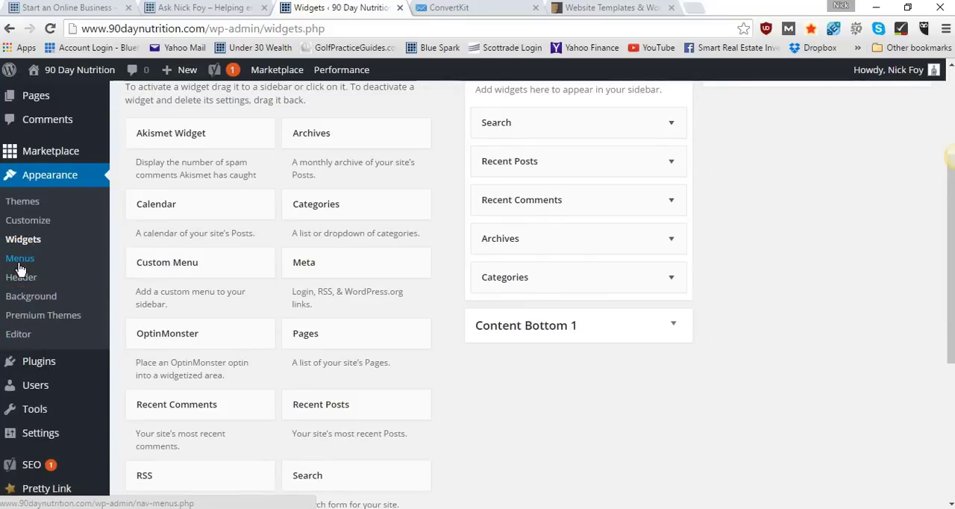
scroll(20, 269, up, 1)
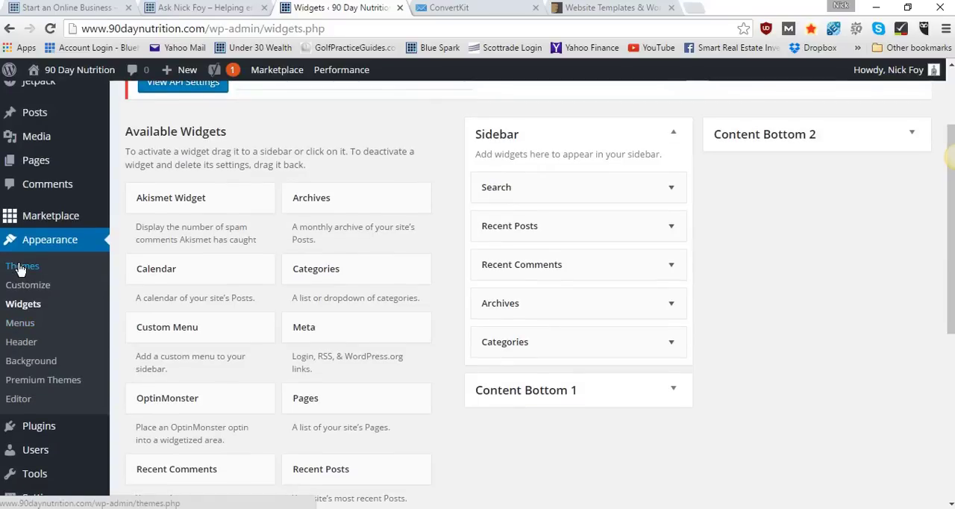
scroll(20, 269, up, 2)
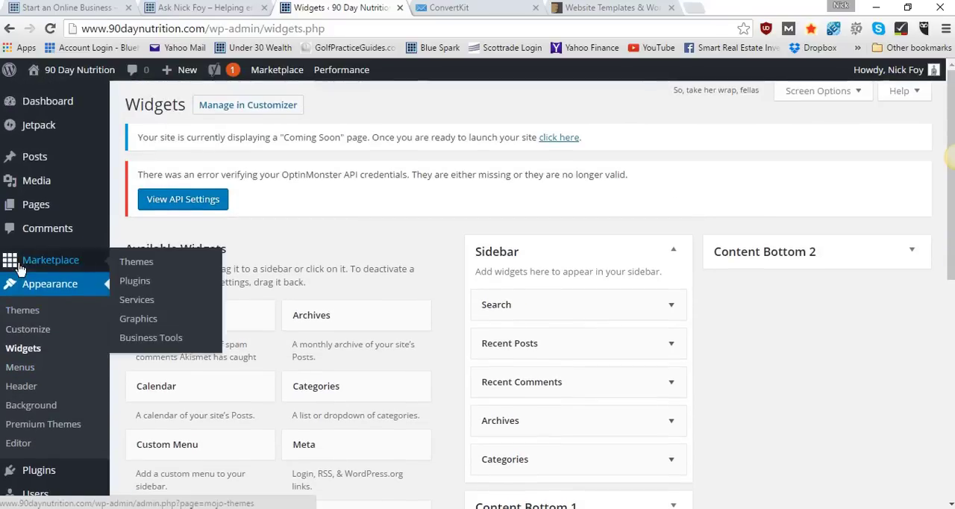
mouse_move(55, 214)
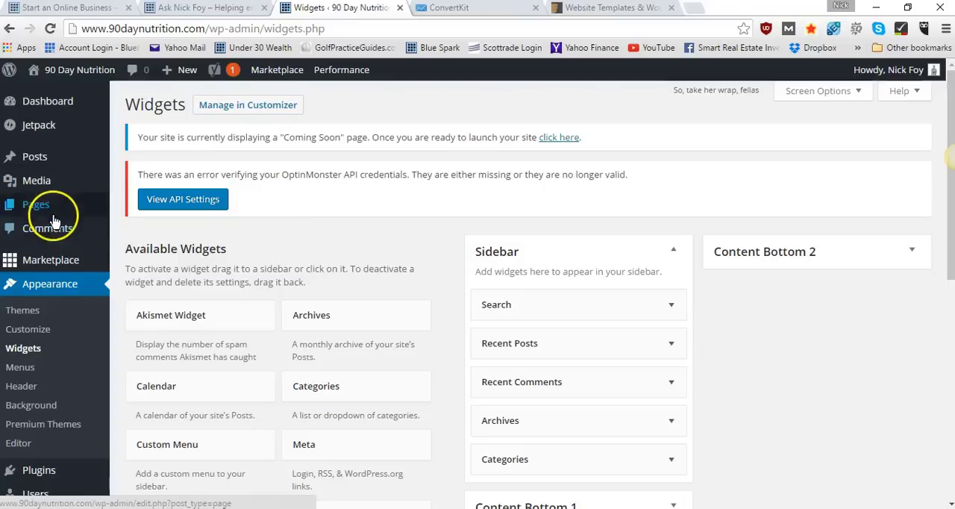
Create a new page titled "Home" in a separate browser tab and publish it
mouse_move(56, 211)
right_click(133, 236)
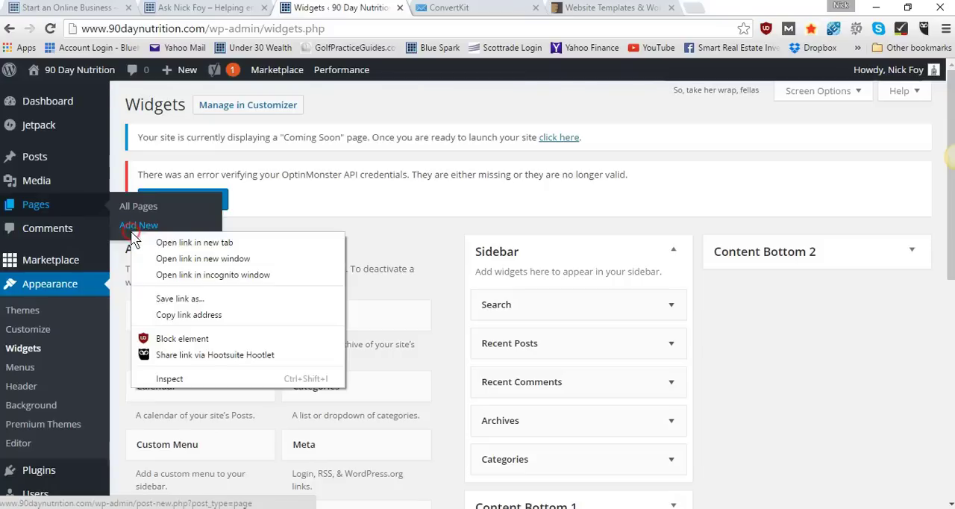
click(145, 236)
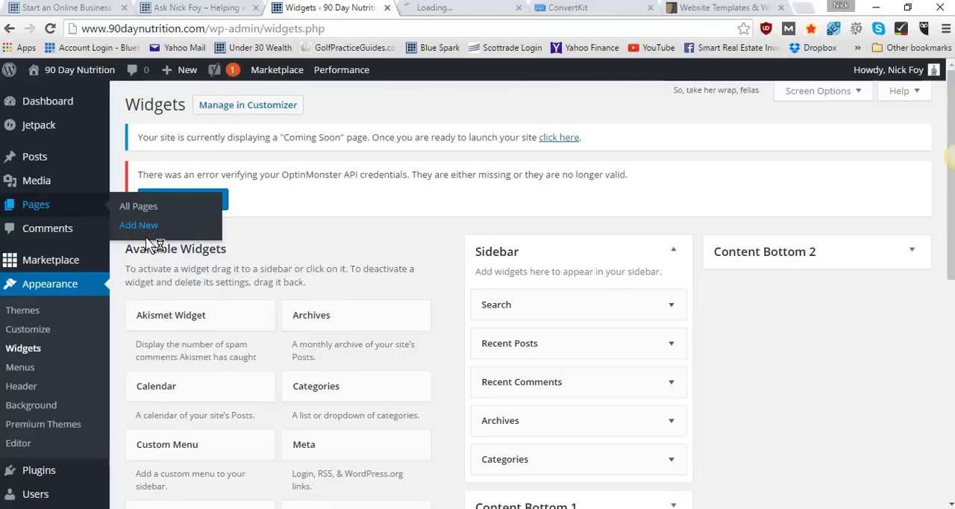
click(424, 9)
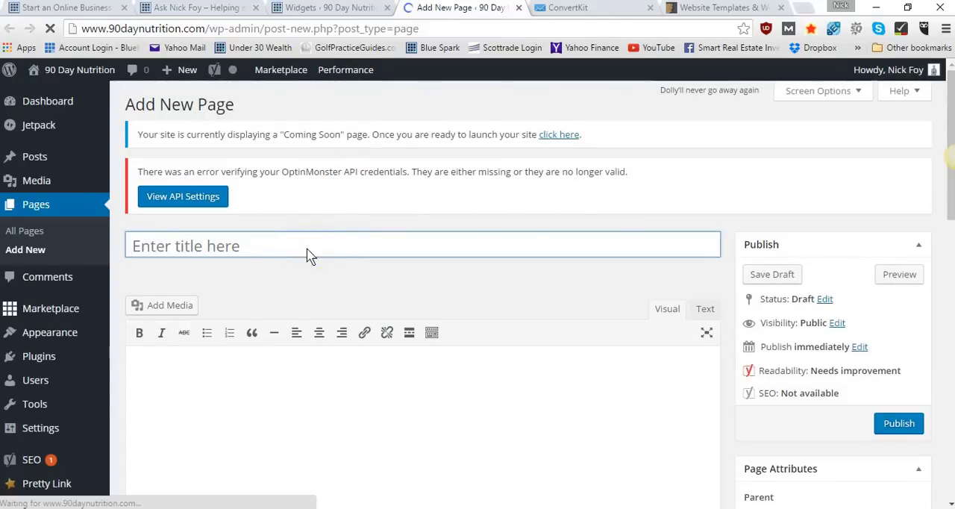
text(Home)
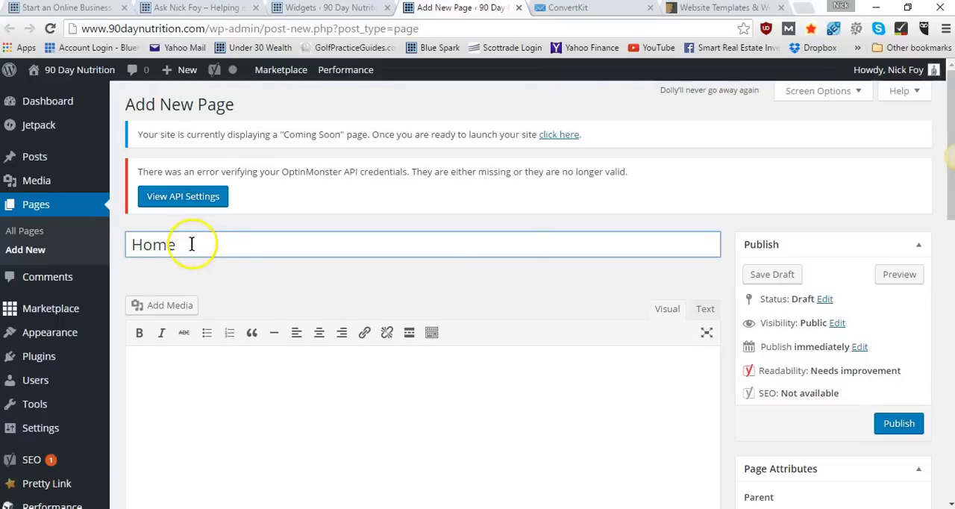
click(899, 423)
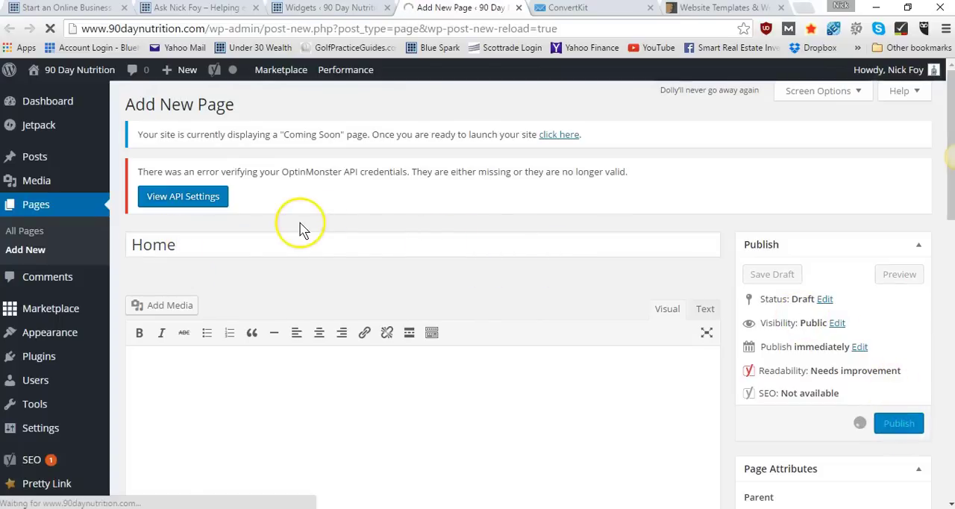
Open three more blank new-page editors, each in its own browser tab
click(15, 251)
right_click(14, 252)
click(22, 256)
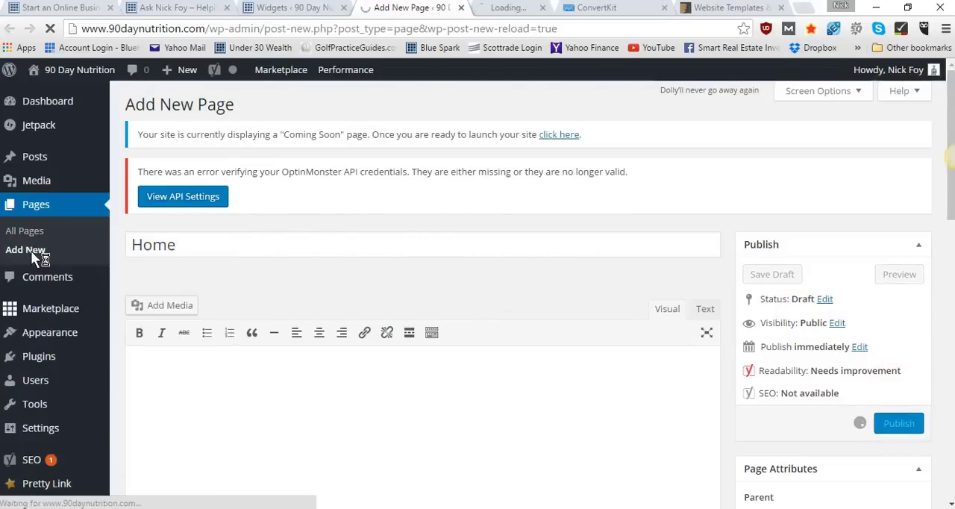
right_click(25, 249)
click(51, 266)
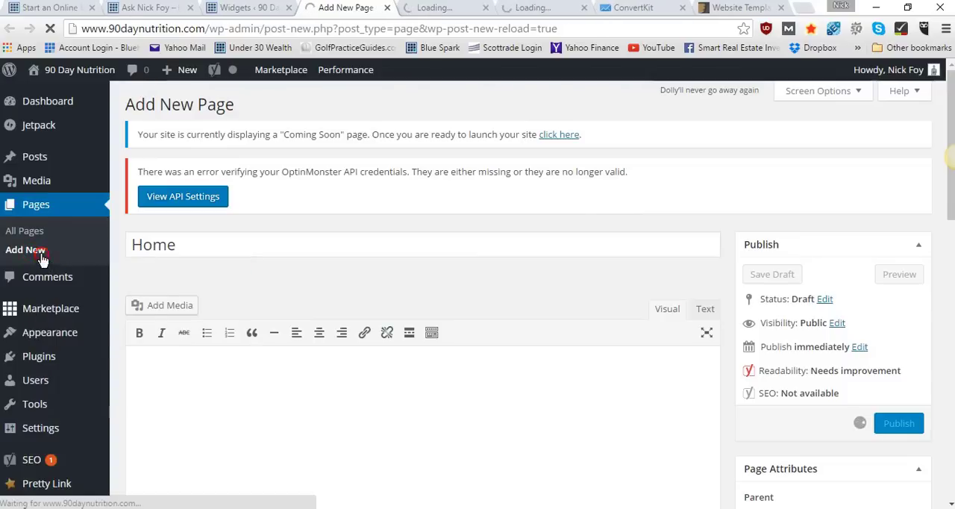
right_click(37, 251)
click(60, 258)
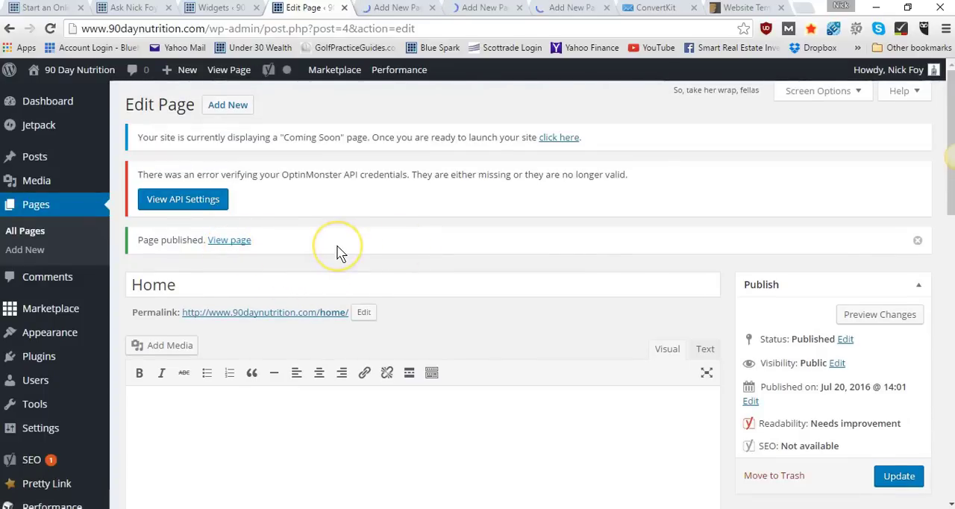
Enter the sample text "Type different text" in the Home page's body and clear it again
scroll(336, 254, down, 2)
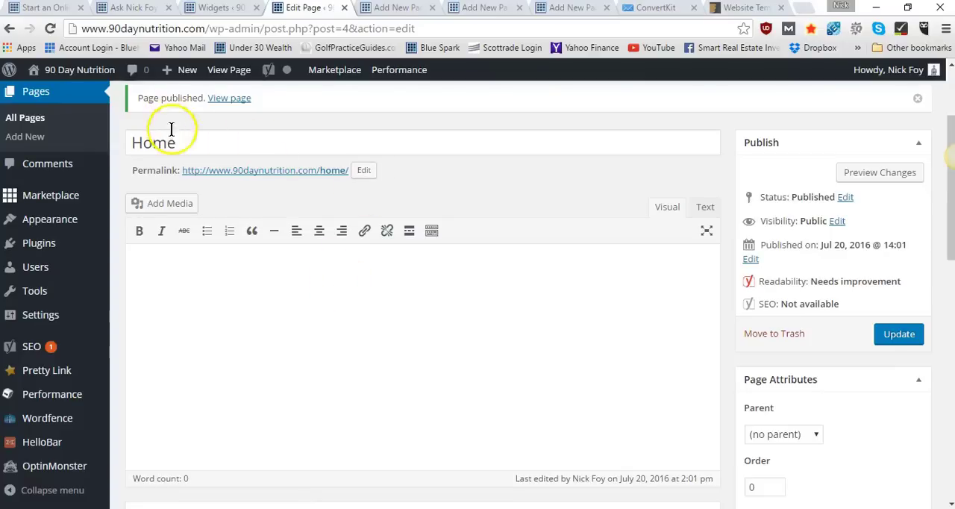
click(207, 141)
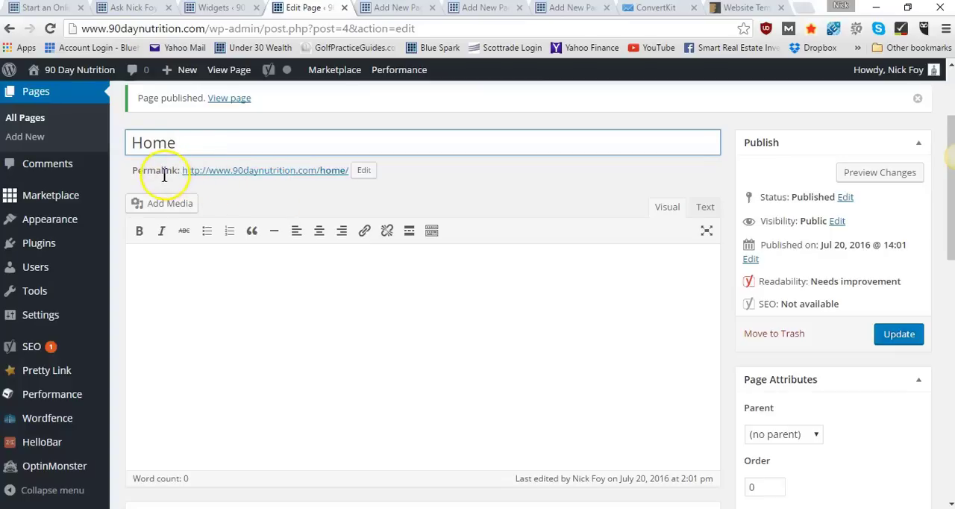
scroll(245, 271, down, 1)
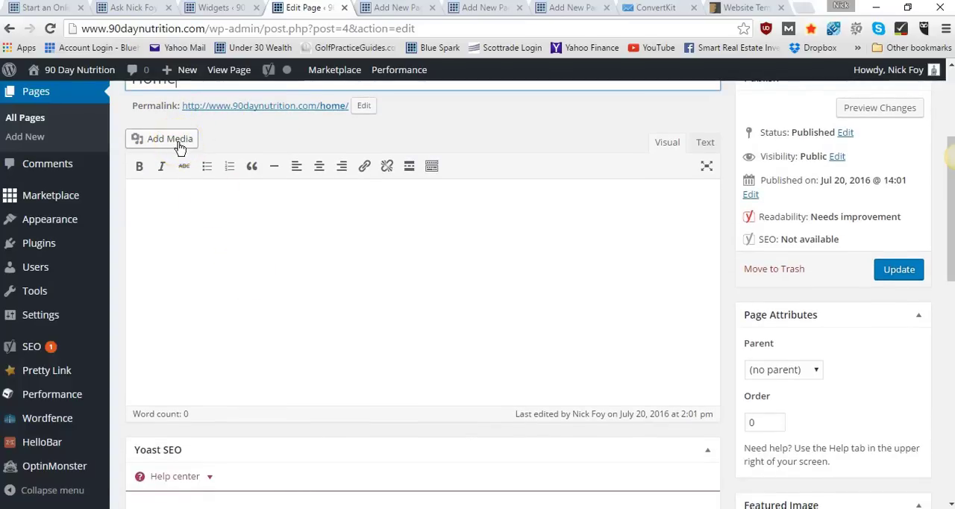
click(201, 253)
click(186, 204)
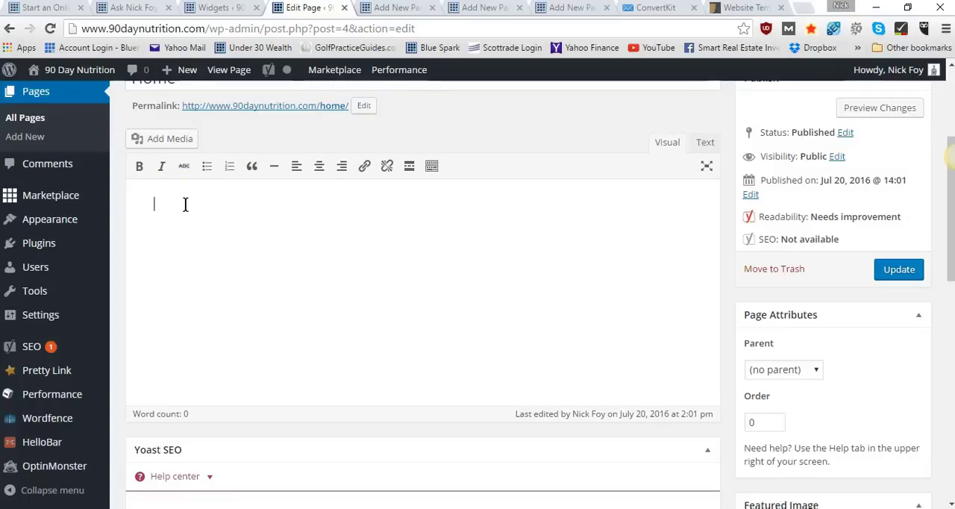
text(Type different)
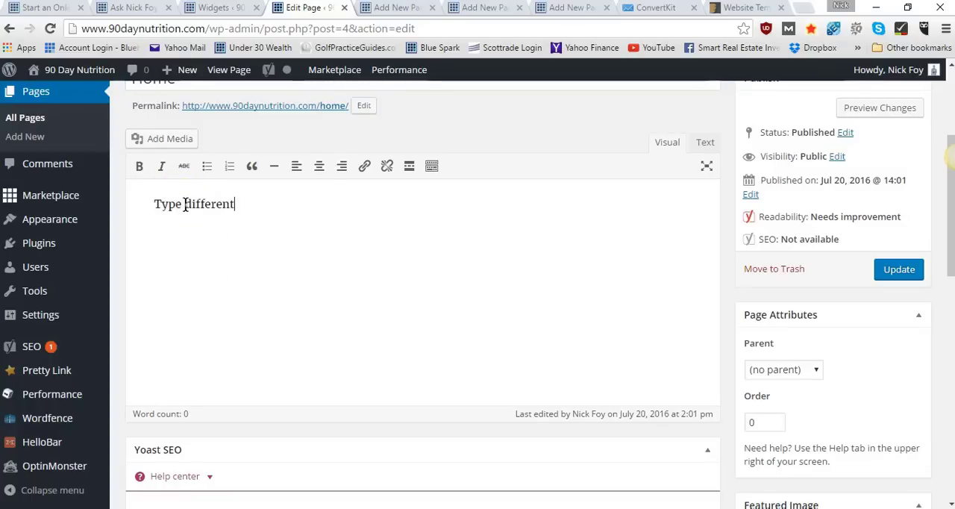
text( text)
key(BackSpace)
key(BackSpace)
key(BackSpace)
key(BackSpace)
key(BackSpace)
key(BackSpace)
key(BackSpace)
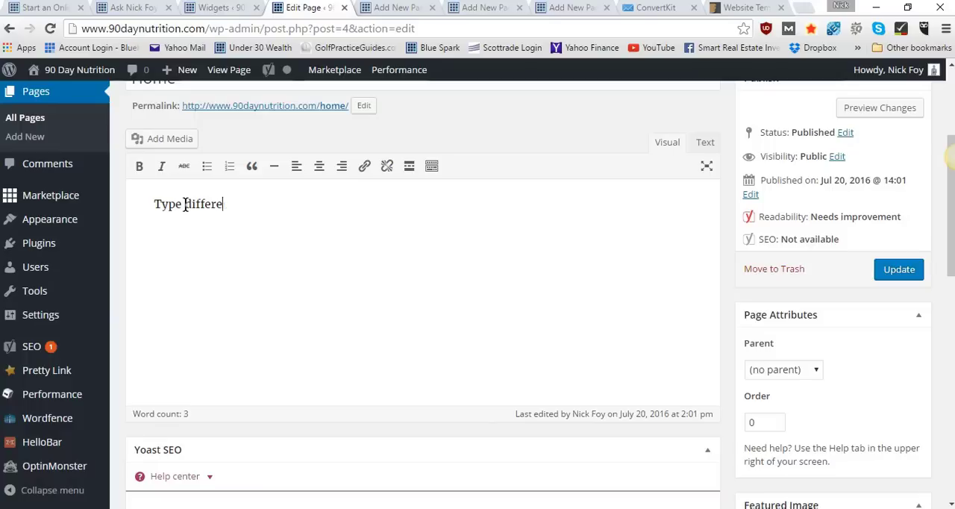
key(BackSpace)
key(BackSpace)
key(BackSpace)
key(BackSpace)
key(BackSpace)
key(BackSpace)
key(BackSpace)
key(BackSpace)
key(BackSpace)
key(BackSpace)
key(BackSpace)
key(BackSpace)
Write the placeholder lines "Header", "Intro paragraph", "Image" and "link" in the Home page's body
scroll(185, 205, up, 3)
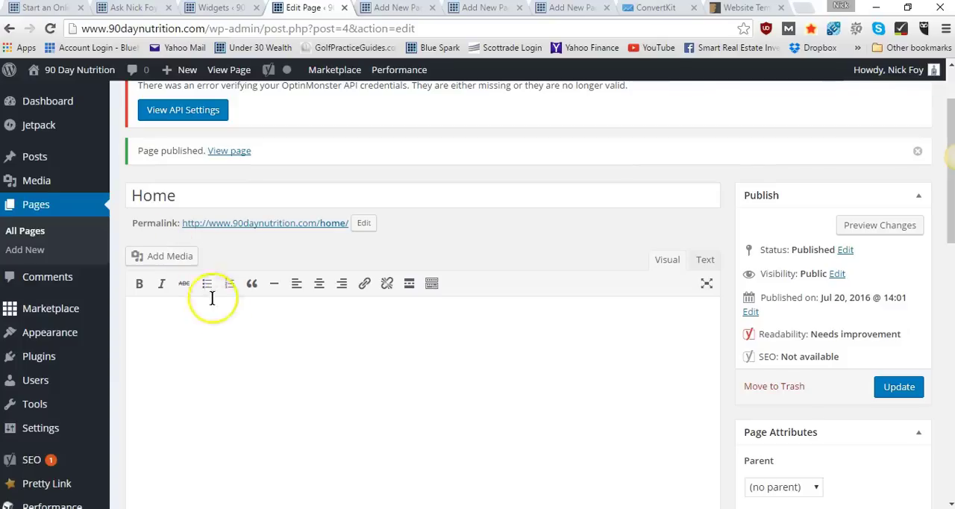
scroll(241, 324, down, 2)
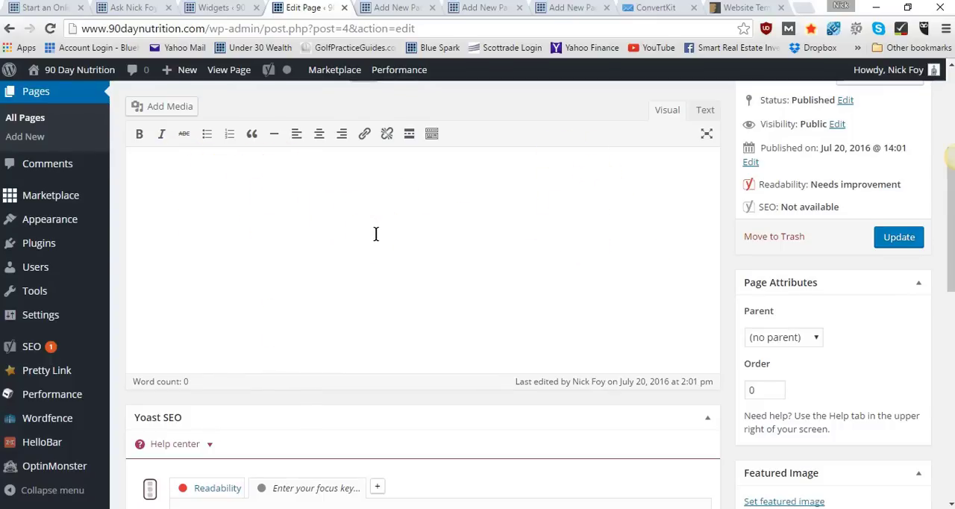
scroll(376, 234, up, 3)
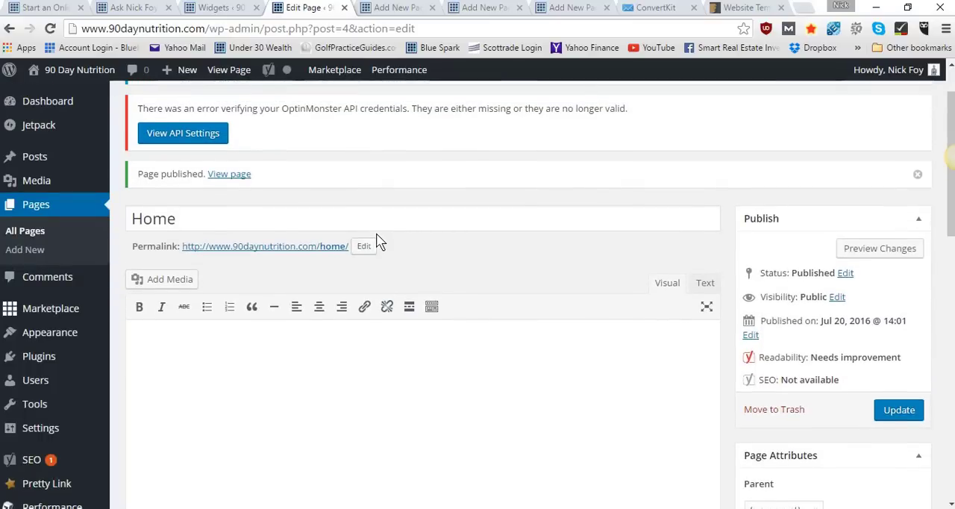
scroll(377, 238, down, 2)
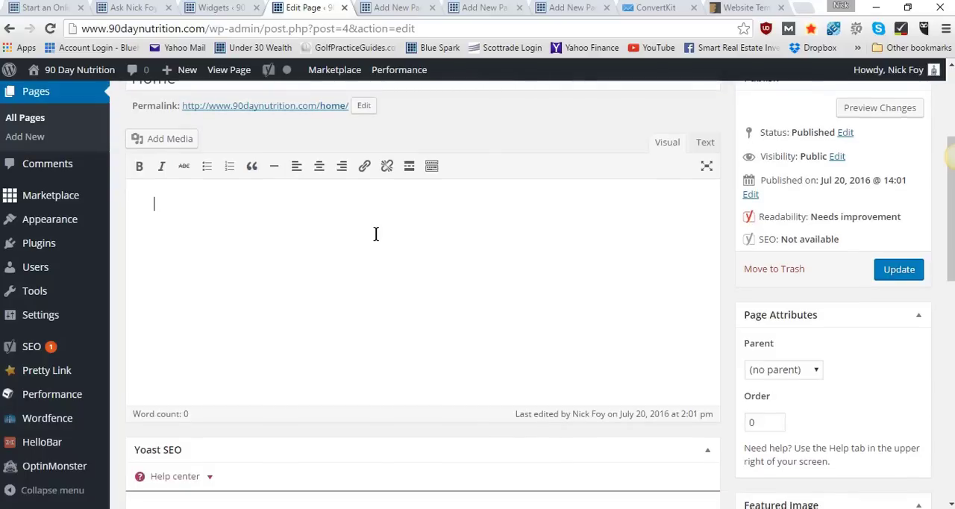
scroll(376, 233, down, 2)
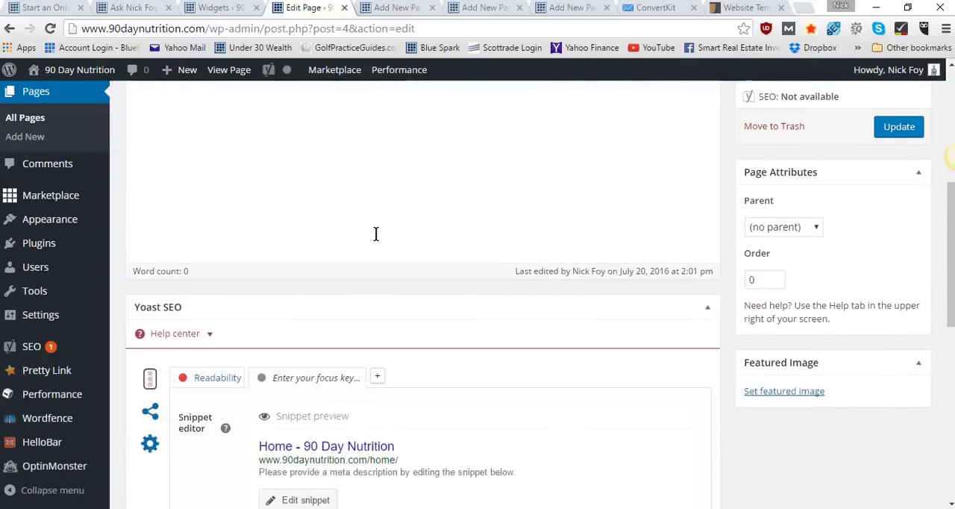
scroll(376, 234, up, 1)
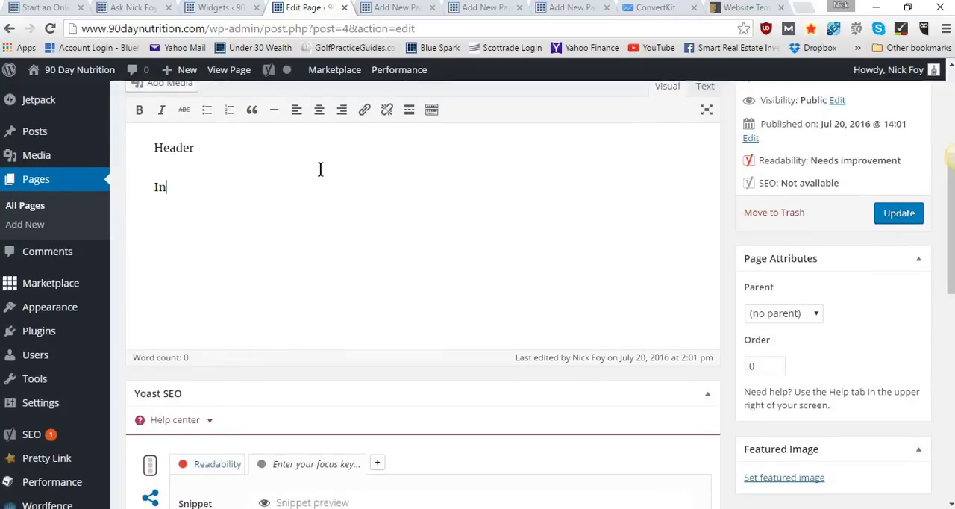
text(o paragr)
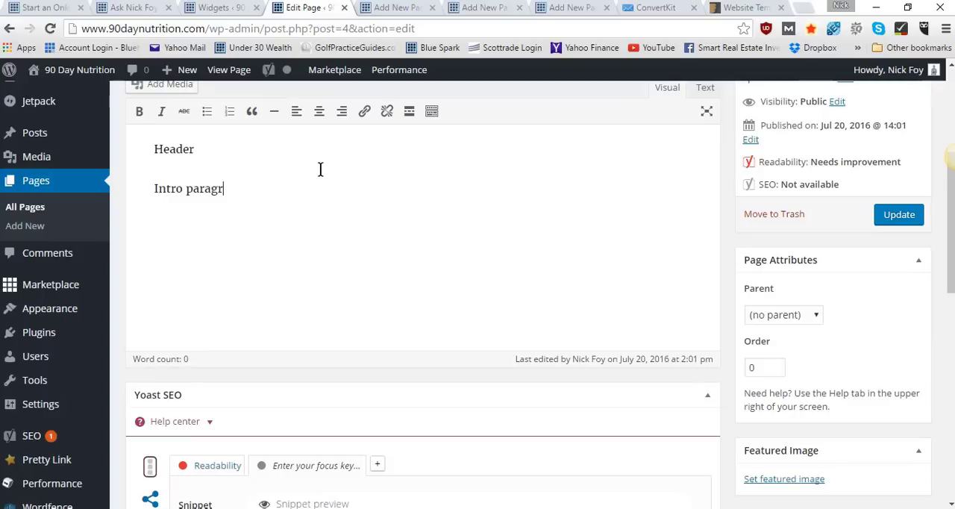
text(aph)
key(Return)
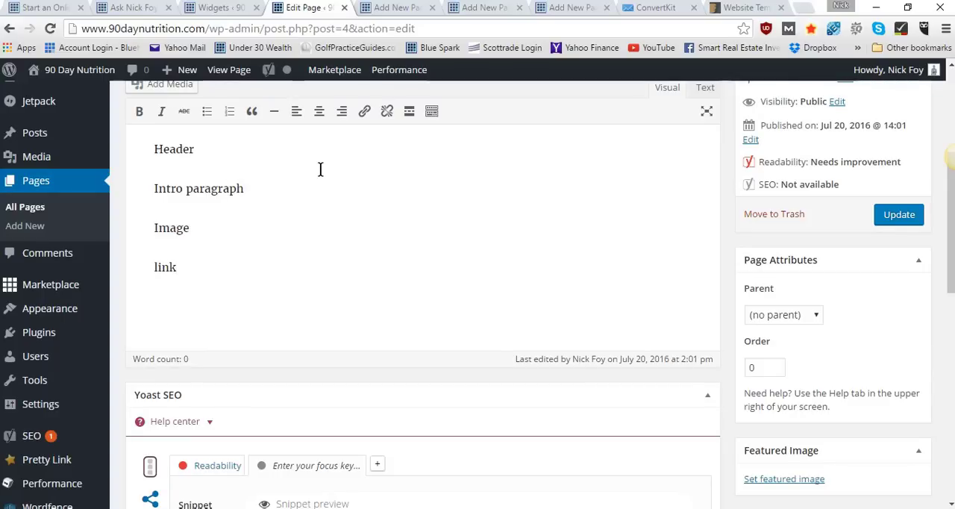
Open the URL entry for adding a hyperlink to the word "link"
double_click(164, 266)
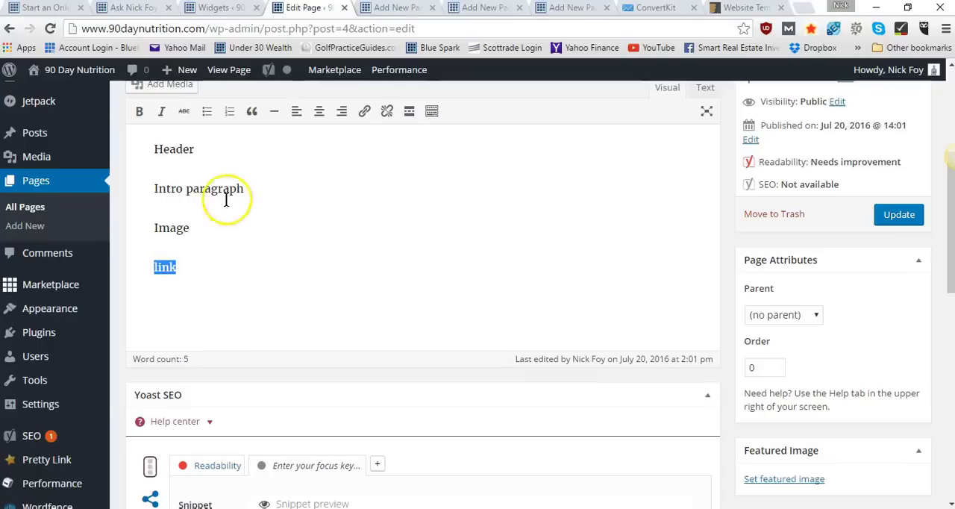
click(365, 112)
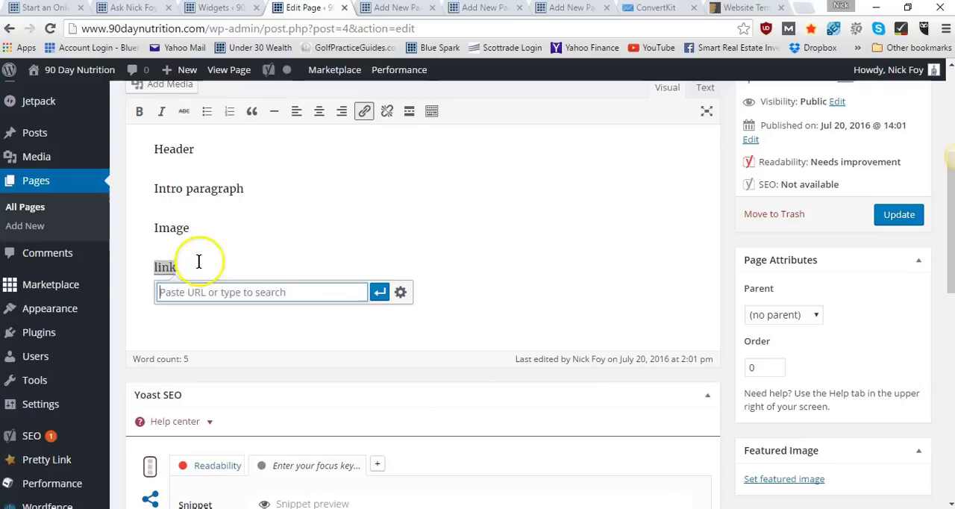
Delete the "Image" placeholder and check the media upload and insertion options for that spot without inserting a file
drag(201, 228, 154, 228)
key(BackSpace)
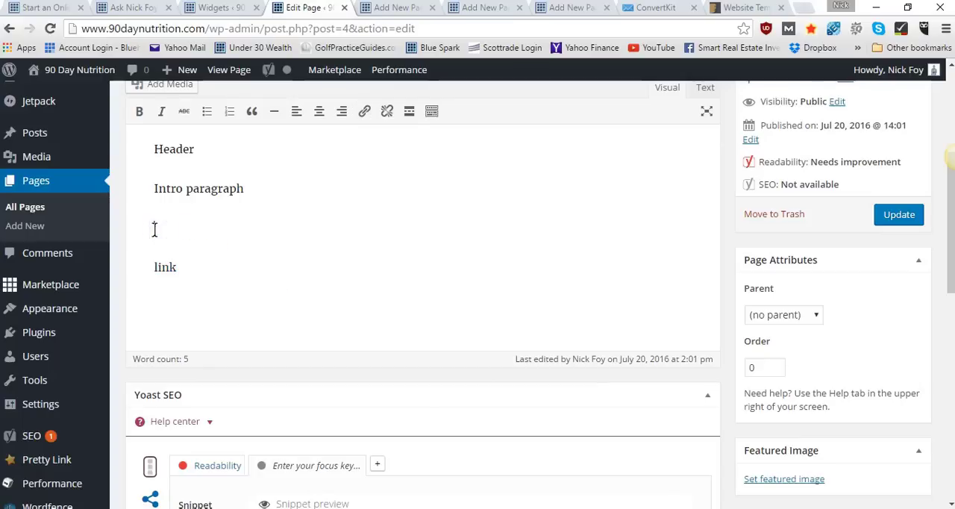
scroll(154, 230, up, 2)
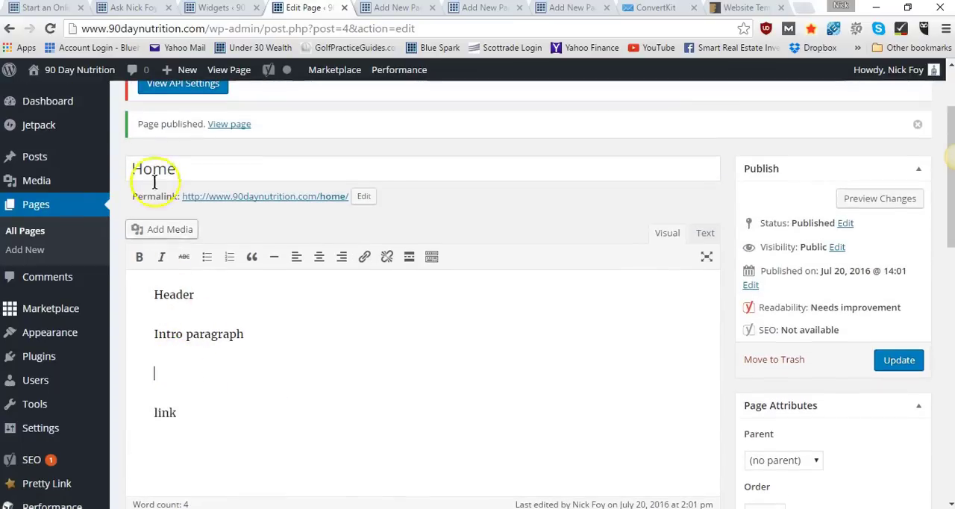
click(165, 229)
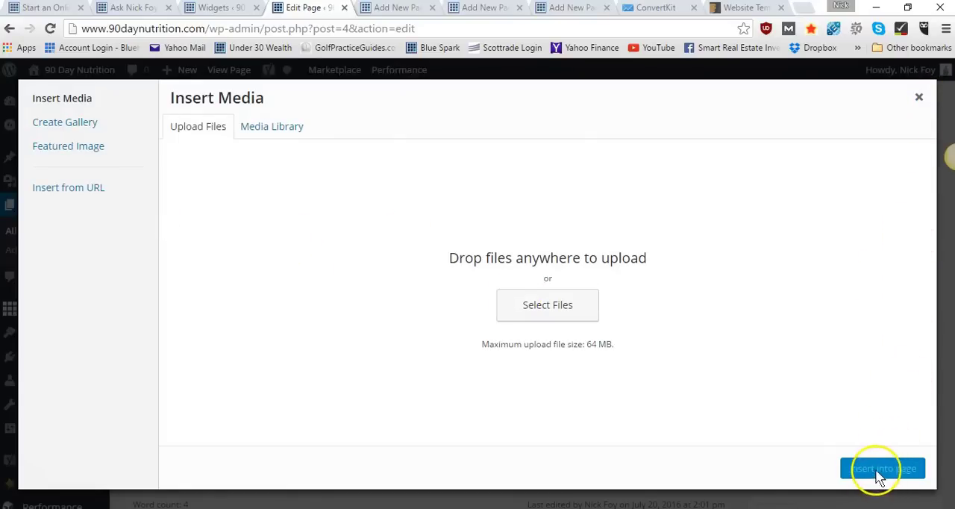
click(918, 105)
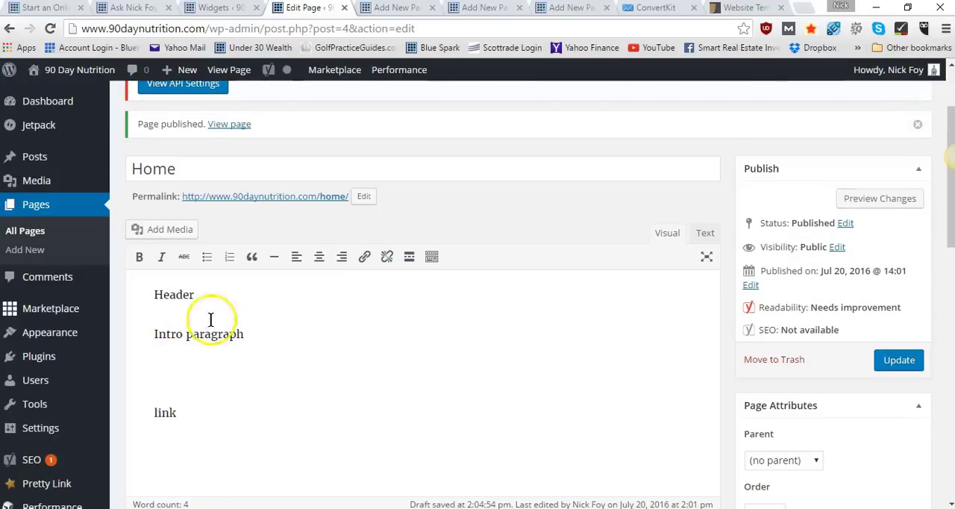
Show the editor's additional formatting tools and format the "Header" line as Heading 1
double_click(182, 296)
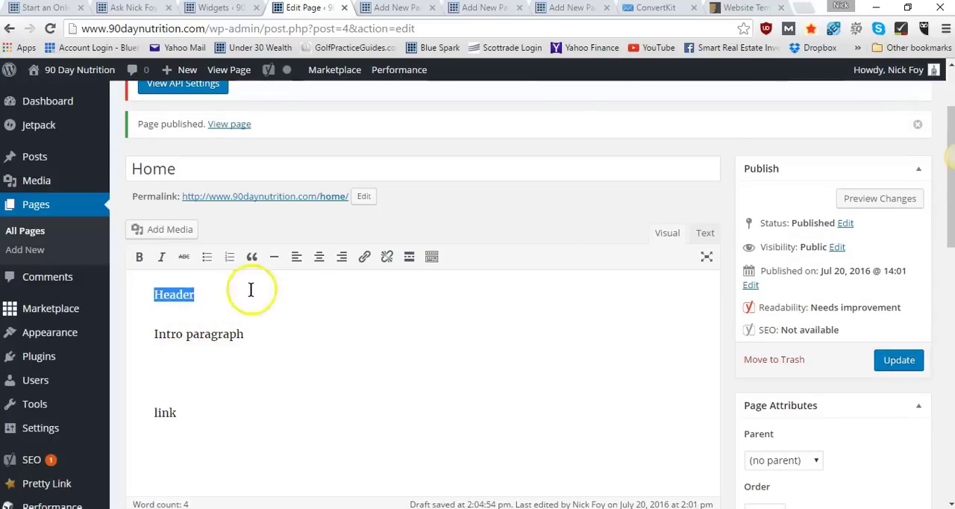
click(430, 257)
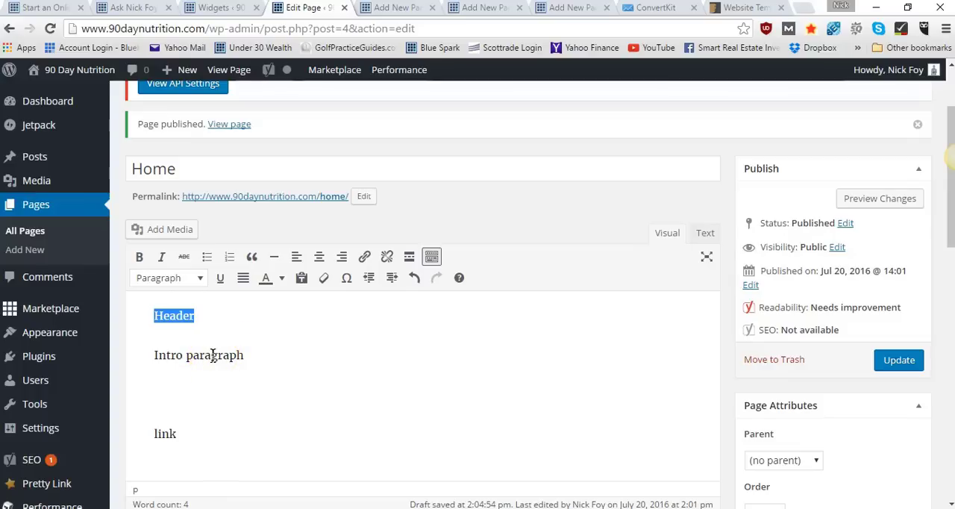
click(196, 278)
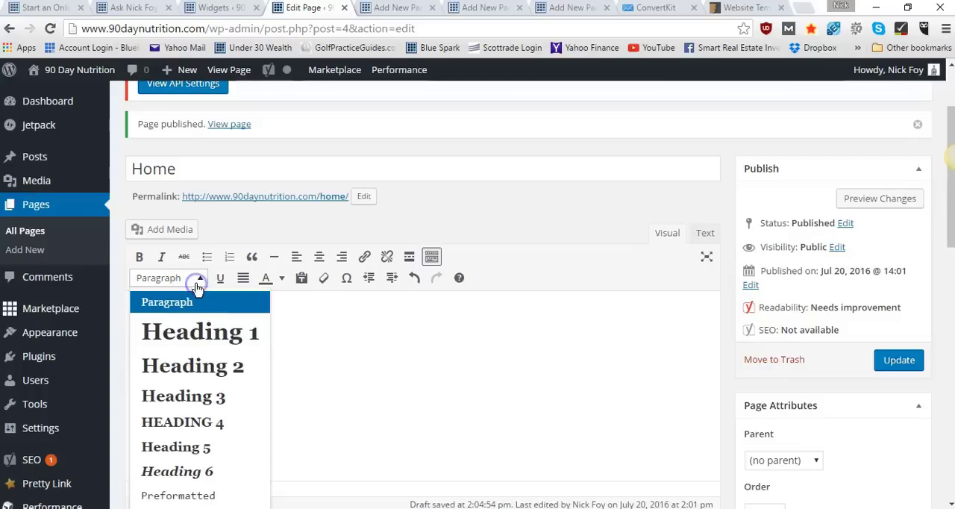
click(200, 333)
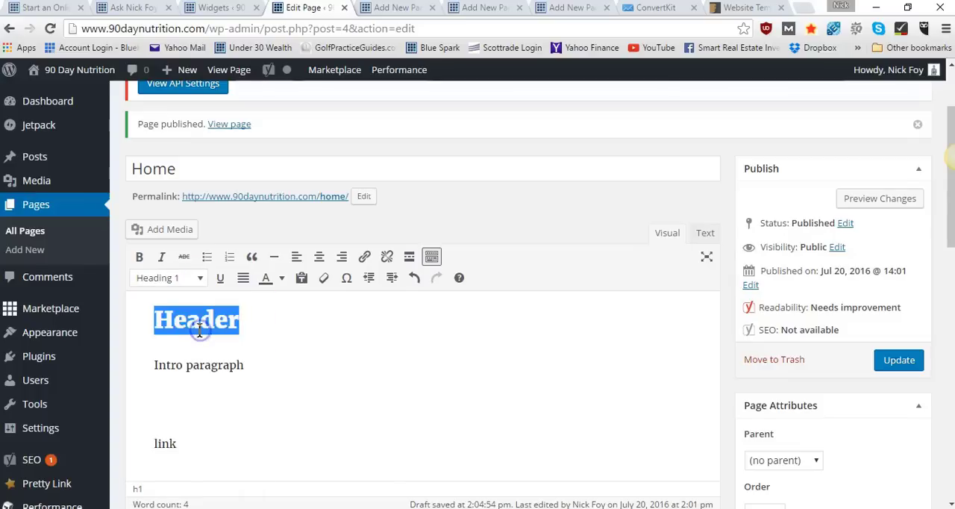
click(271, 331)
Look over the heading levels available for the "Header" line and the rest of the Home page's editing screen
double_click(202, 328)
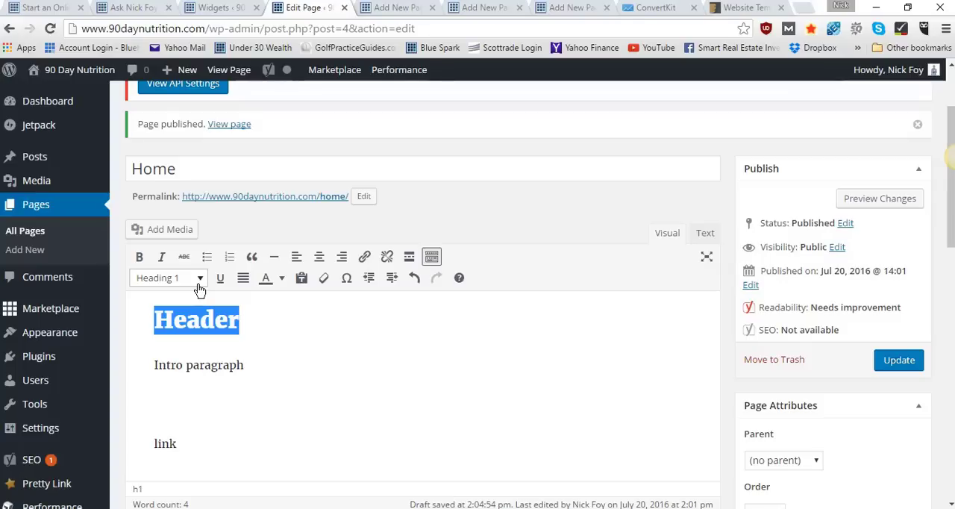
click(251, 326)
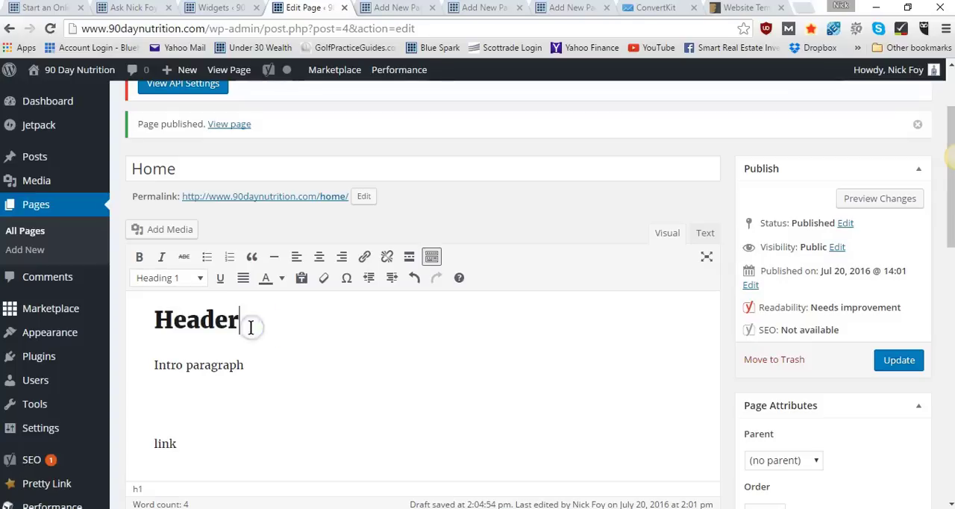
click(188, 282)
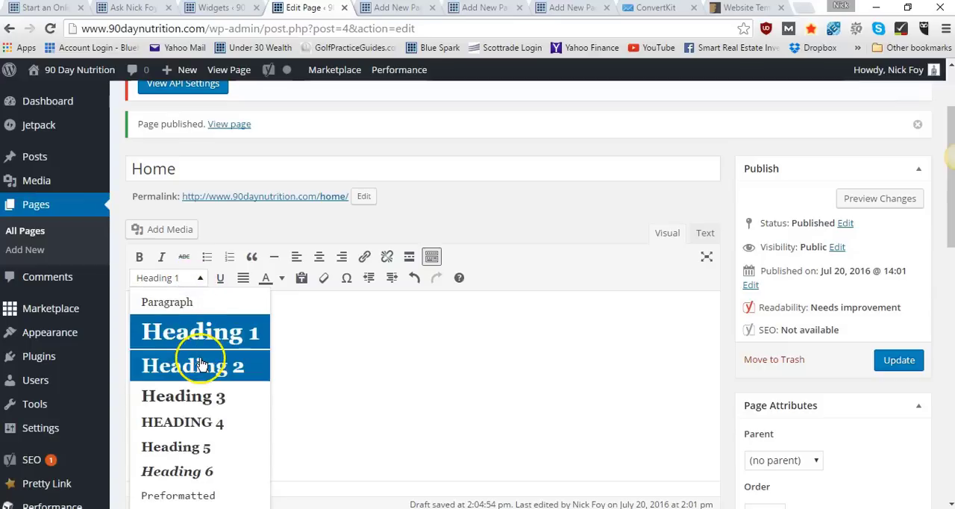
click(410, 348)
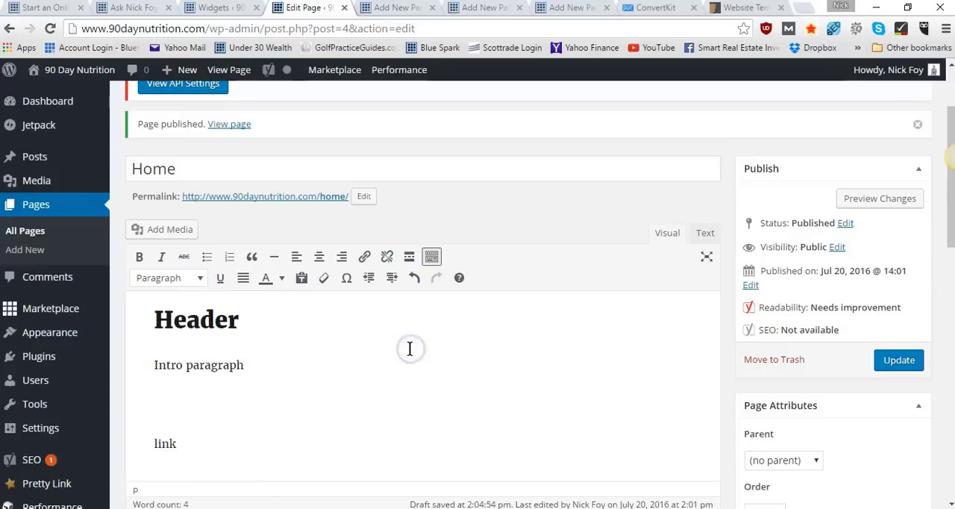
scroll(601, 364, down, 3)
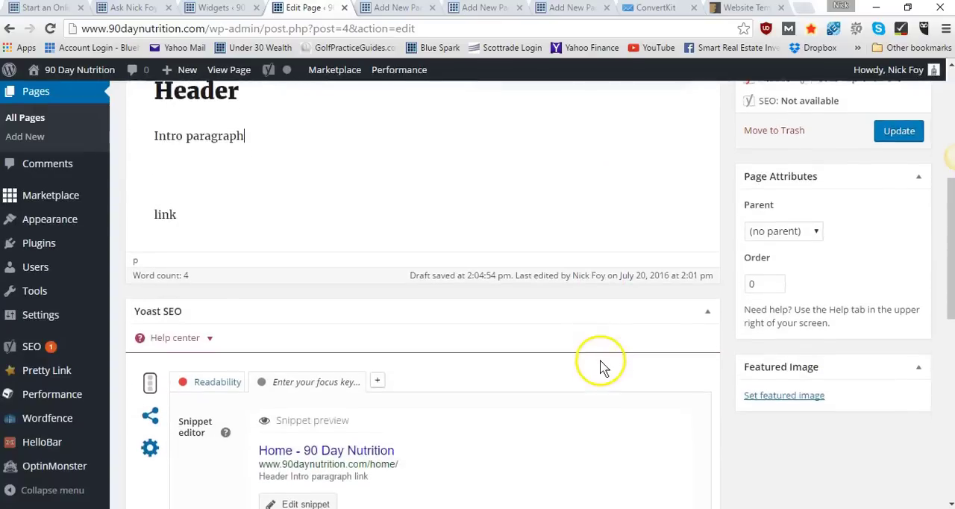
scroll(601, 364, up, 3)
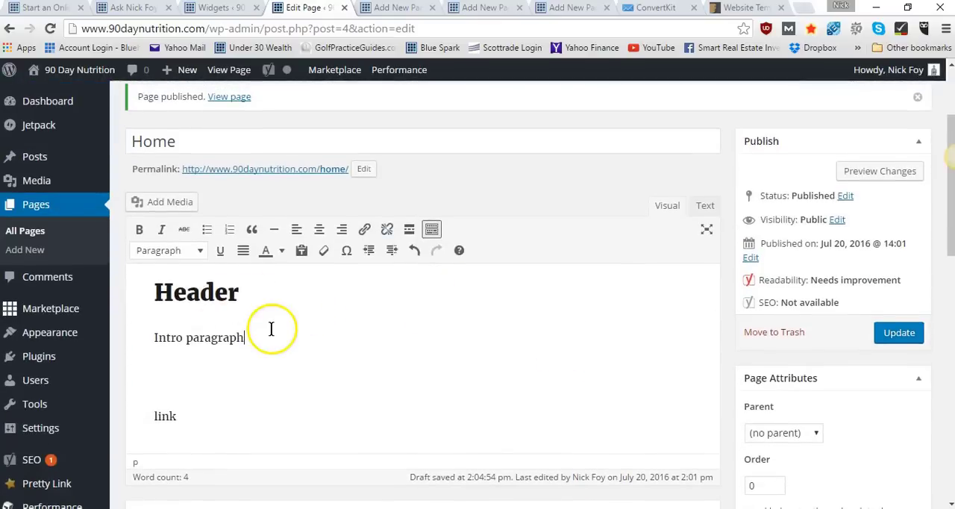
scroll(273, 332, up, 2)
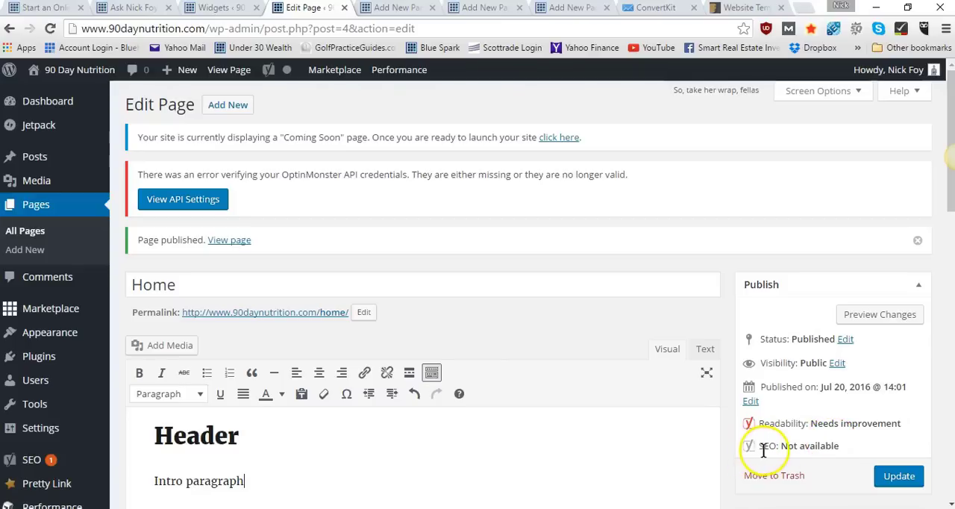
In the first blank new-page editor, title the page "About" and publish it
click(405, 9)
click(301, 249)
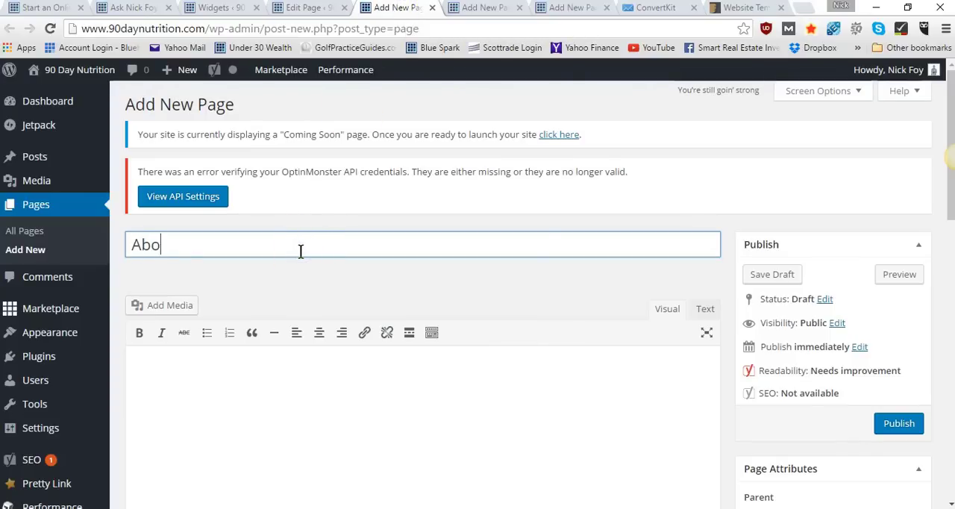
click(888, 422)
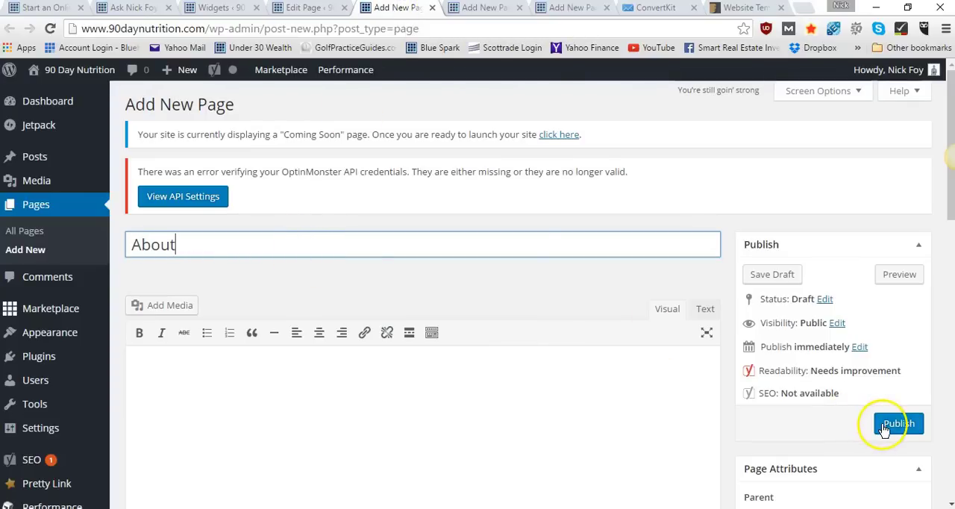
In the next blank new-page editor, title the page "Start Here" and publish it
click(489, 9)
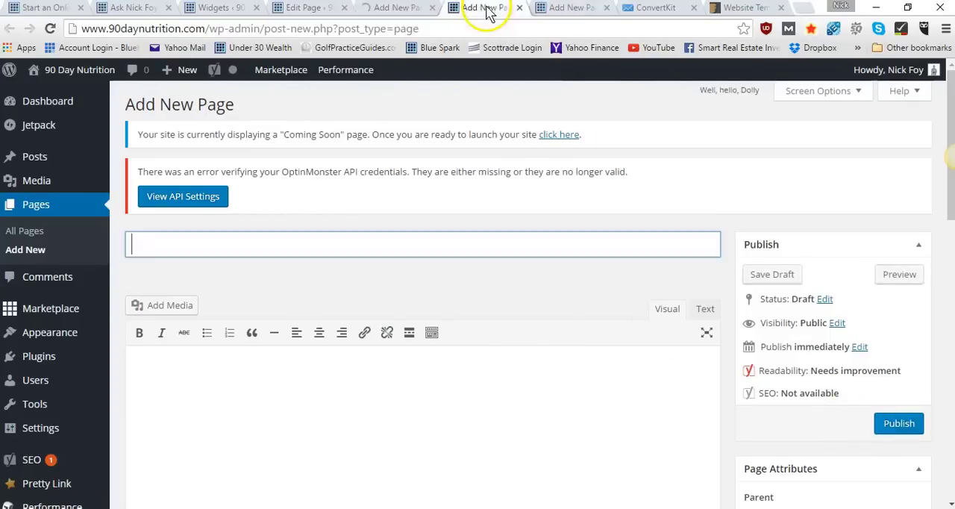
text(Start Here)
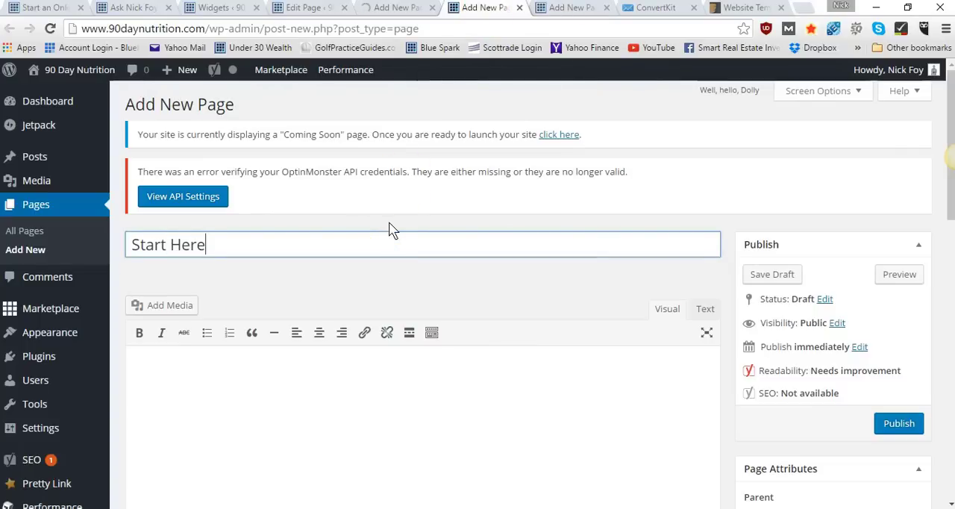
click(898, 422)
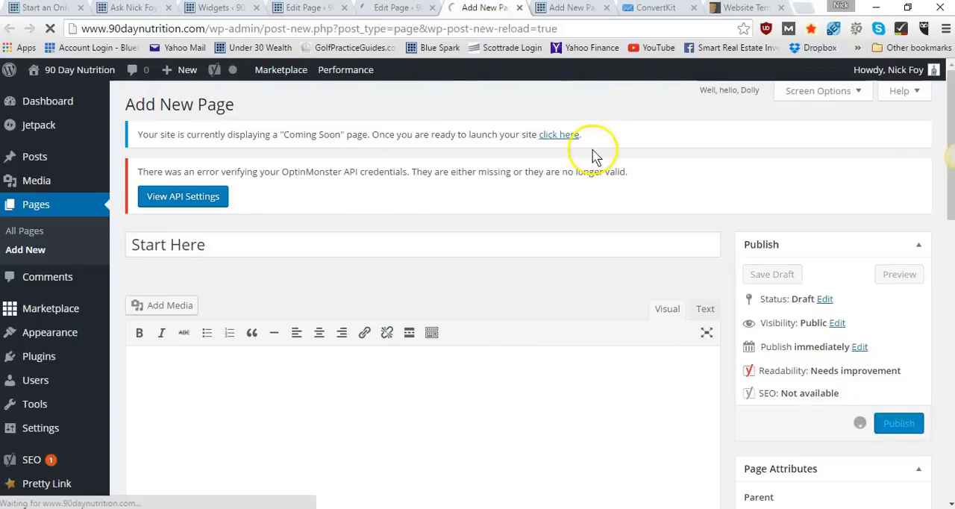
In the remaining blank new-page editor, title the page "Meal Plans" and publish it
click(563, 15)
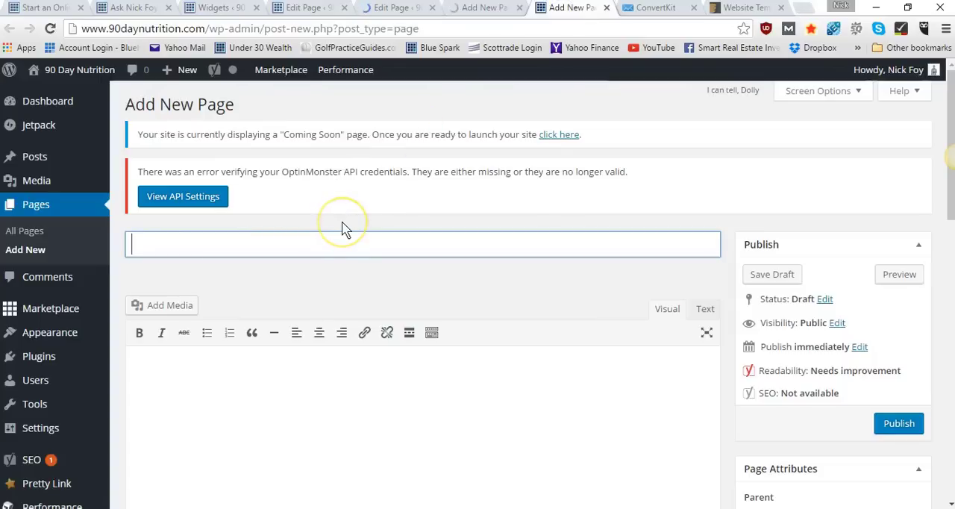
text(Meal Plans)
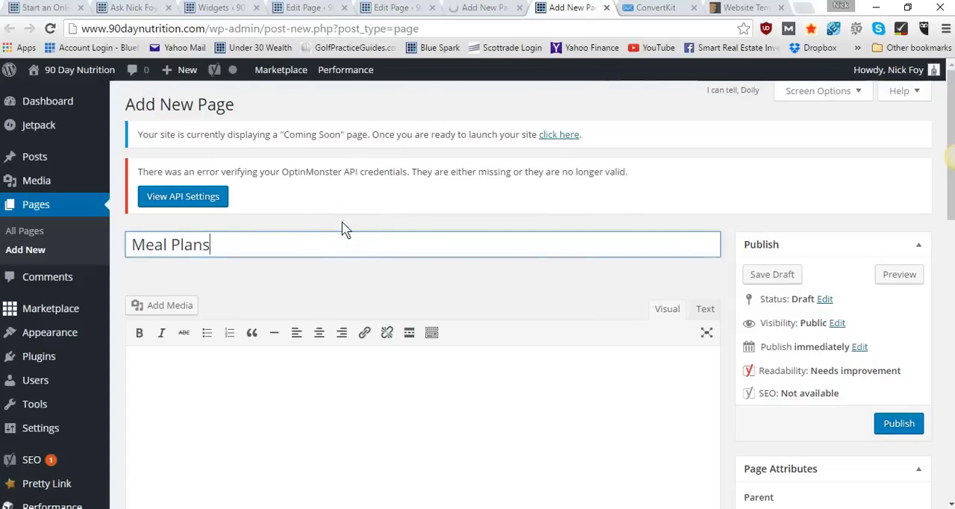
click(899, 423)
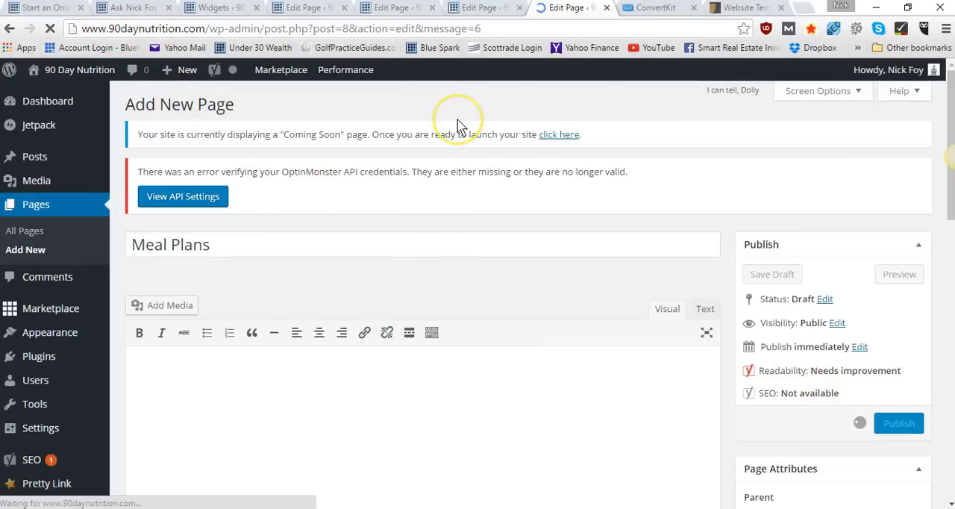
Close the browser tabs editing the Home, About, Start Here and Meal Plans pages, leaving Home's latest edits unsaved
click(344, 8)
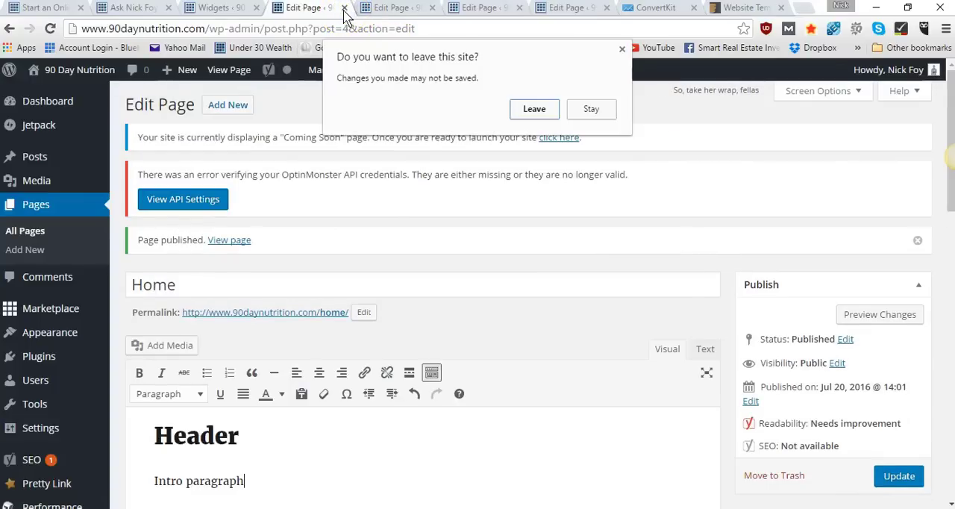
click(583, 109)
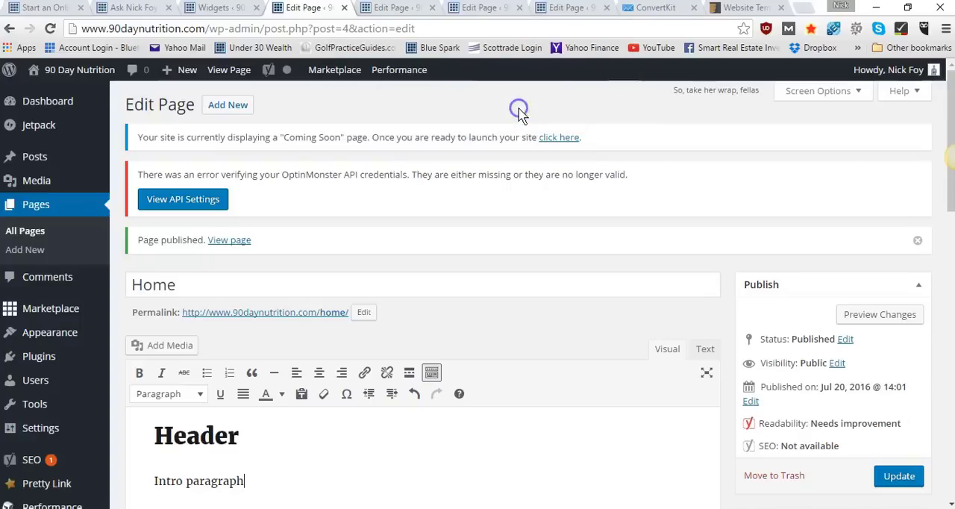
click(344, 8)
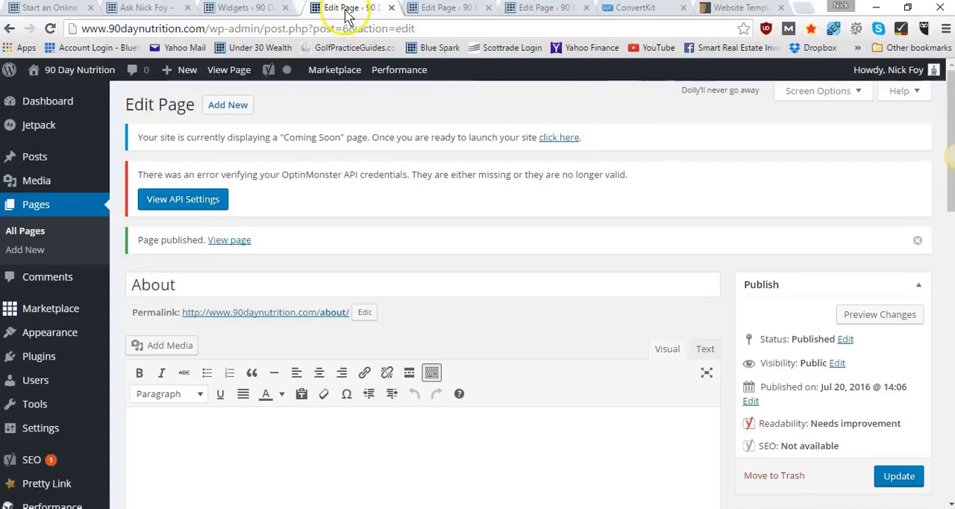
click(386, 8)
click(387, 8)
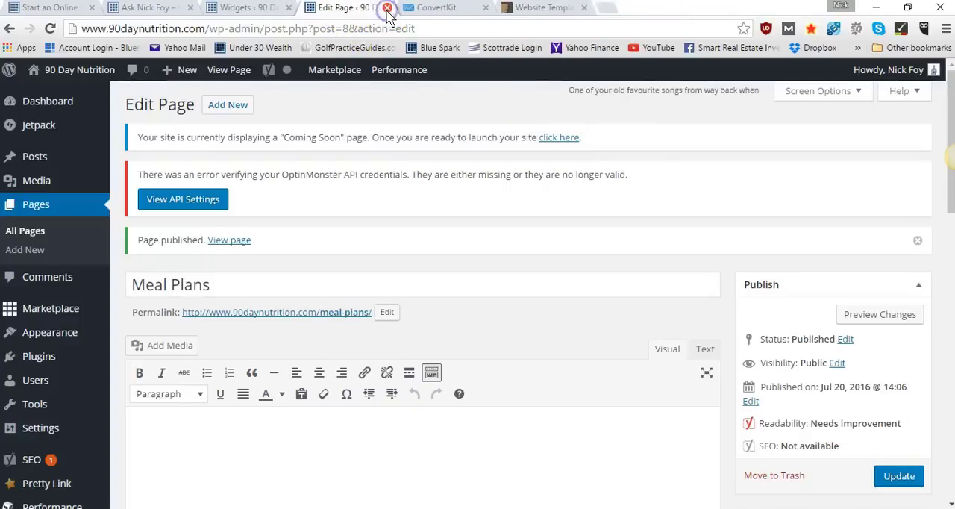
click(387, 9)
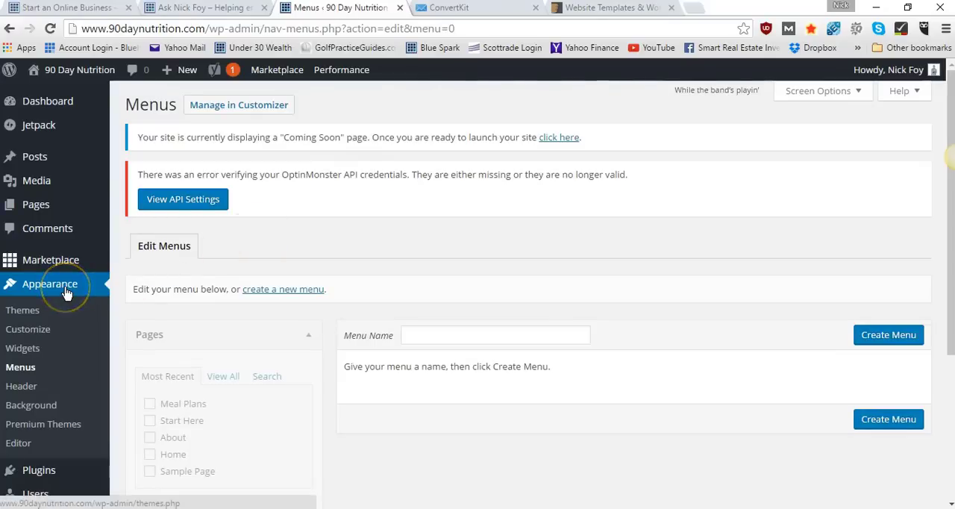
Create a new navigation menu named "My first menu" in the site's menu settings
click(21, 368)
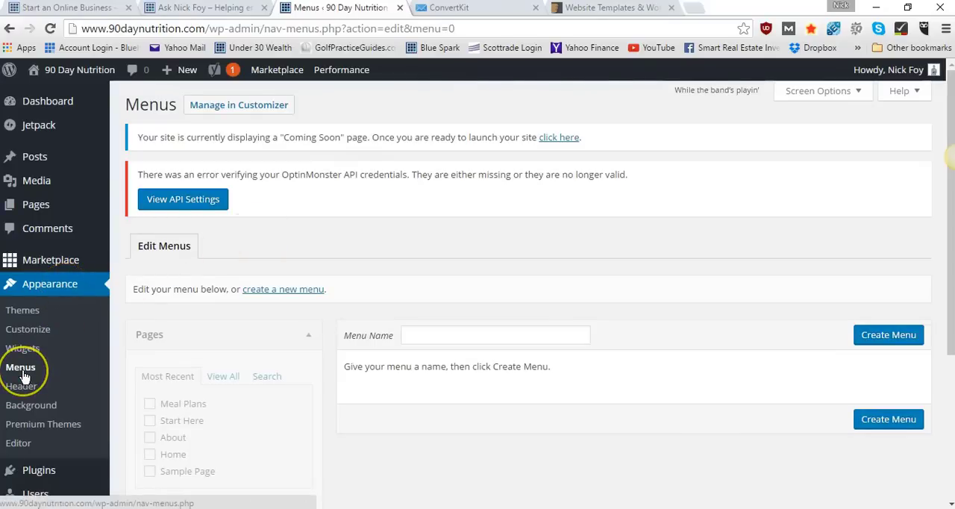
click(299, 358)
scroll(300, 359, down, 3)
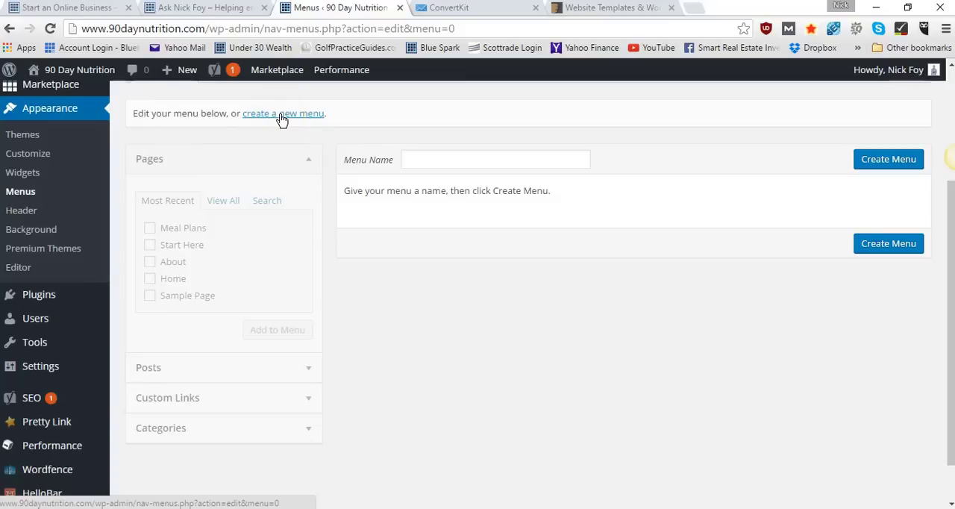
click(426, 160)
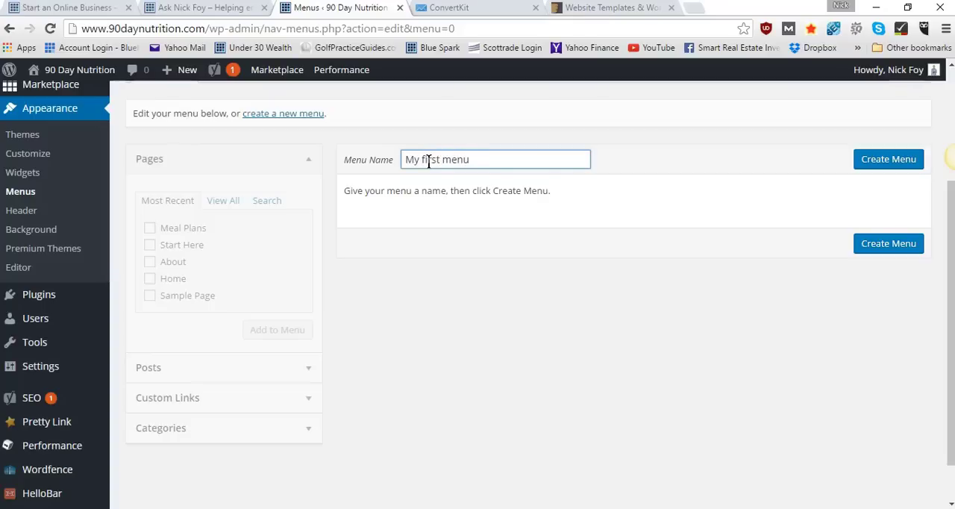
text(My first menu)
click(889, 161)
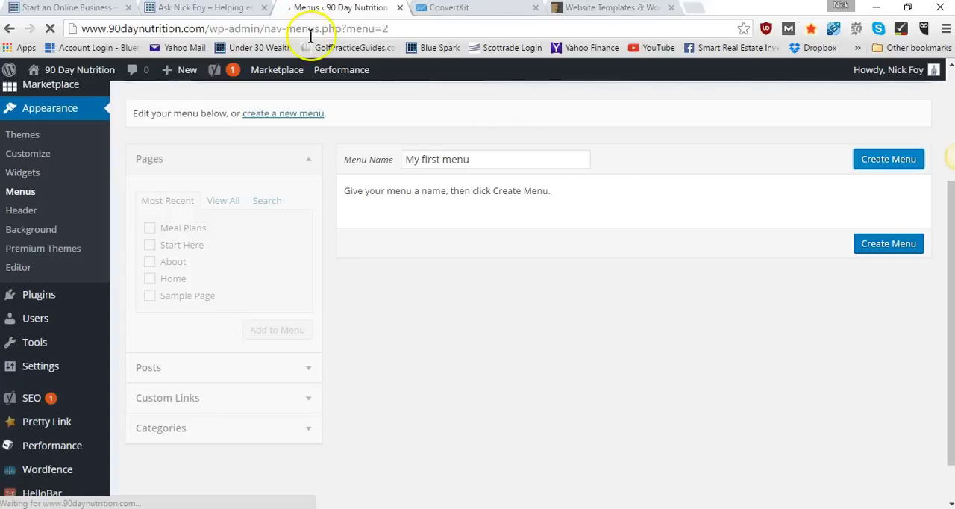
Examine the navigation bar of the example site open in the browser and return to the menu settings
click(226, 9)
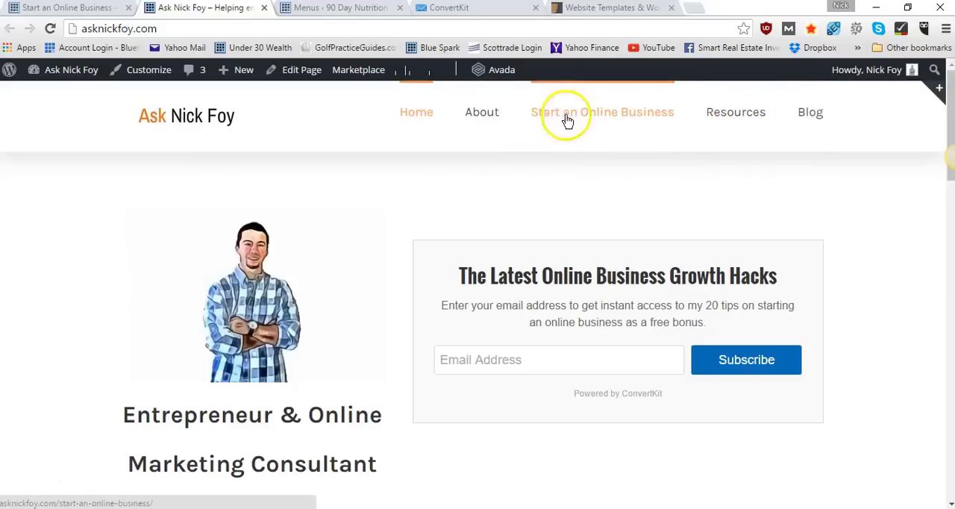
click(332, 9)
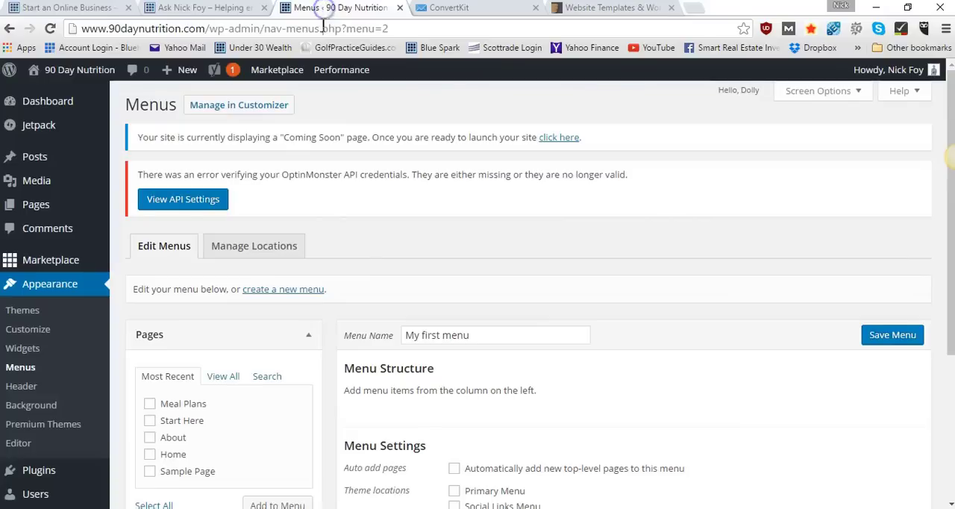
Add the About, Start Here and Meal Plans pages to the menu and arrange them in that order
scroll(313, 257, down, 2)
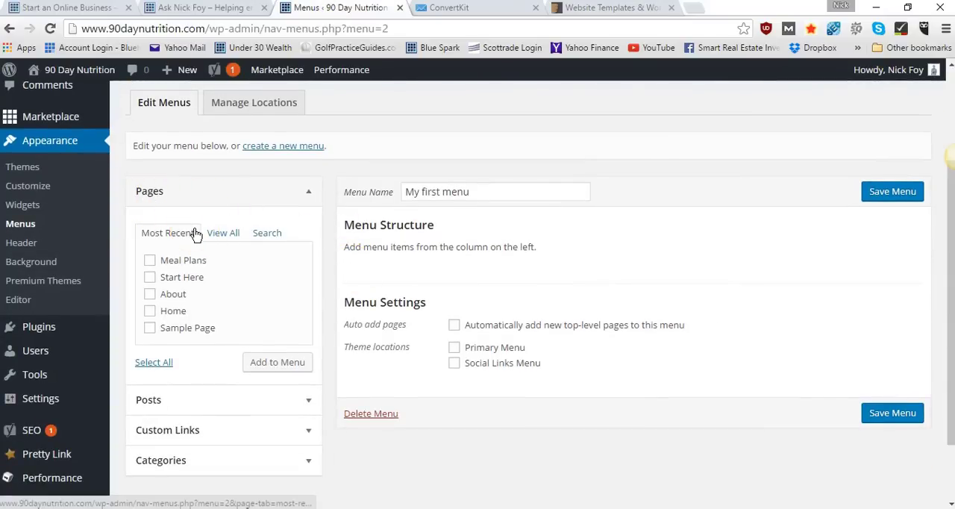
click(150, 277)
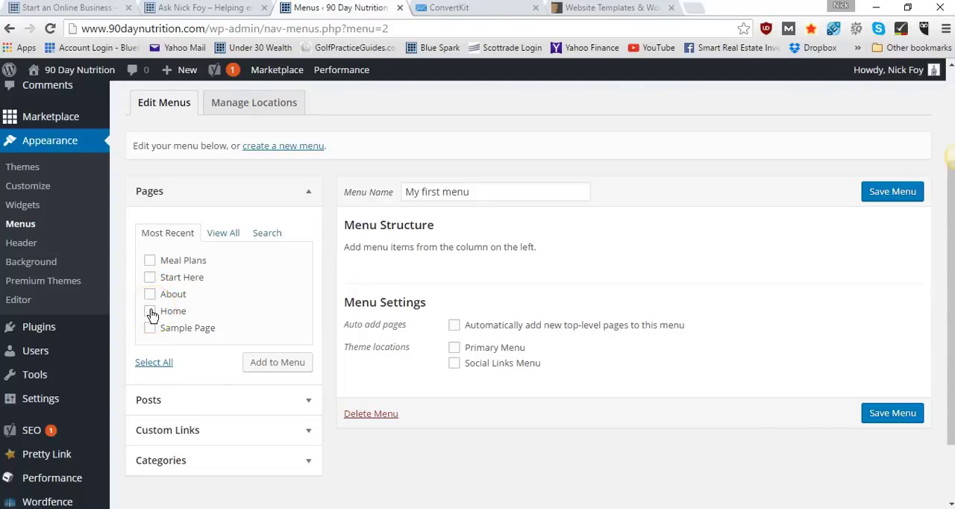
click(150, 293)
click(150, 277)
click(149, 261)
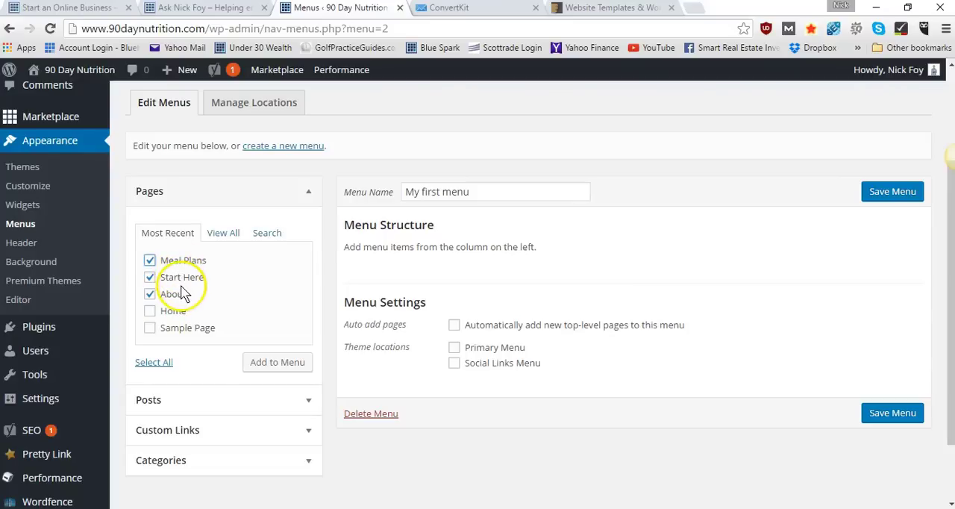
click(277, 363)
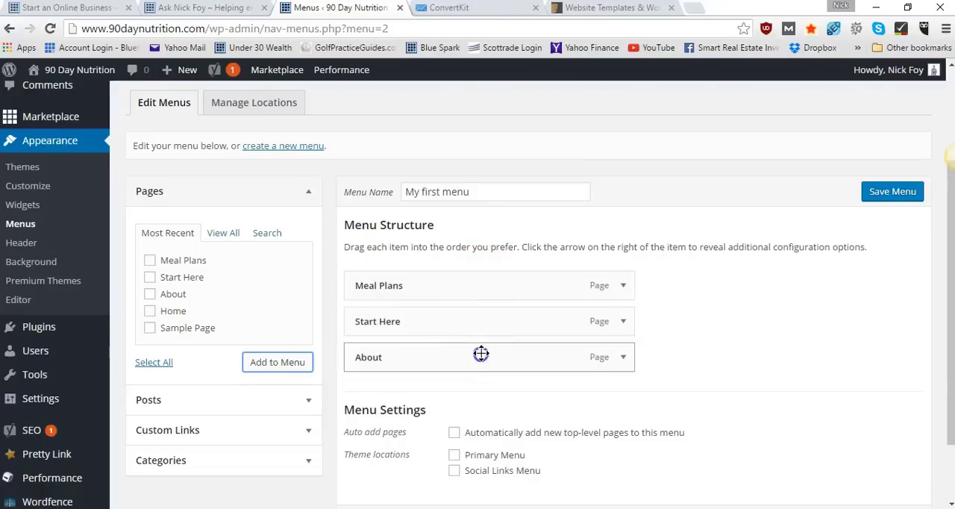
drag(482, 354, 479, 318)
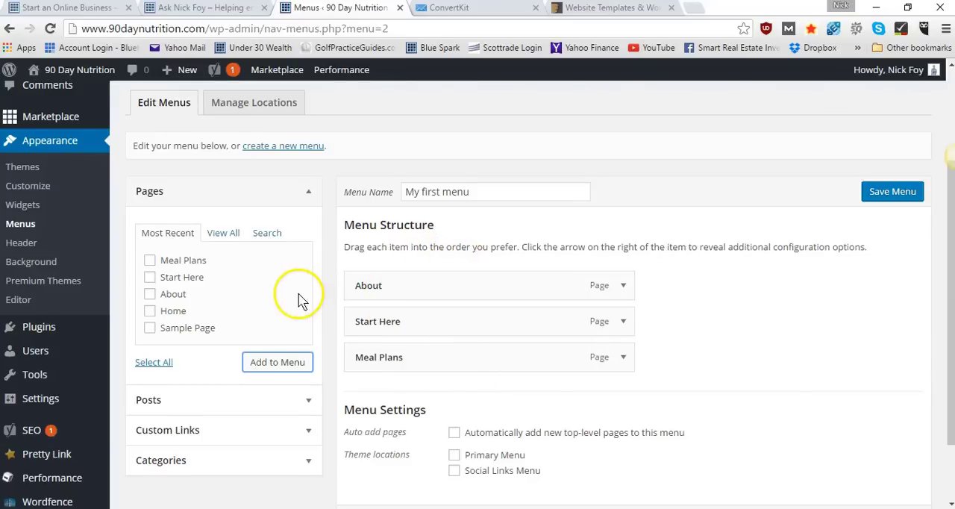
scroll(302, 298, down, 2)
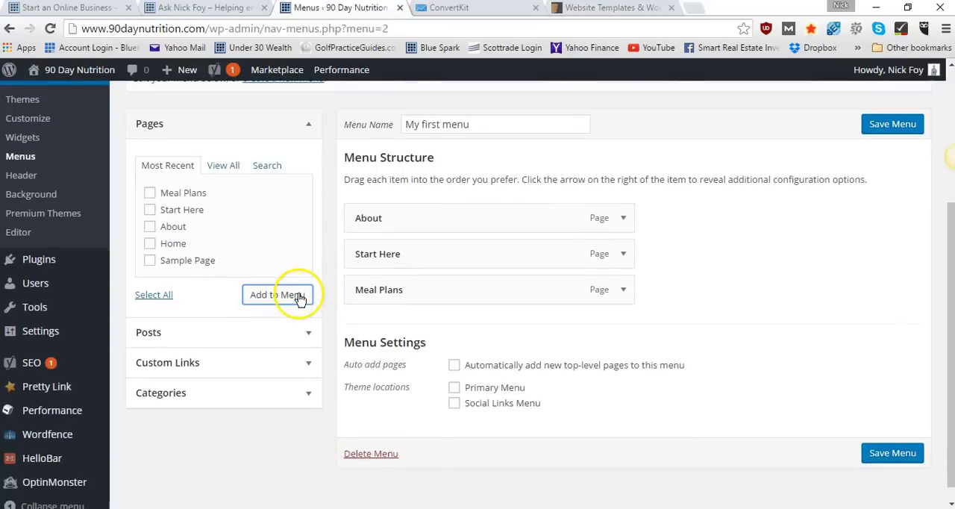
click(299, 361)
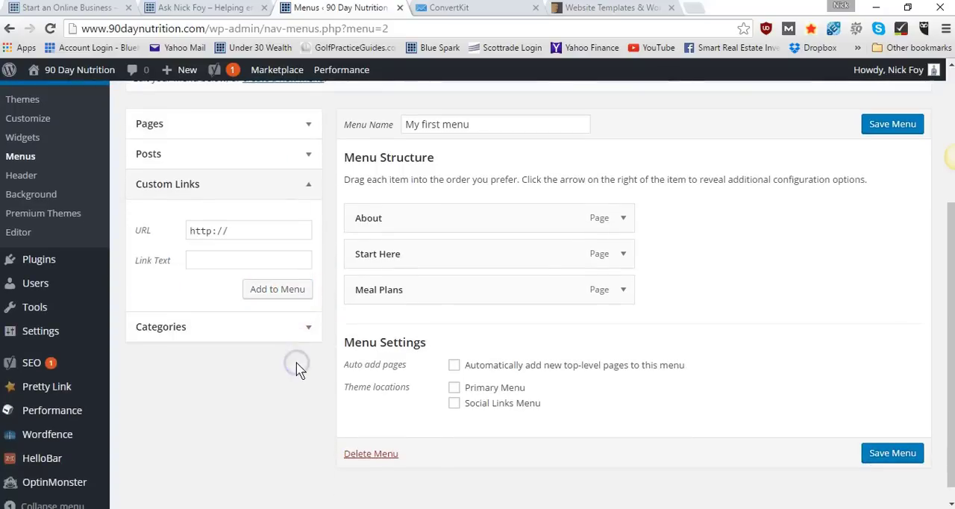
click(256, 229)
text(90day)
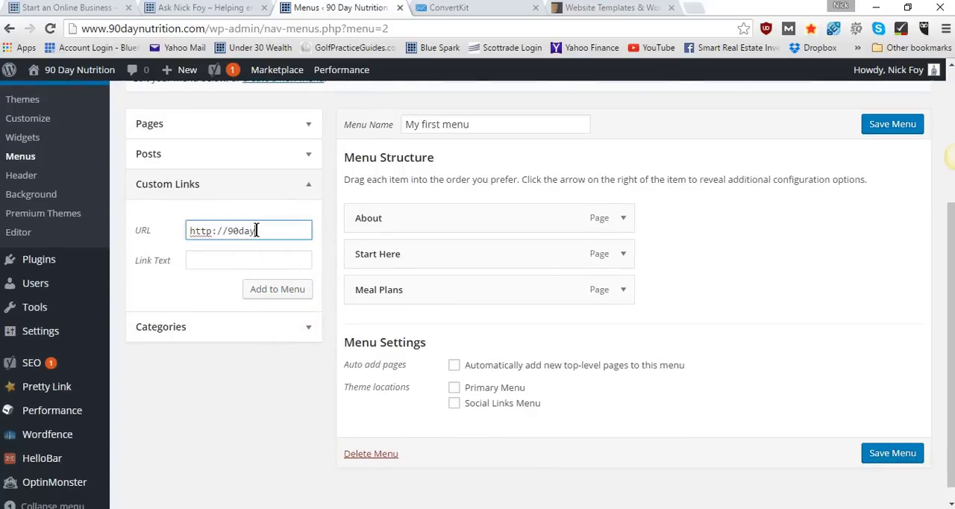
text(nutrition.com)
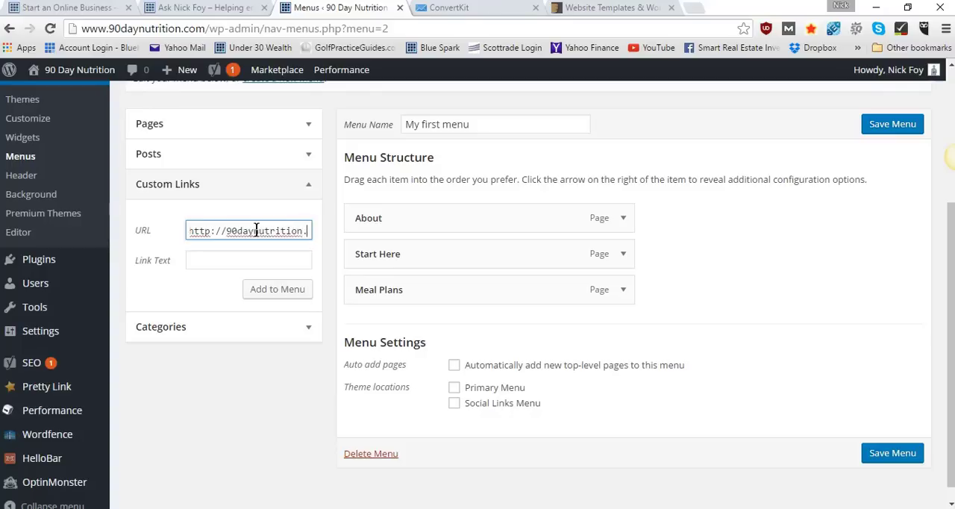
click(258, 254)
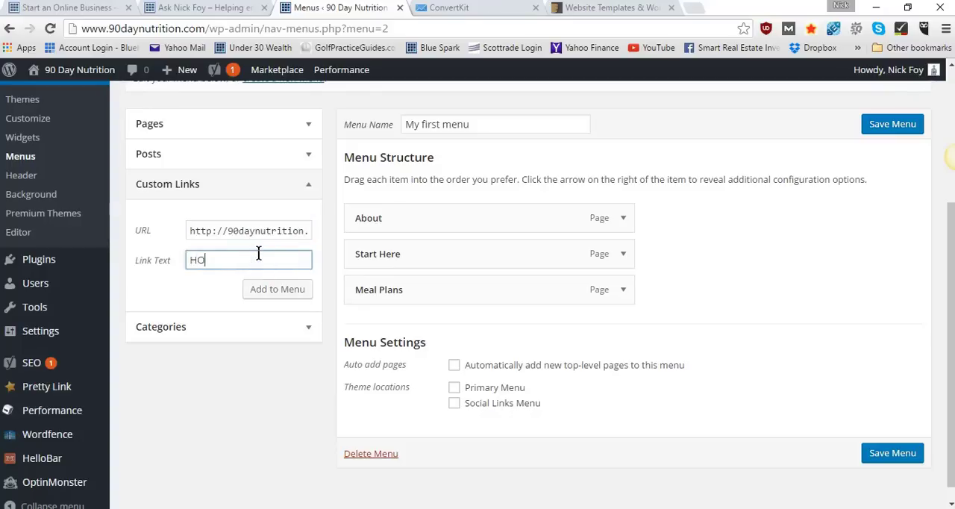
click(267, 288)
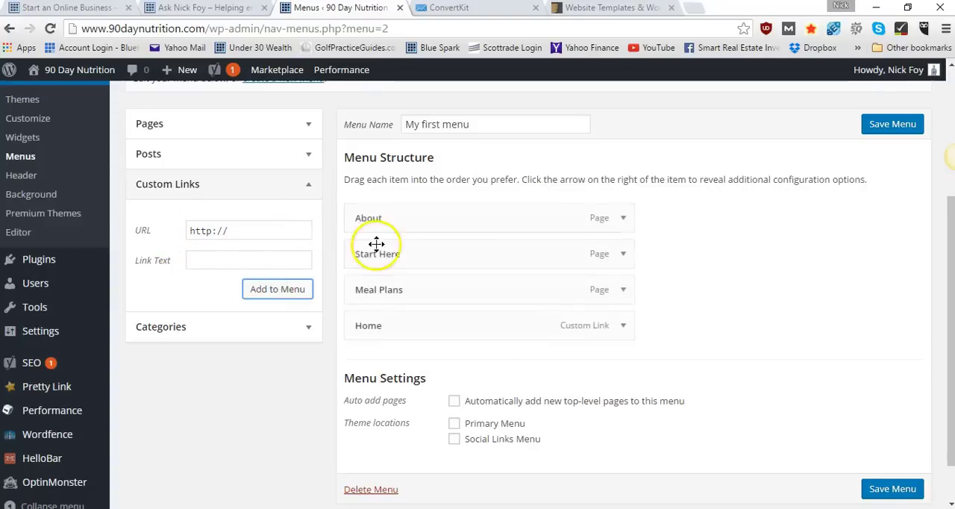
drag(396, 326, 392, 214)
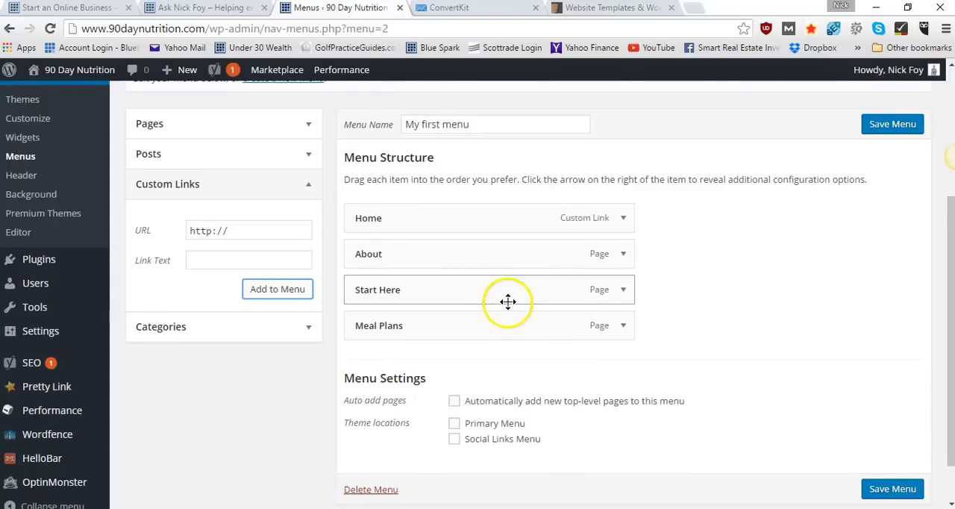
Assign the menu to the Primary Menu theme location and save it
scroll(508, 301, down, 1)
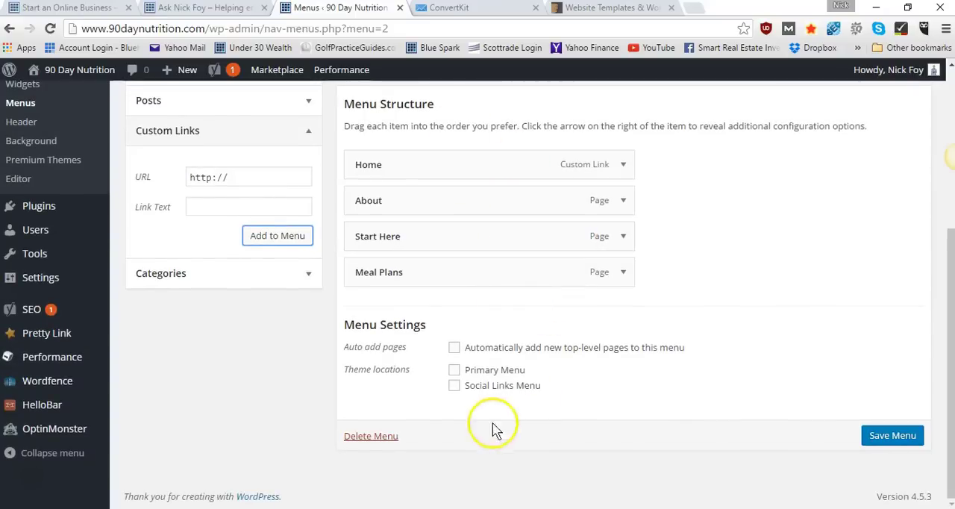
click(454, 371)
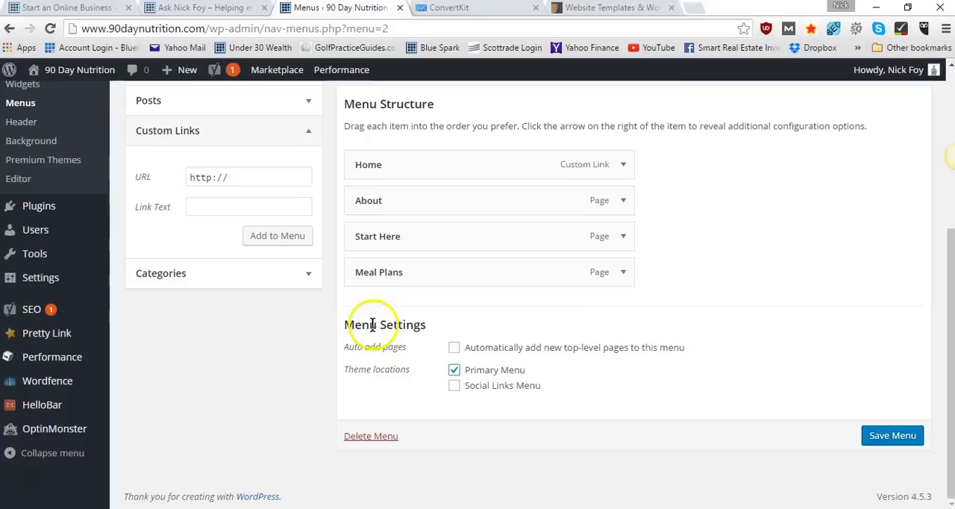
click(881, 433)
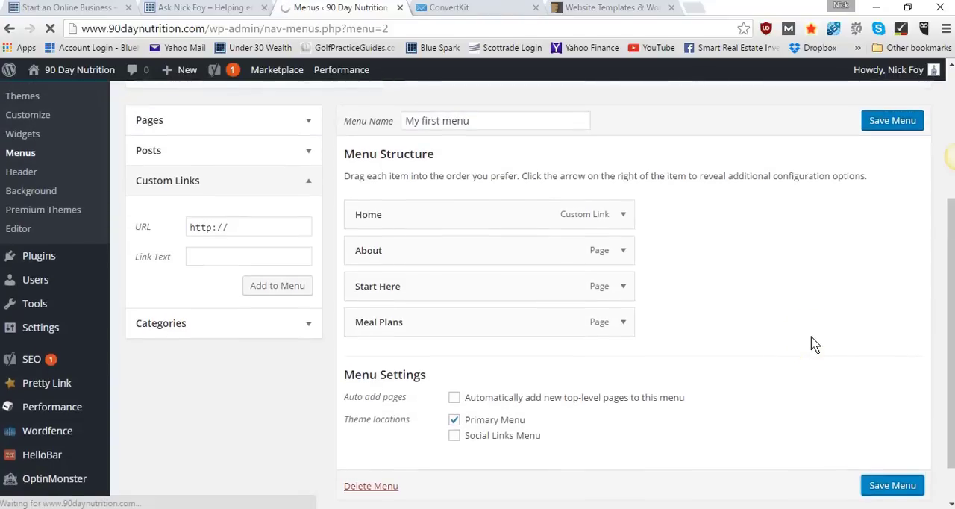
Open the live site in a new browser tab, check its navigation menu, and return to the menu settings
right_click(73, 70)
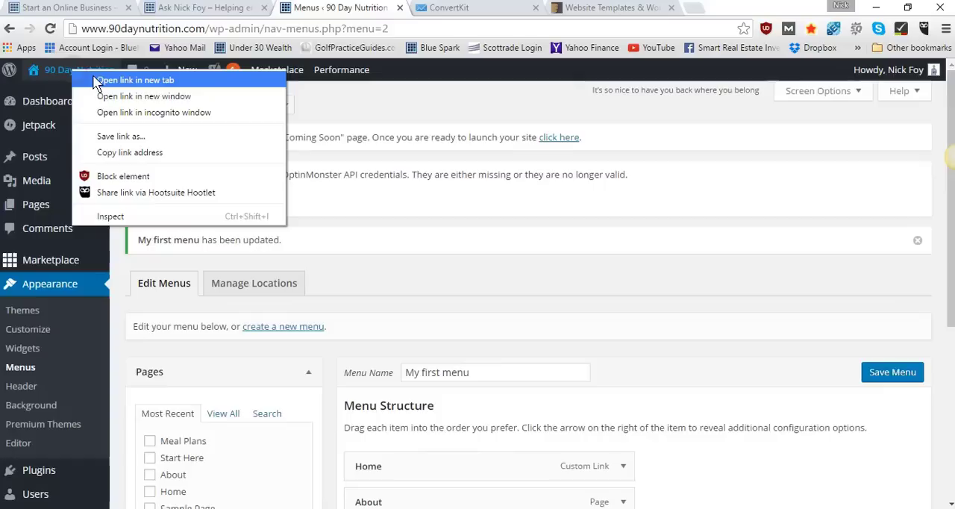
click(659, 276)
mouse_move(61, 76)
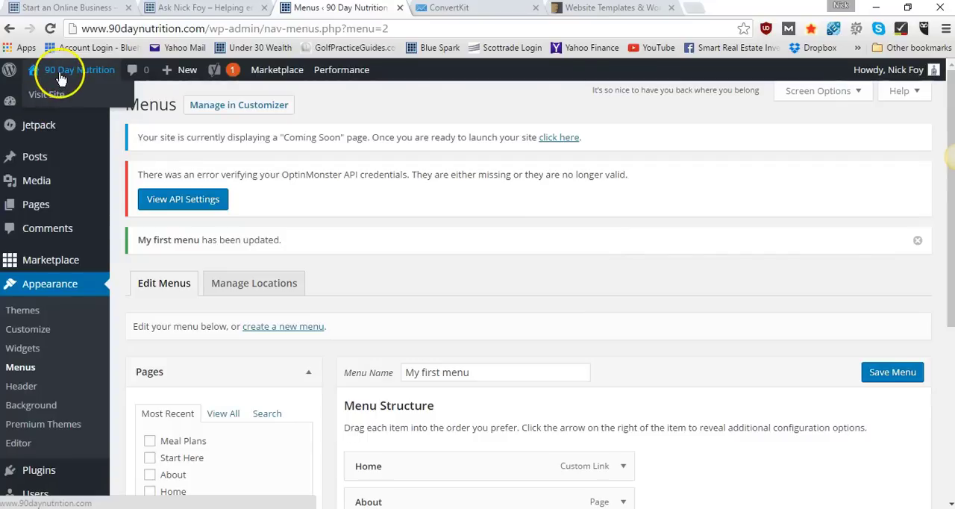
right_click(61, 77)
click(82, 84)
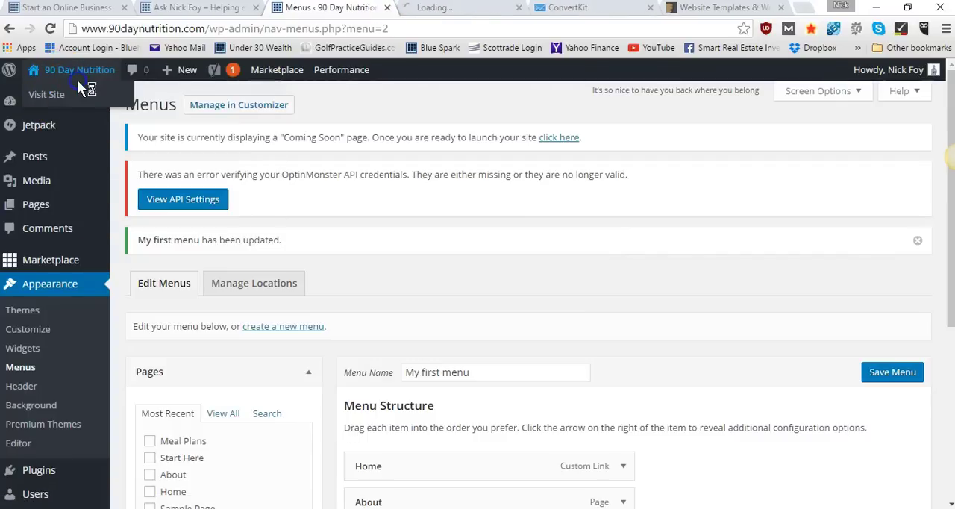
click(474, 9)
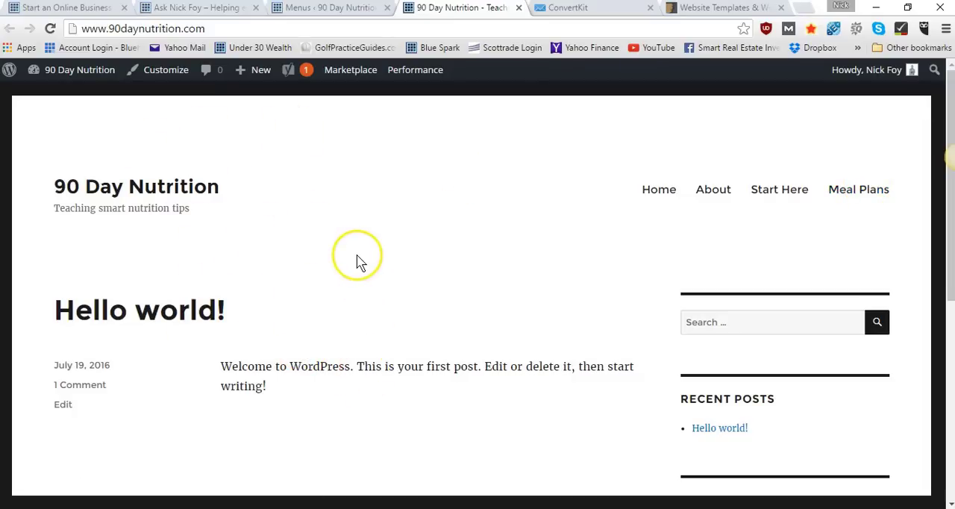
scroll(358, 262, down, 6)
scroll(358, 262, up, 6)
click(319, 15)
click(218, 9)
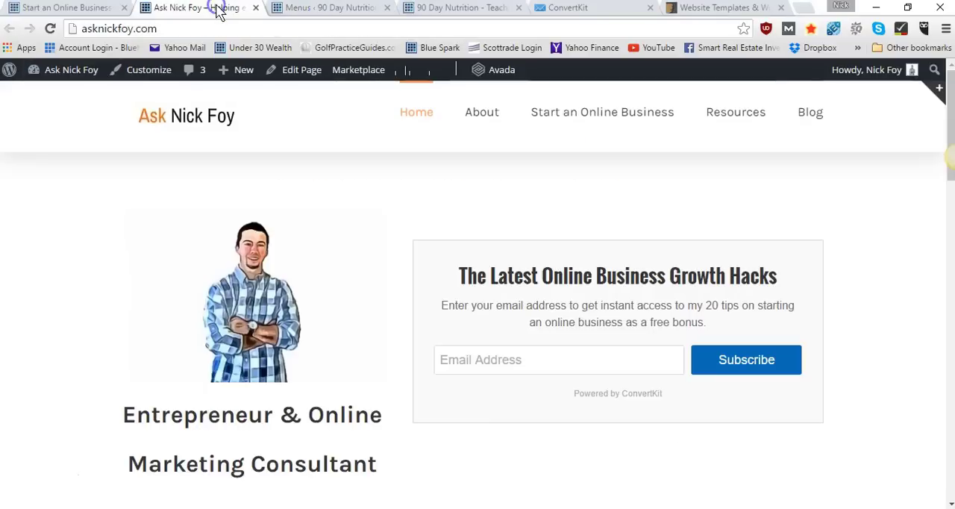
click(328, 10)
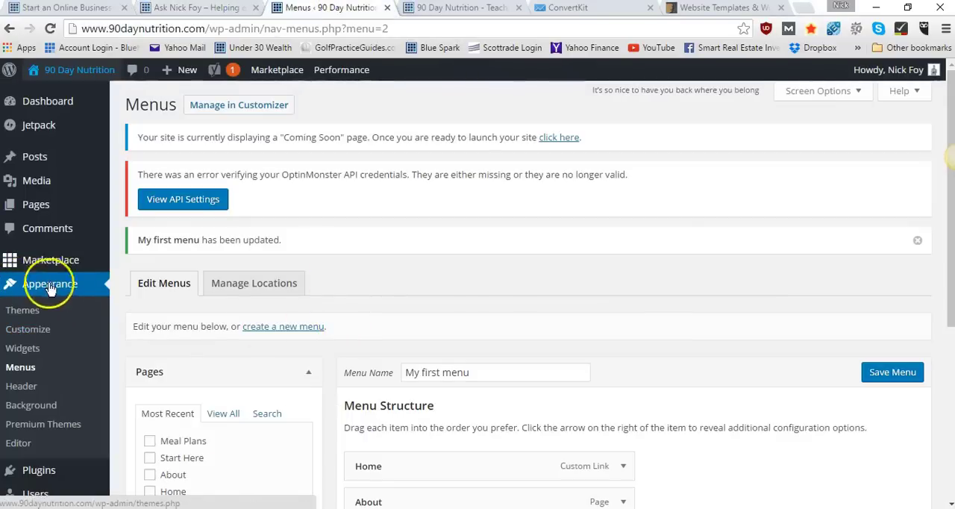
mouse_move(51, 213)
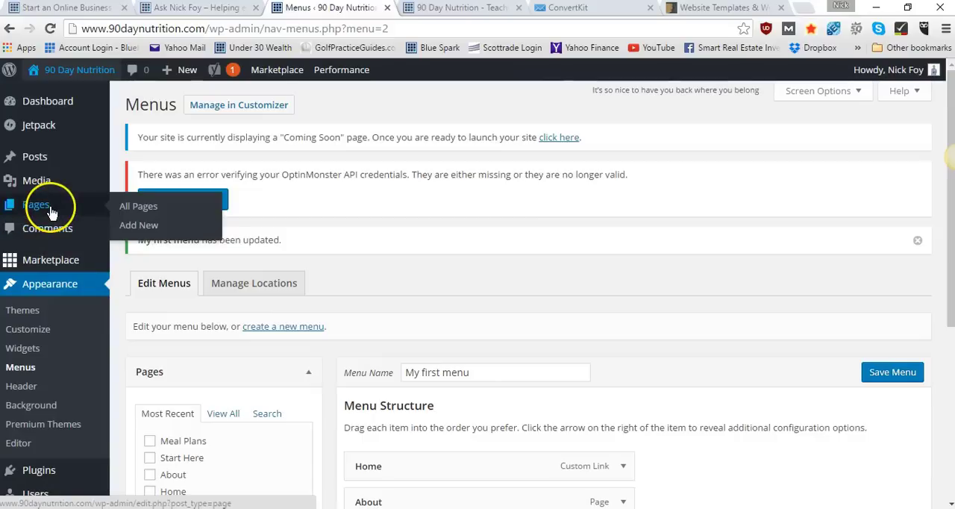
mouse_move(47, 179)
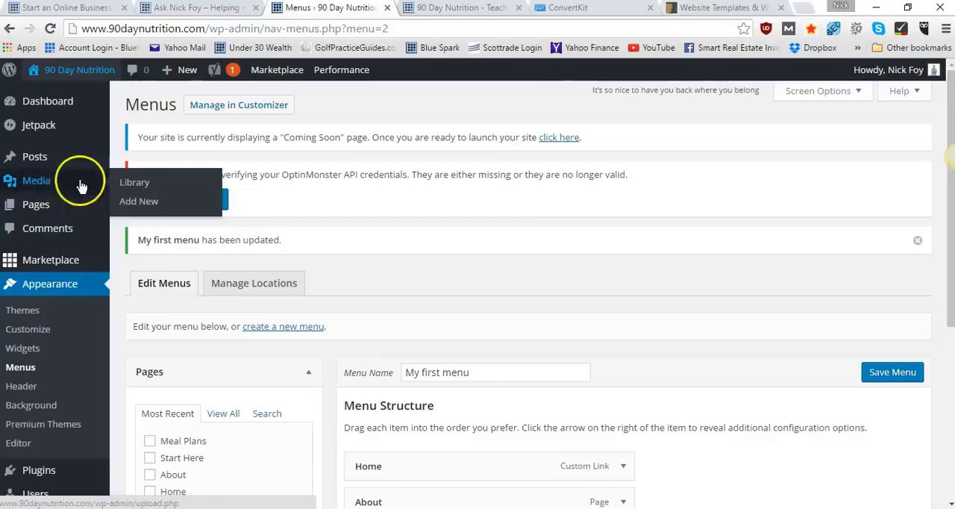
click(133, 184)
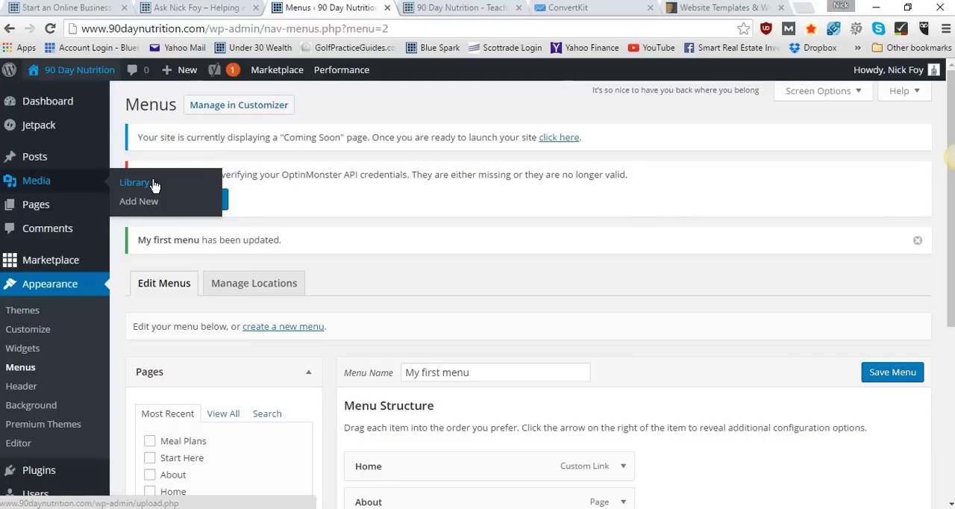
click(132, 185)
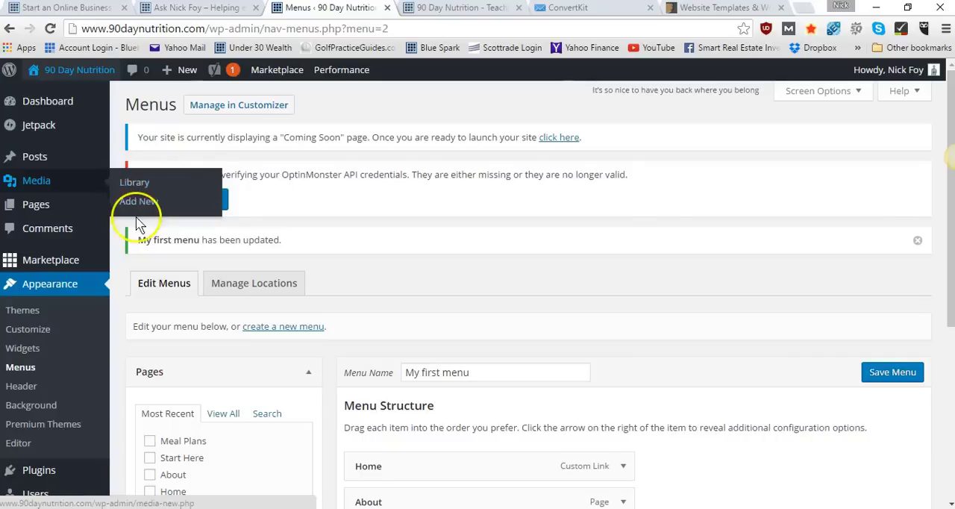
click(134, 208)
click(73, 162)
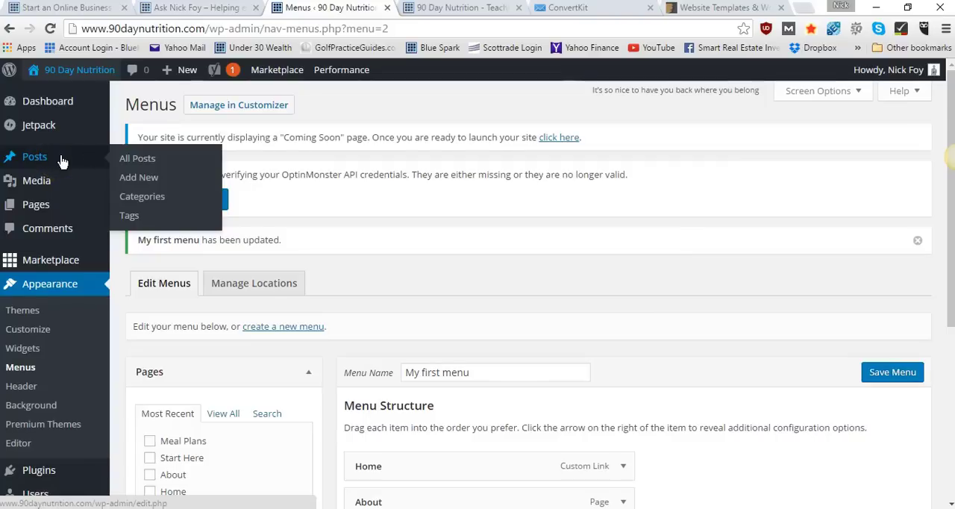
click(148, 199)
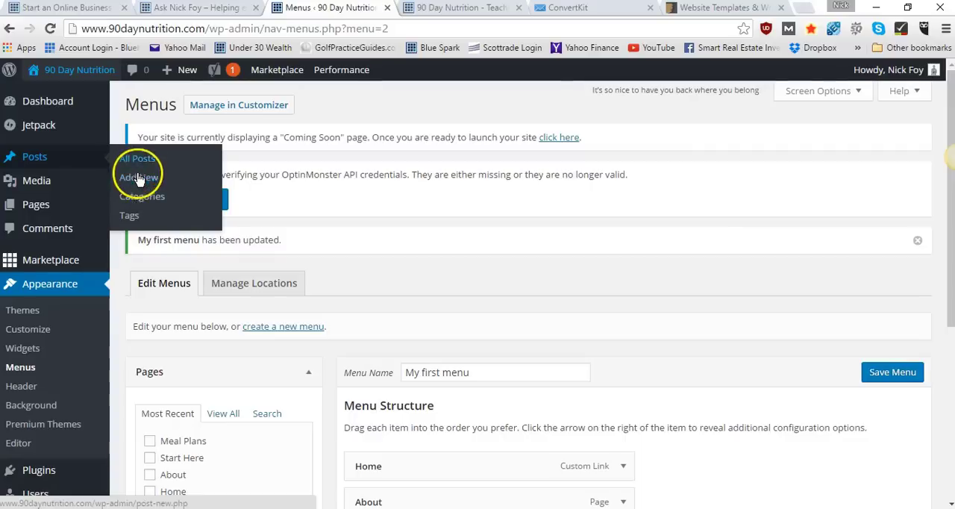
Start a new post in a separate browser tab and title it "My Blog Post Title"
click(142, 183)
click(183, 190)
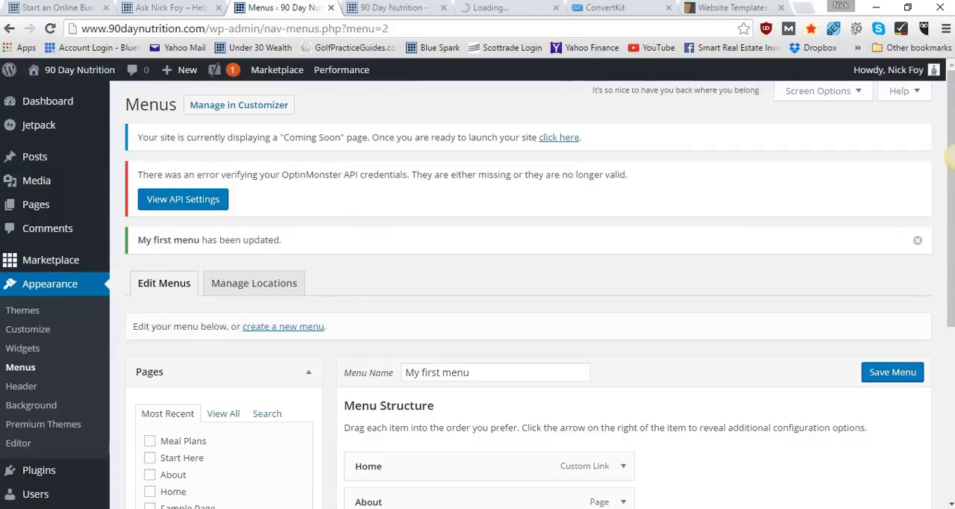
click(521, 10)
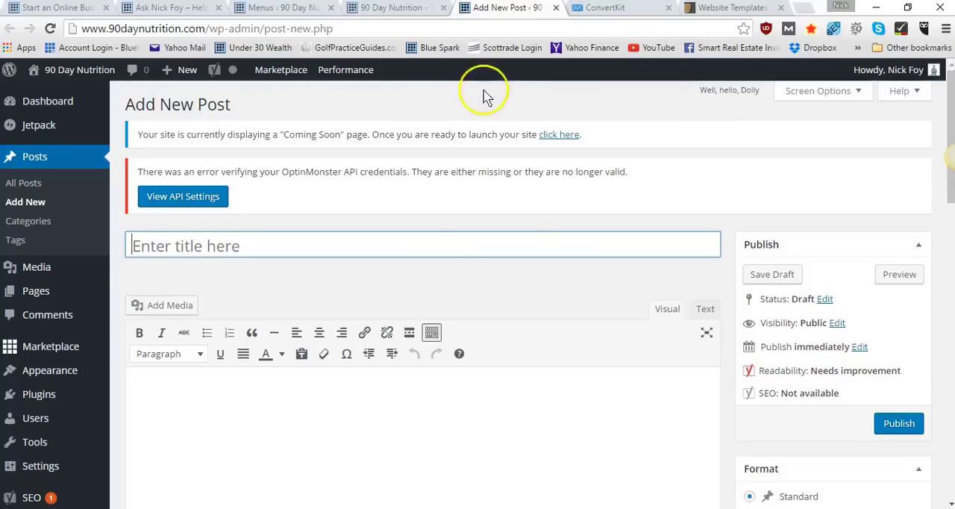
scroll(420, 388, down, 1)
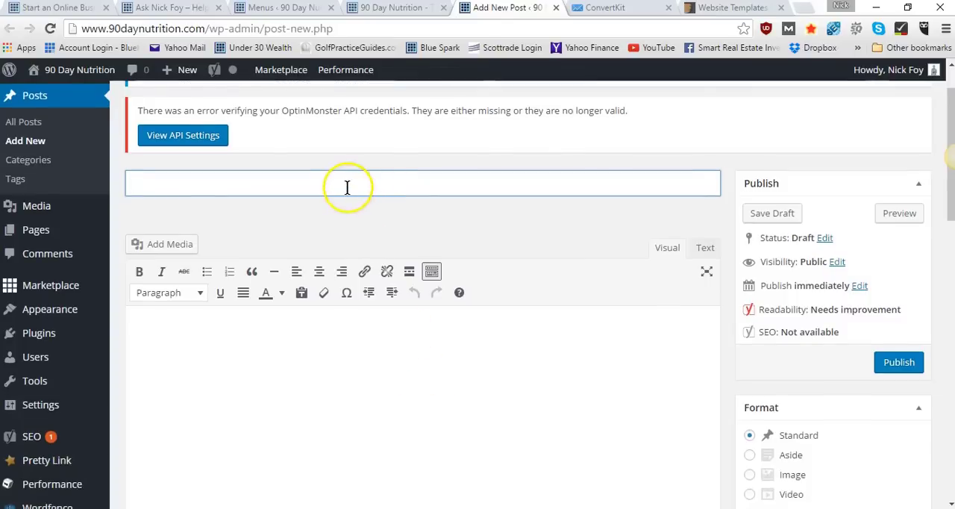
text(My Blog P)
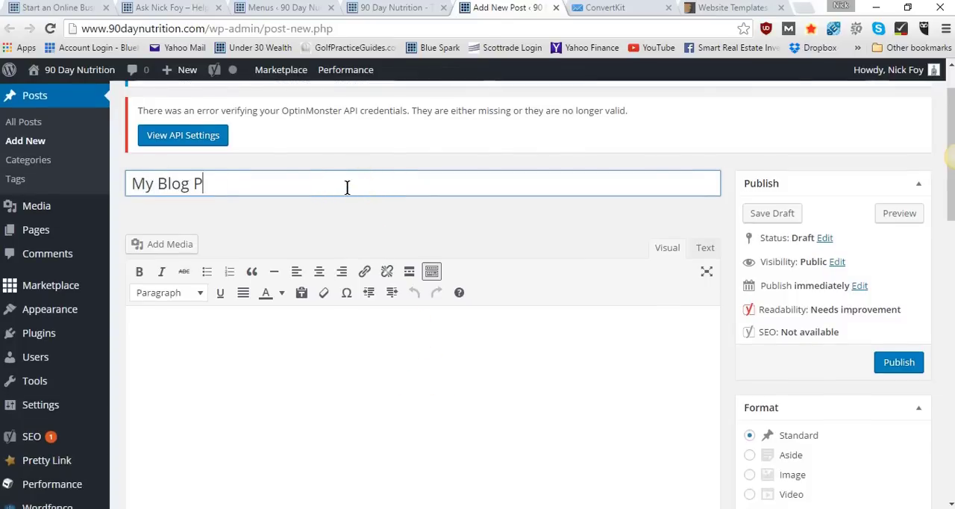
text(ost Title)
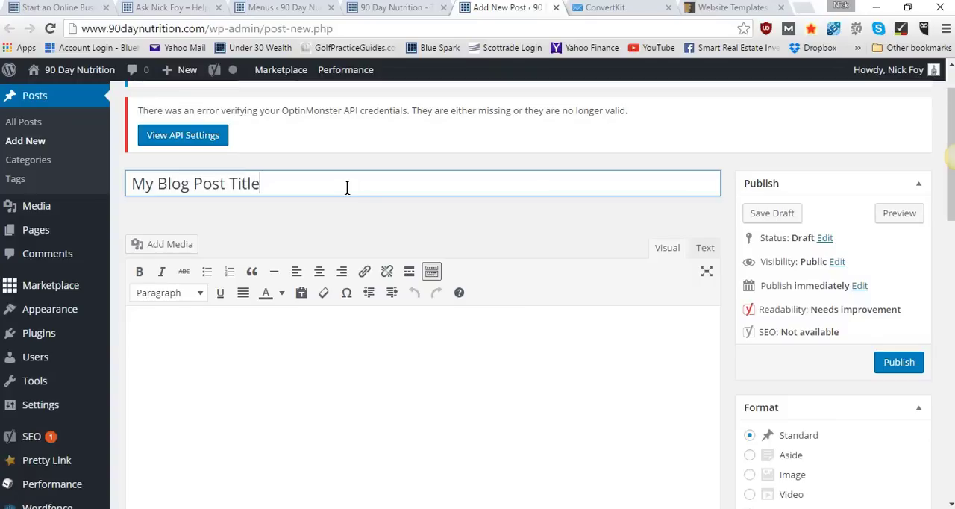
Write the greeting "Hello," in the post body and begin a second paragraph with "Welcome to 90DayNutrition.com"
click(335, 330)
scroll(334, 330, down, 1)
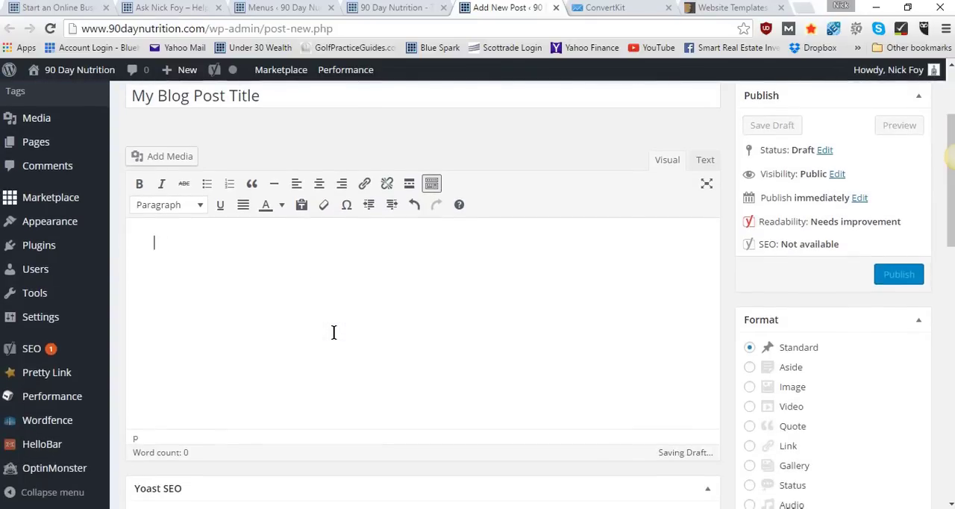
text(Hello,We)
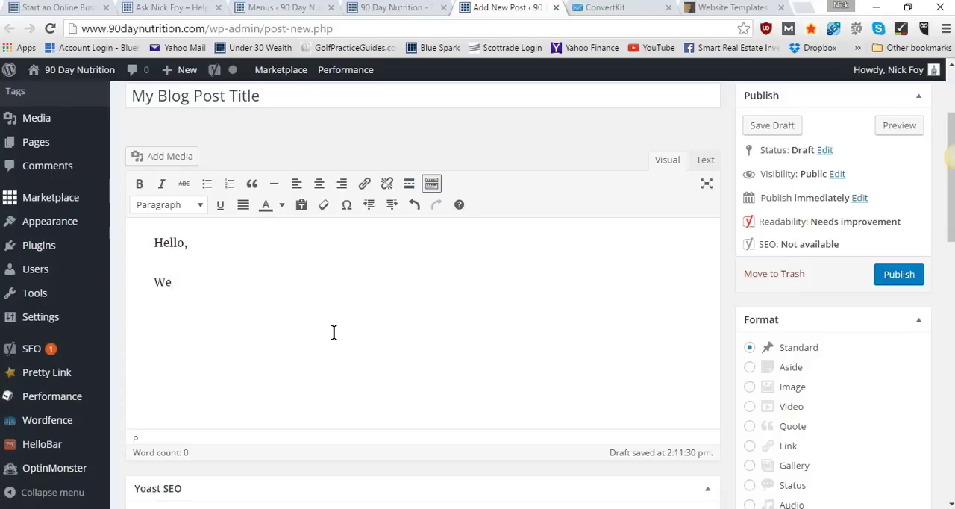
text(lcome to (0)
key(BackSpace)
key(BackSpace)
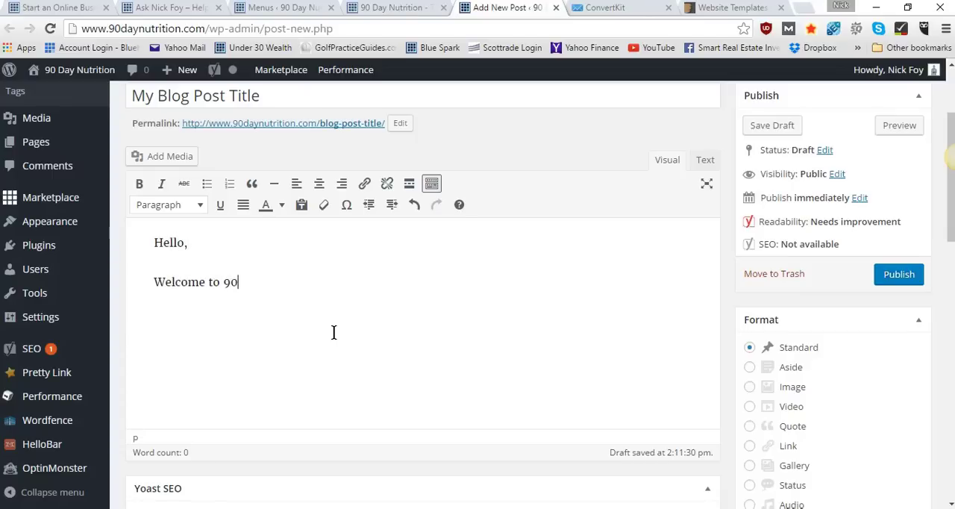
text(90Day N)
key(BackSpace)
key(BackSpace)
text(Nutrition.co)
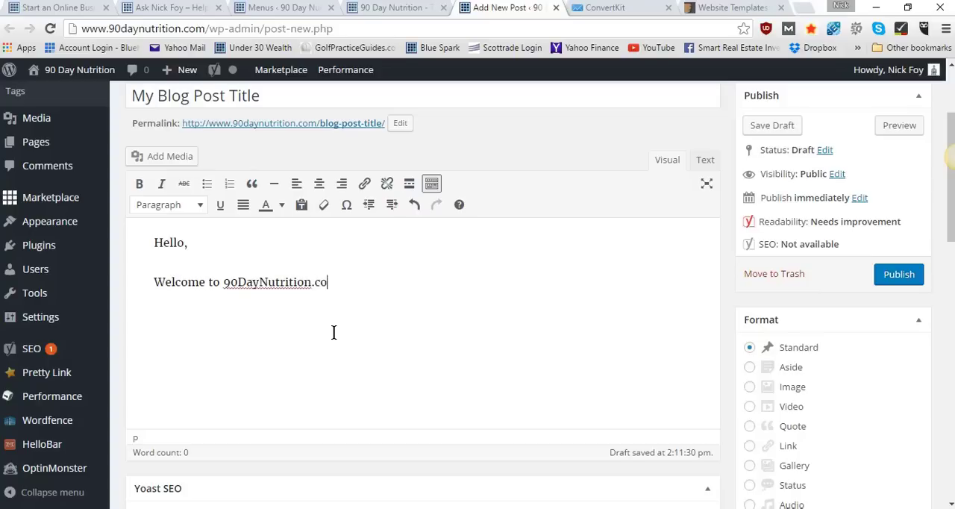
text(m. This website)
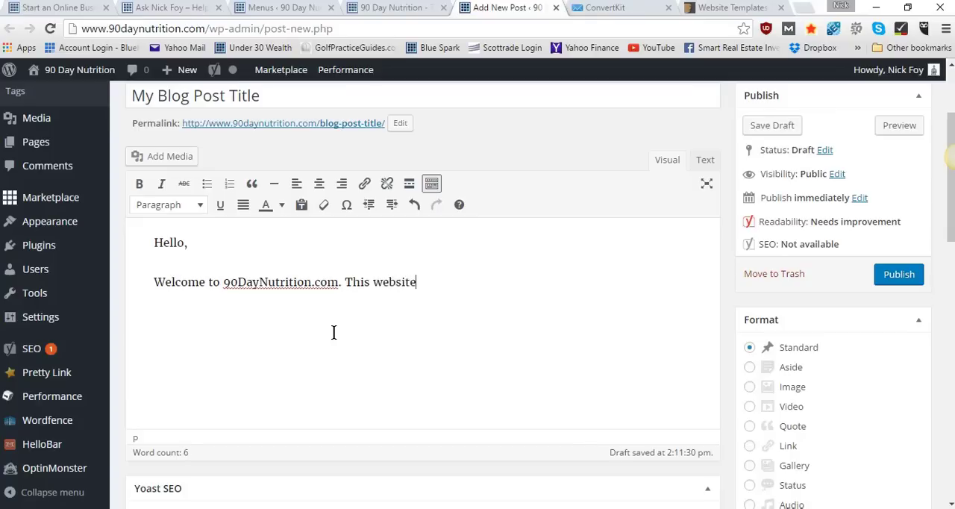
text( will be for pro)
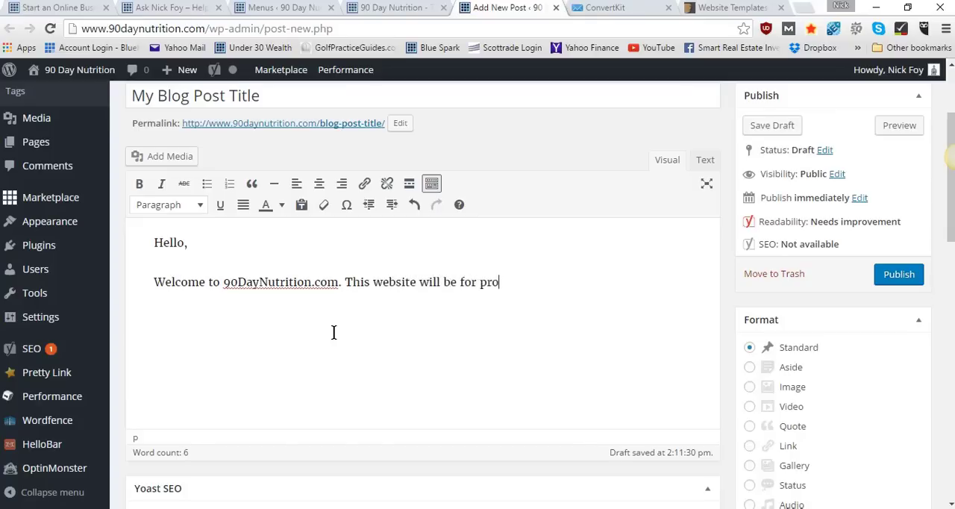
text(viding you the best )
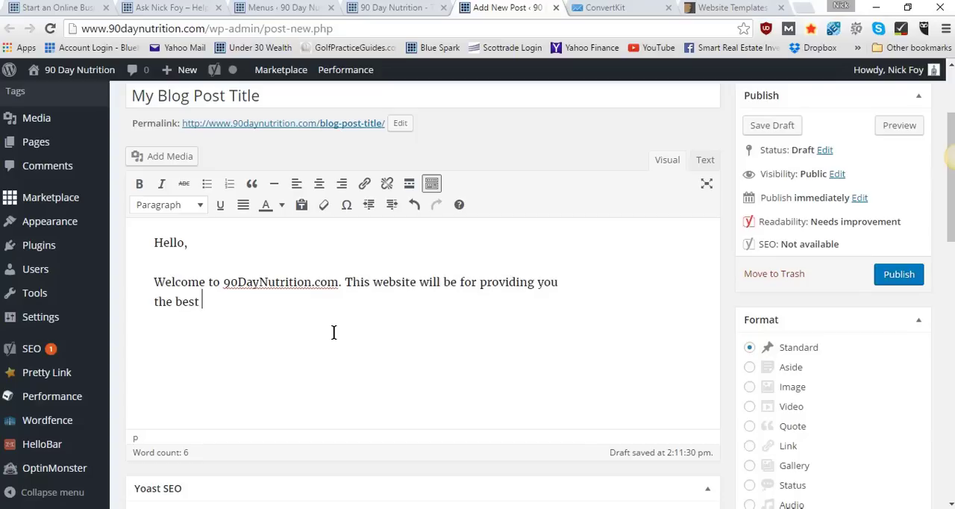
text(nutrition tips I've)
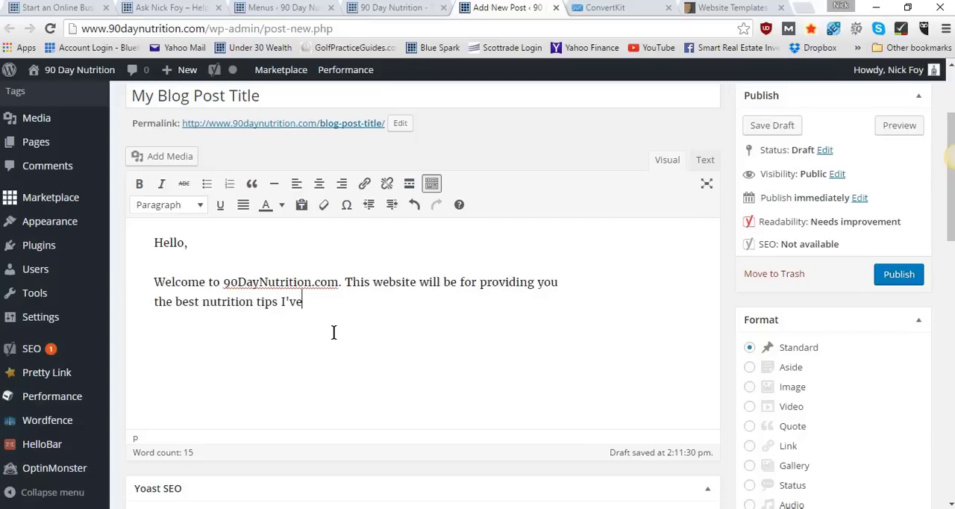
text( mastered.)
Continue the welcome paragraph with "This website will be for providing you the best nutrition tips I've mastered."
key(Return)
Add the sentence "Check out my about page." as a new paragraph below the welcome text
scroll(334, 331, down, 3)
scroll(333, 332, up, 2)
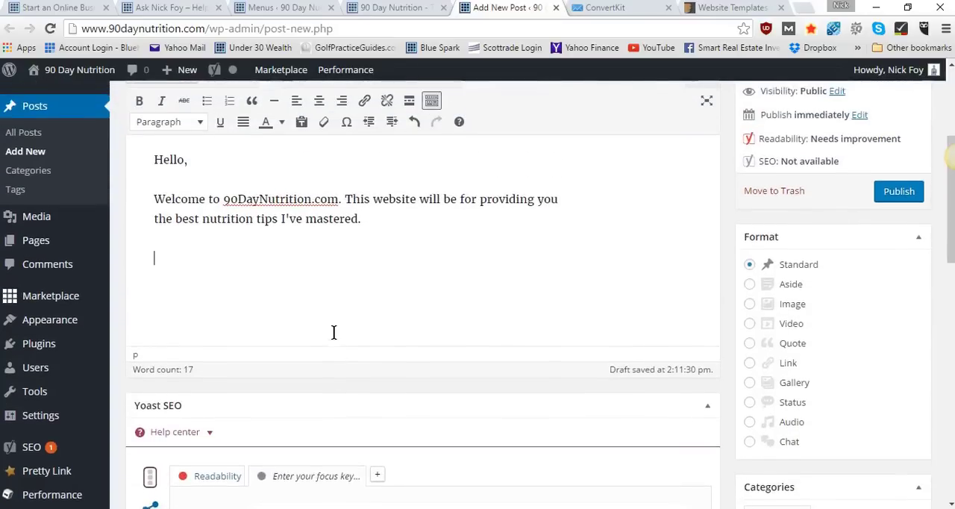
scroll(334, 332, down, 1)
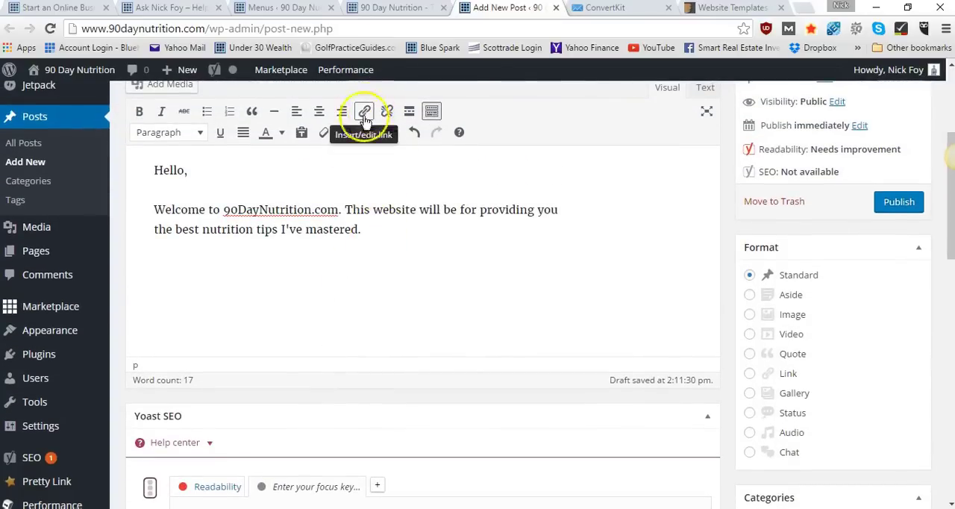
click(175, 272)
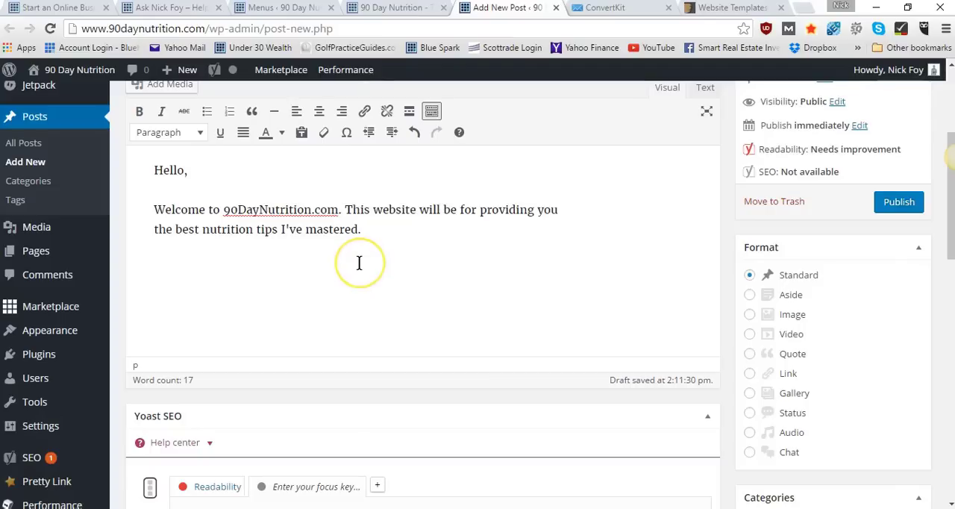
click(321, 263)
click(265, 269)
click(191, 270)
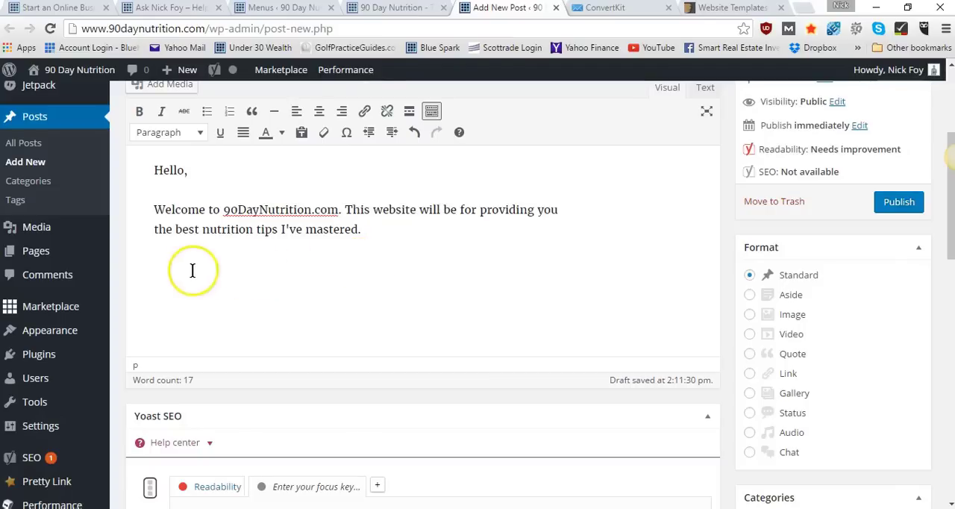
text(Check out my about pag)
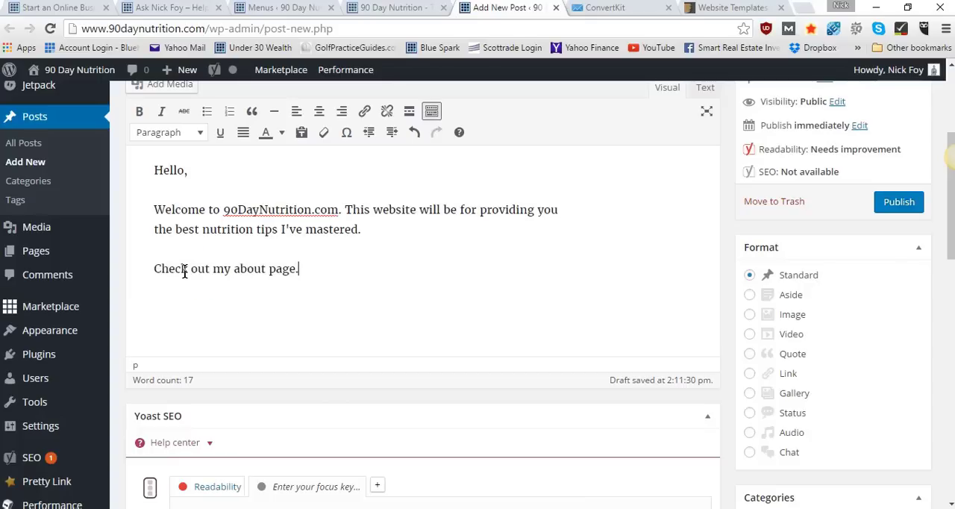
text(e.)
drag(233, 270, 313, 273)
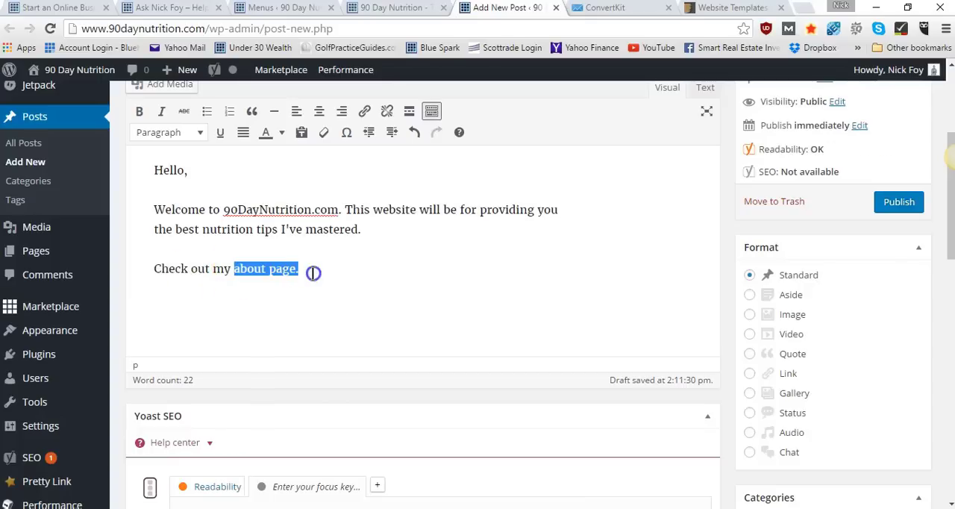
click(364, 110)
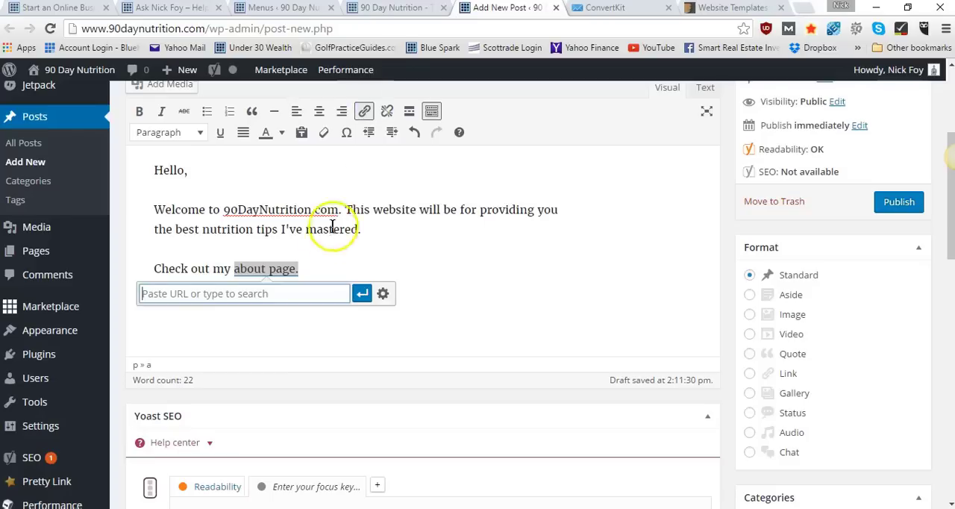
text(about)
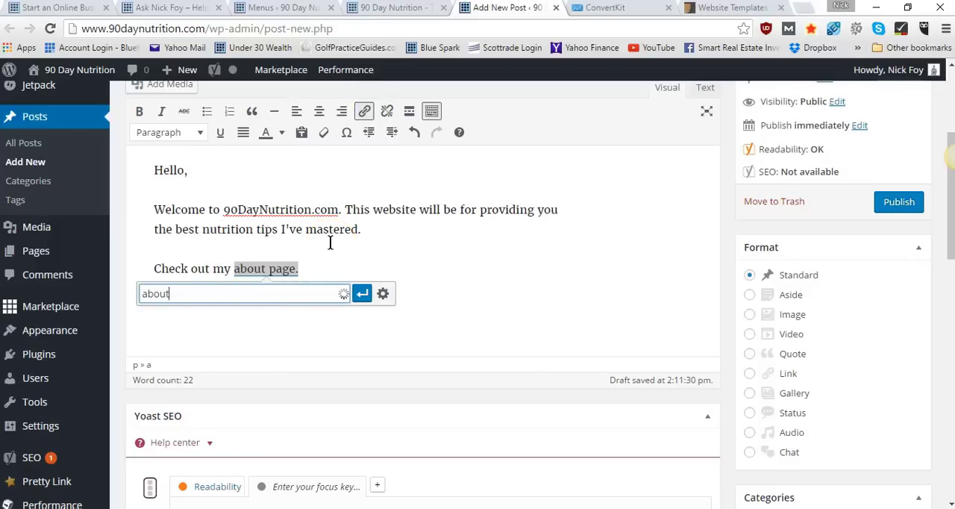
click(289, 317)
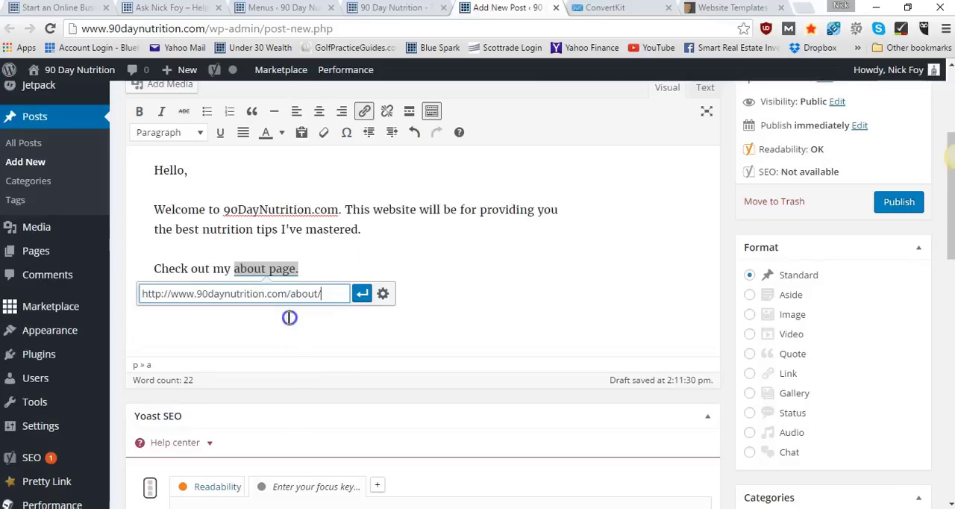
click(361, 297)
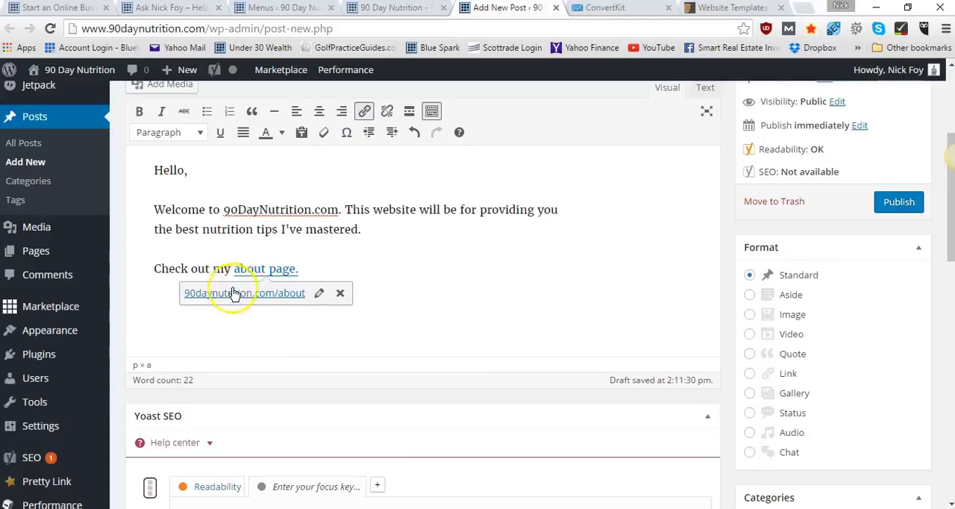
key(Return)
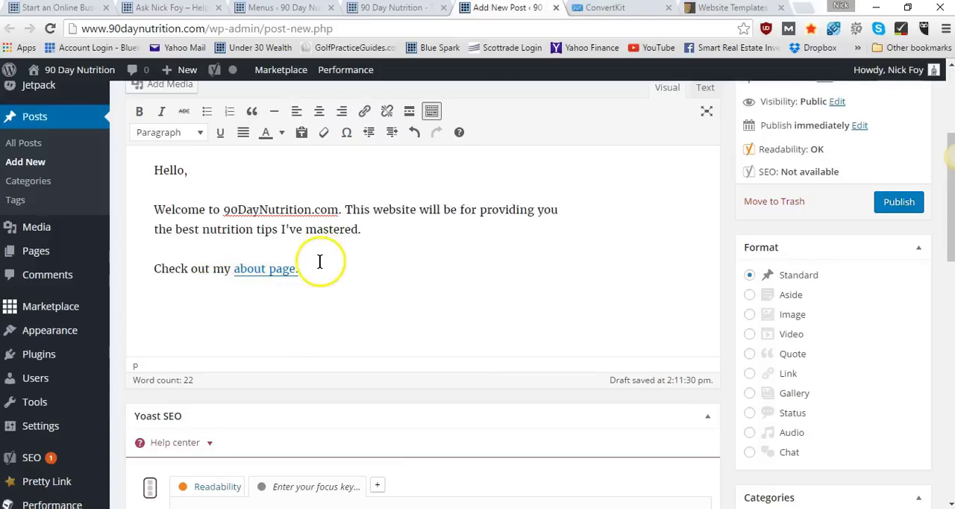
Review the post's content, format options, Yoast SEO section, and category, tag and featured image settings
scroll(279, 270, up, 2)
scroll(281, 269, down, 2)
scroll(282, 267, down, 1)
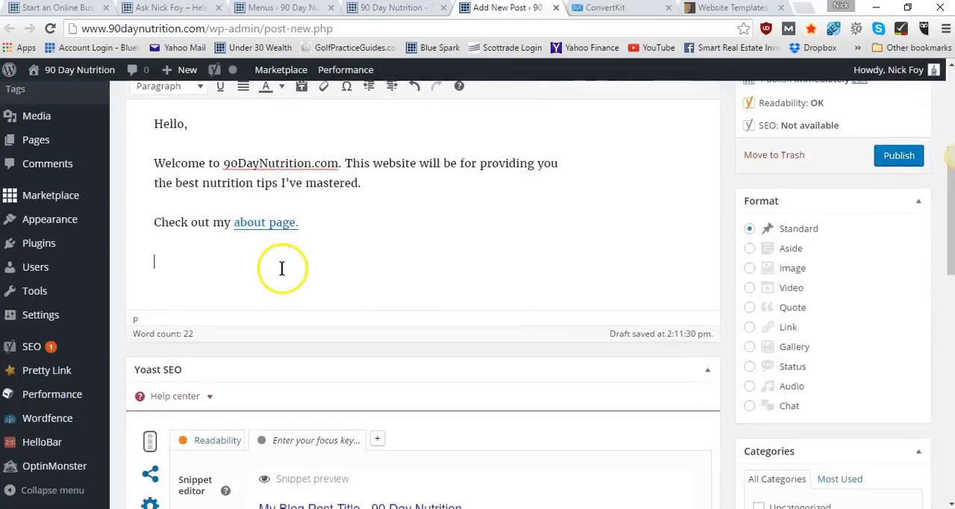
scroll(284, 266, up, 2)
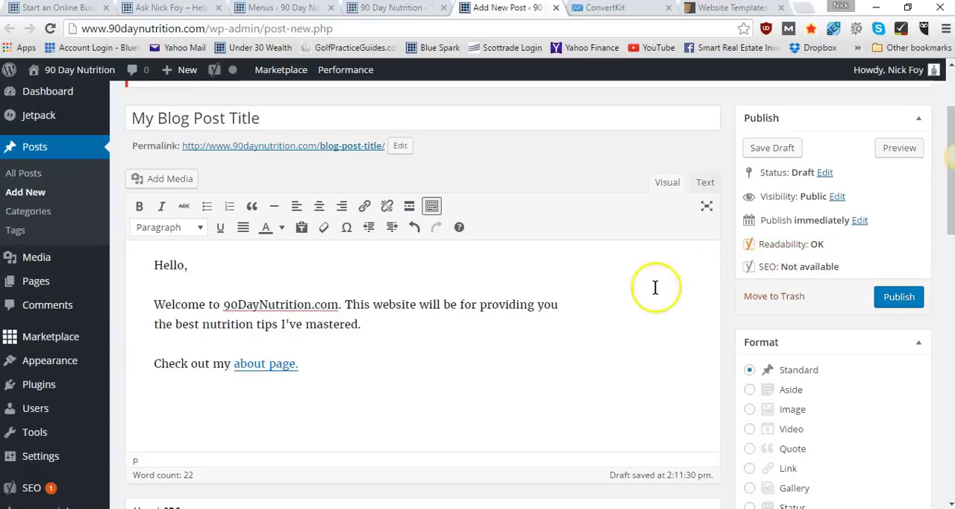
scroll(654, 284, down, 3)
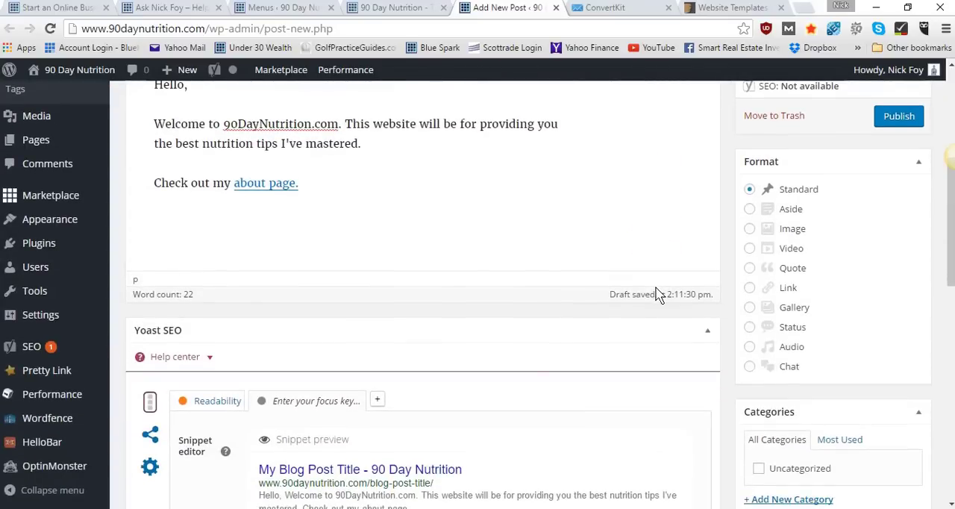
scroll(761, 250, up, 2)
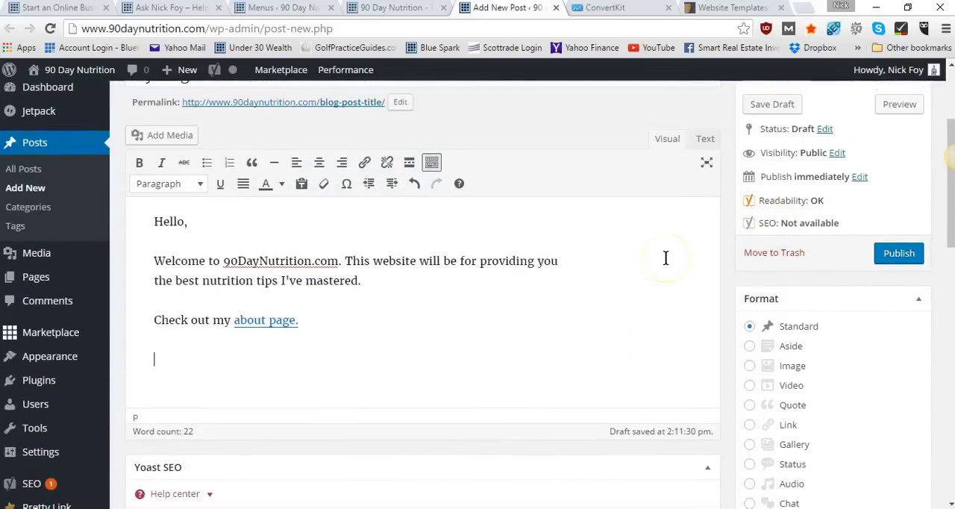
scroll(665, 258, down, 1)
scroll(665, 258, down, 2)
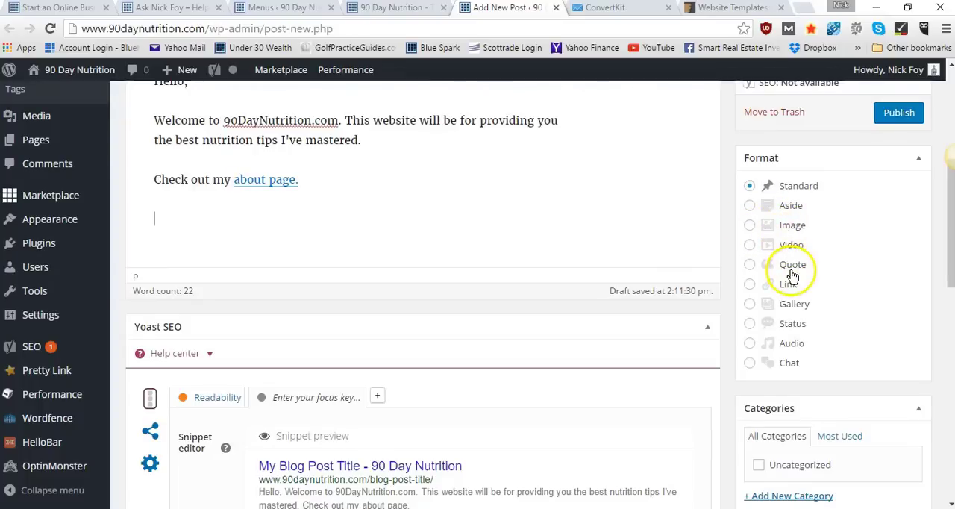
scroll(791, 300, down, 2)
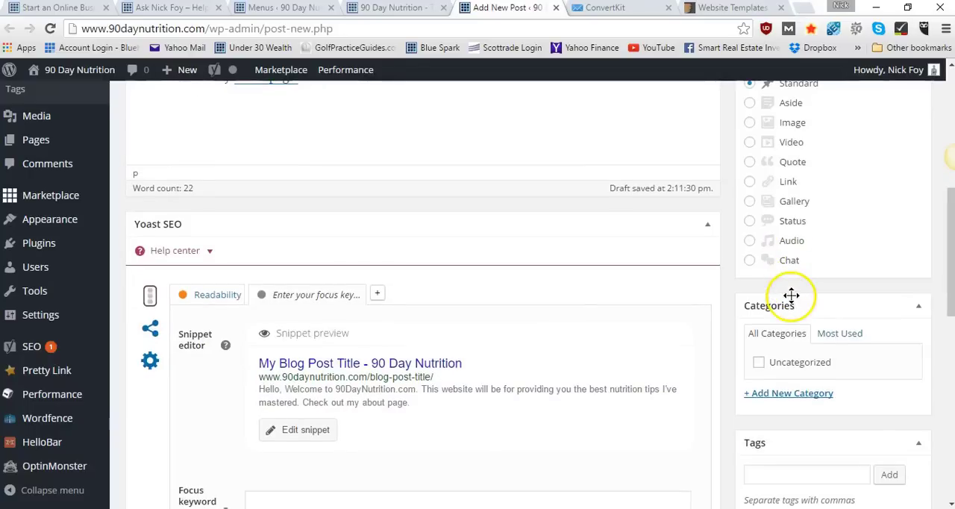
scroll(791, 209, up, 2)
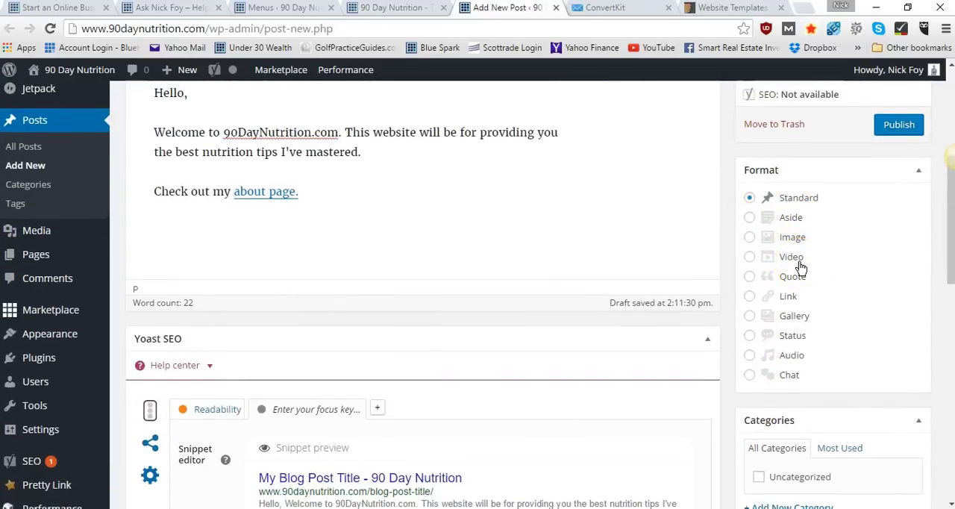
scroll(799, 267, down, 4)
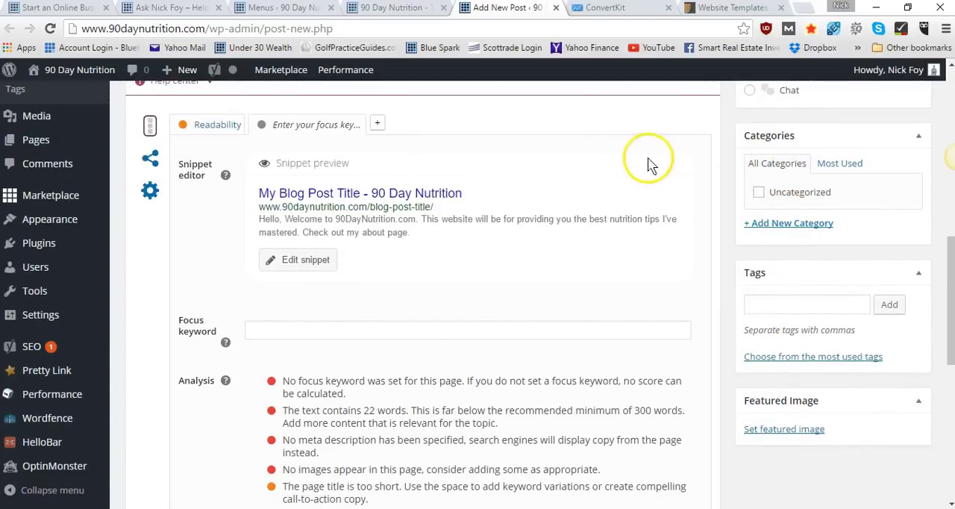
scroll(646, 164, up, 6)
scroll(419, 290, down, 1)
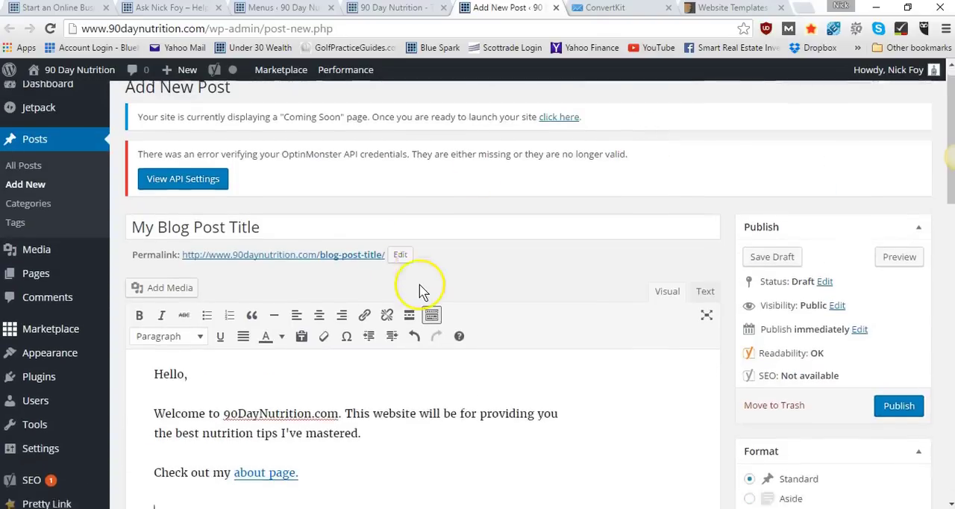
scroll(419, 291, down, 6)
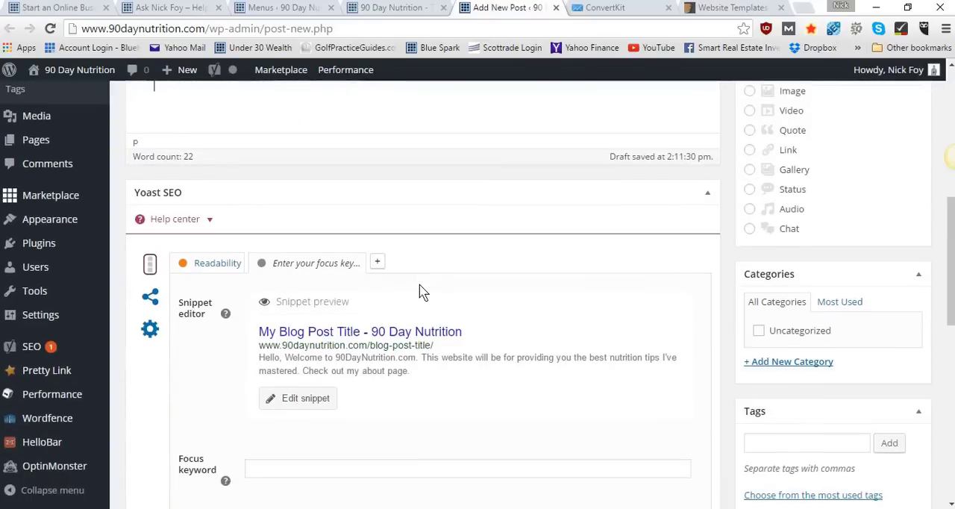
scroll(811, 341, down, 2)
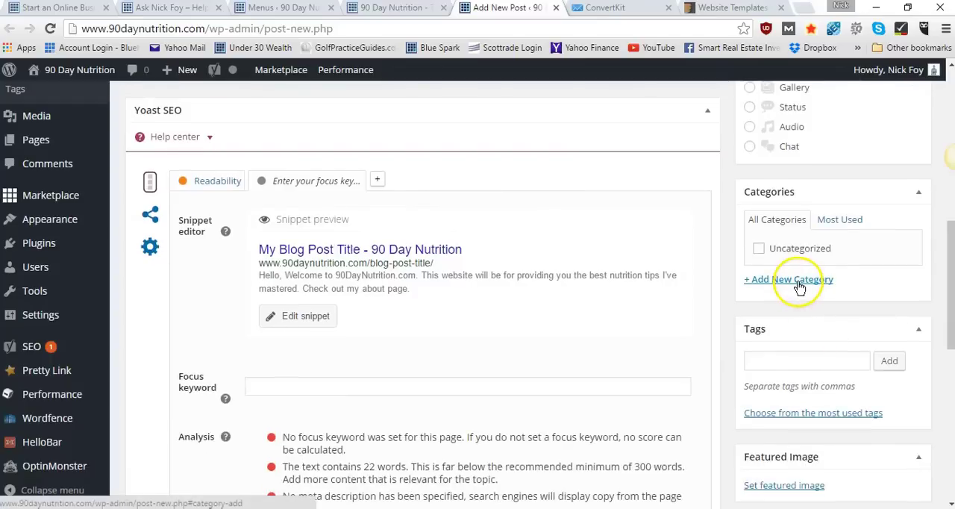
click(798, 288)
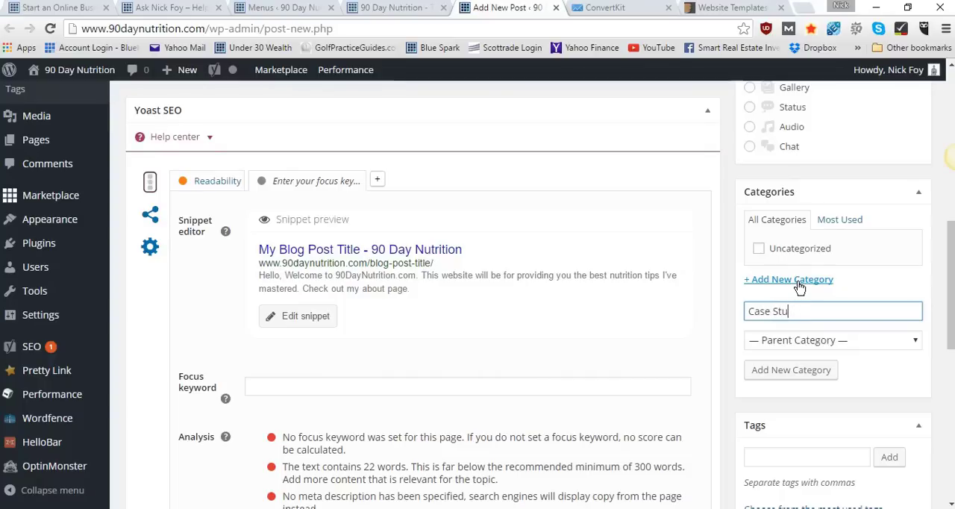
key(BackSpace)
key(BackSpace)
key(BackSpace)
key(BackSpace)
key(BackSpace)
key(BackSpace)
key(BackSpace)
key(BackSpace)
key(BackSpace)
key(BackSpace)
key(BackSpace)
key(BackSpace)
key(BackSpace)
key(BackSpace)
click(792, 373)
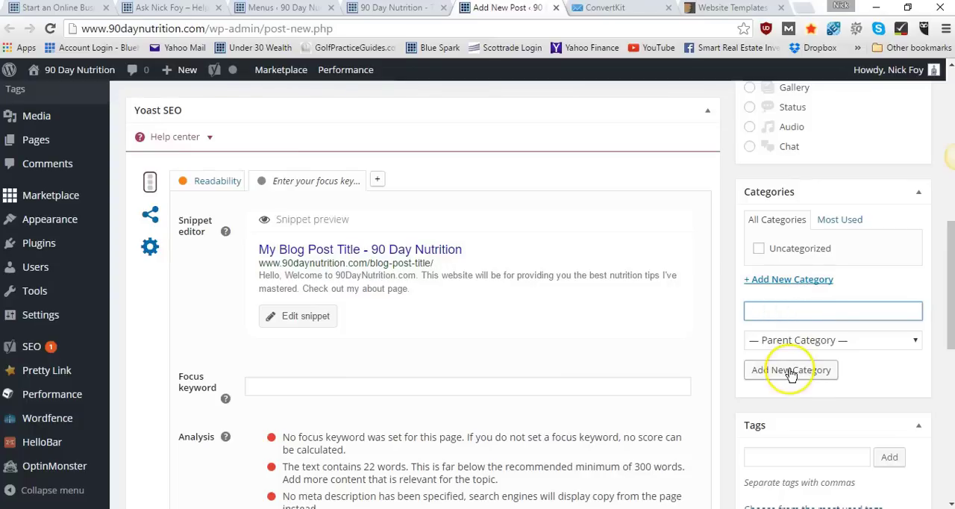
Assign the post to the Uncategorized category
click(758, 248)
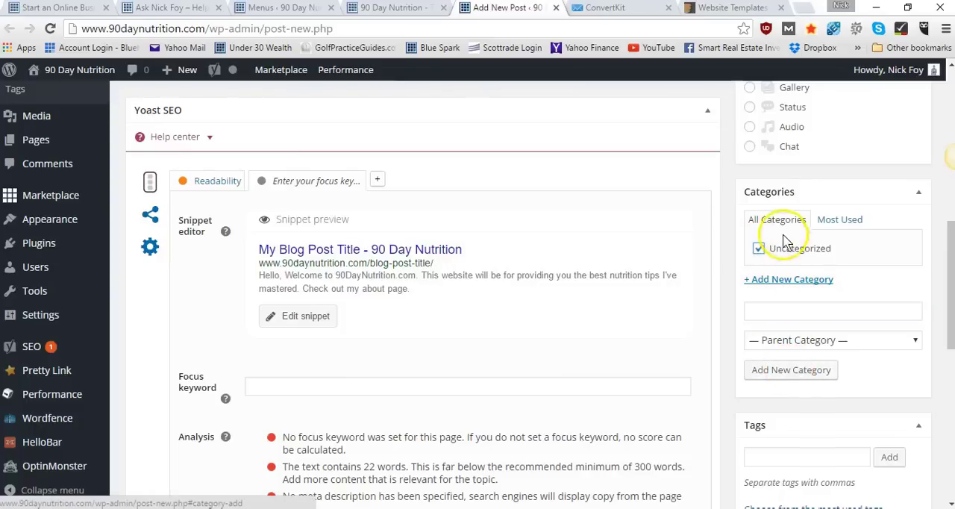
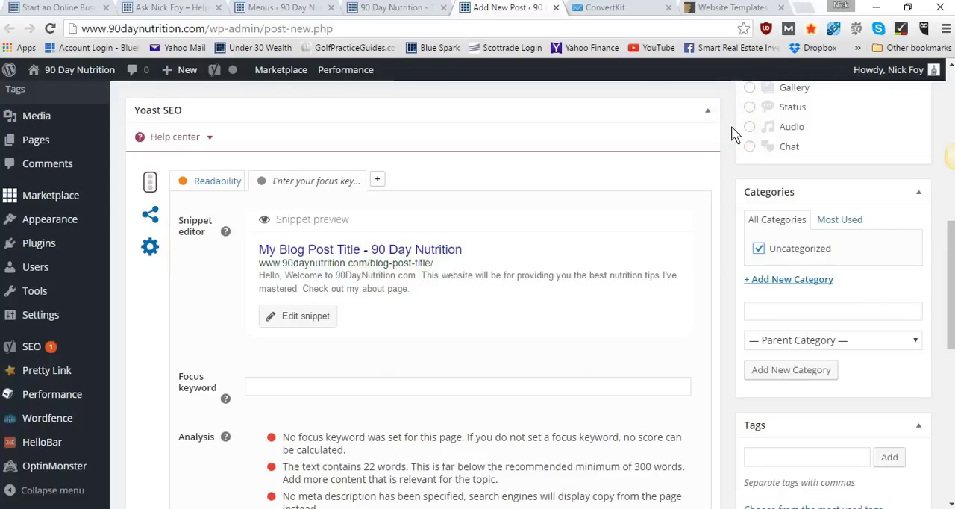
Open the Yoast SEO snippet editor for the post and review the post title and search preview
scroll(733, 133, down, 1)
scroll(733, 132, up, 1)
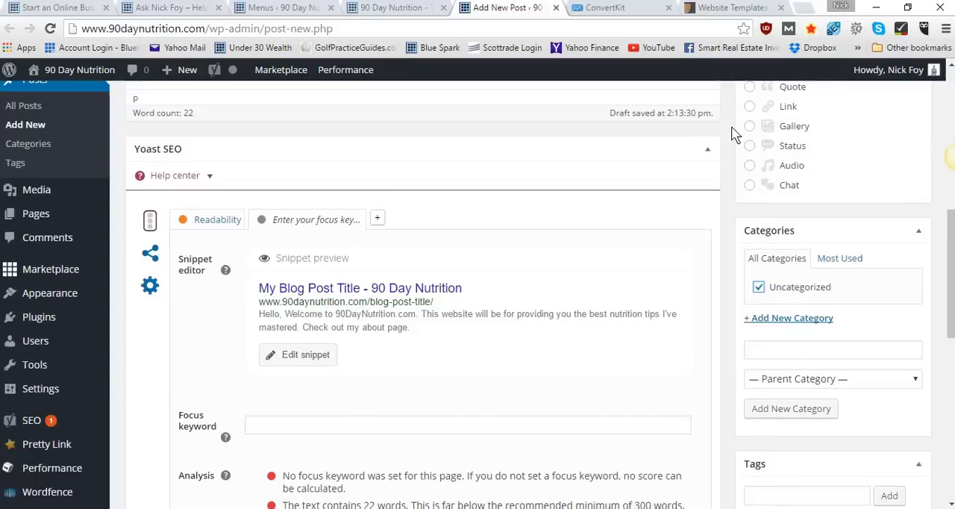
scroll(485, 183, up, 5)
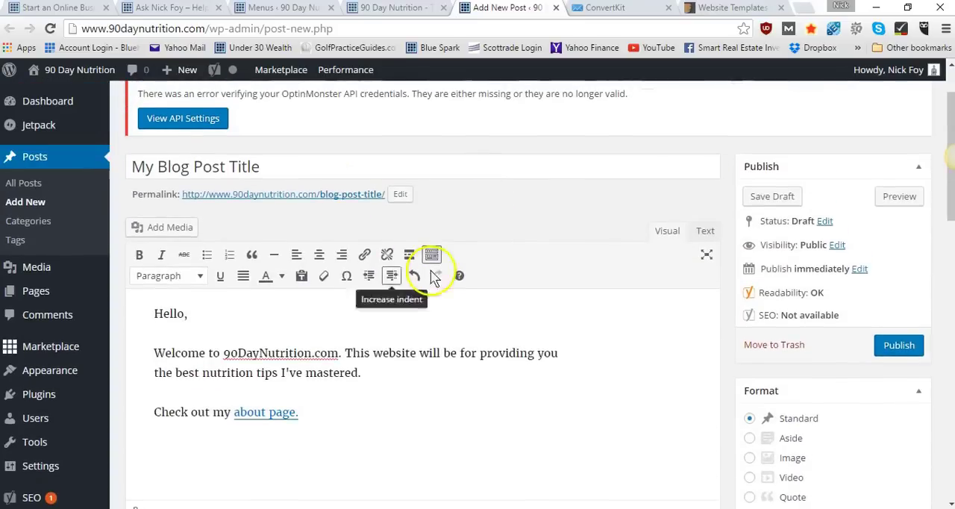
scroll(534, 365, down, 7)
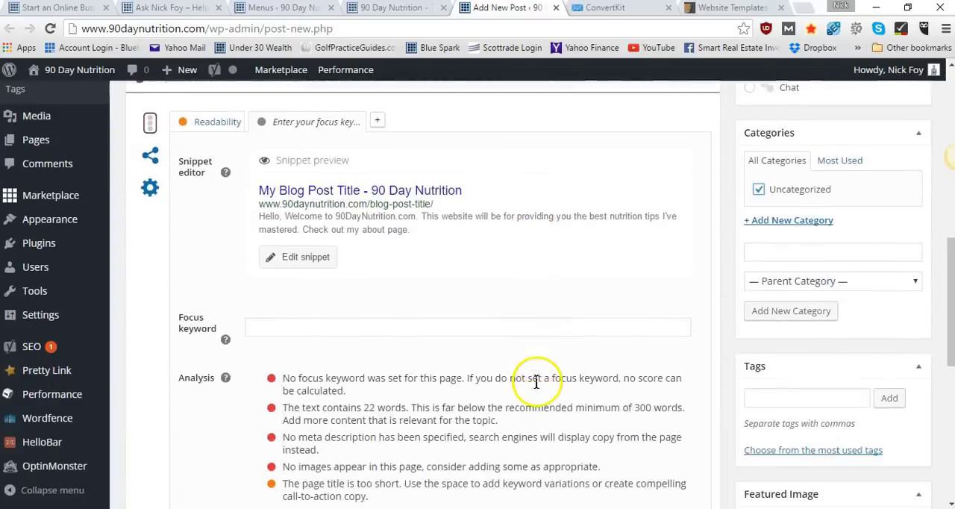
scroll(535, 385, up, 1)
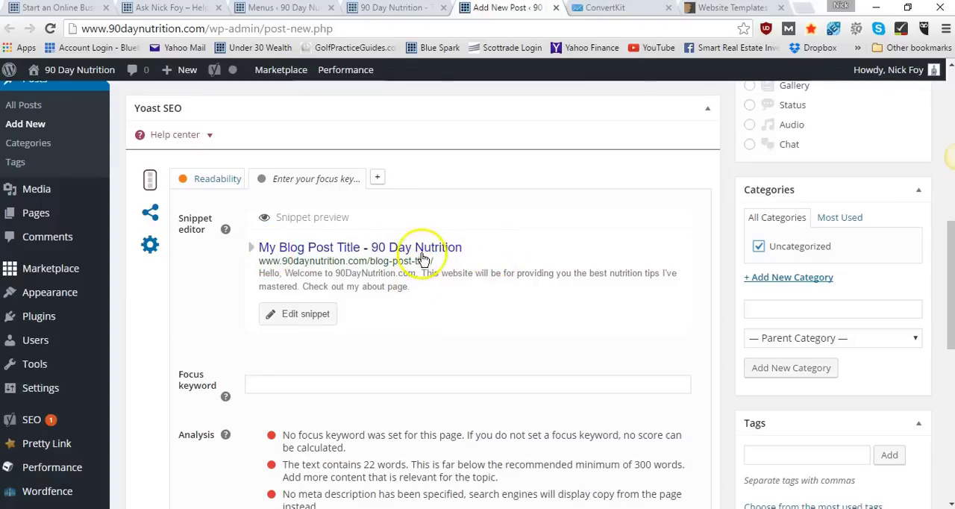
click(283, 326)
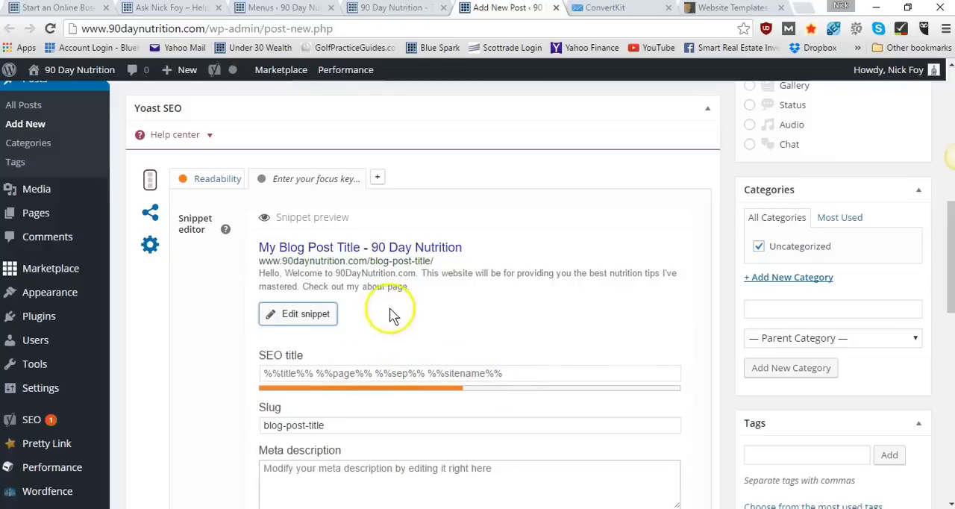
scroll(380, 255, up, 10)
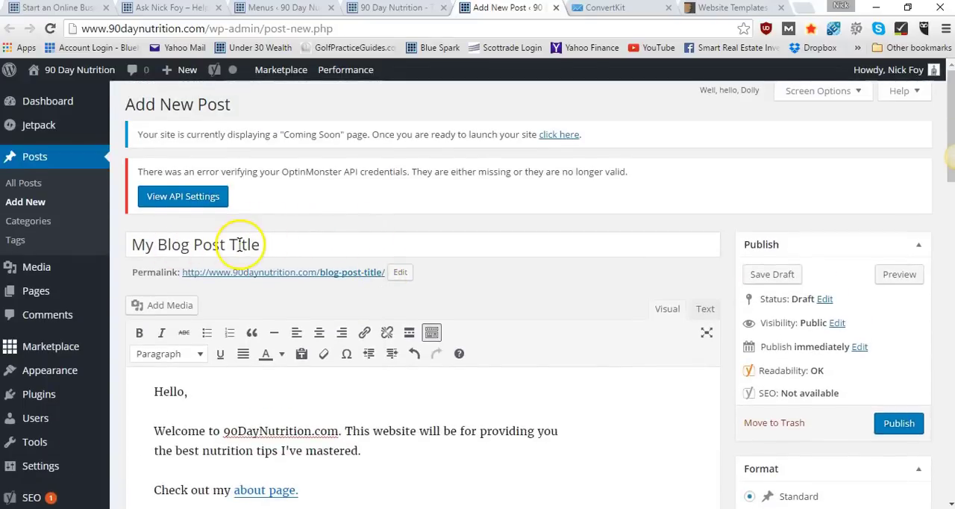
scroll(239, 247, down, 10)
scroll(239, 246, up, 3)
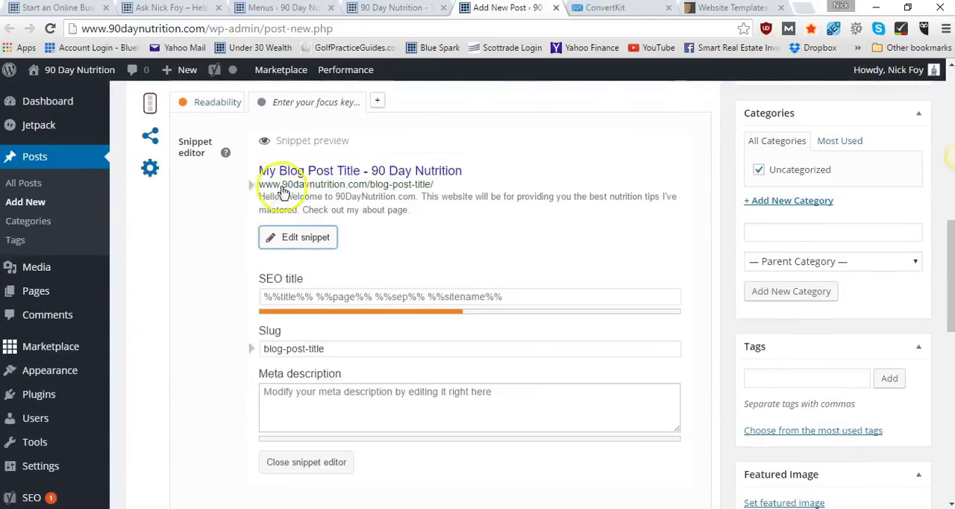
Set the post's SEO title to "Welcome to 90 Day Nutrition"
click(424, 297)
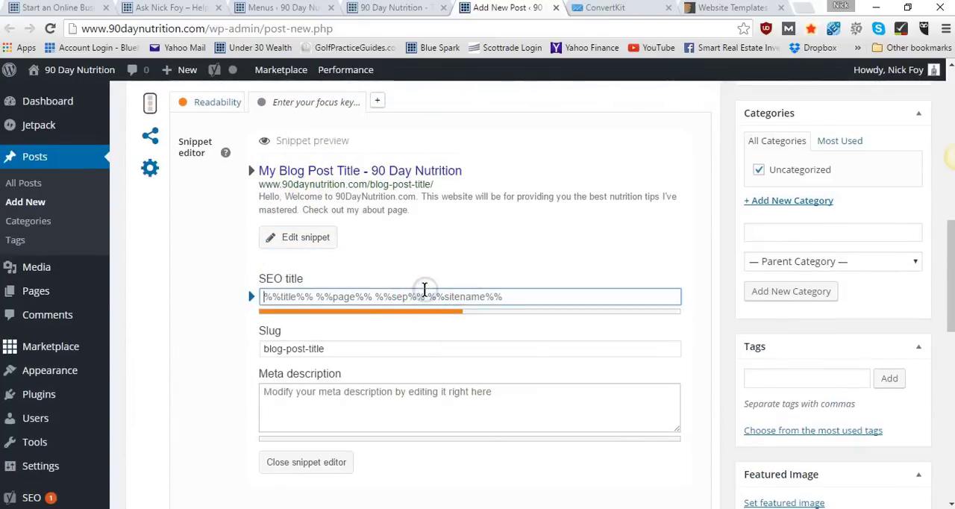
text(Welcom)
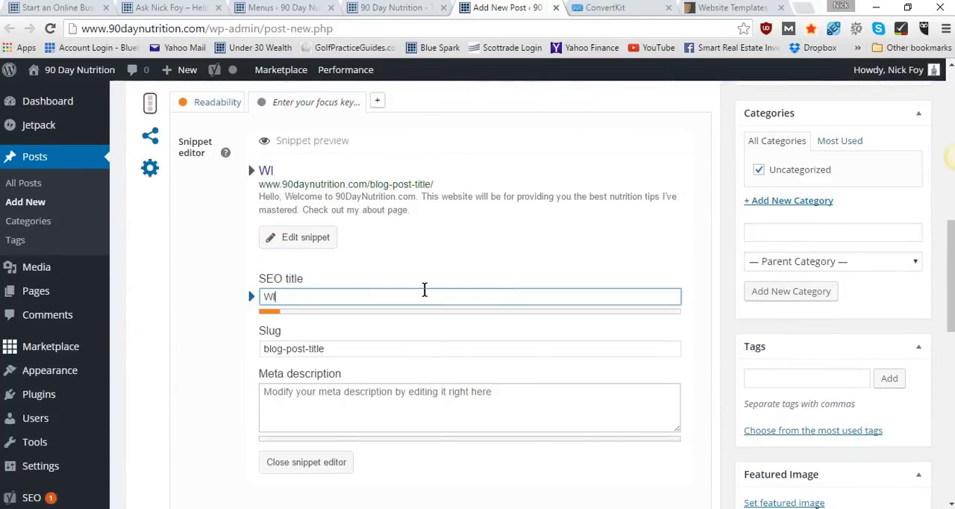
text(e to (0)
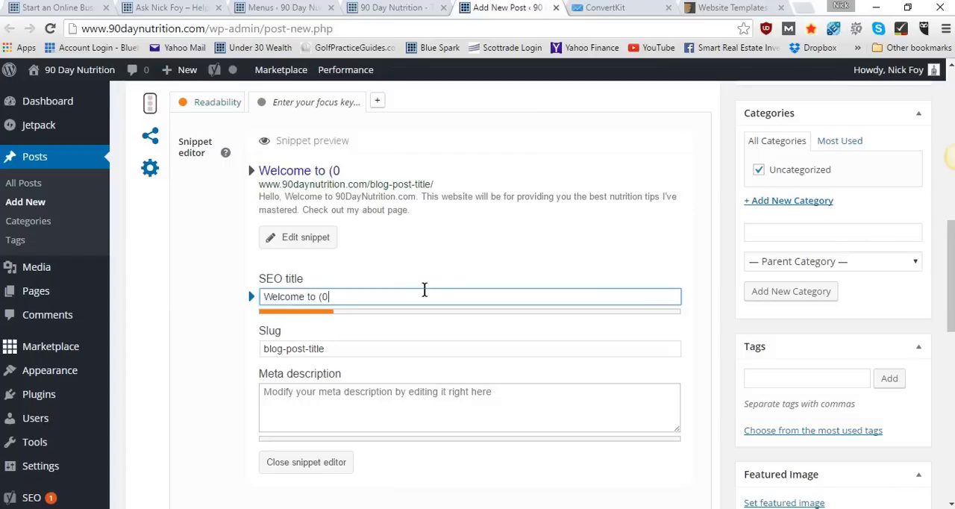
key(BackSpace)
key(BackSpace)
text(90 Day Nut)
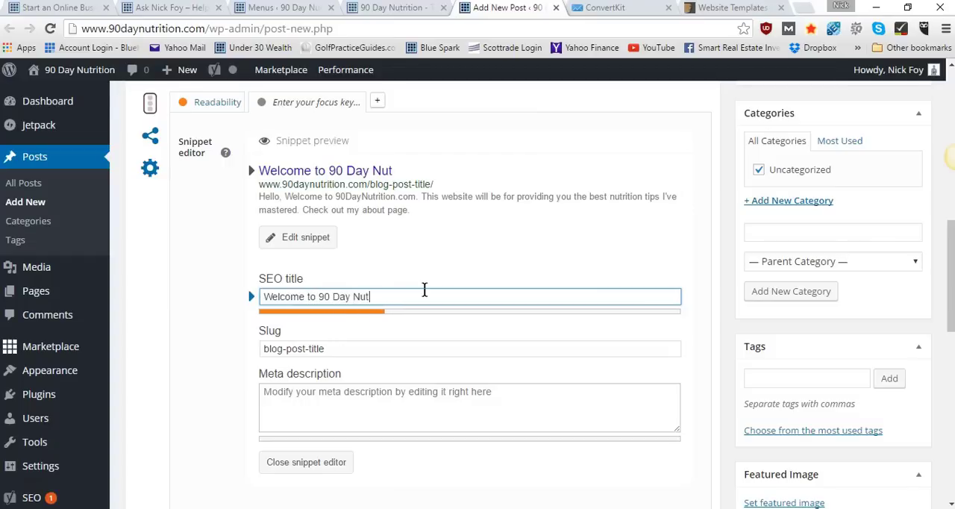
text(rition.com)
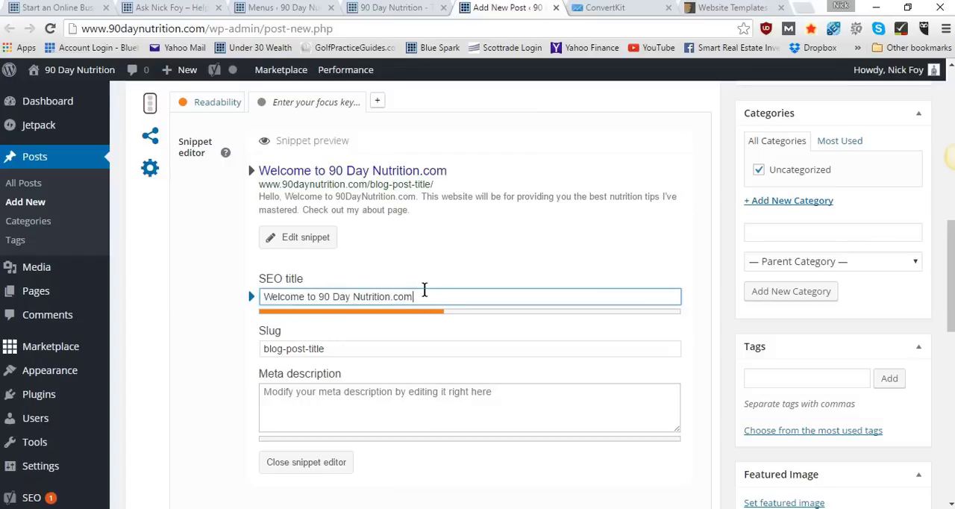
key(BackSpace)
key(BackSpace)
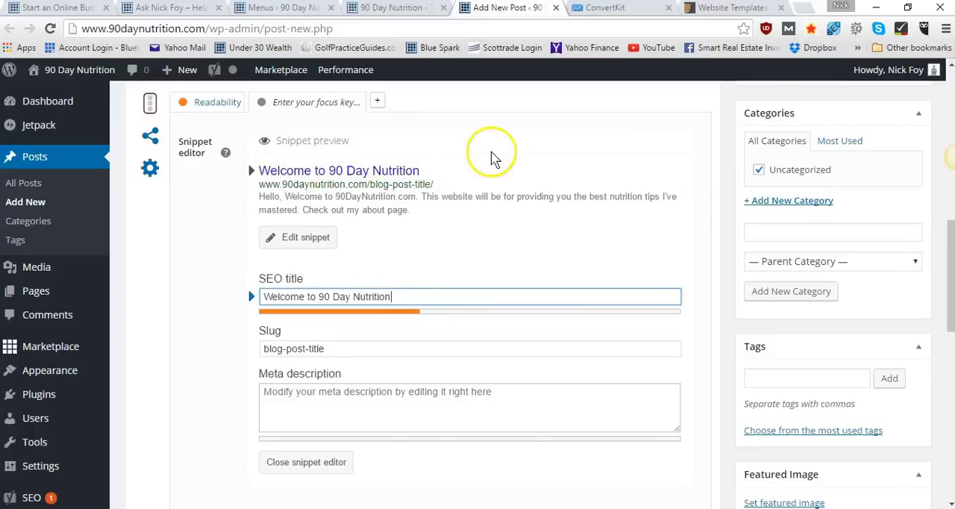
Search Google for "nutrition" in a new browser tab and look through the website results
click(806, 9)
text(nurt)
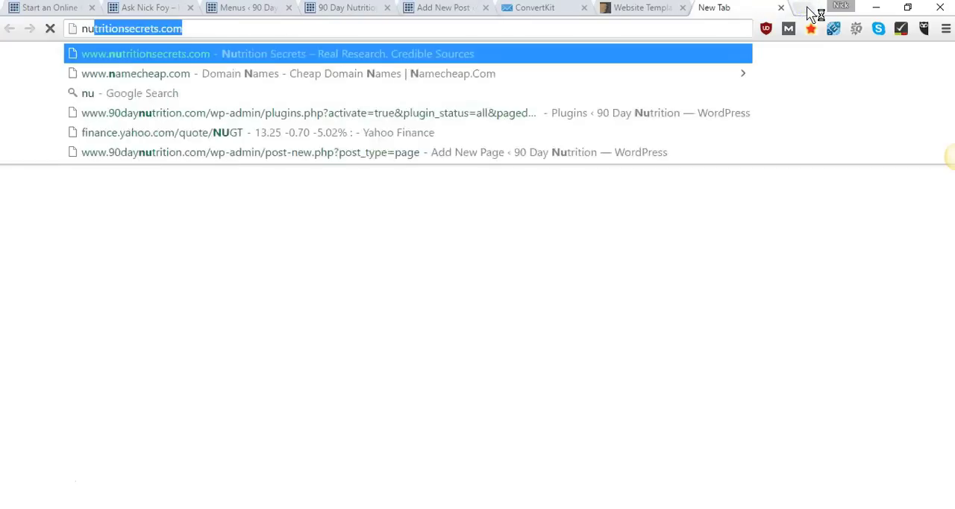
key(BackSpace)
key(BackSpace)
text(triot)
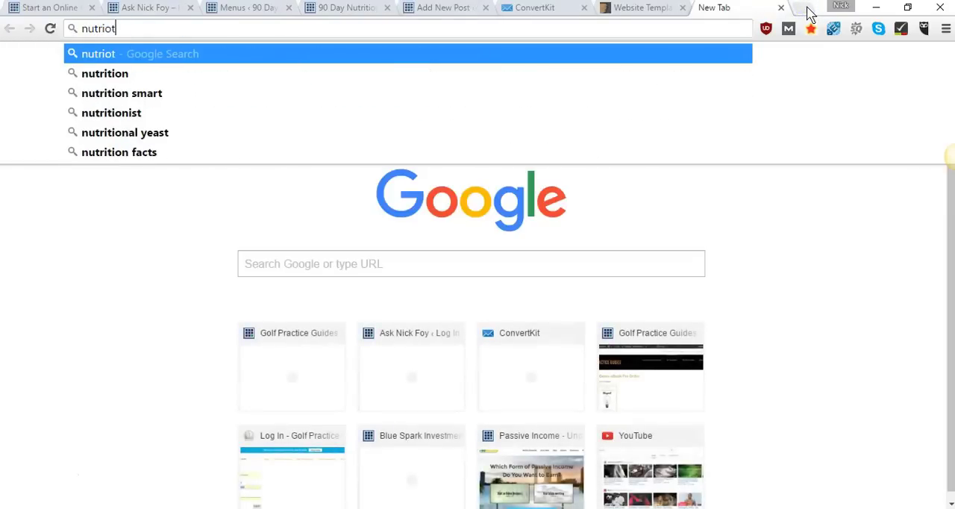
key(BackSpace)
key(BackSpace)
key(BackSpace)
text(t)
key(BackSpace)
text(ition)
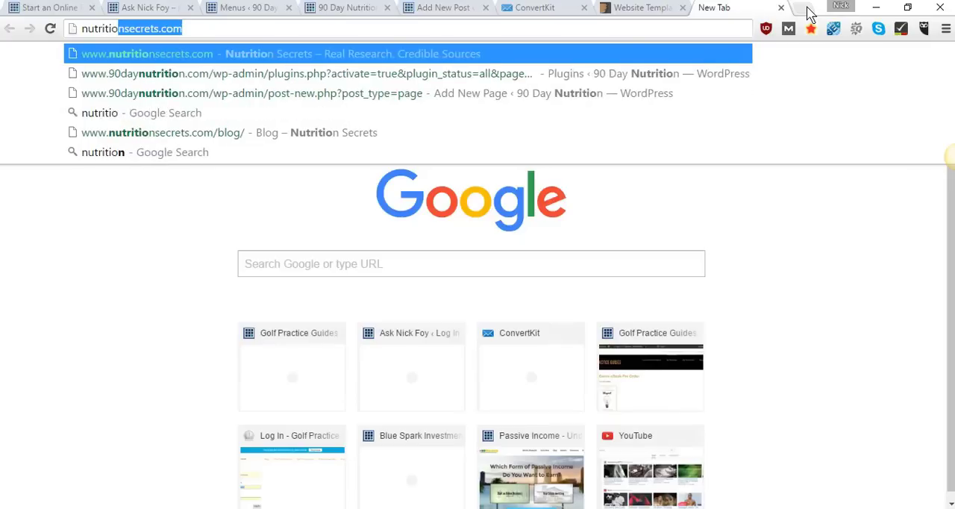
key(Delete)
key(Return)
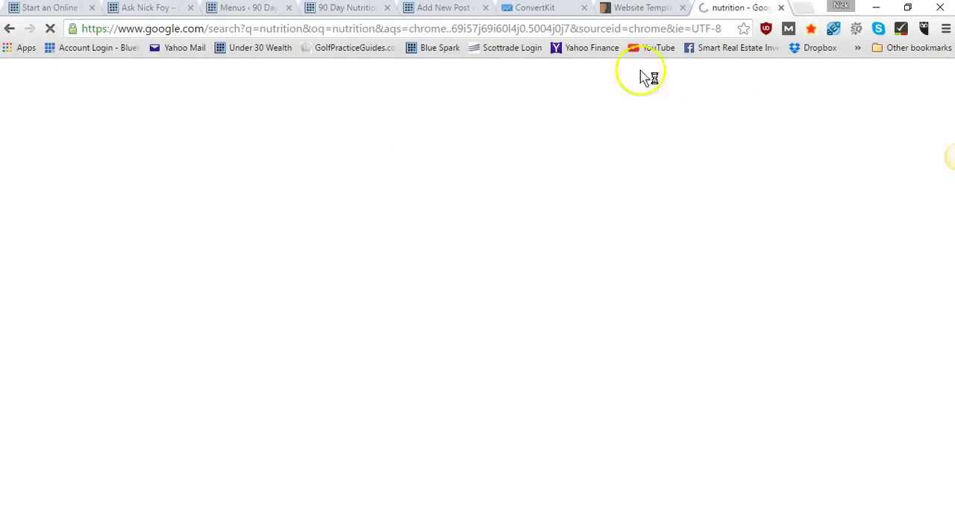
scroll(352, 165, down, 1)
scroll(352, 165, down, 6)
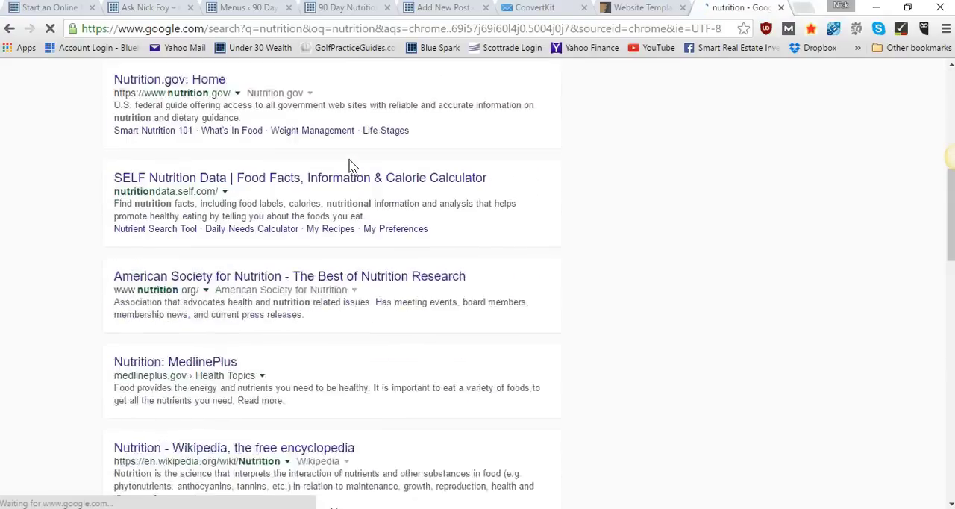
click(126, 108)
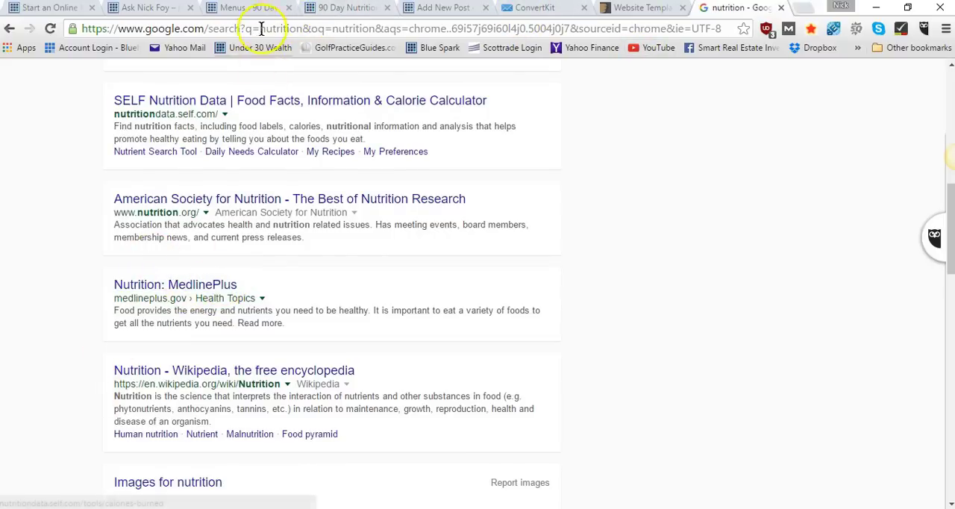
Compare the post's snippet preview with the description text of the American Society for Nutrition search result
click(327, 9)
click(267, 10)
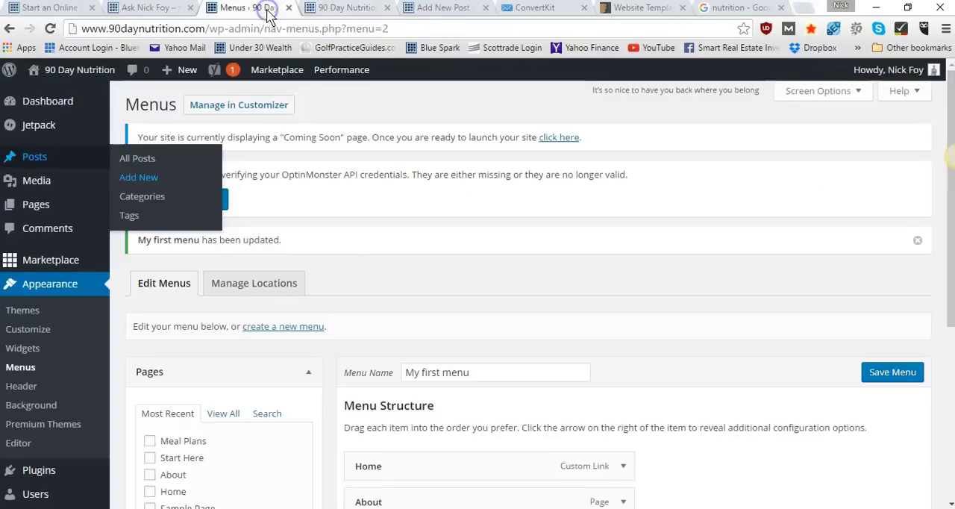
click(448, 12)
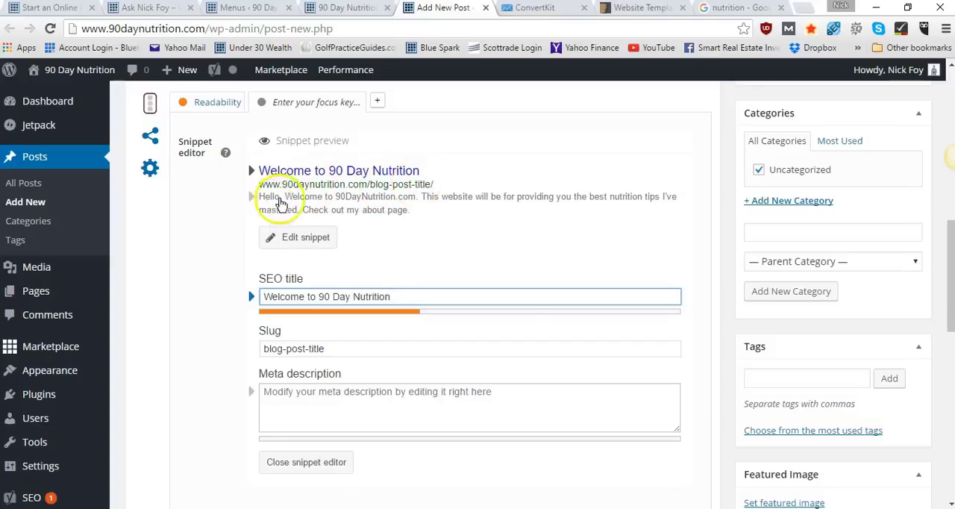
click(737, 9)
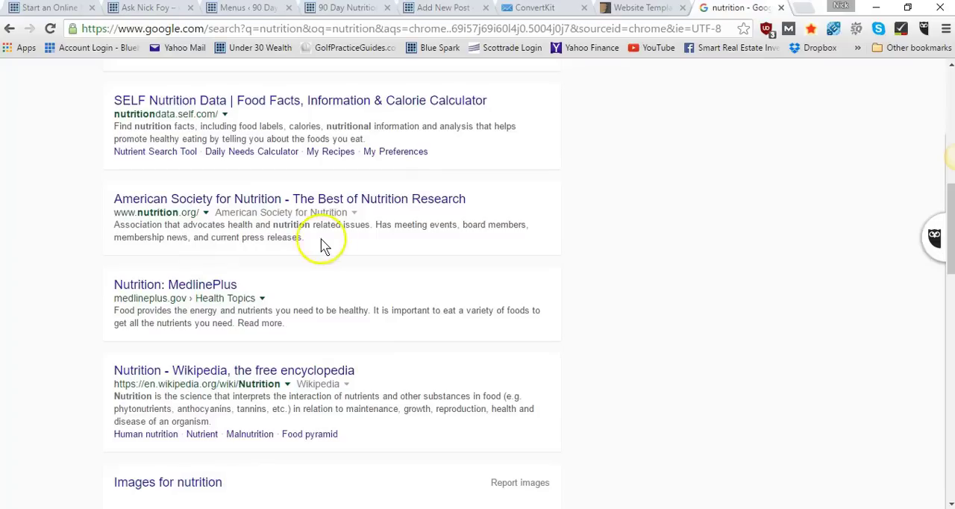
drag(303, 237, 110, 233)
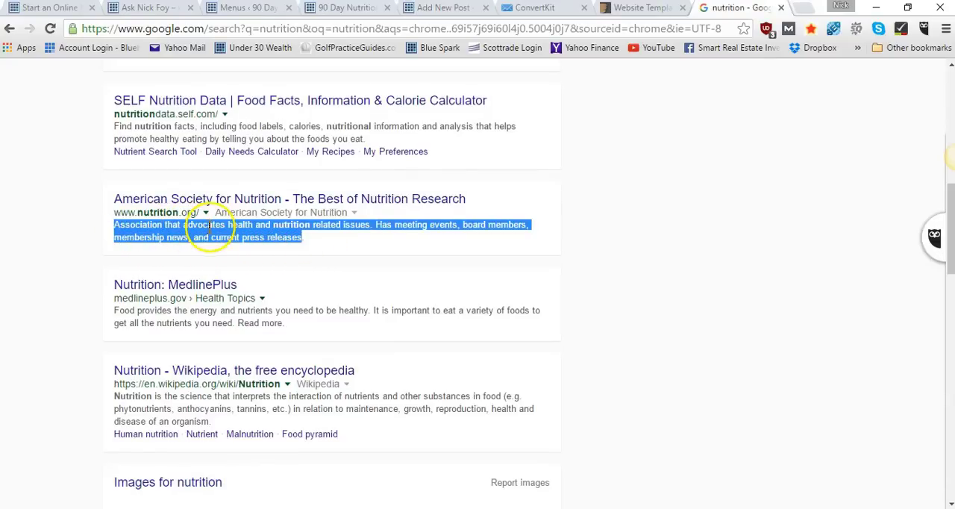
scroll(519, 224, up, 4)
scroll(518, 224, up, 4)
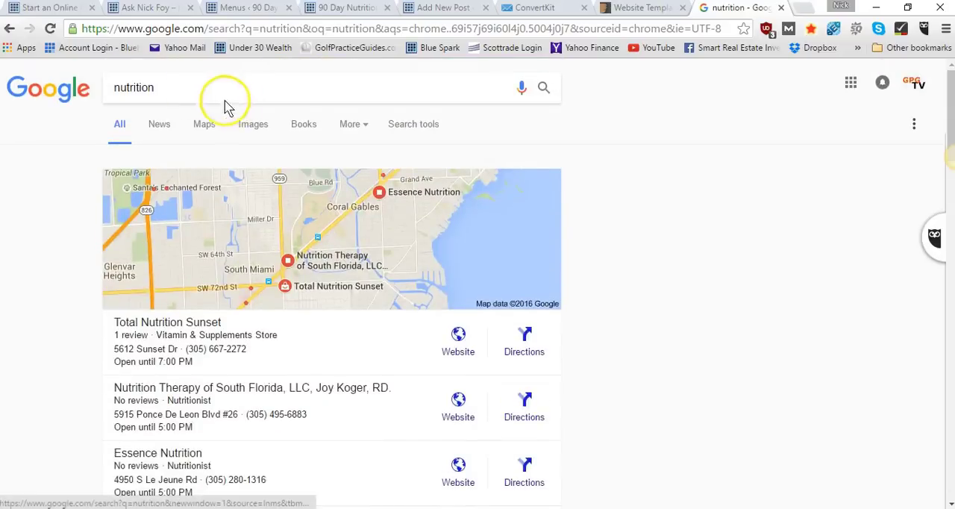
Search Google for "nutrition tips" and examine the titles and descriptions of the results
click(172, 84)
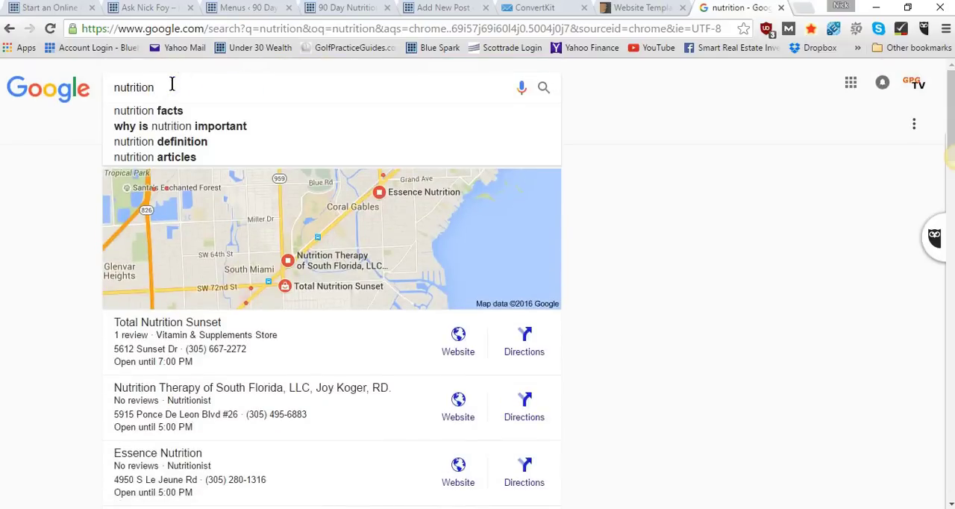
text(tips)
key(Return)
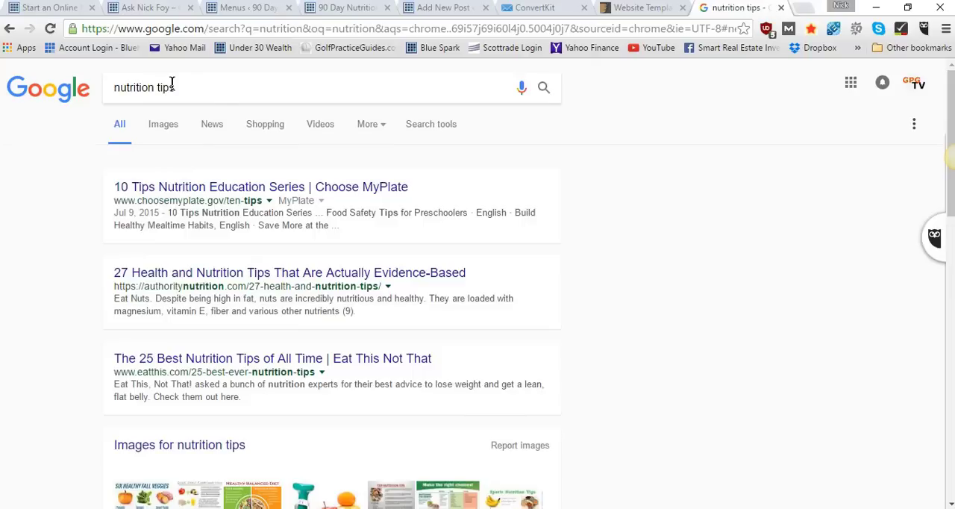
click(98, 214)
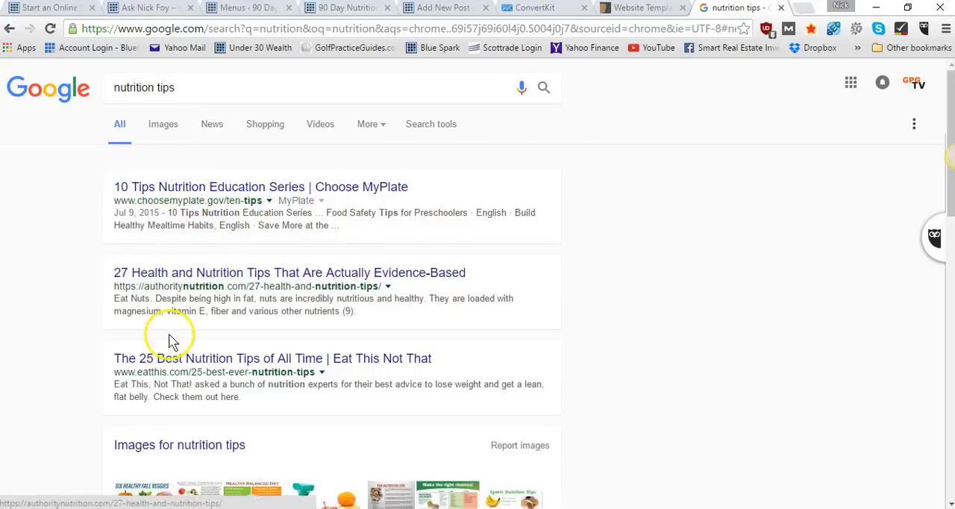
scroll(135, 302, down, 1)
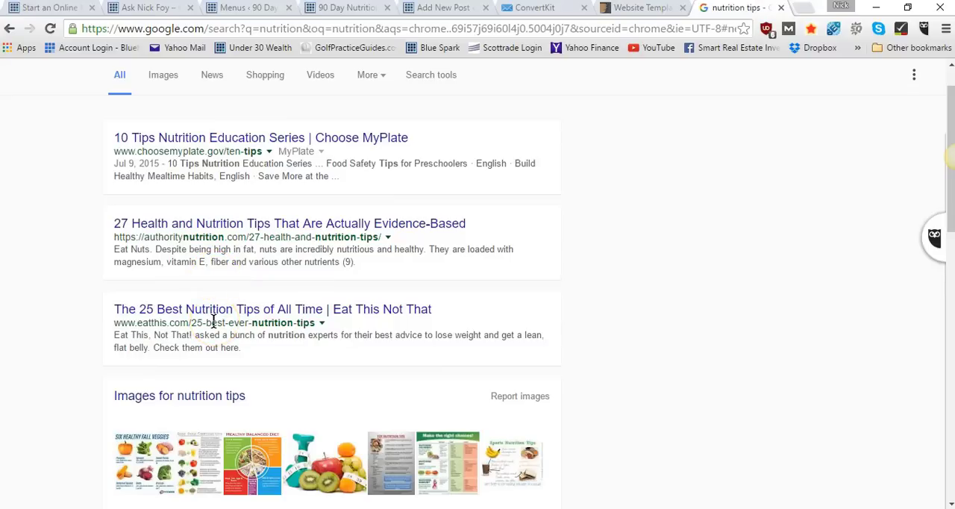
Set the post's meta description to "Welcome to the newest and most bad ass nutrition blog on the planet. Learn awesome tips to eating healthy."
click(459, 10)
click(332, 400)
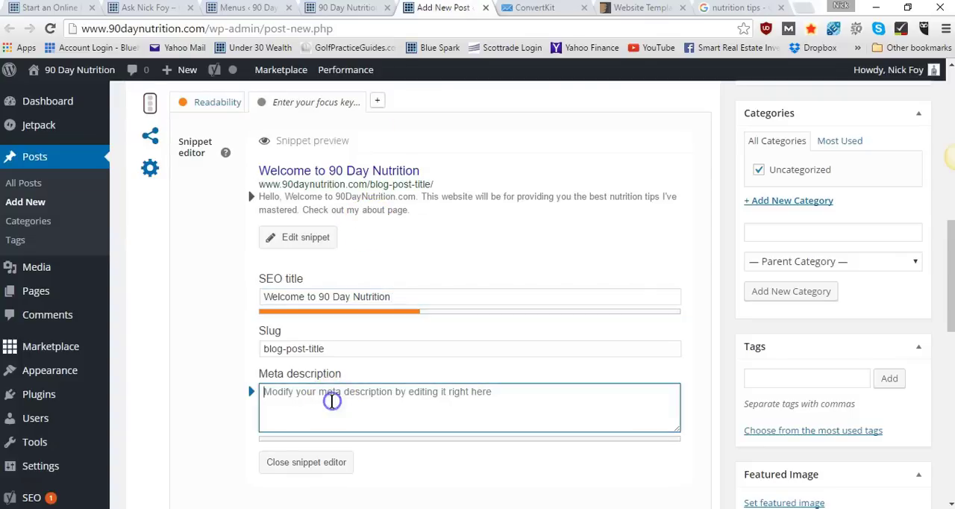
text(We)
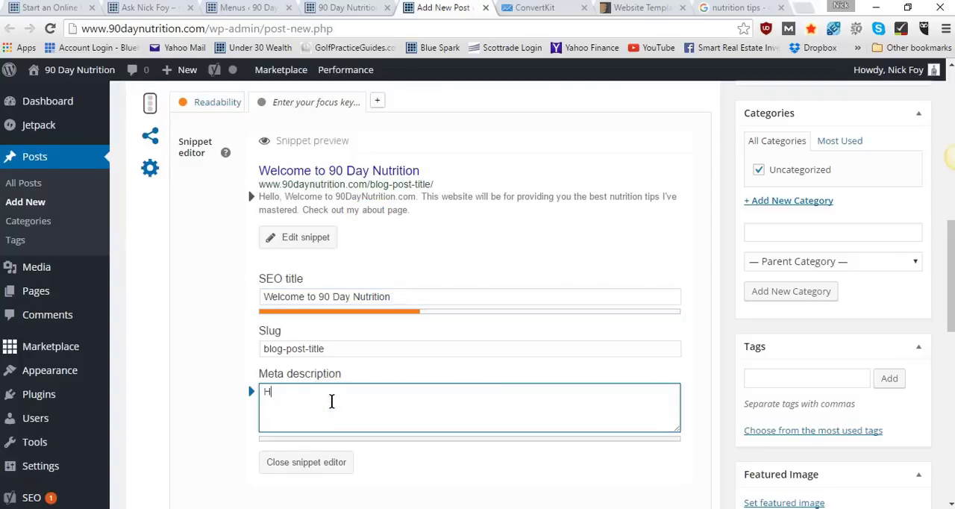
text(lcome)
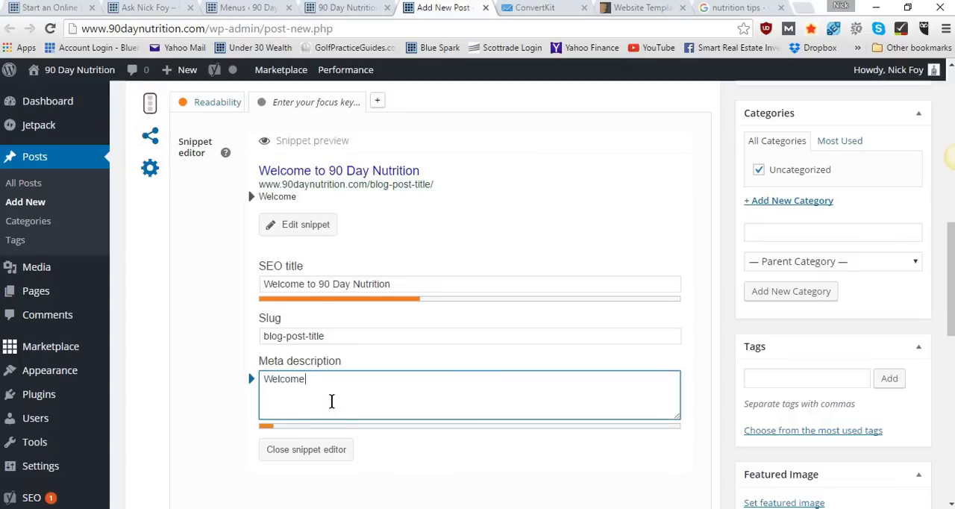
text( to the newest and most bad ass nutrition blog)
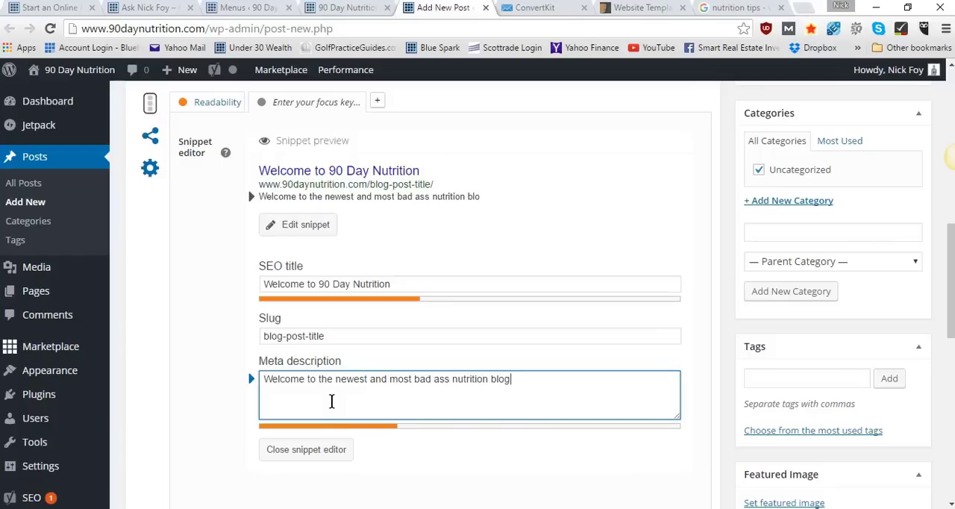
text(the web)
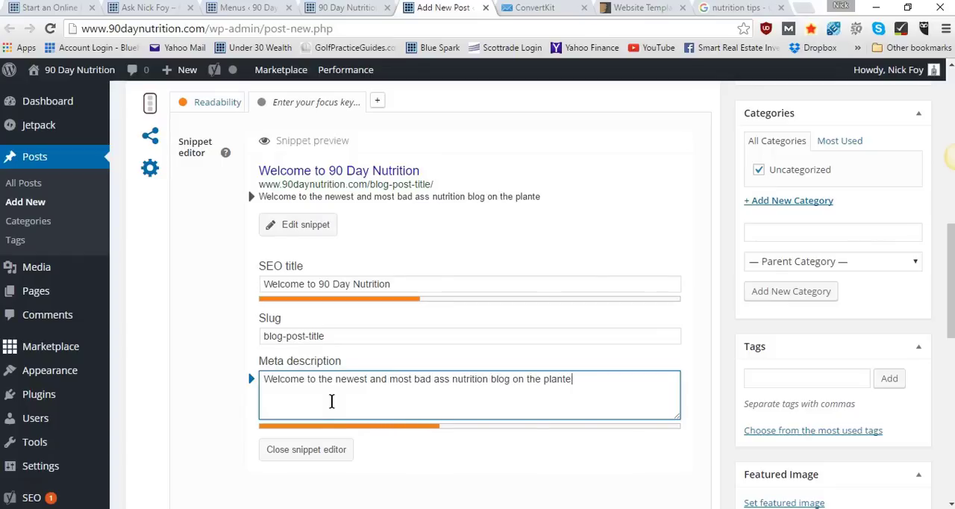
text( Lear)
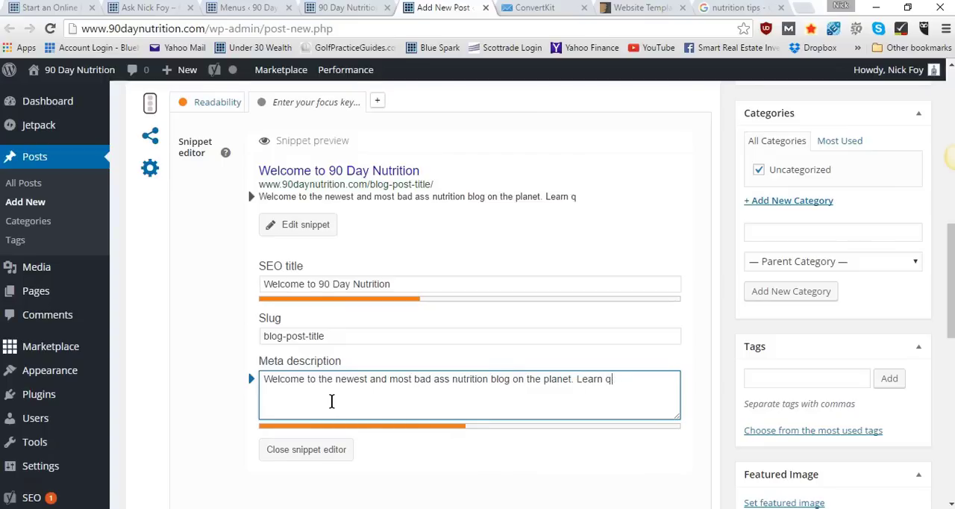
text(n awesome tips)
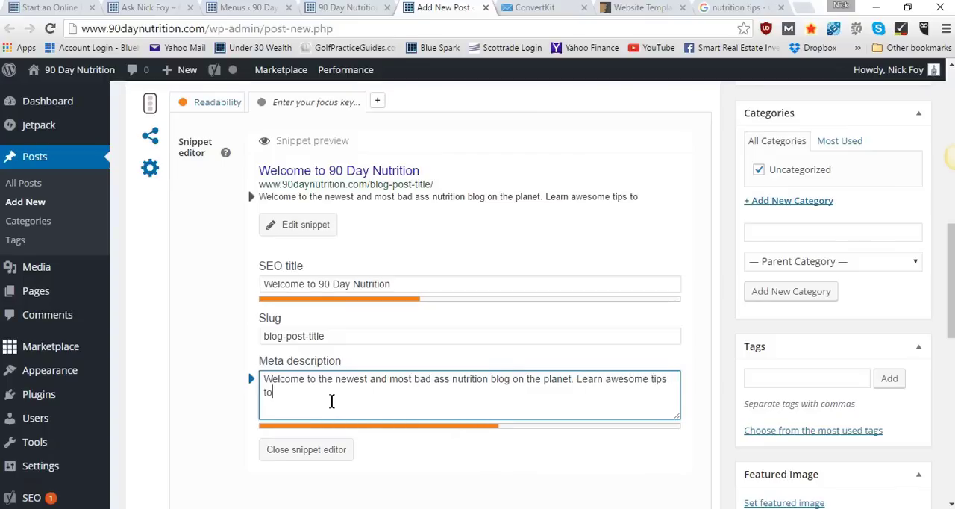
text( to eating healthy.)
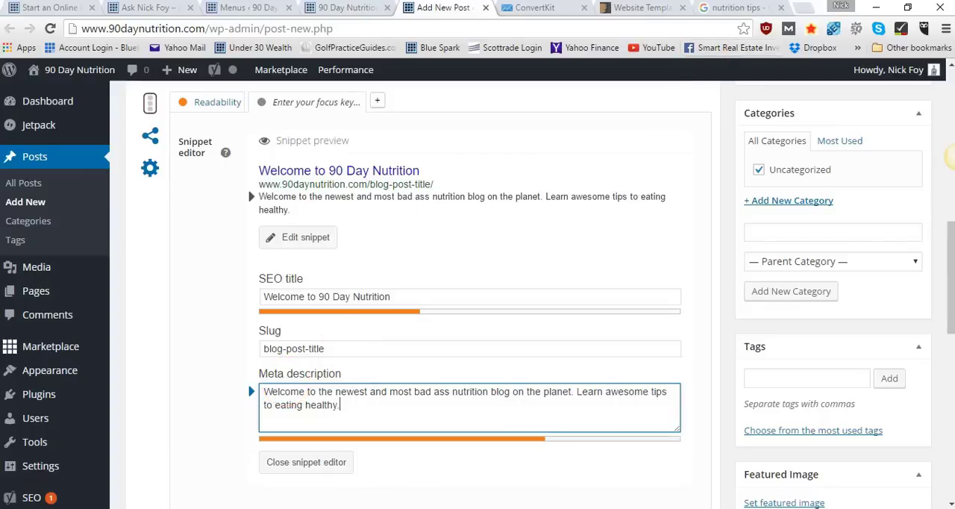
Set the post's focus keyword to "nutrition", checking it against the open Google results for "nutrition tips"
scroll(634, 341, down, 2)
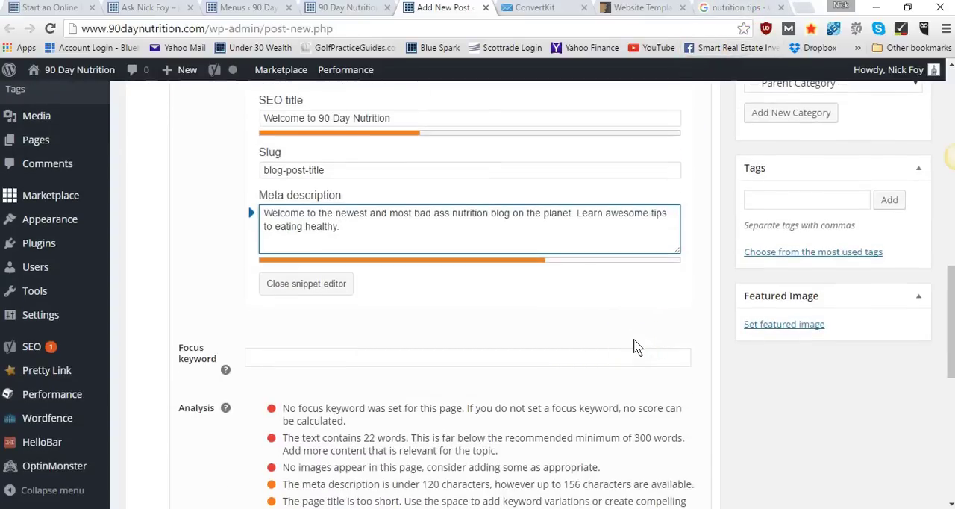
scroll(633, 341, down, 2)
click(472, 222)
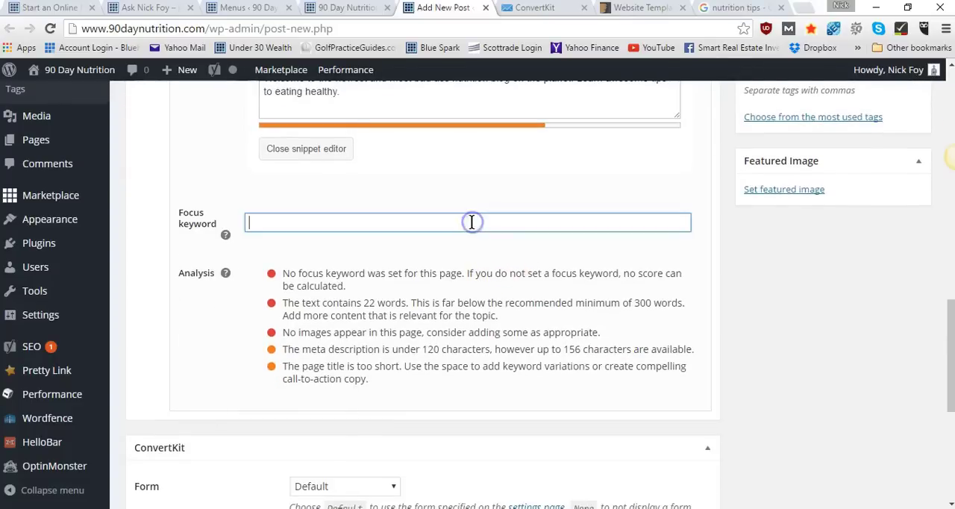
text(nutrition)
click(733, 7)
click(315, 84)
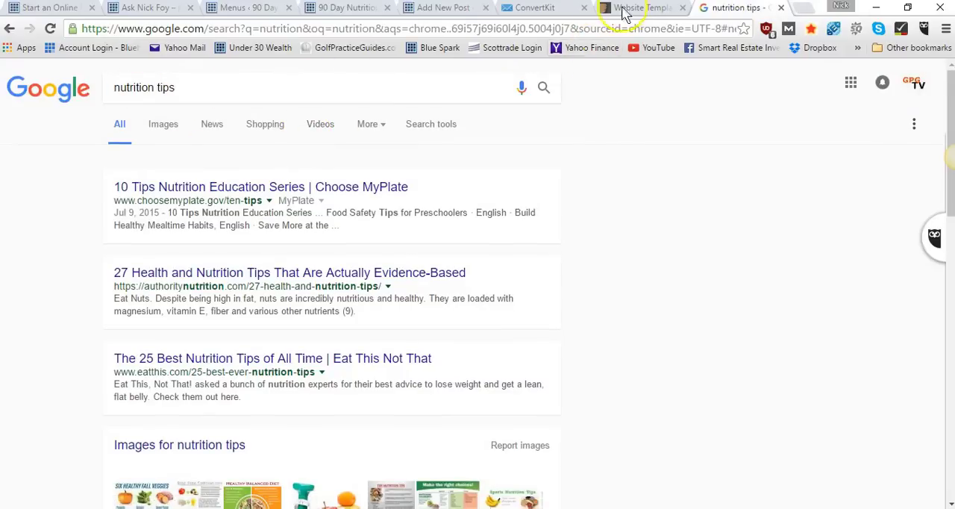
click(443, 9)
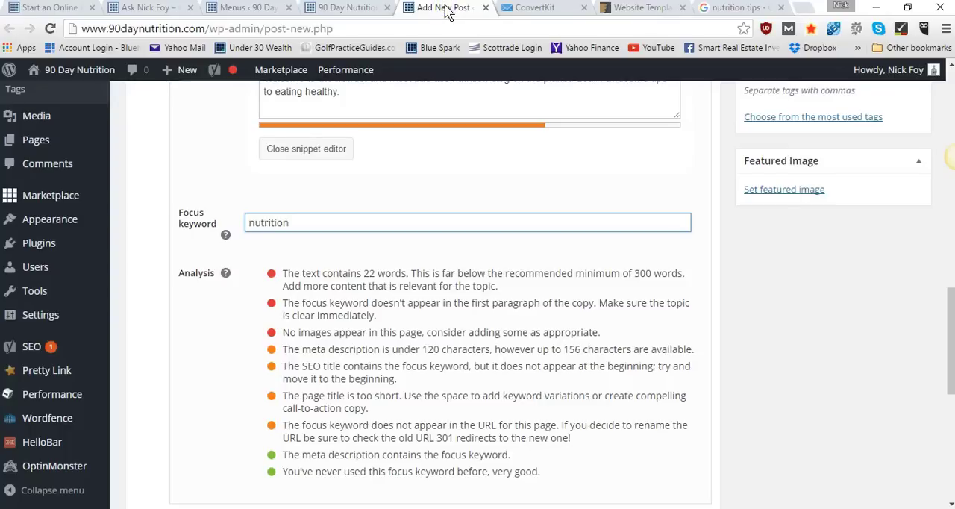
text(ps)
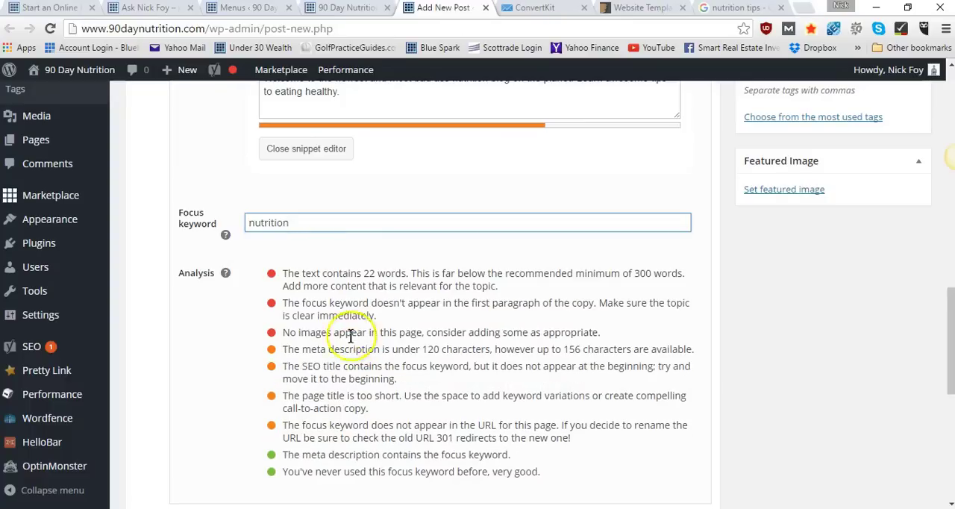
Examine the SEO analysis recommendations for the focus keyword and compare them with the post's text and snippet fields
click(384, 389)
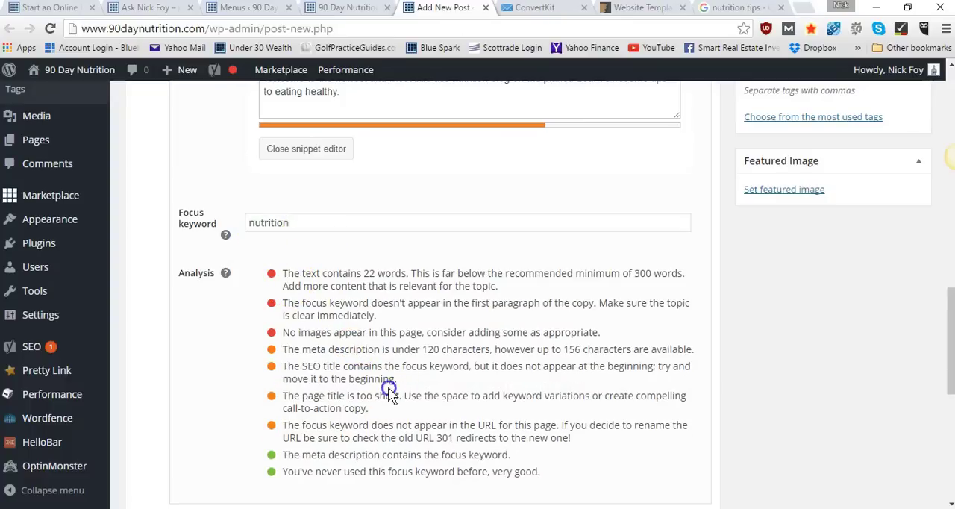
scroll(385, 388, down, 2)
scroll(387, 388, up, 1)
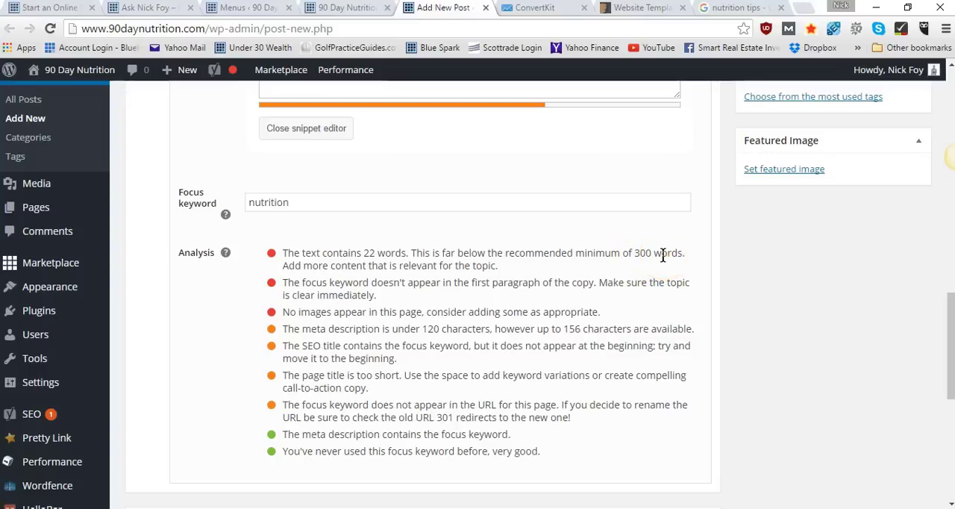
scroll(663, 255, up, 10)
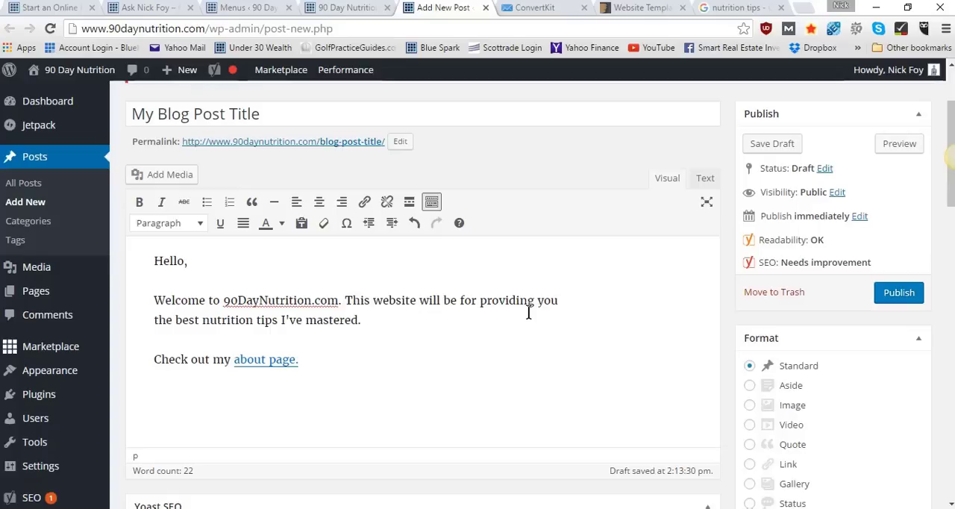
scroll(528, 312, down, 3)
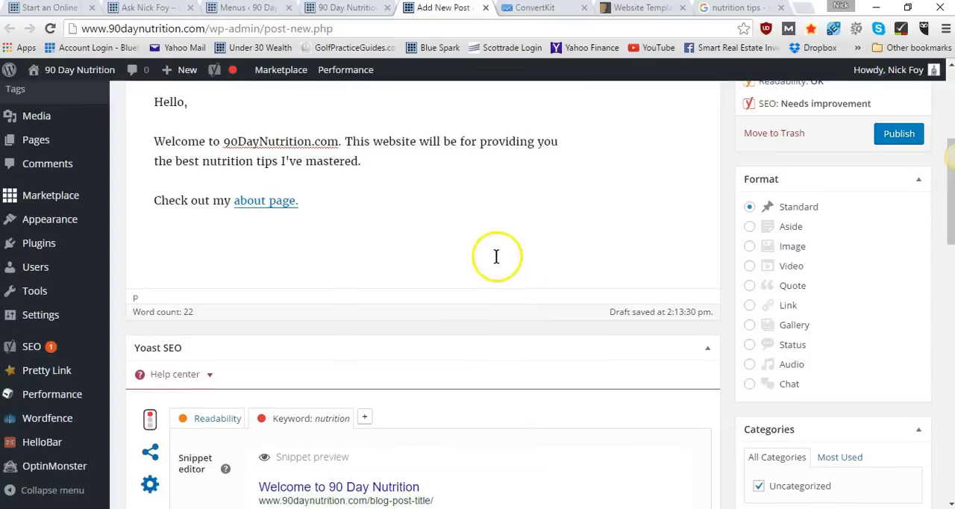
scroll(497, 261, down, 2)
scroll(498, 261, down, 3)
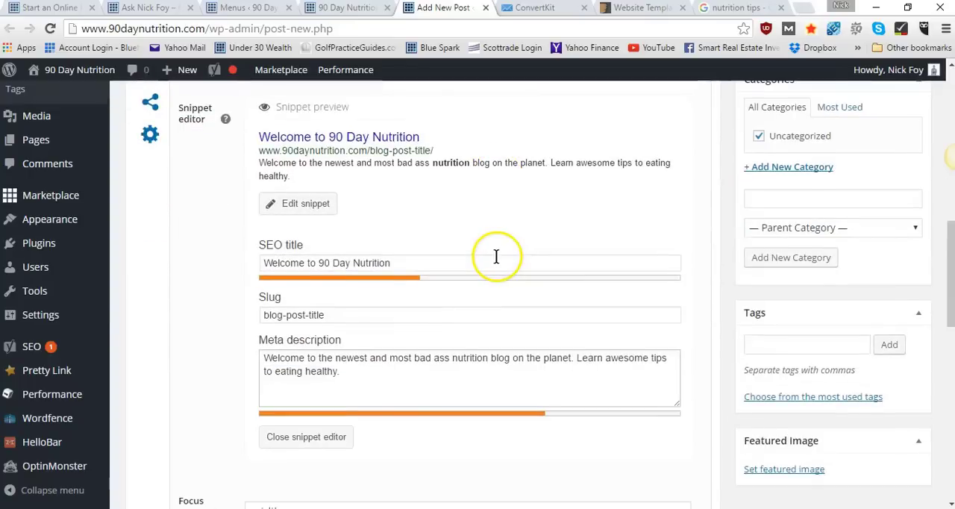
scroll(496, 255, down, 5)
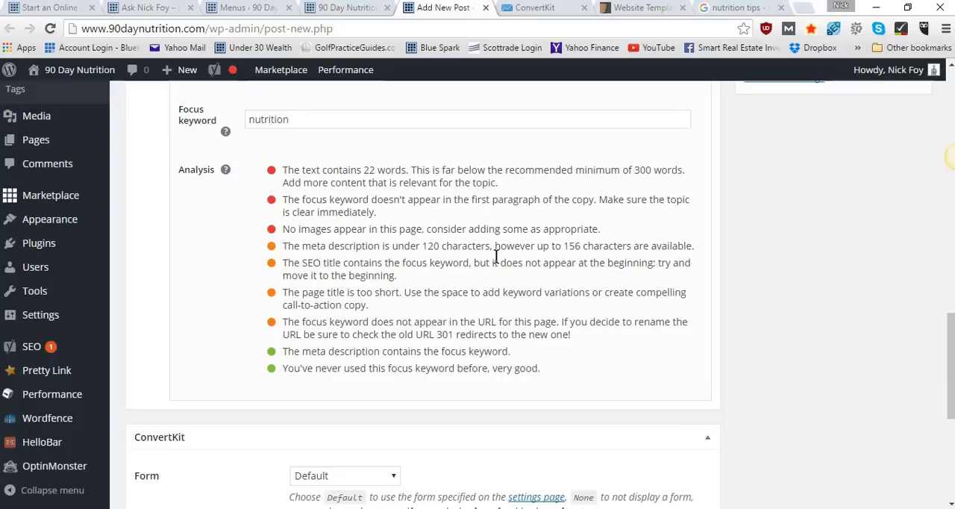
scroll(495, 255, up, 10)
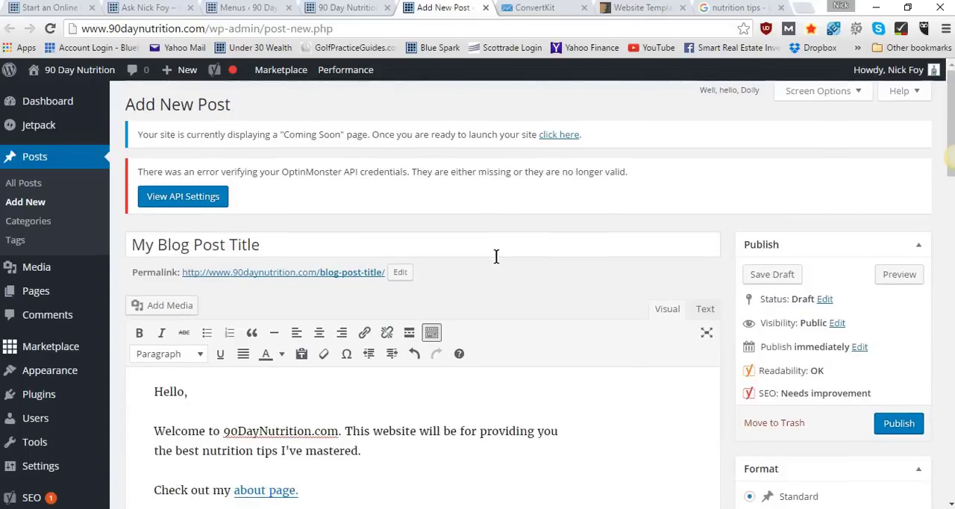
scroll(495, 256, down, 10)
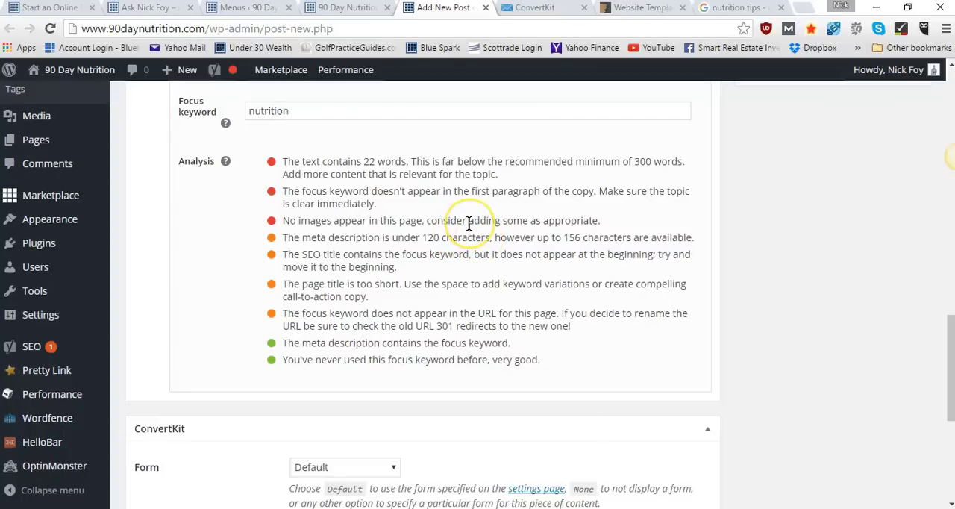
scroll(468, 223, down, 1)
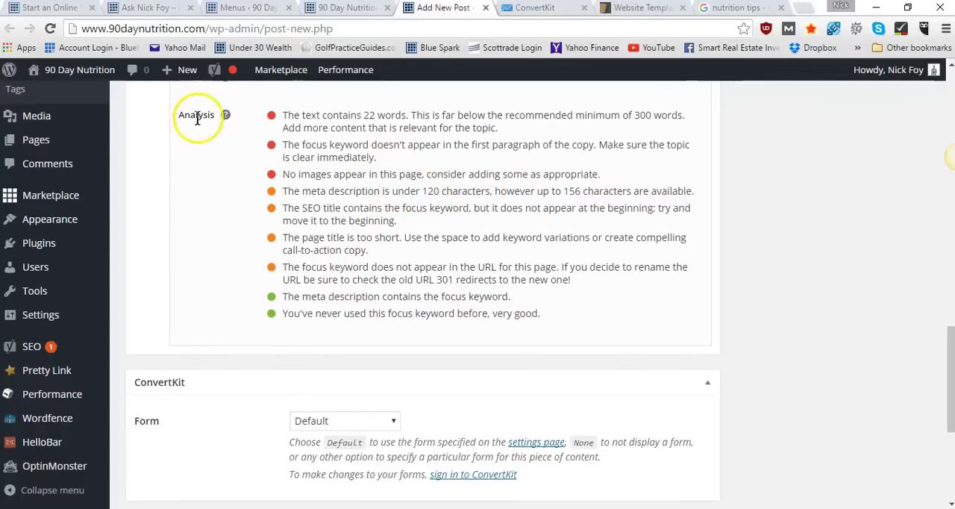
scroll(238, 121, up, 1)
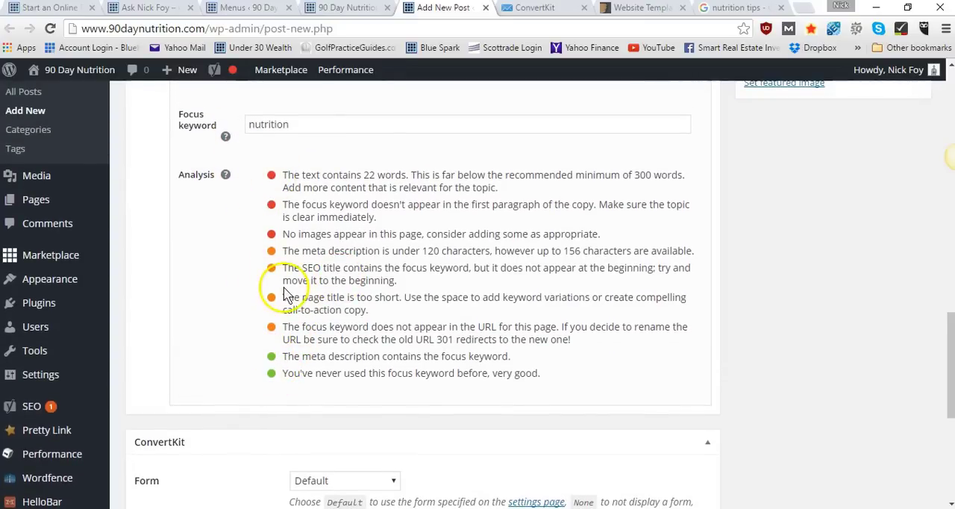
Look over the whole post editor, from the title and content to the snippet, publishing, format and category settings
scroll(275, 336, up, 6)
scroll(284, 292, up, 2)
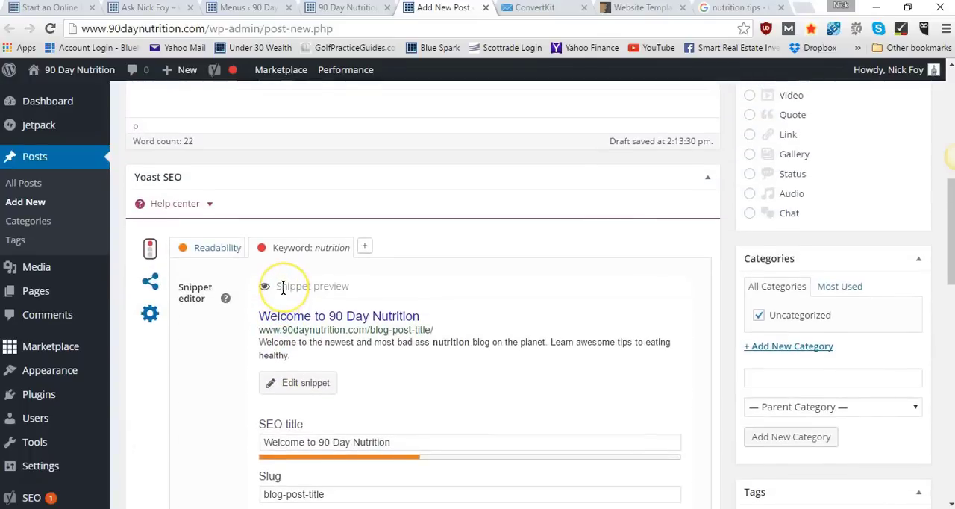
scroll(283, 287, up, 6)
scroll(283, 287, up, 1)
scroll(284, 292, down, 9)
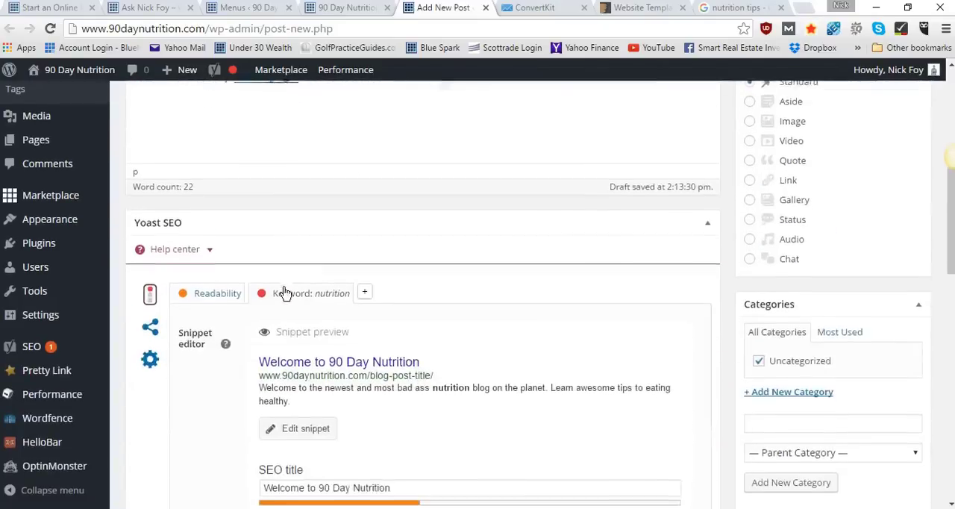
scroll(829, 195, down, 2)
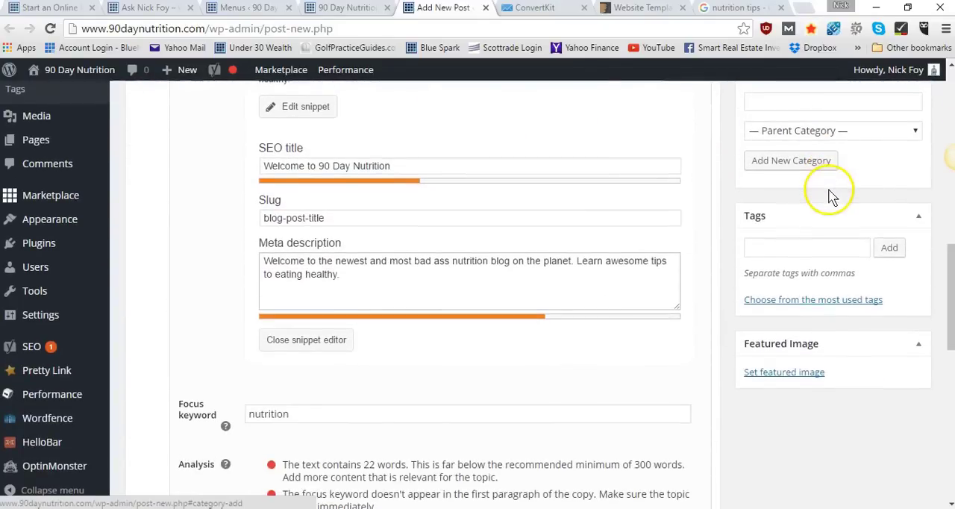
scroll(842, 141, up, 12)
scroll(842, 140, down, 8)
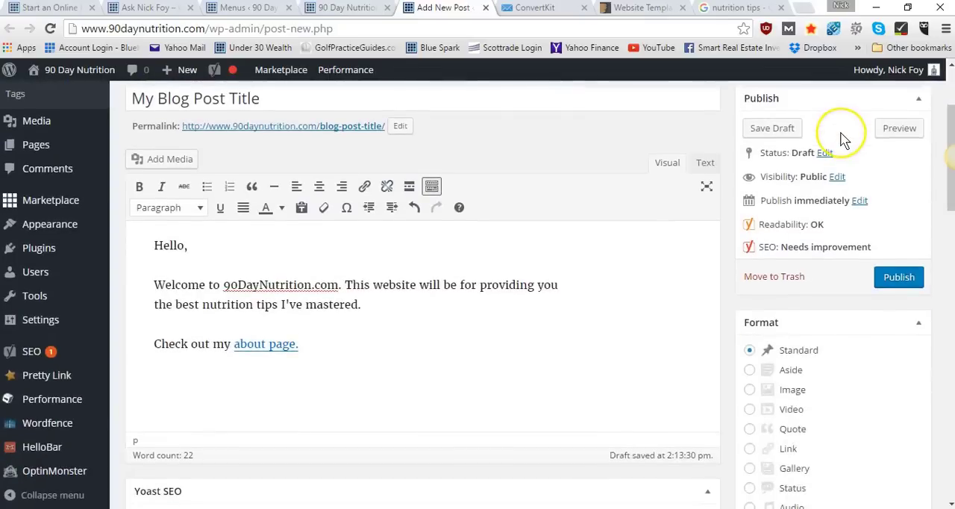
scroll(845, 208, down, 1)
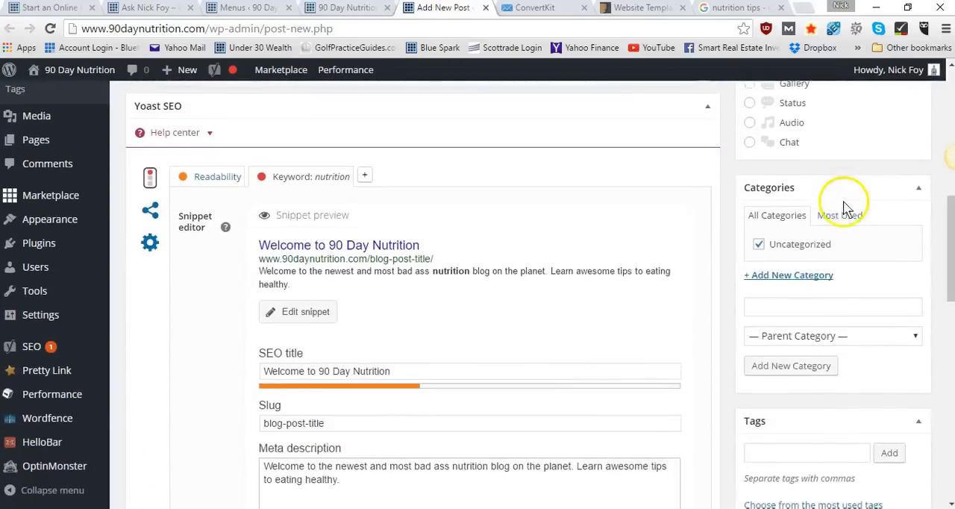
Open the featured image dialog to view its file upload options, and close it without choosing an image
scroll(831, 267, down, 3)
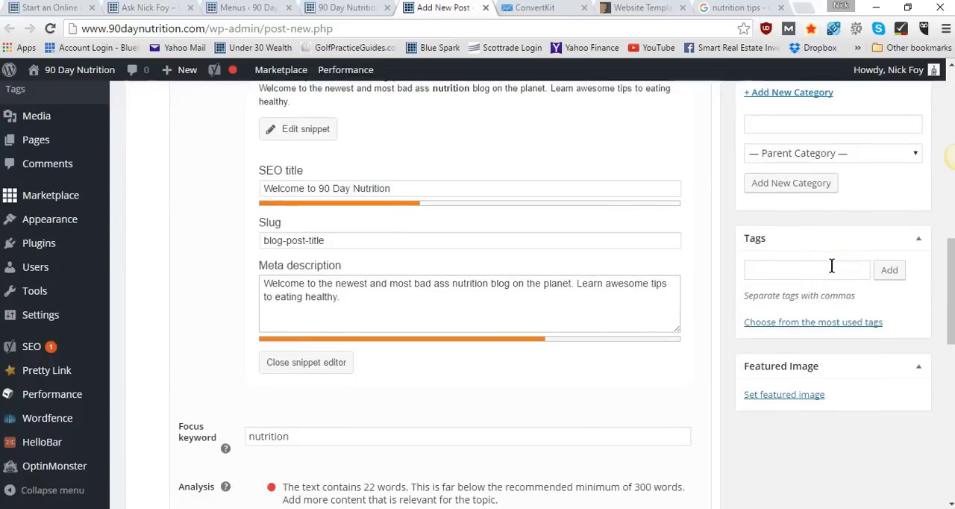
scroll(832, 269, down, 2)
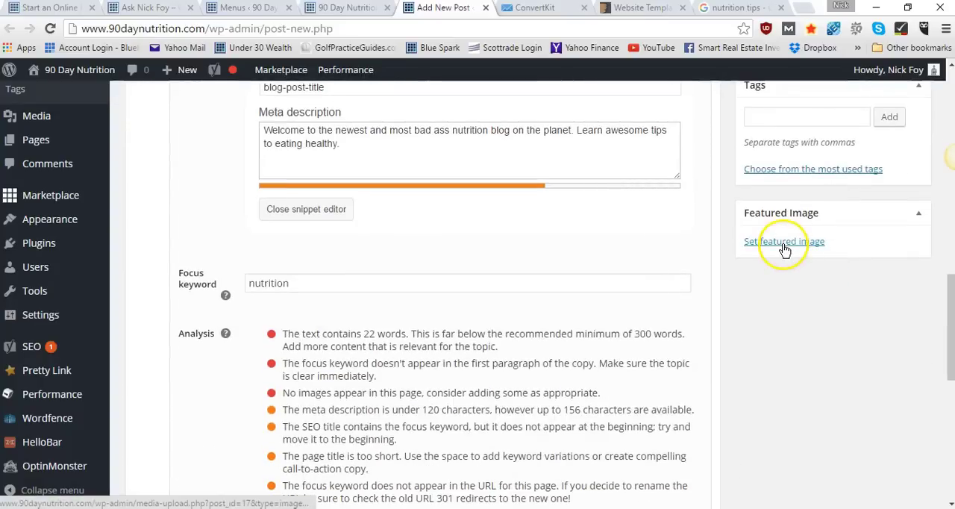
click(784, 243)
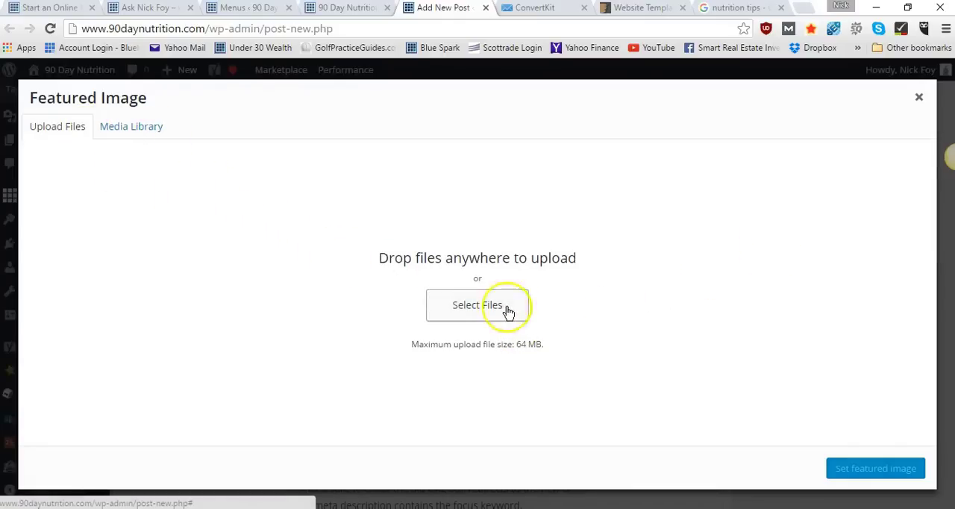
click(918, 98)
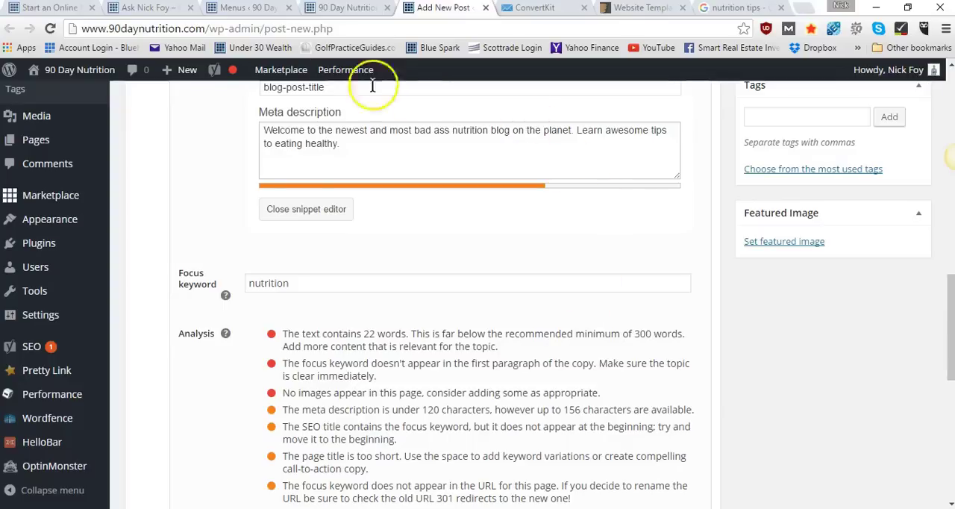
Look at the featured images in the blog post list on the already open personal business site, and return to the post editor
click(150, 8)
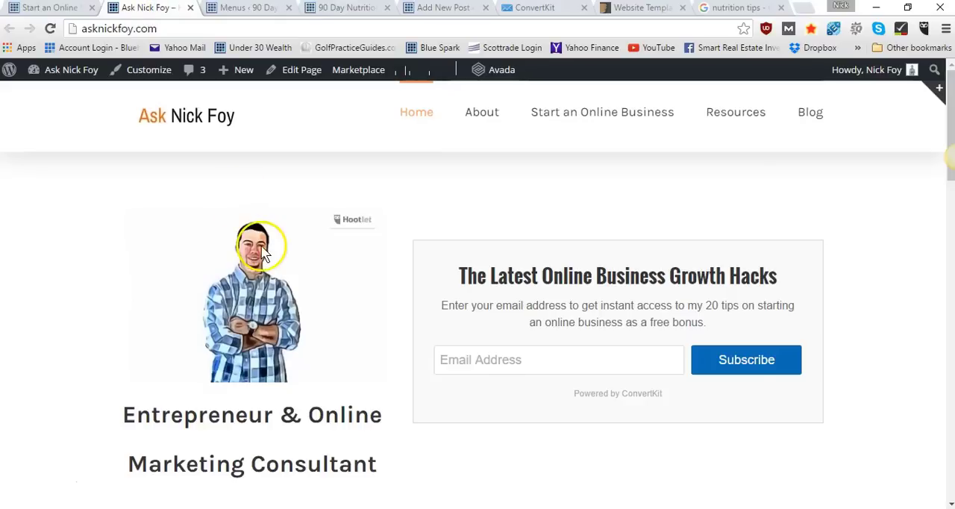
scroll(262, 254, down, 6)
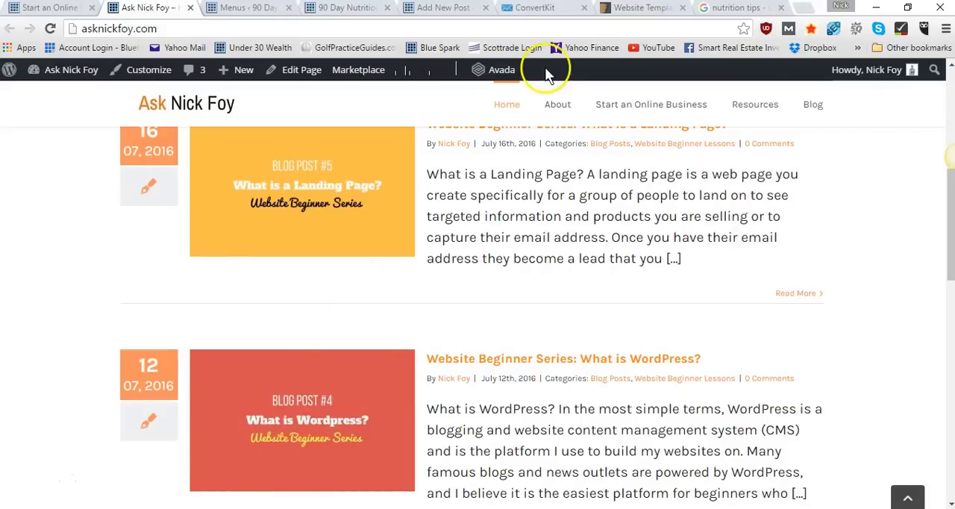
click(421, 7)
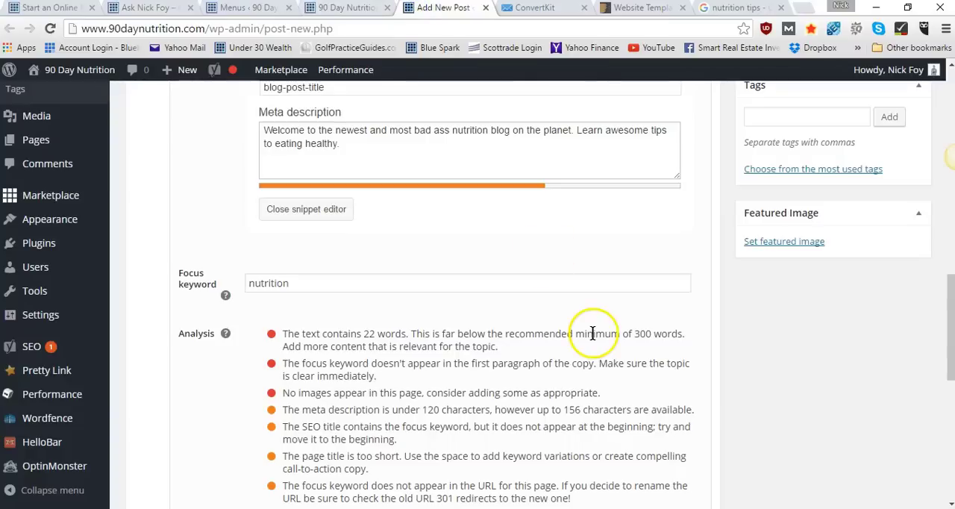
Schedule the blog post's publication for July 21, 2016
scroll(593, 339, down, 3)
scroll(595, 340, down, 1)
scroll(592, 339, up, 5)
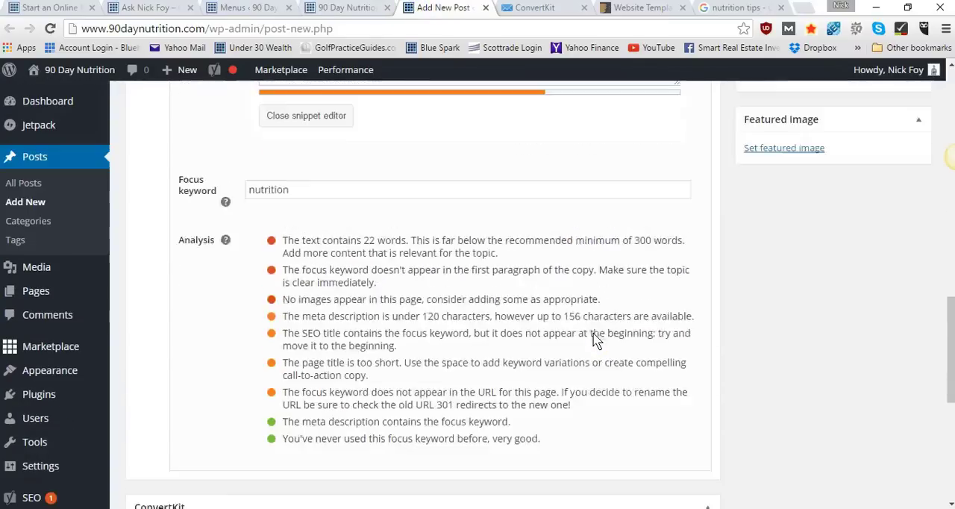
scroll(567, 319, up, 2)
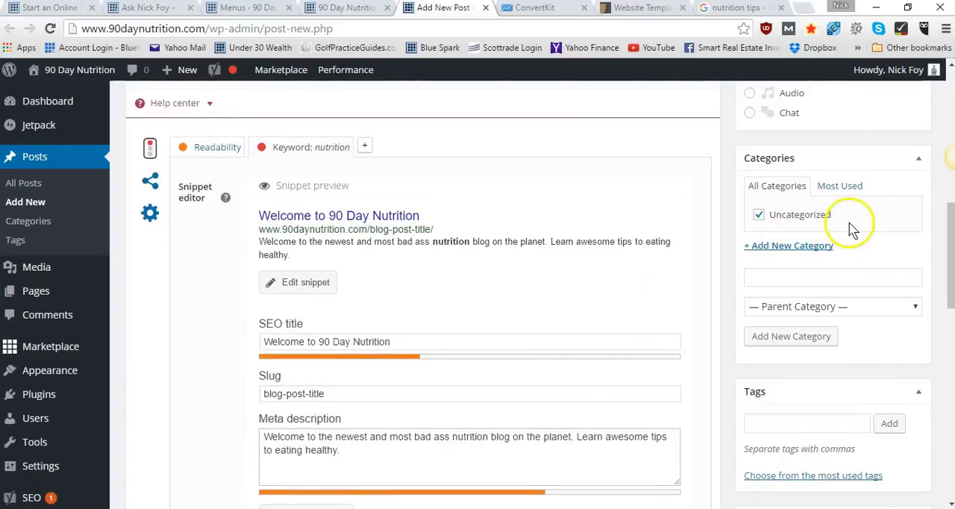
scroll(773, 232, up, 10)
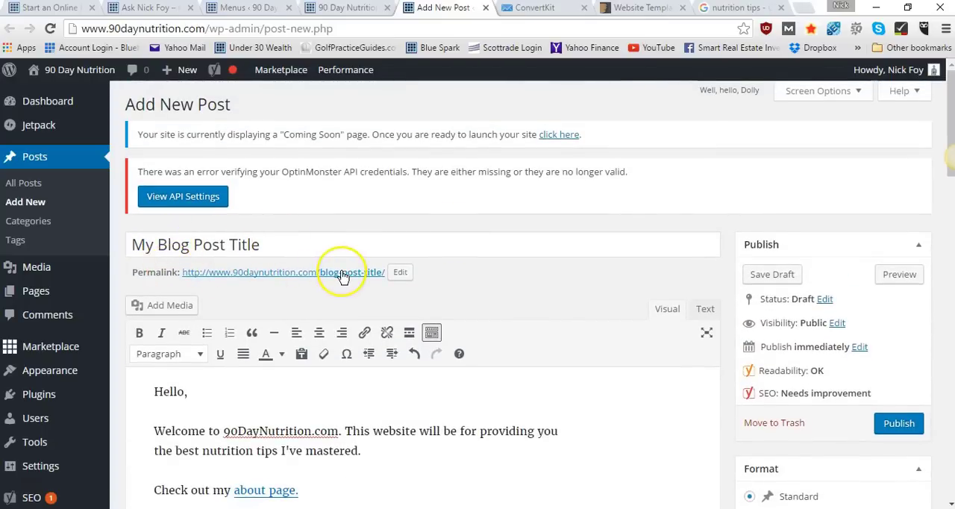
scroll(379, 433, down, 3)
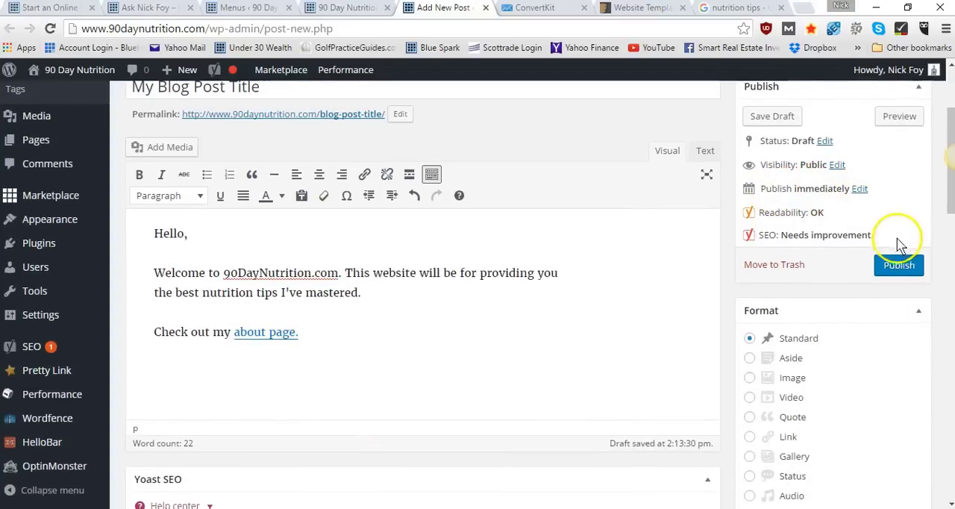
click(859, 191)
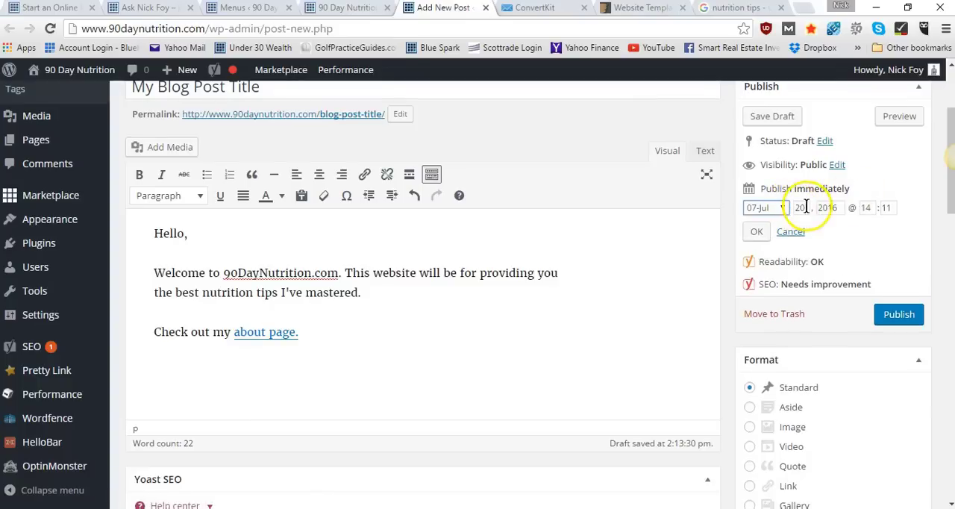
double_click(806, 207)
key(BackSpace)
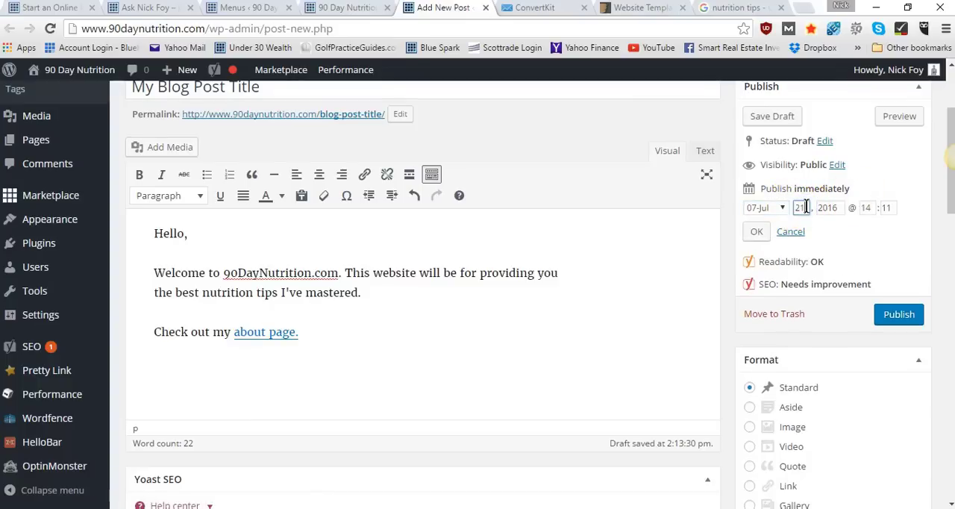
text(21)
click(756, 232)
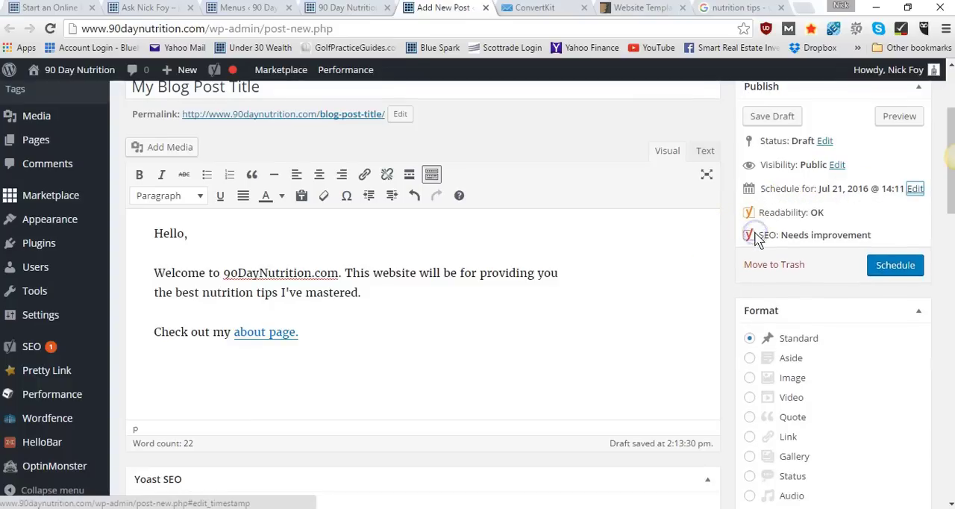
Save the scheduled blog post as a draft
click(887, 268)
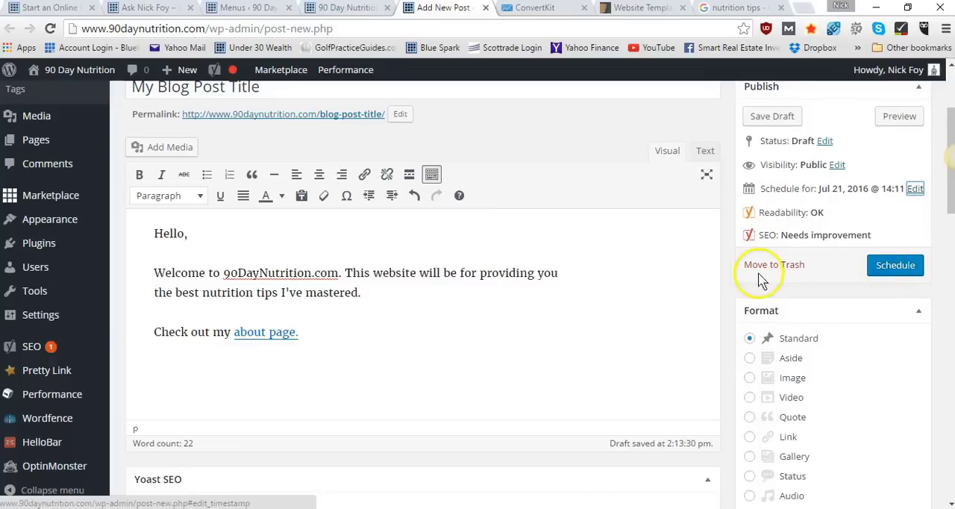
click(776, 117)
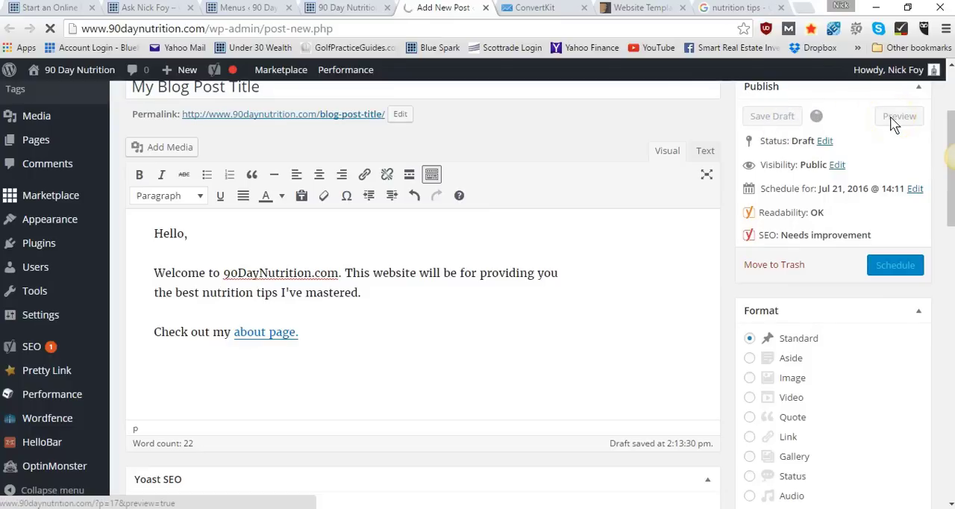
scroll(520, 253, up, 3)
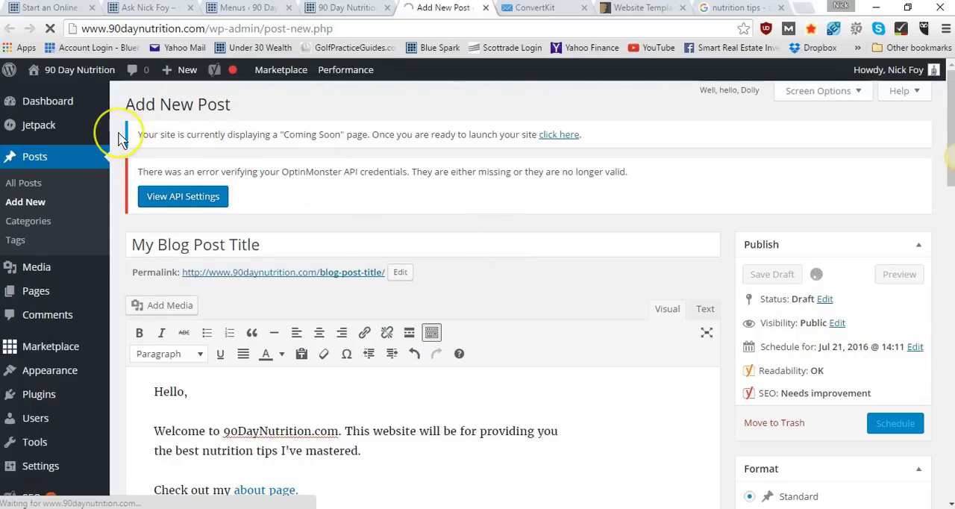
Open the site's dashboard and examine its welcome links and the Jetpack, Quick Draft, Pretty Link and WordPress News widgets
click(64, 110)
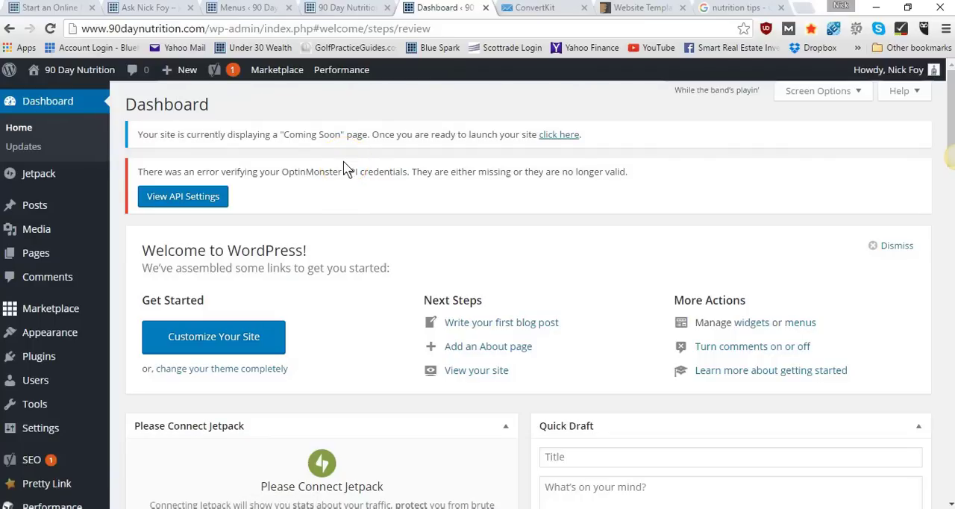
scroll(351, 272, down, 2)
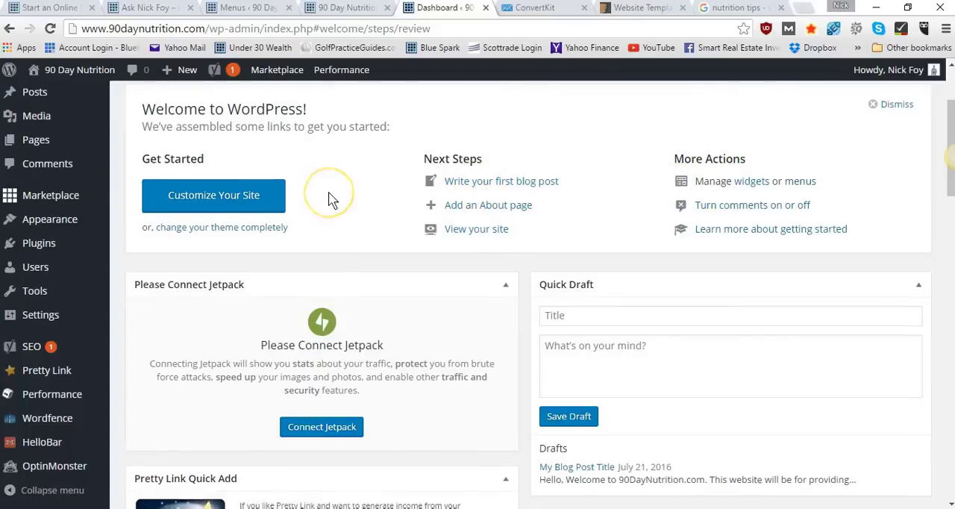
scroll(330, 198, down, 2)
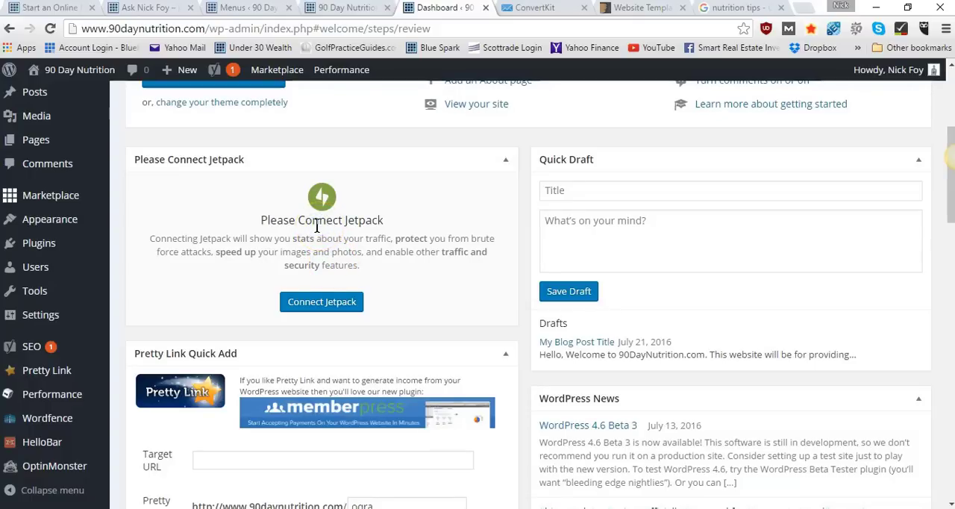
scroll(388, 301, down, 1)
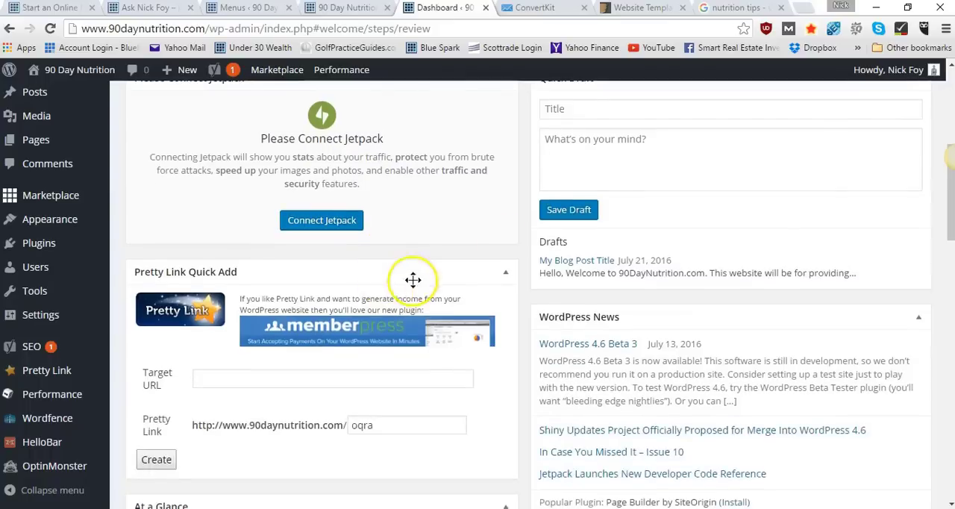
scroll(607, 201, up, 2)
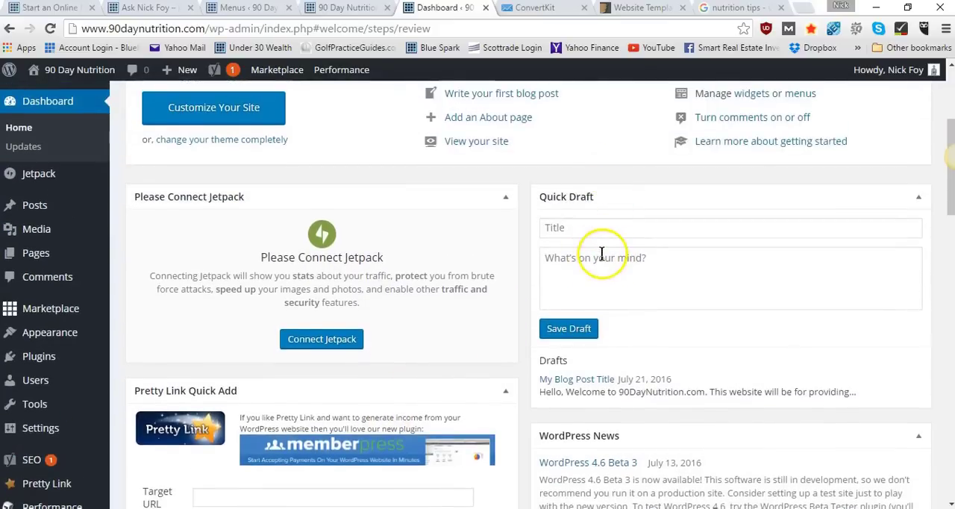
scroll(602, 253, down, 1)
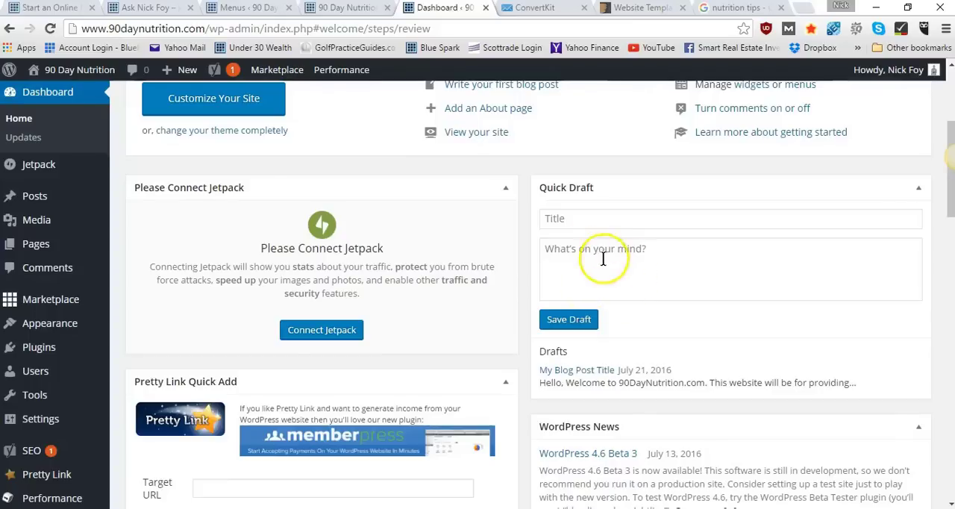
scroll(614, 277, down, 4)
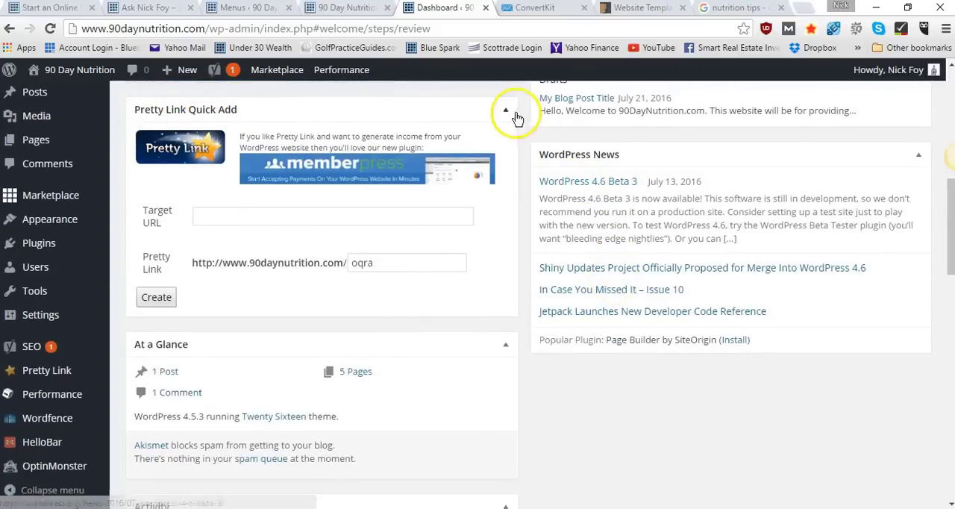
scroll(493, 255, down, 1)
scroll(493, 255, up, 1)
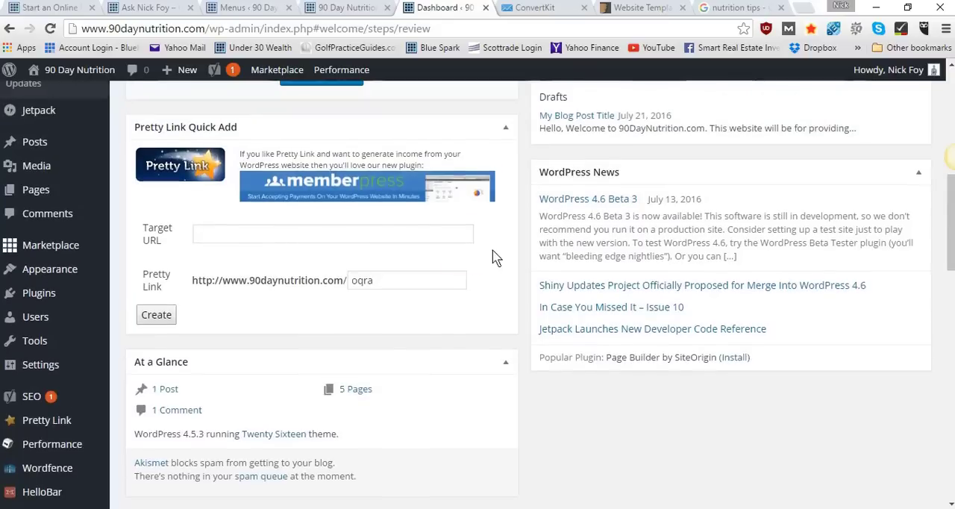
mouse_move(65, 430)
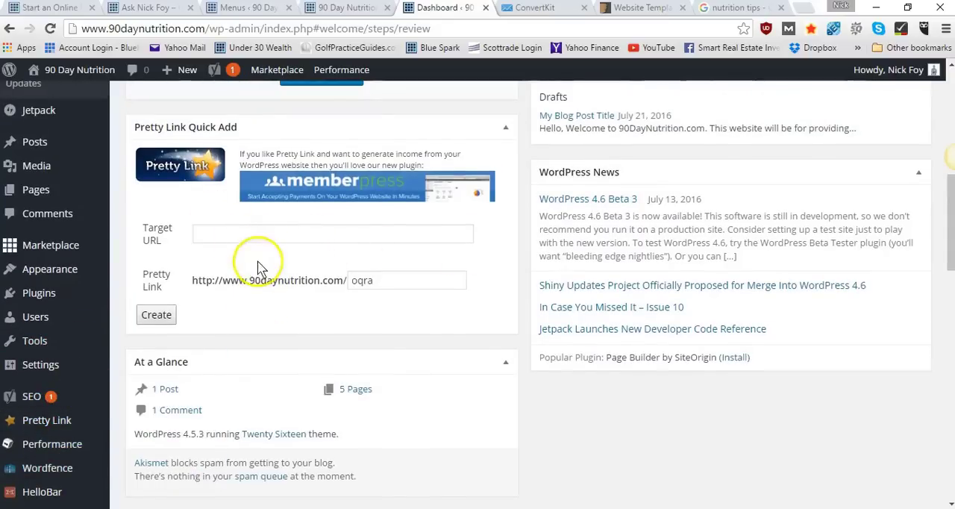
Examine the At a Glance, Activity, Wordfence, Yoast SEO and Broken Link Checker widgets, and return to the dashboard's welcome section
scroll(254, 257, down, 3)
scroll(252, 256, down, 2)
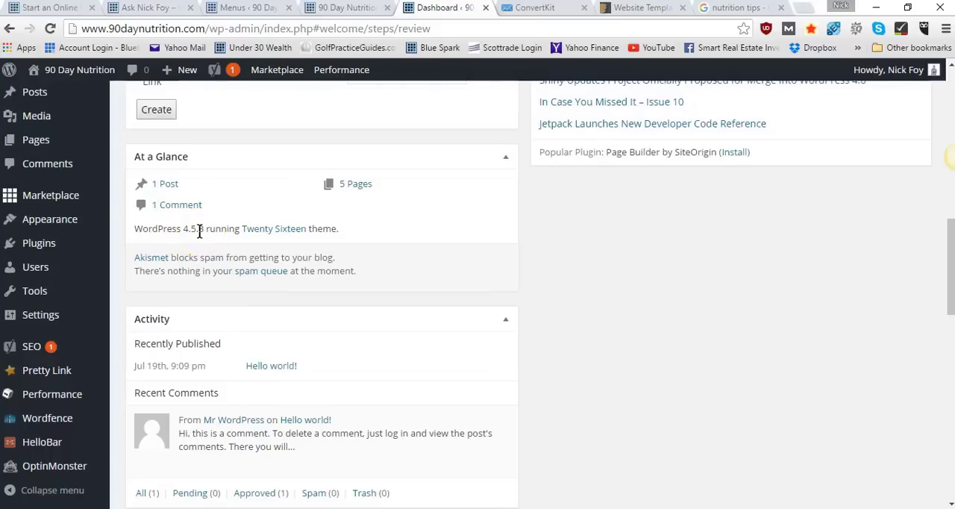
click(238, 228)
scroll(237, 229, down, 3)
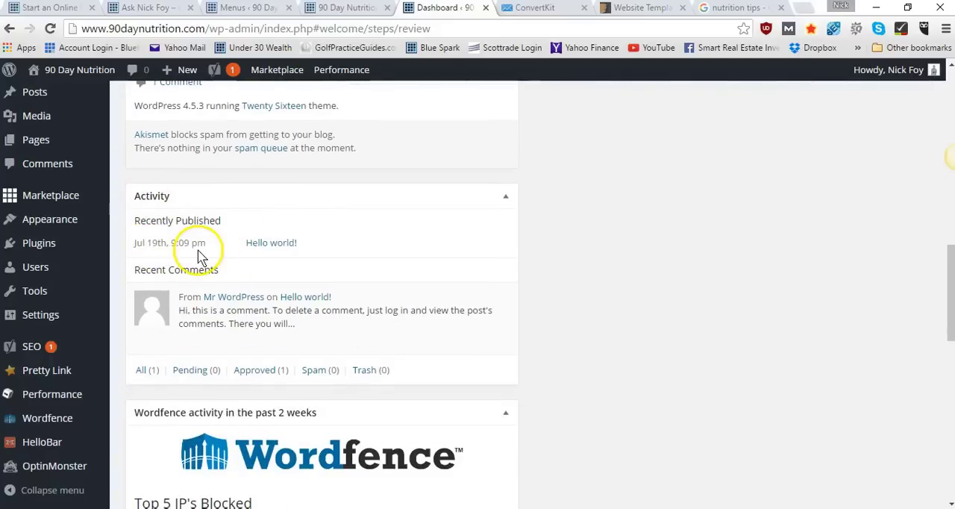
mouse_move(184, 314)
scroll(208, 306, down, 5)
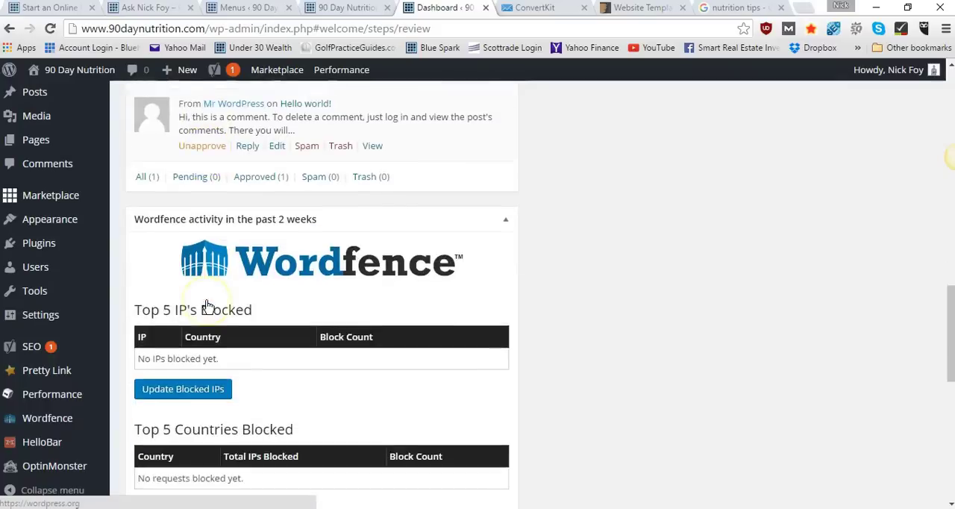
scroll(205, 291, down, 2)
scroll(246, 291, down, 5)
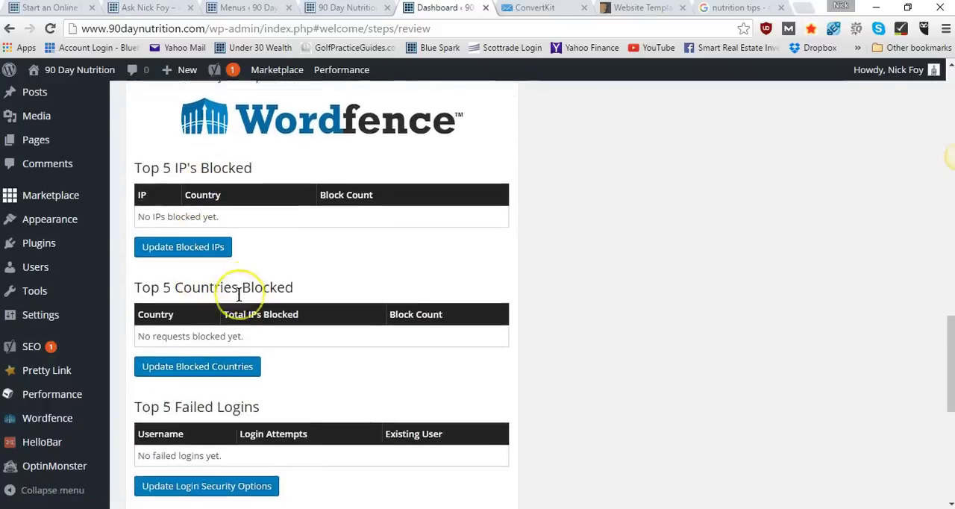
scroll(239, 293, down, 4)
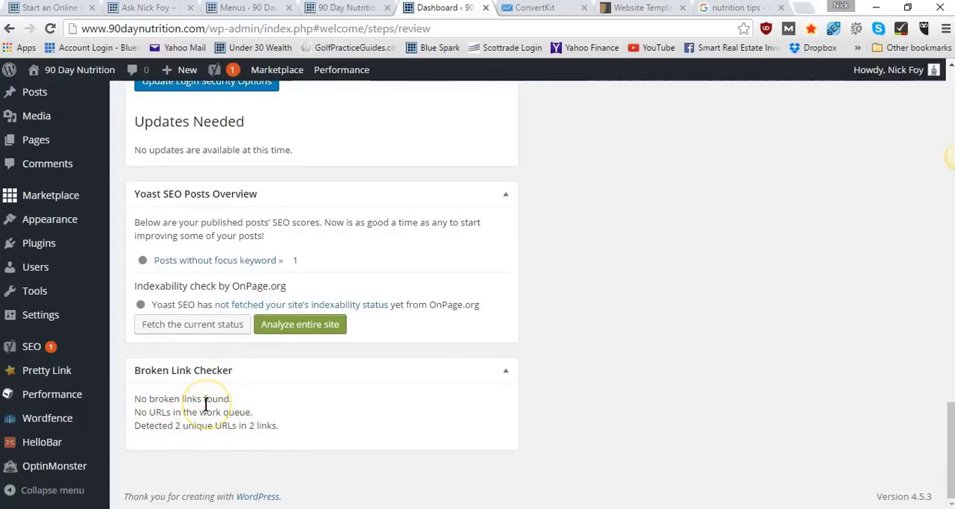
scroll(821, 348, up, 10)
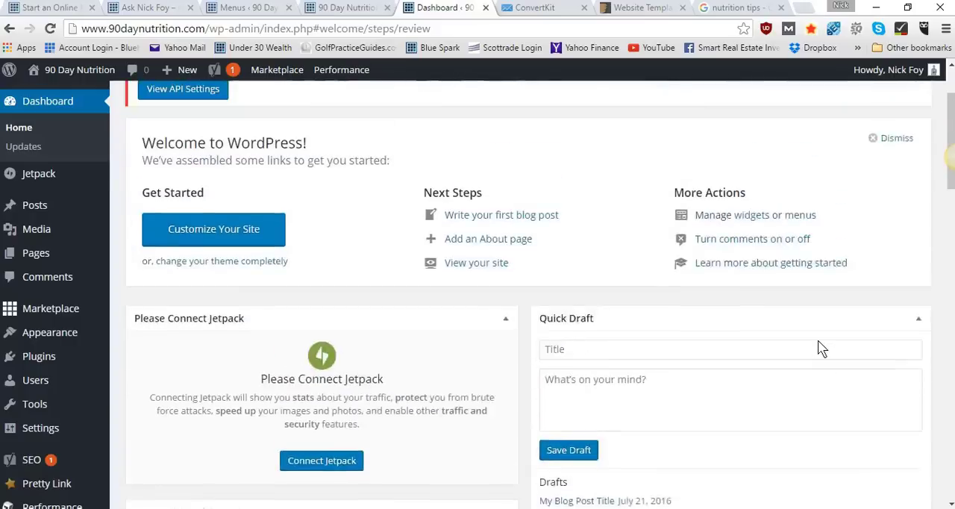
scroll(820, 348, up, 2)
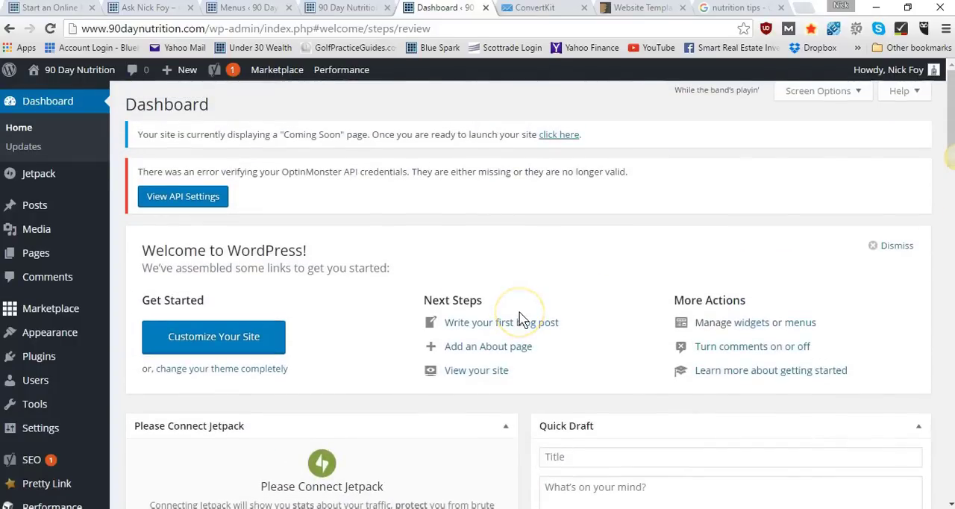
scroll(519, 320, down, 20)
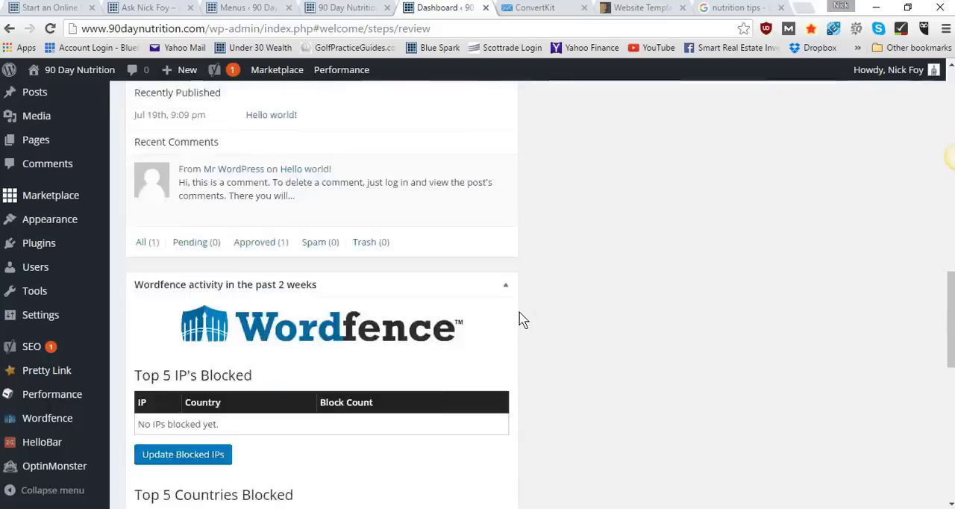
scroll(520, 319, up, 20)
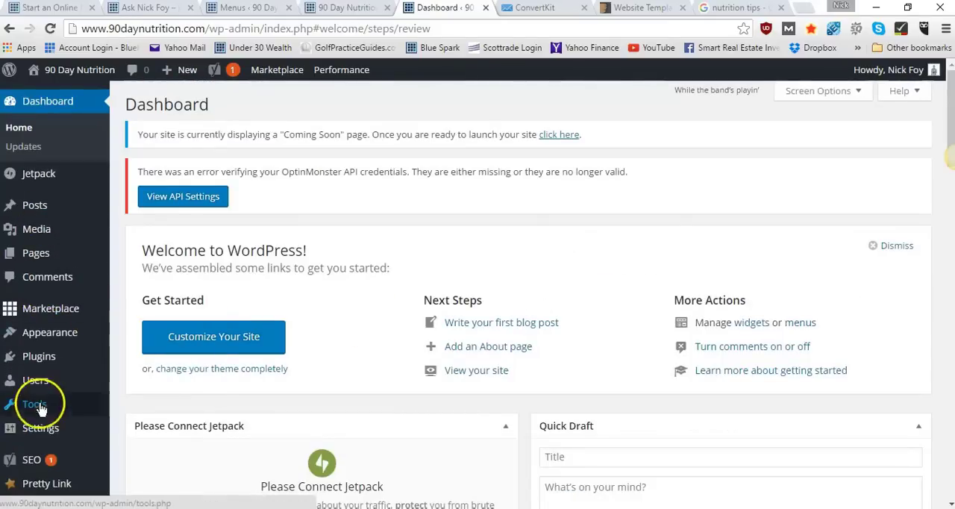
mouse_move(62, 379)
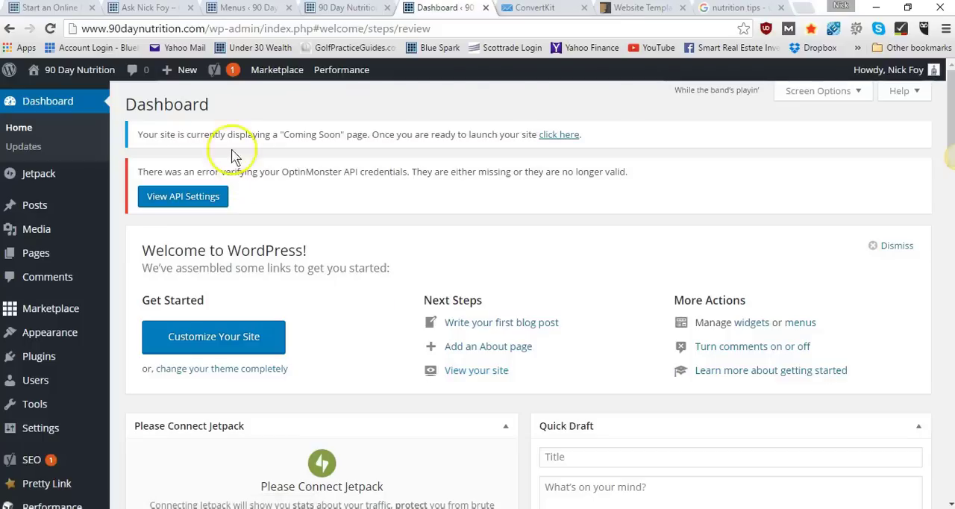
Switch to the Start an Online Business page and examine blueprint steps 1 to 4, from determining a passion to purchasing hosting and a domain
click(149, 9)
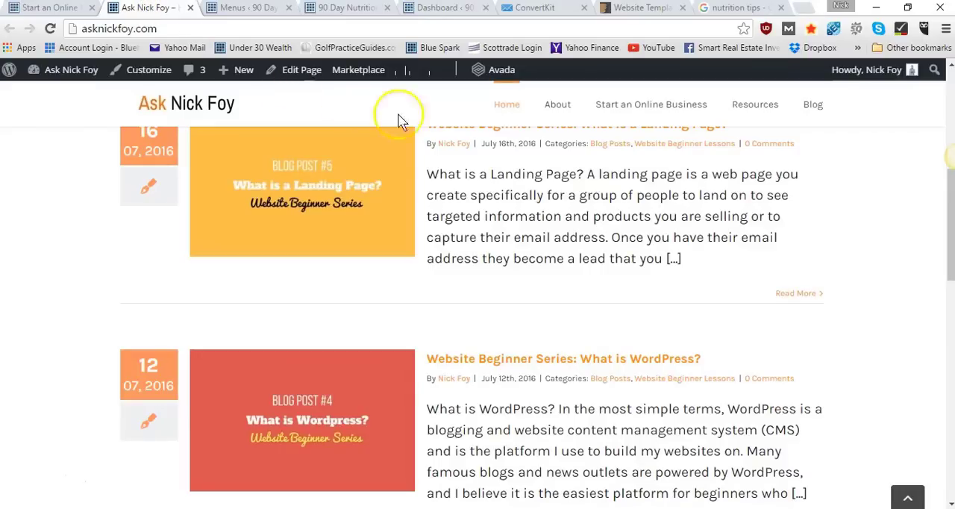
click(69, 9)
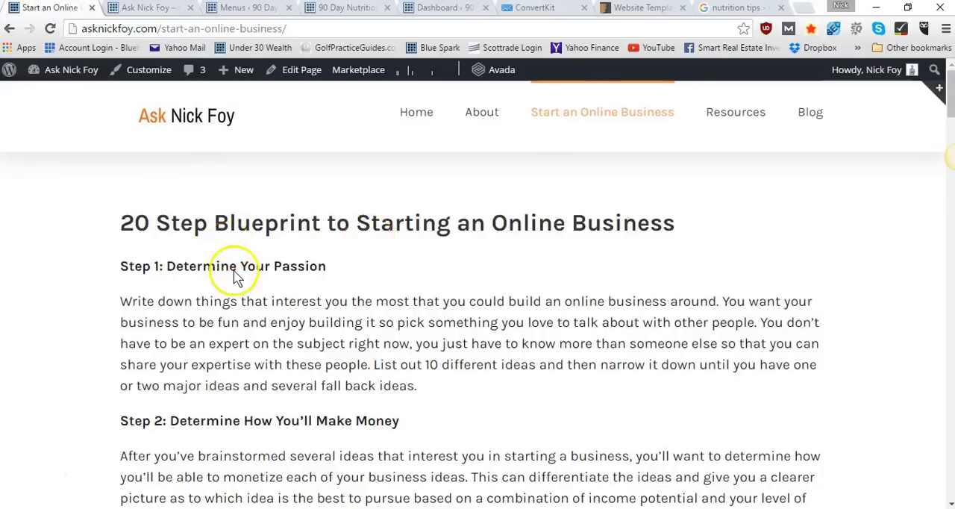
scroll(234, 276, down, 1)
scroll(234, 276, down, 3)
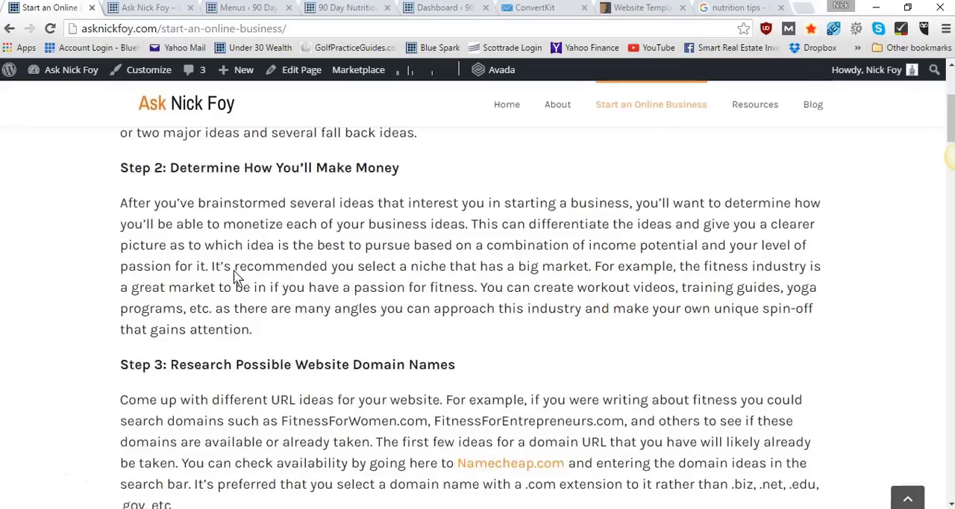
scroll(295, 216, down, 2)
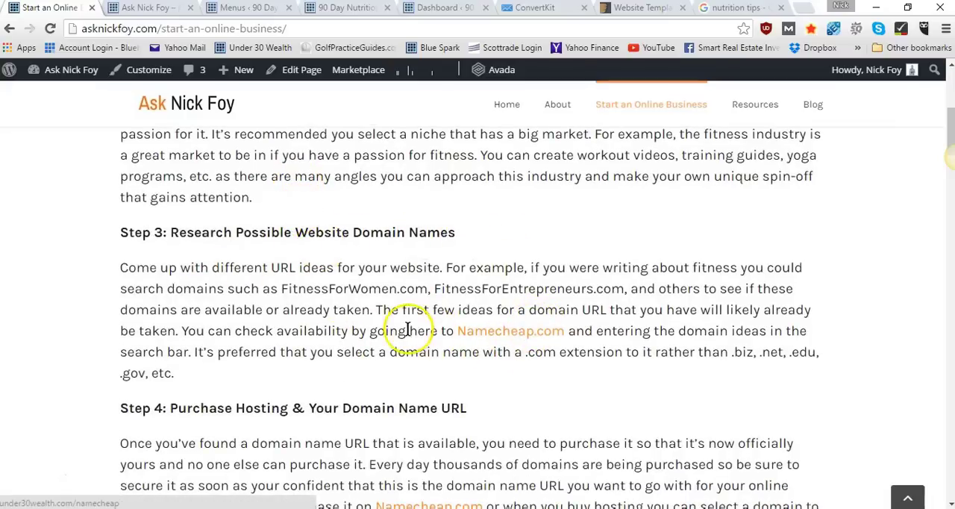
scroll(306, 328, down, 2)
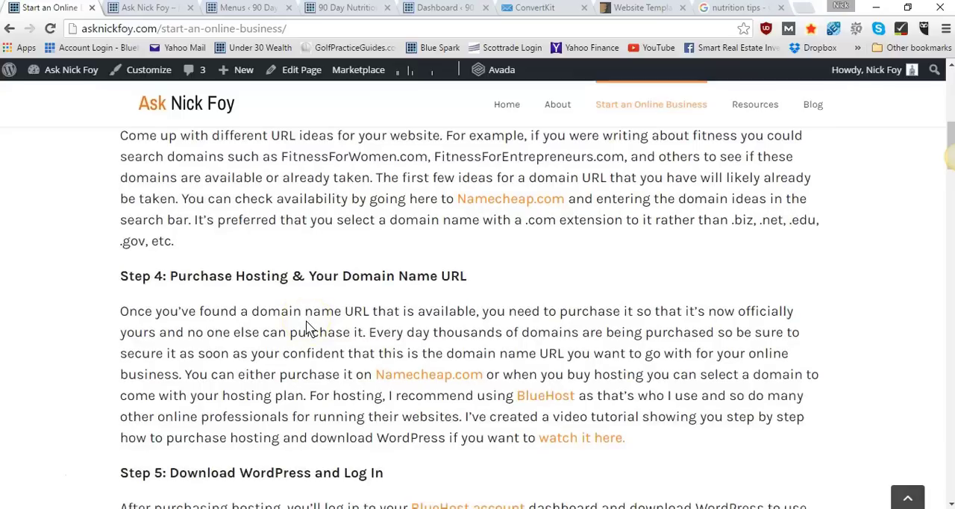
scroll(306, 328, down, 1)
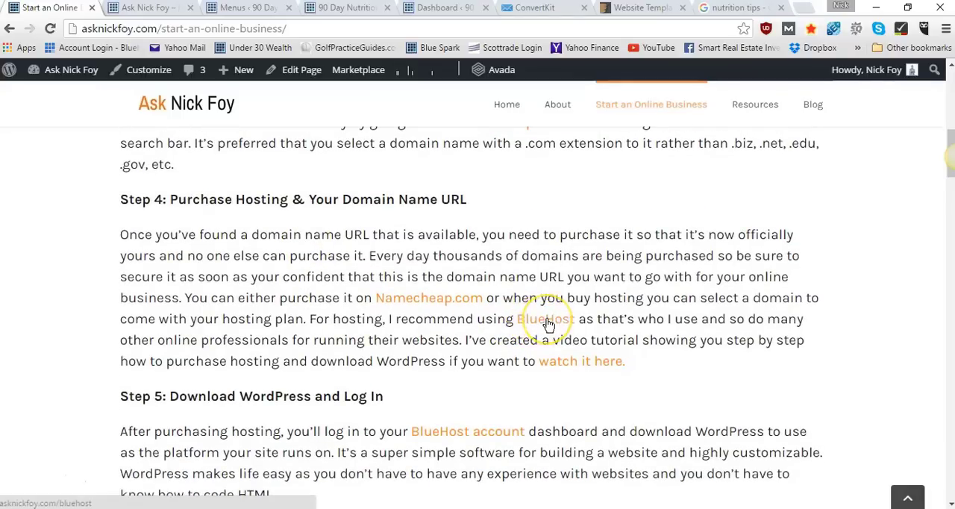
Examine blueprint steps 5 to 8 on downloading WordPress, configuring general settings, adding plugins and selecting a theme
scroll(152, 315, down, 3)
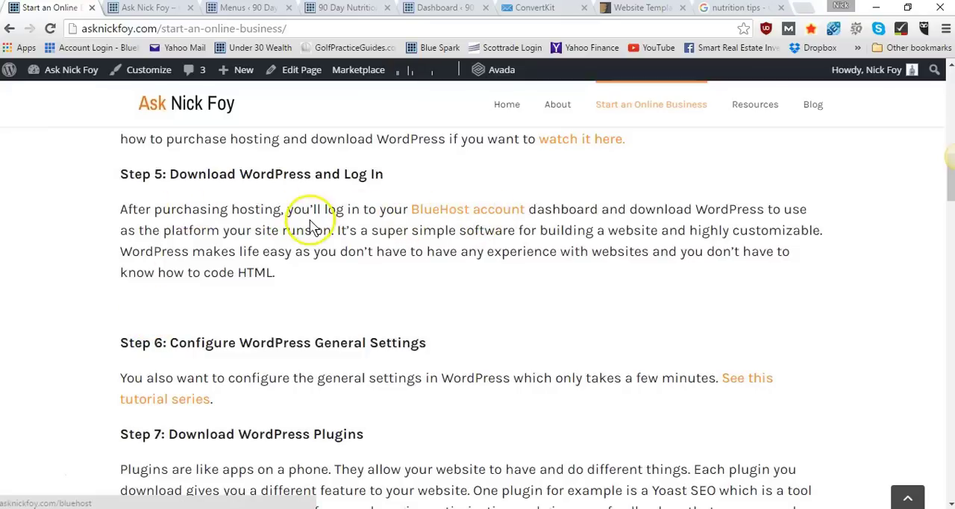
scroll(313, 228, down, 2)
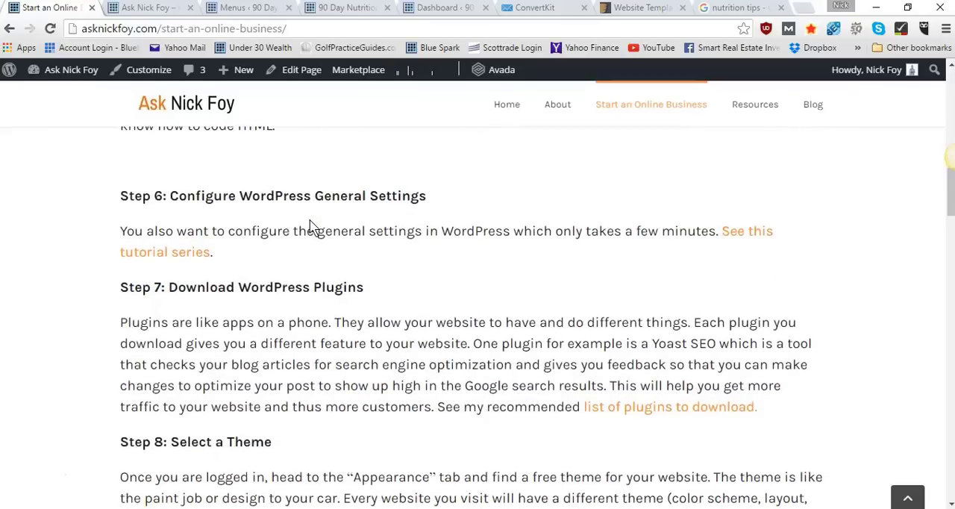
scroll(313, 224, down, 1)
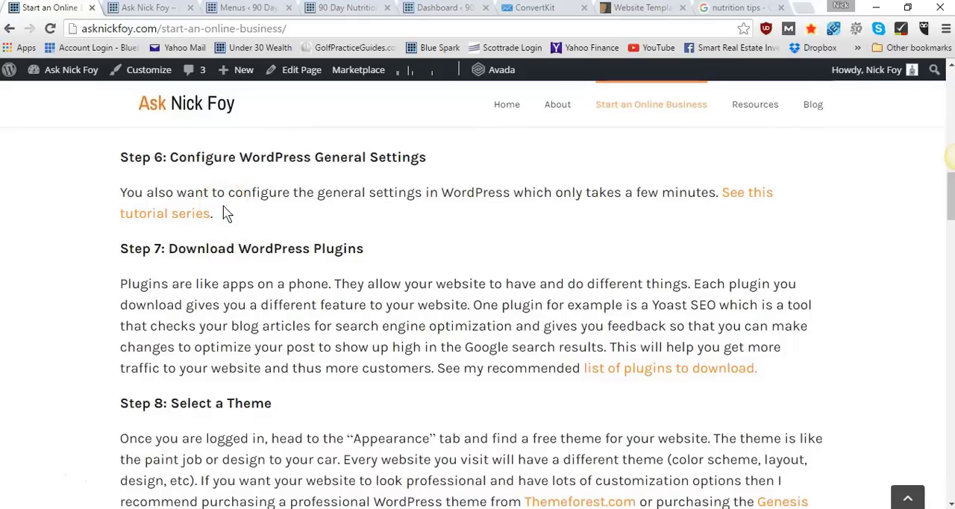
scroll(226, 213, down, 1)
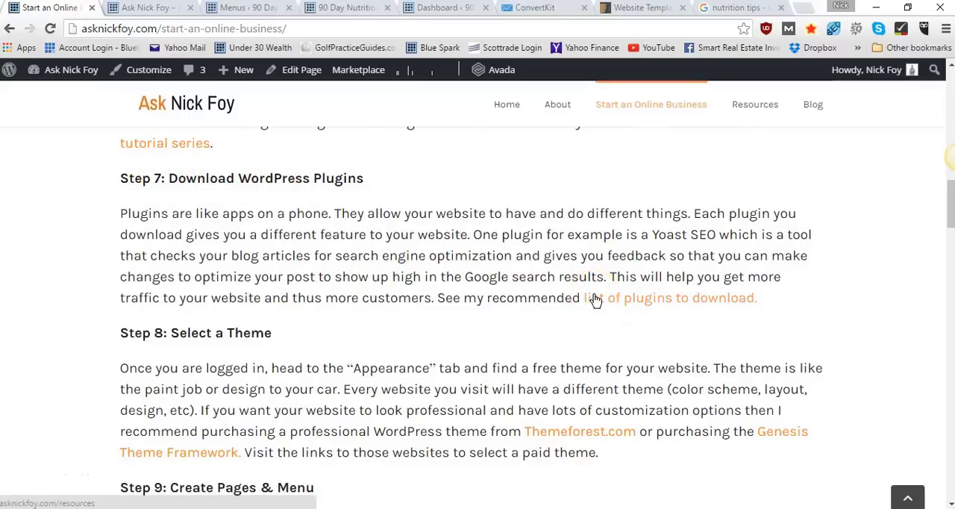
scroll(427, 291, down, 2)
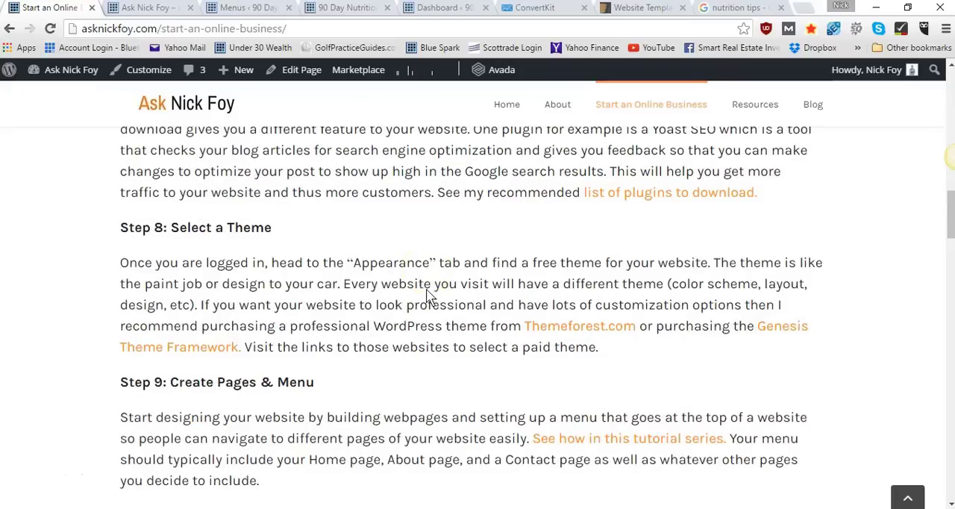
scroll(278, 262, down, 1)
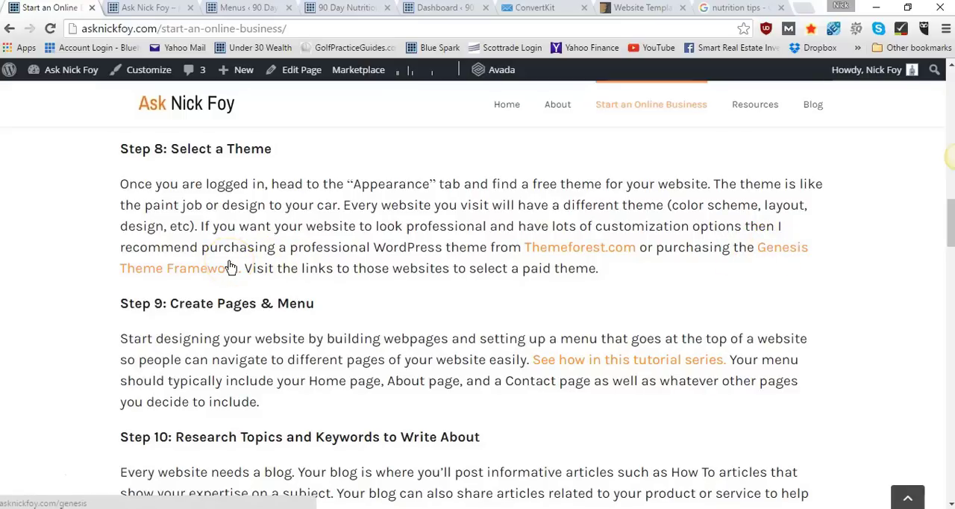
Reset the blueprint page's browser zoom to the default level
scroll(393, 269, up, 2)
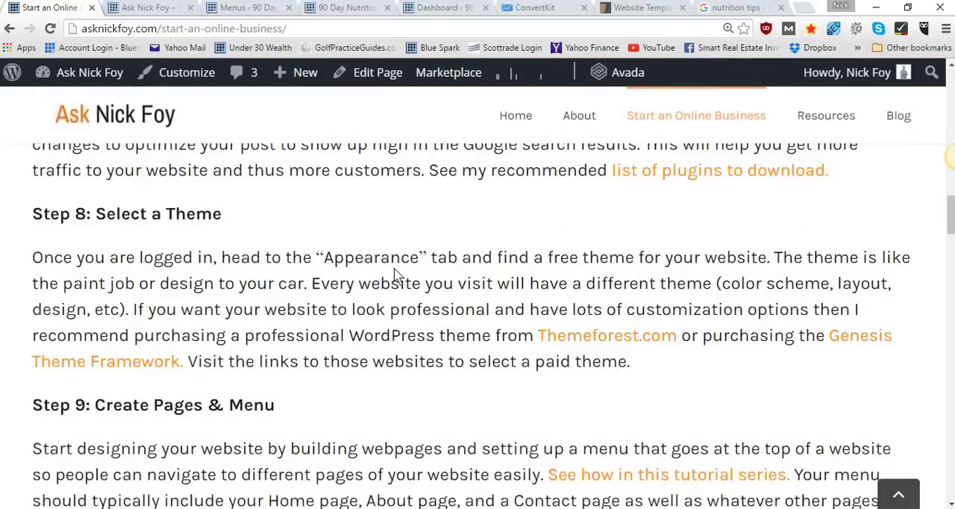
scroll(393, 272, down, 2)
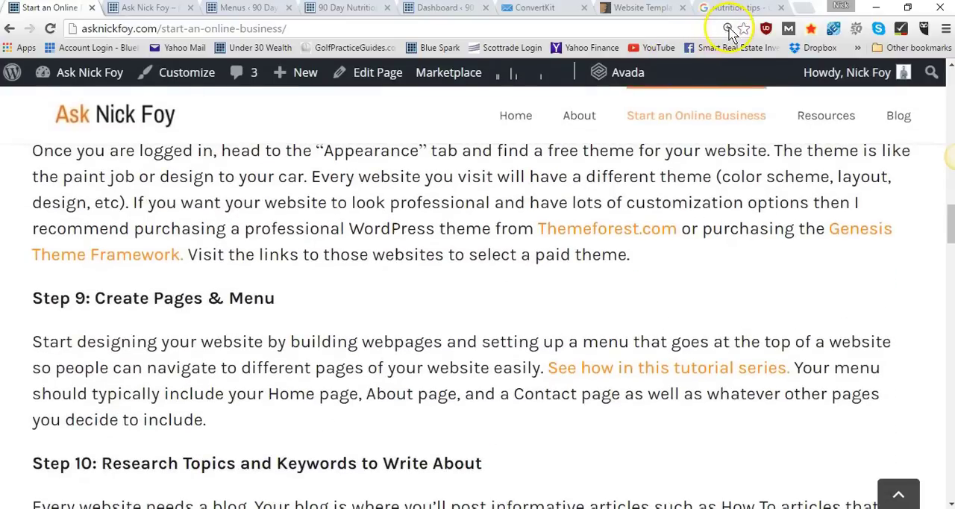
click(729, 29)
click(709, 67)
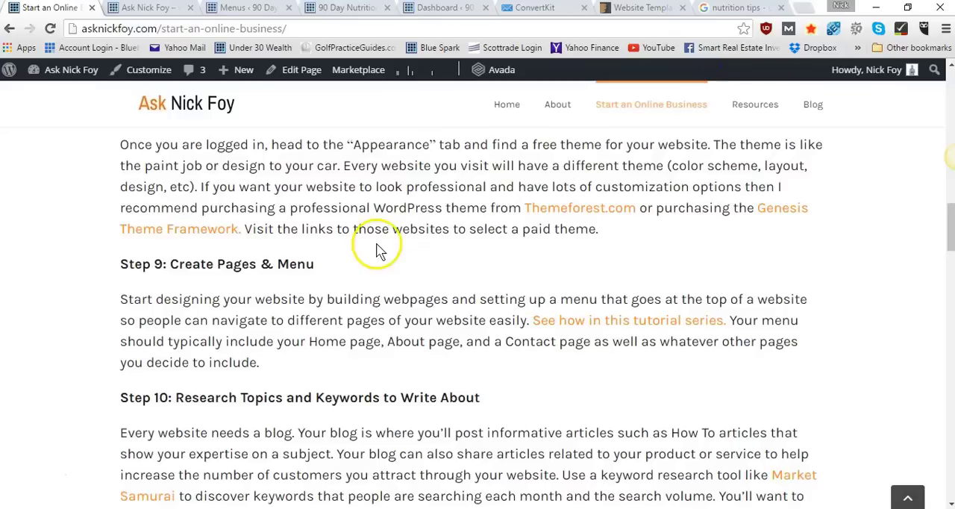
Examine blueprint steps 9 and 10 on creating pages and a menu and researching topics and keywords
scroll(376, 249, down, 2)
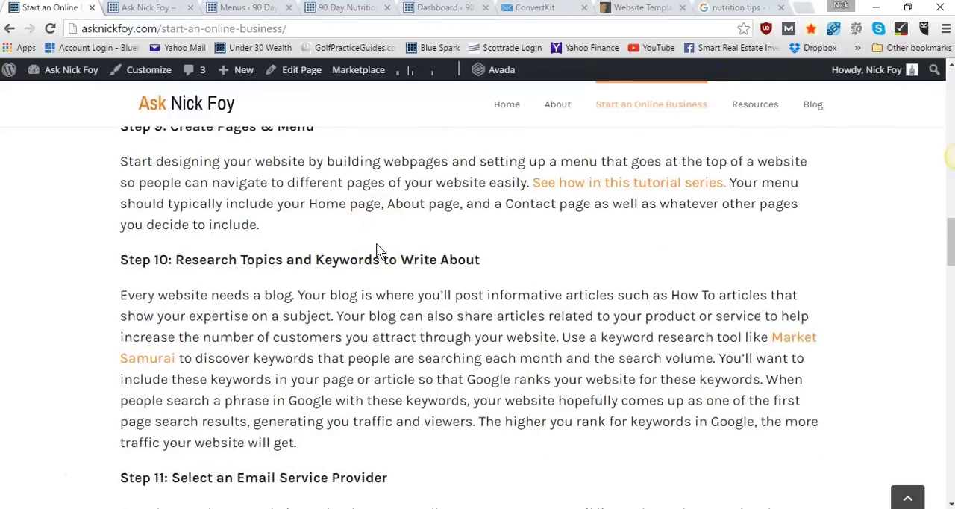
scroll(377, 250, up, 1)
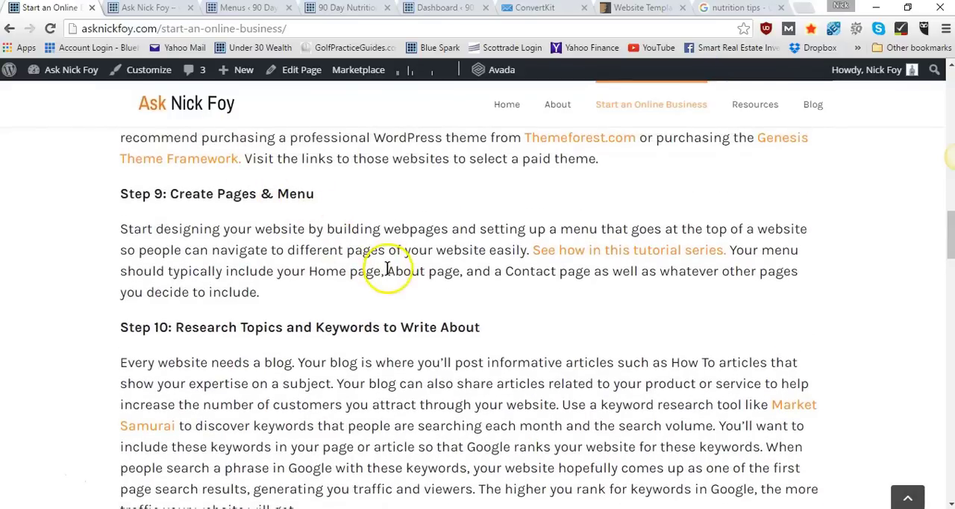
scroll(385, 270, down, 1)
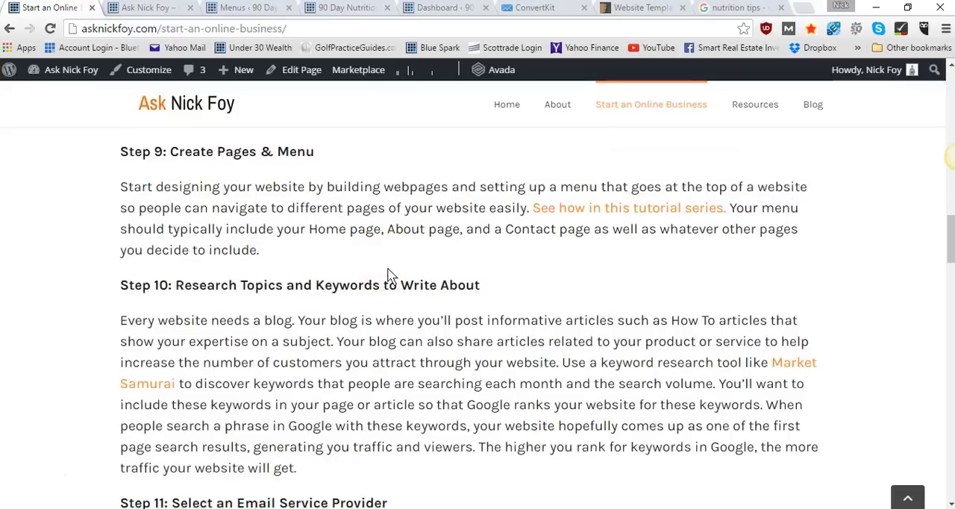
scroll(387, 270, down, 1)
scroll(387, 268, down, 1)
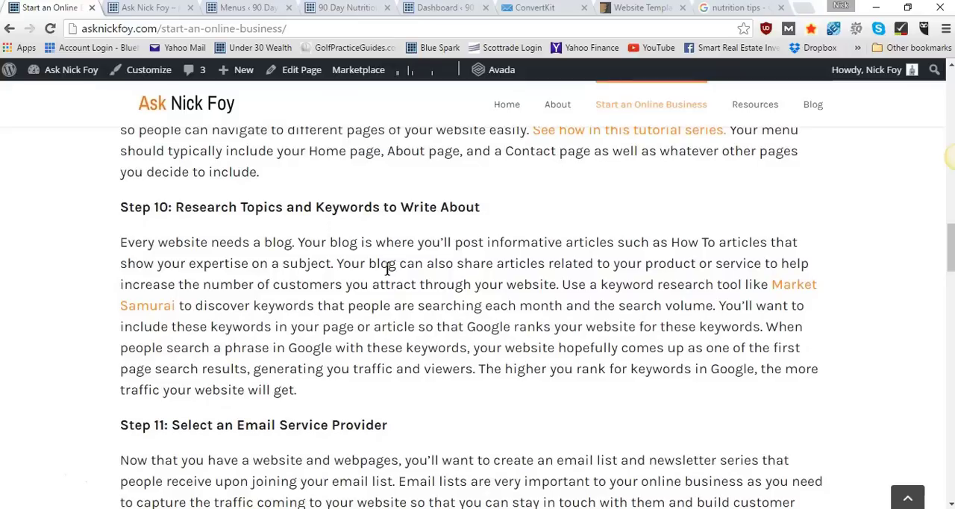
scroll(388, 270, down, 1)
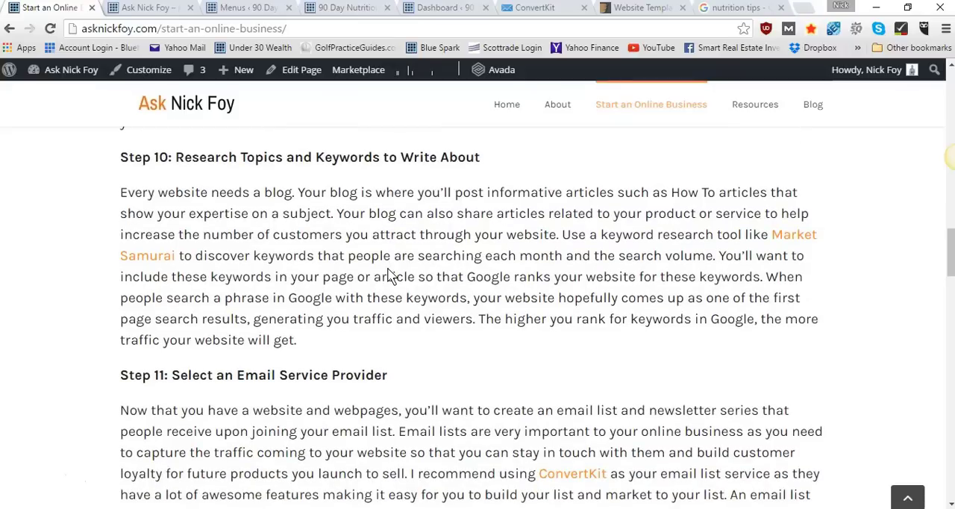
Examine blueprint steps 11 to 14 on the email service provider, newsletter series, free giveaway and opt-in form
scroll(388, 276, down, 3)
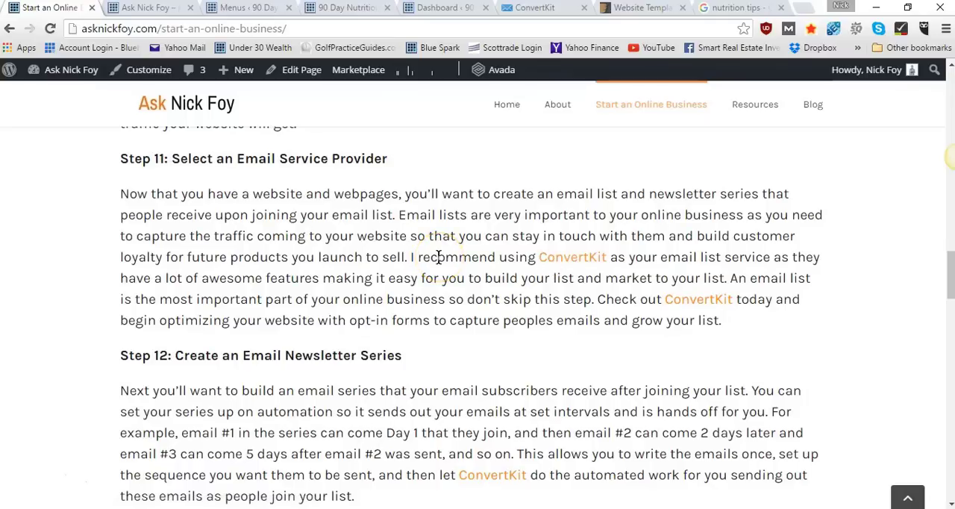
scroll(438, 256, down, 2)
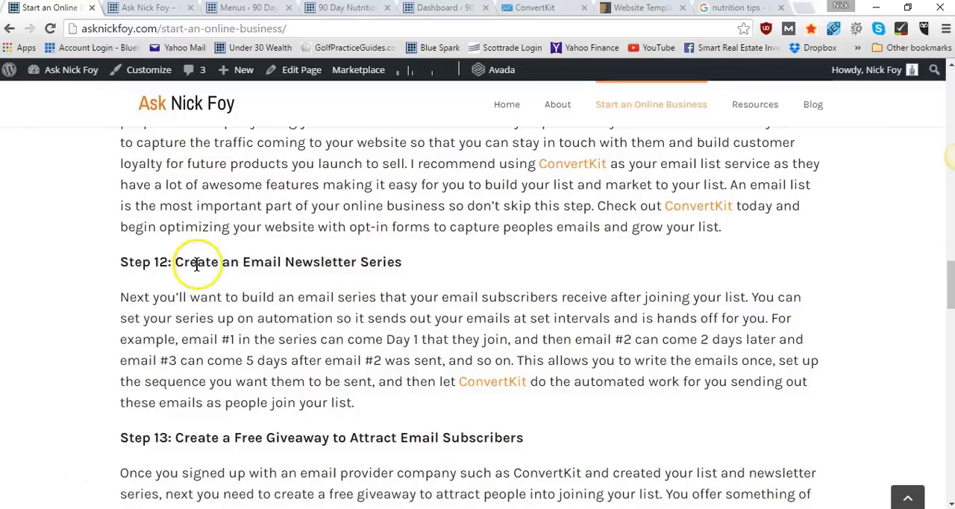
scroll(390, 274, down, 3)
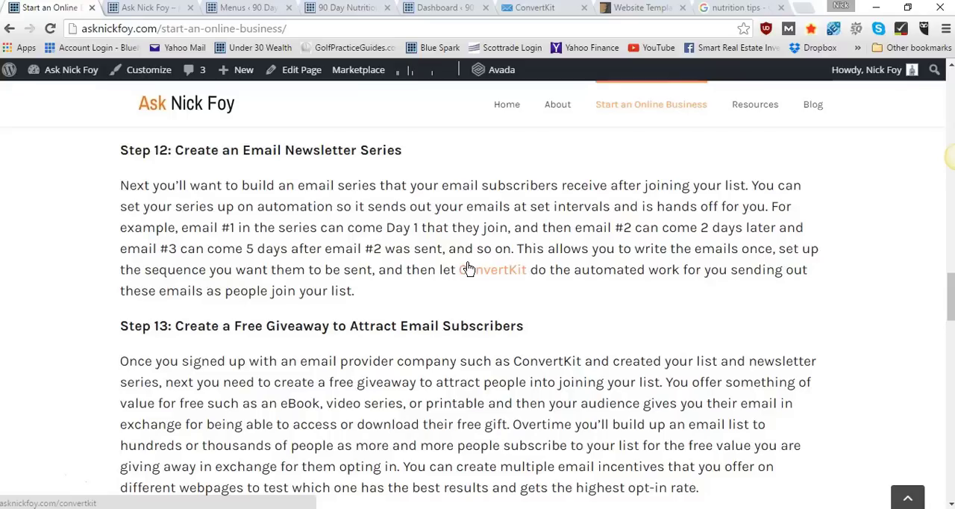
scroll(468, 269, down, 1)
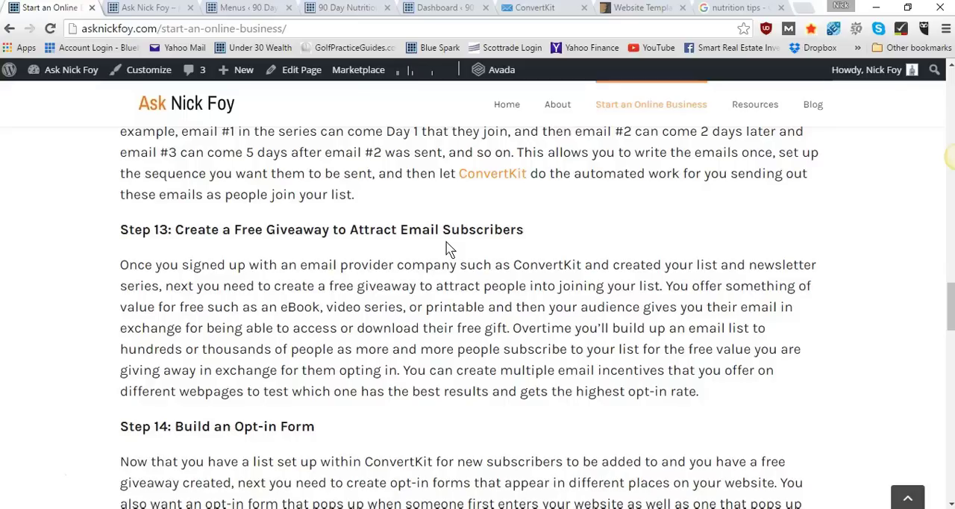
scroll(447, 249, down, 3)
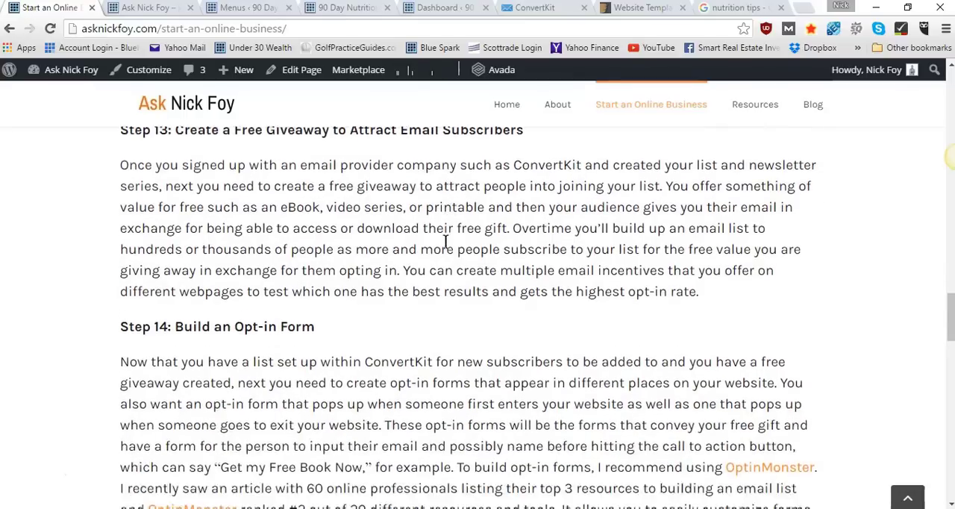
scroll(261, 256, down, 1)
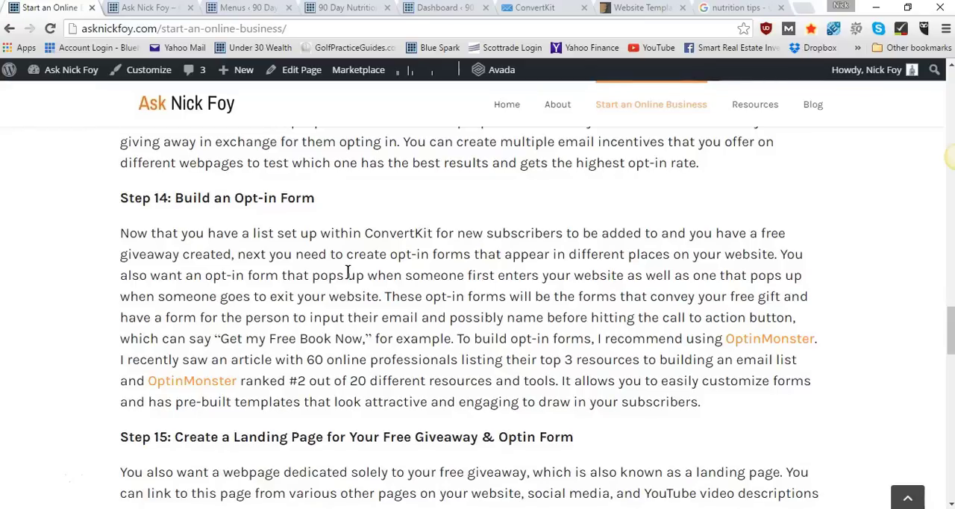
Open the OptinMonster link from blueprint step 14 in a new tab, view it, and return to the blueprint page
right_click(214, 384)
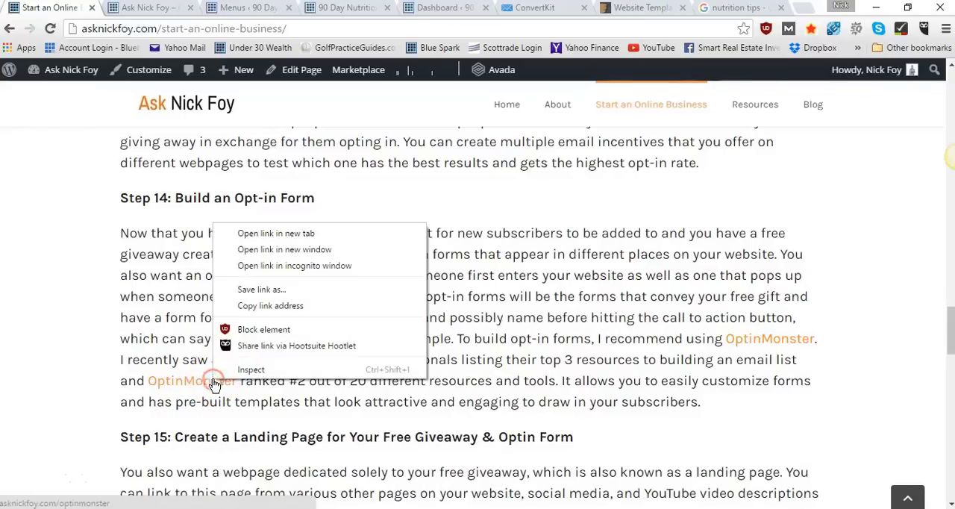
click(238, 233)
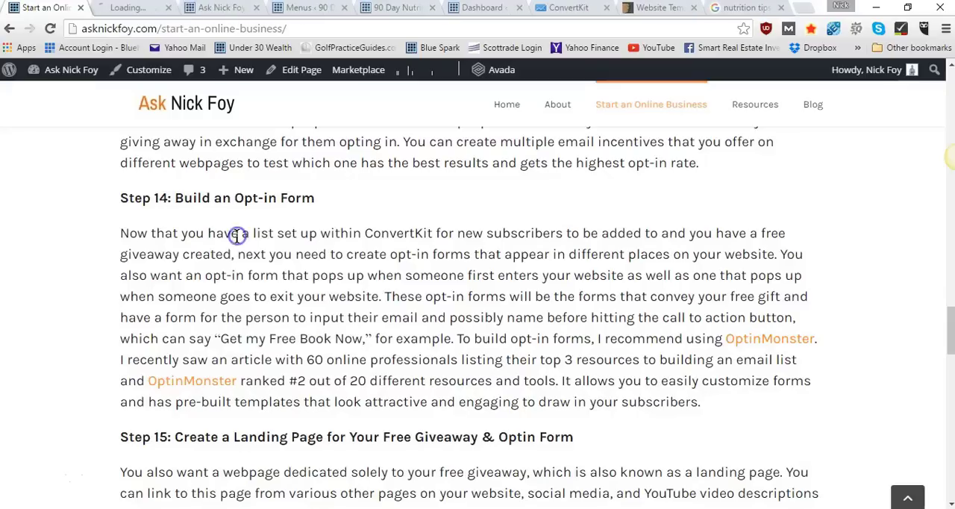
click(124, 10)
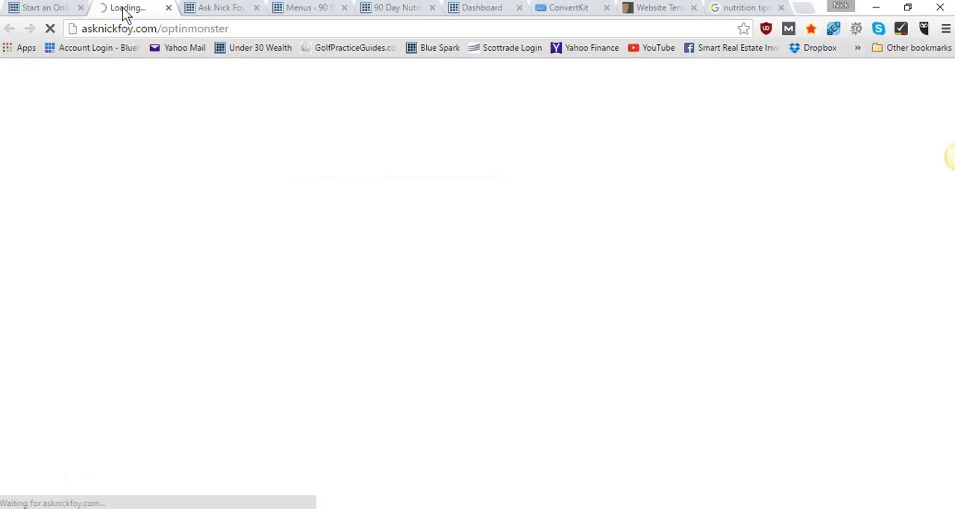
click(51, 10)
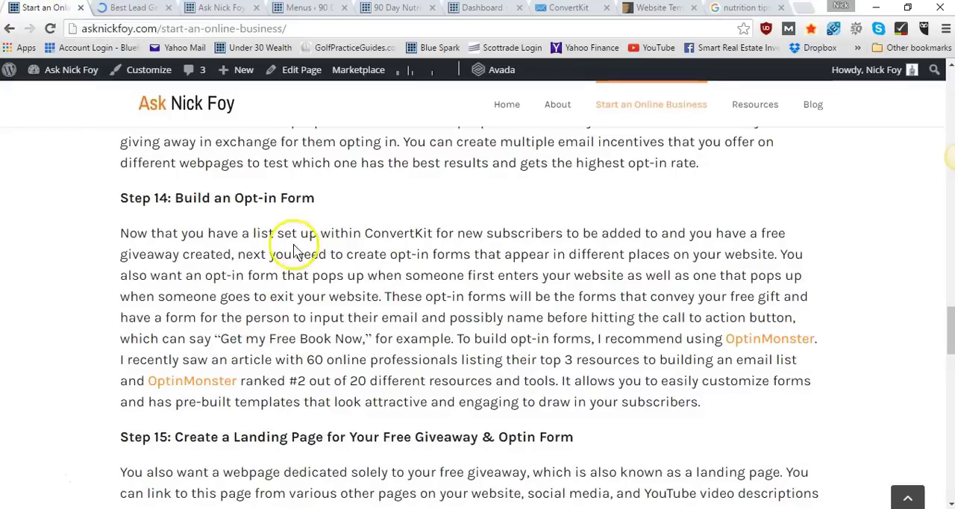
Examine blueprint steps 15 to 18 on the landing page, blog posts, product launch promotion and selling the product
scroll(286, 313, down, 3)
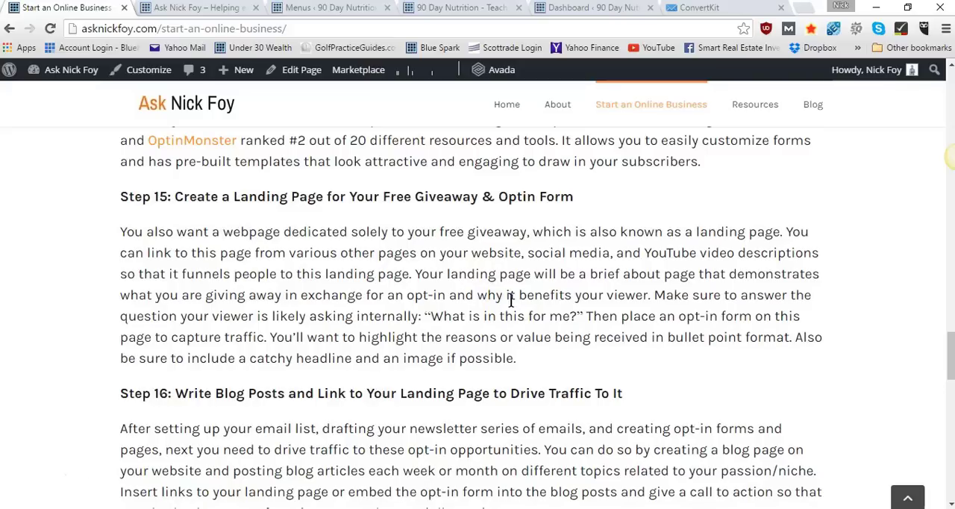
scroll(510, 300, down, 4)
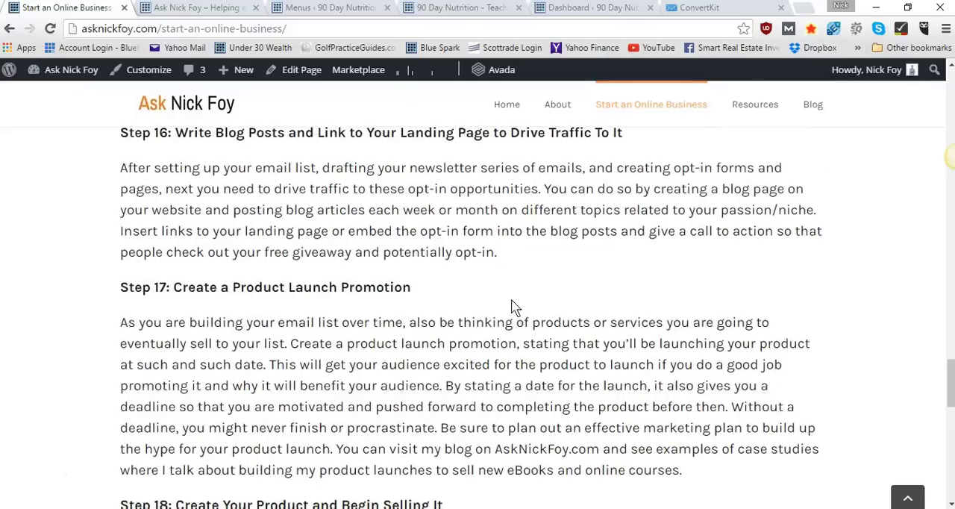
scroll(512, 306, up, 1)
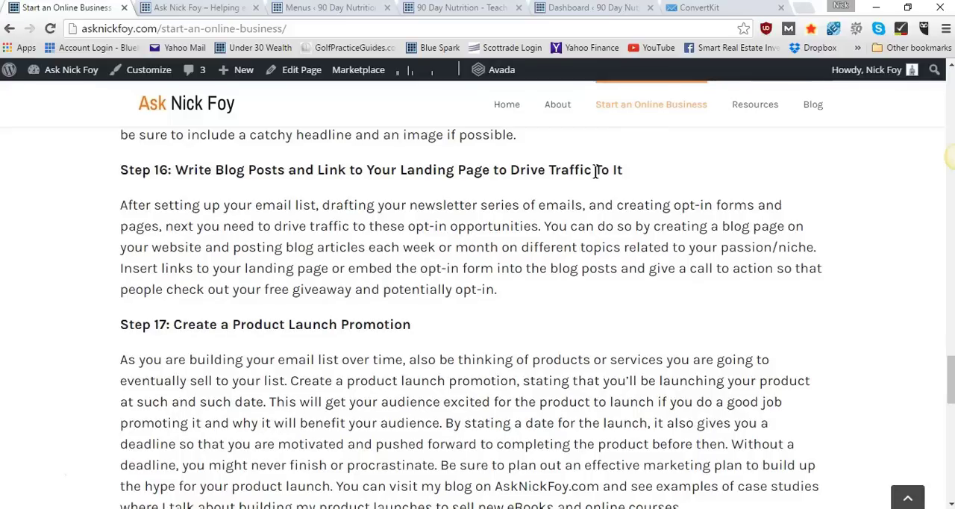
scroll(595, 170, down, 3)
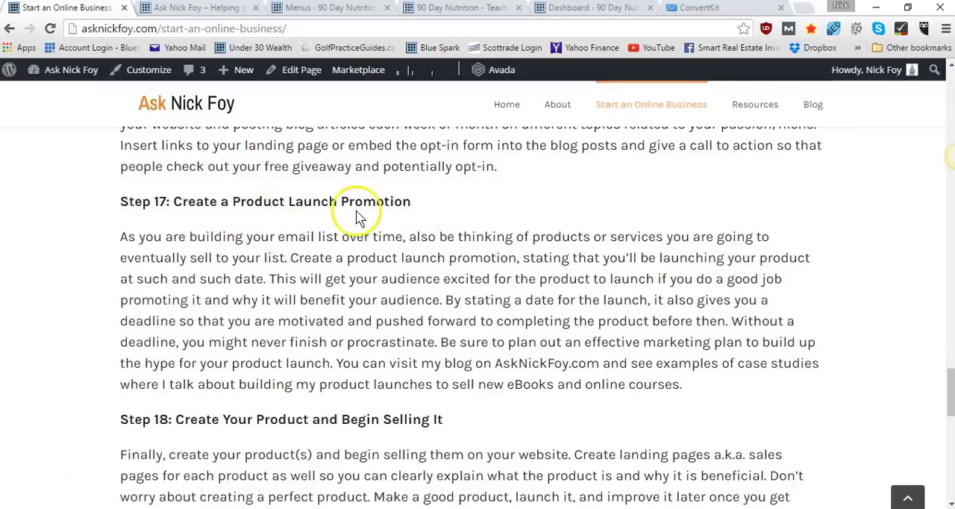
scroll(350, 212, down, 2)
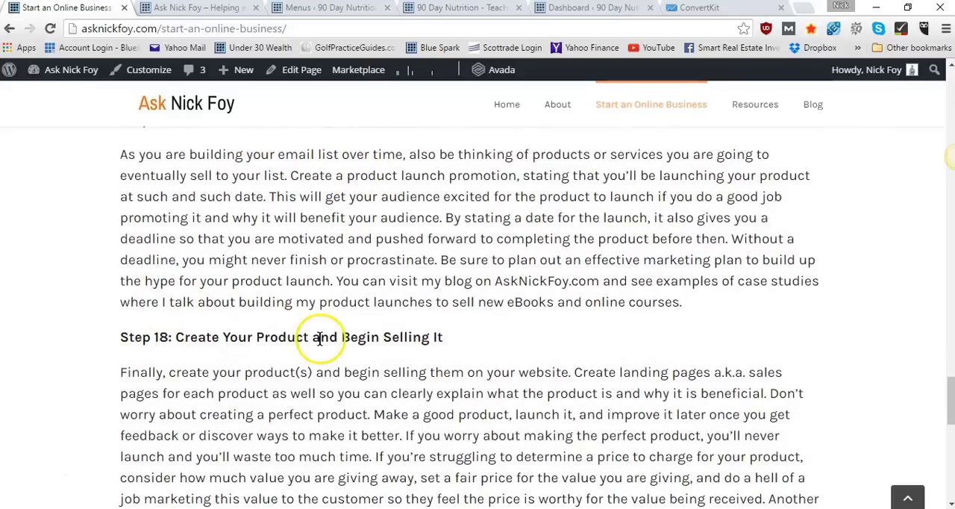
Examine blueprint steps 19 and 20 on getting testimonials and reviews and re-investing in the online business
scroll(319, 339, down, 6)
scroll(320, 343, down, 3)
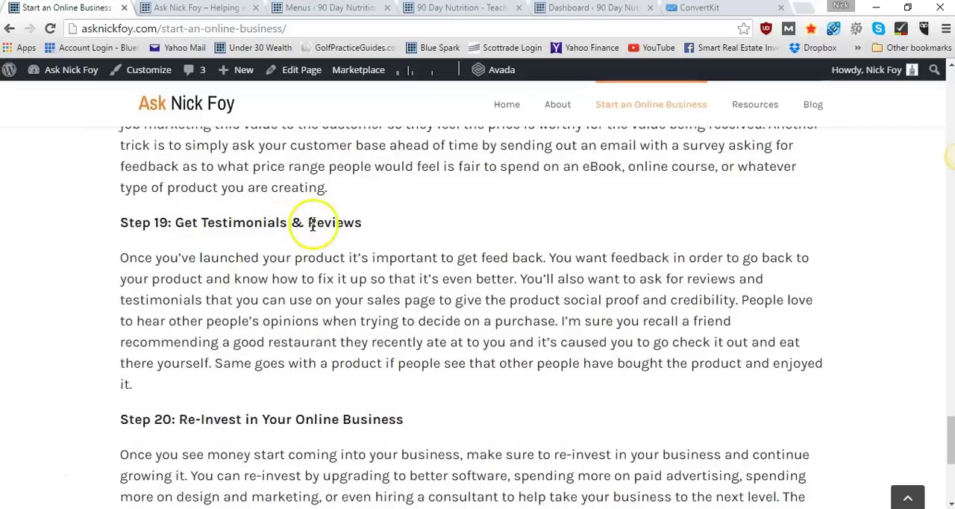
scroll(363, 339, down, 2)
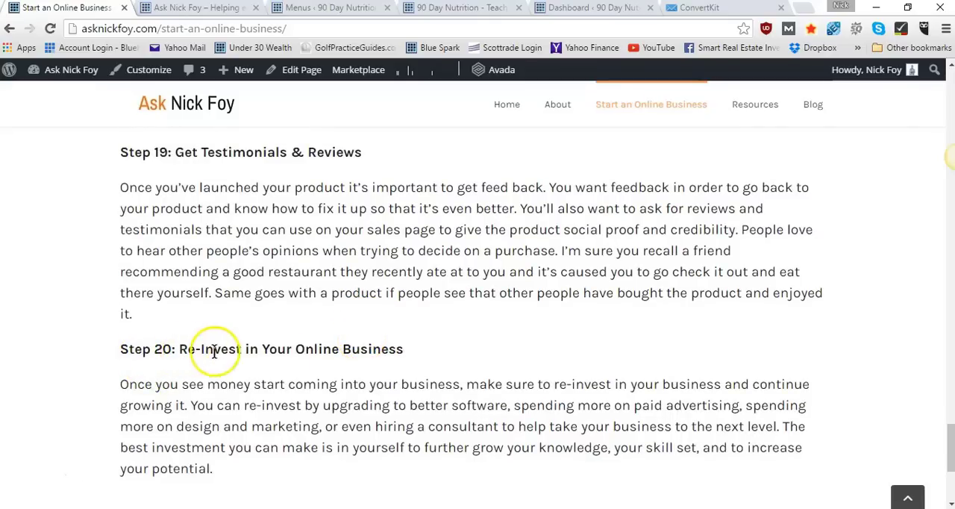
scroll(366, 350, down, 1)
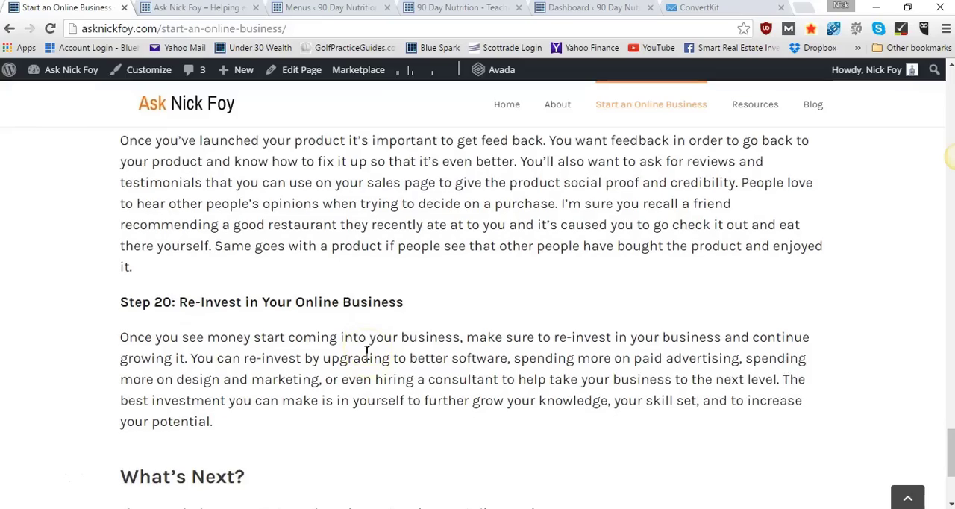
Return to the beginning of the 20 Step Blueprint page and review its opening steps on passion, making money and domain names
scroll(366, 351, up, 3)
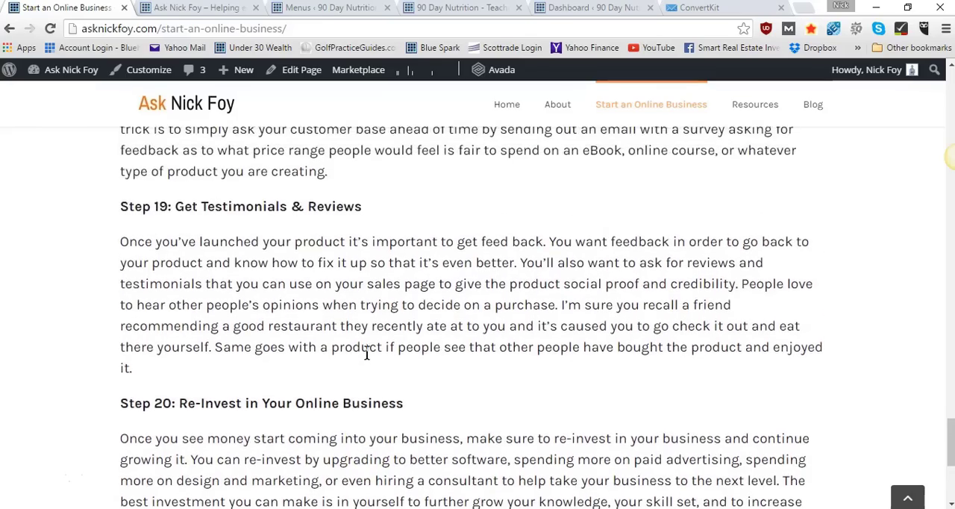
scroll(366, 352, up, 8)
scroll(367, 352, up, 20)
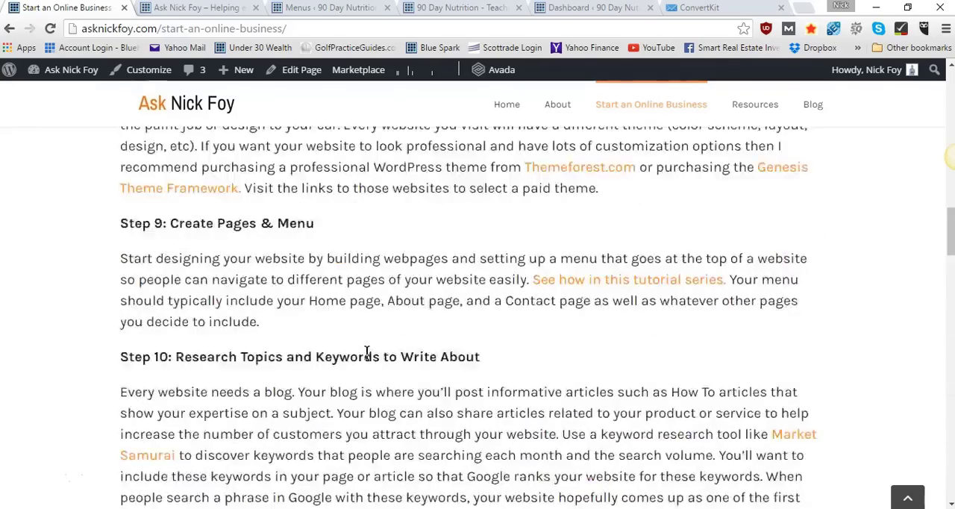
scroll(366, 353, up, 4)
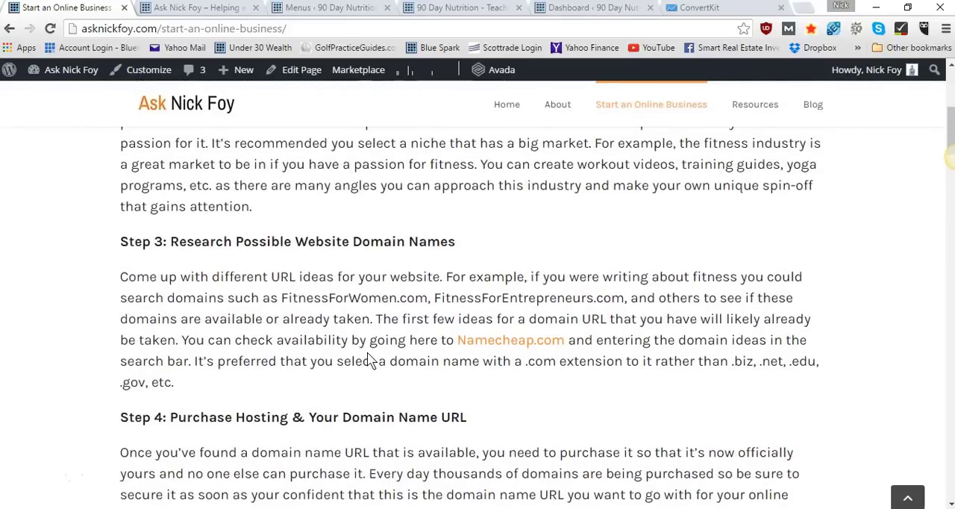
scroll(370, 359, up, 6)
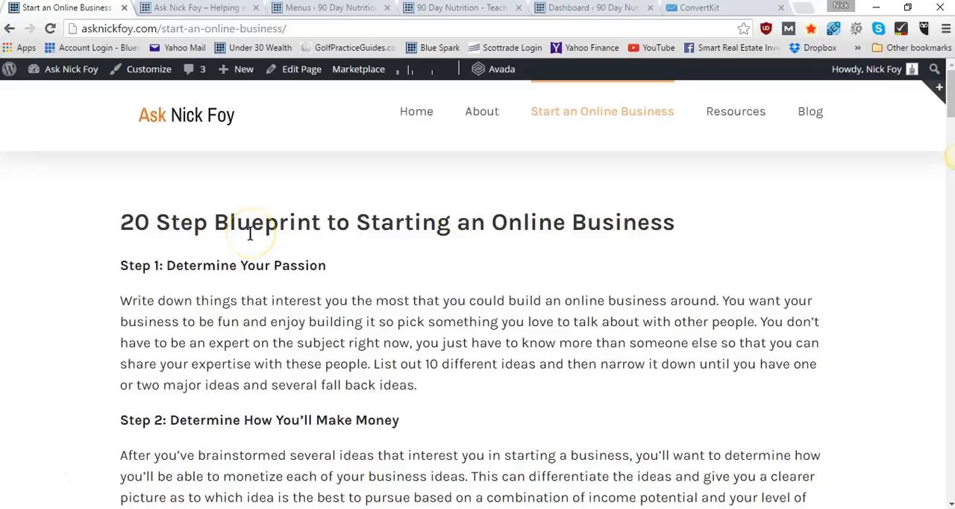
scroll(250, 234, down, 9)
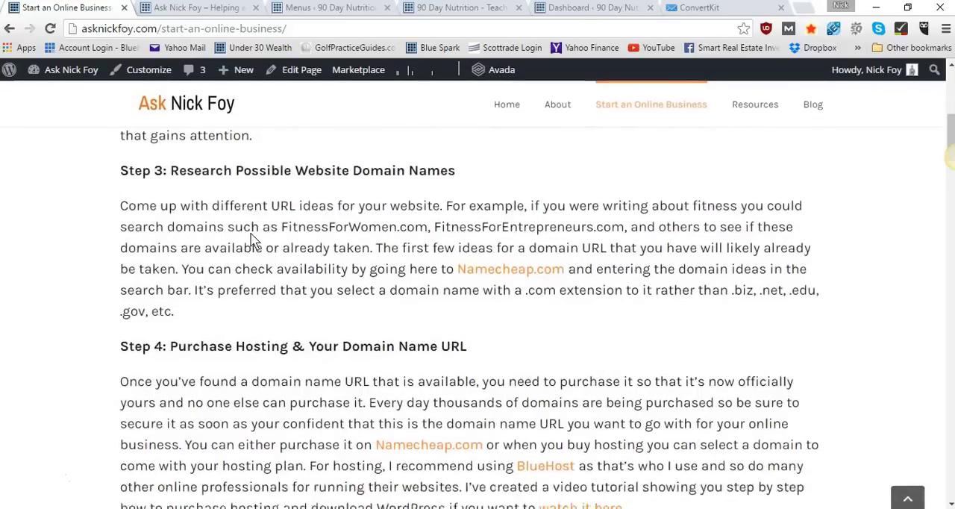
scroll(250, 233, up, 9)
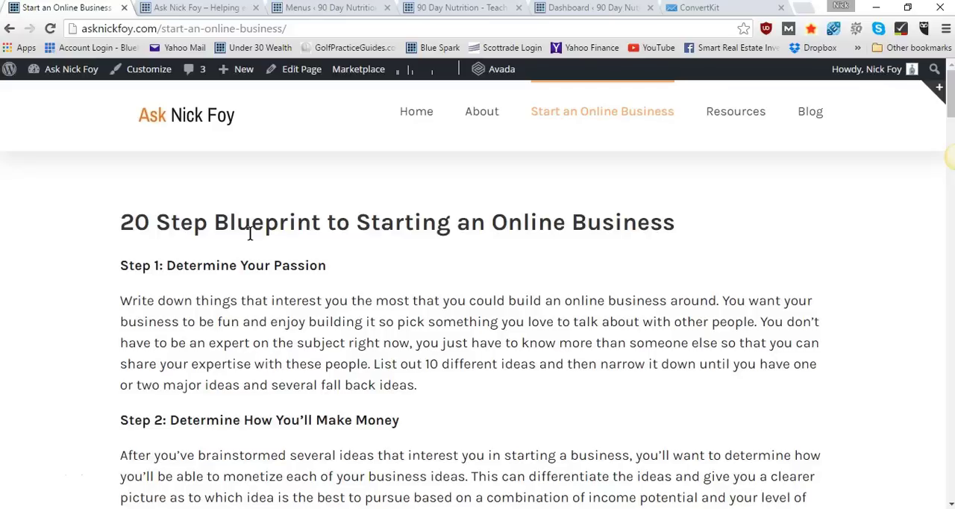
click(277, 476)
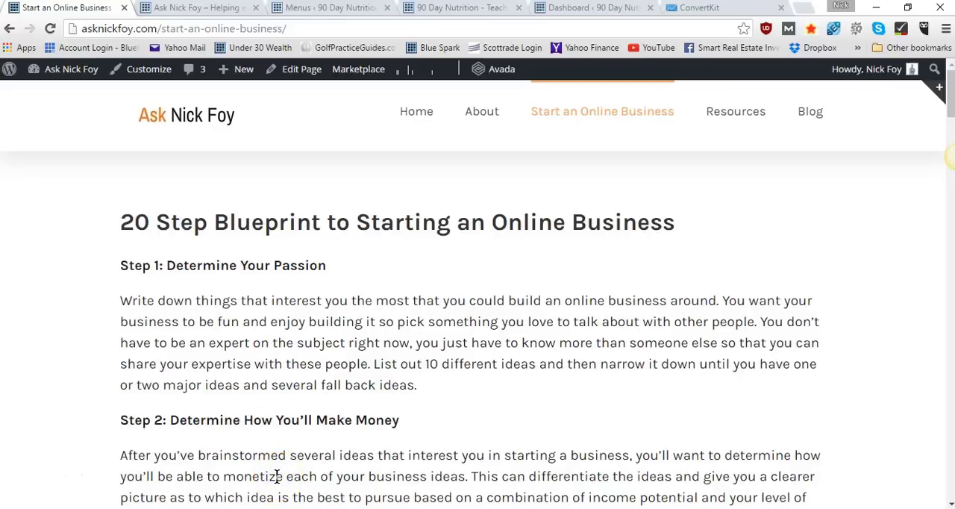